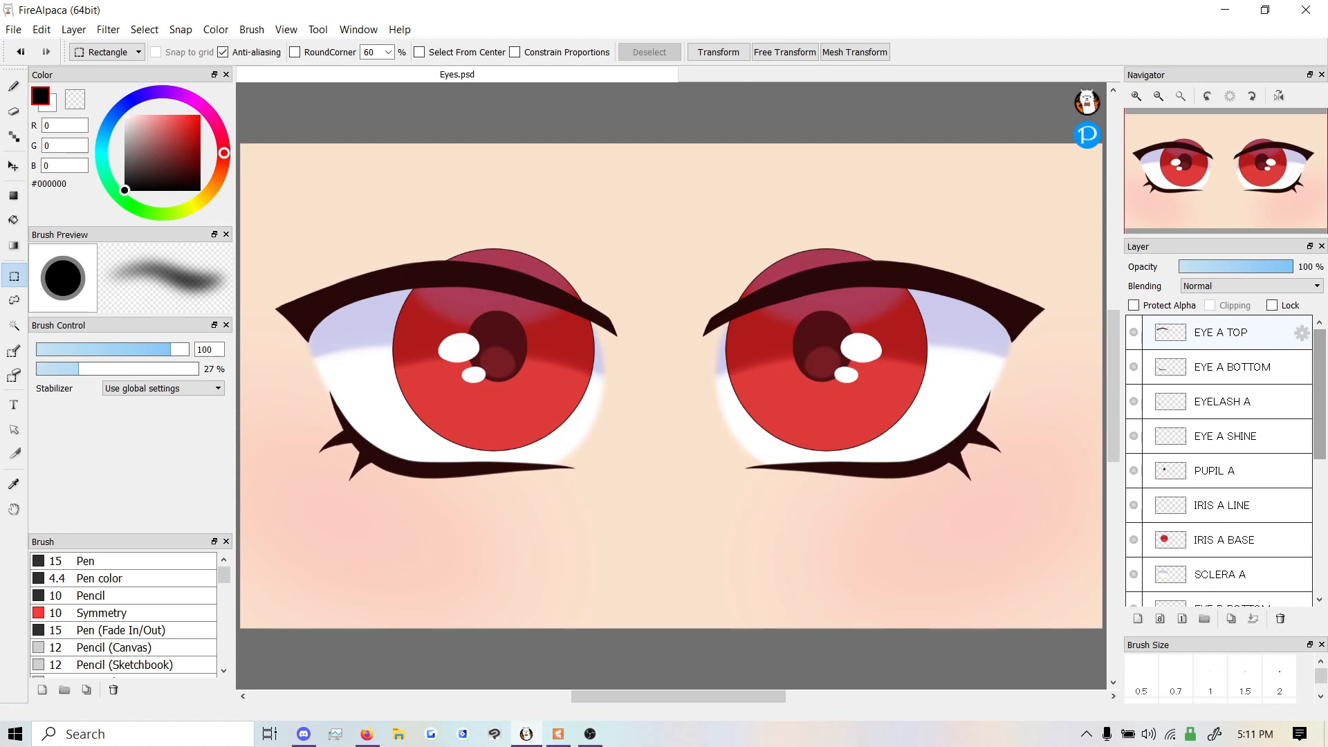
# Toggle the visibility of the eye A layers individually from EYE A TOP down to IRIS A LINE to examine their artwork
pyautogui.scroll(-2, 1218, 460)
pyautogui.scroll(2, 1218, 460)
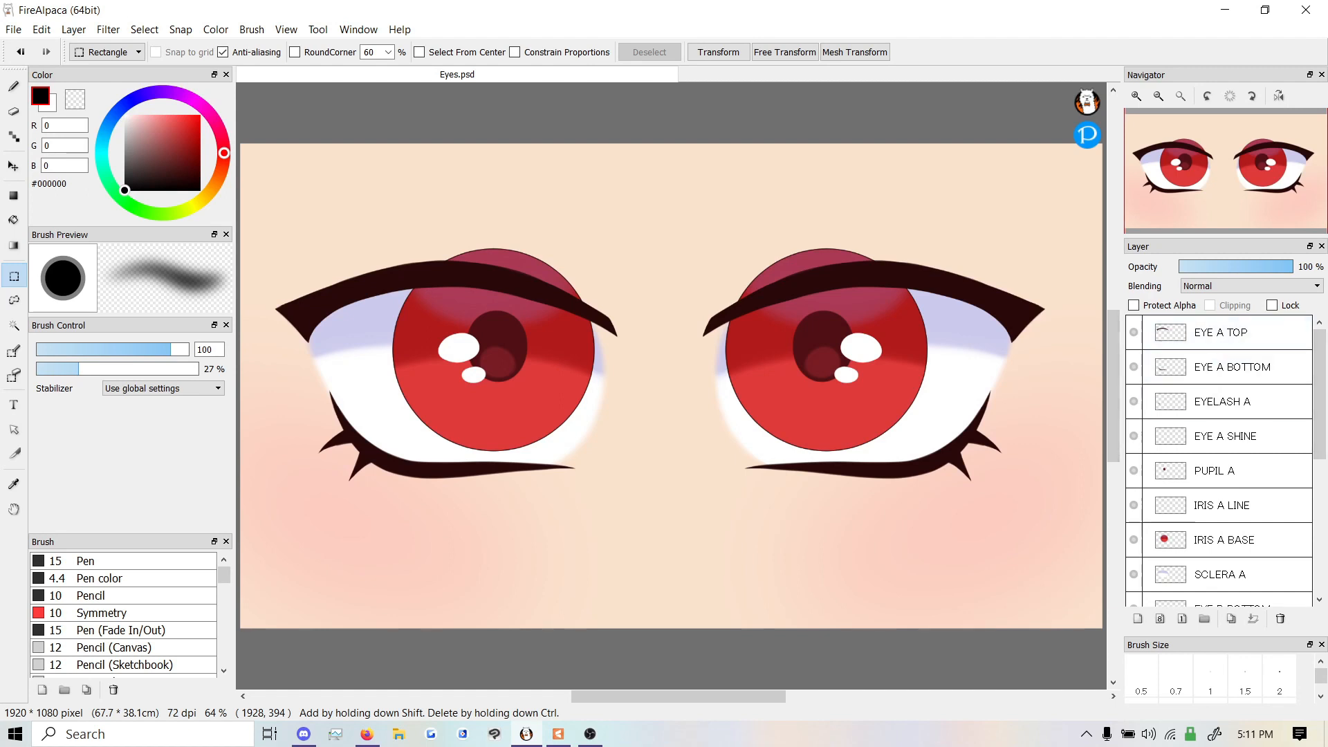
pyautogui.click(1133, 332)
pyautogui.click(1133, 332)
pyautogui.click(1133, 367)
pyautogui.click(1134, 368)
pyautogui.click(1133, 402)
pyautogui.click(1134, 402)
pyautogui.click(1133, 436)
pyautogui.click(1134, 437)
pyautogui.click(1133, 470)
pyautogui.click(1133, 471)
pyautogui.scroll(-1, 1133, 477)
pyautogui.click(1133, 488)
pyautogui.click(1134, 489)
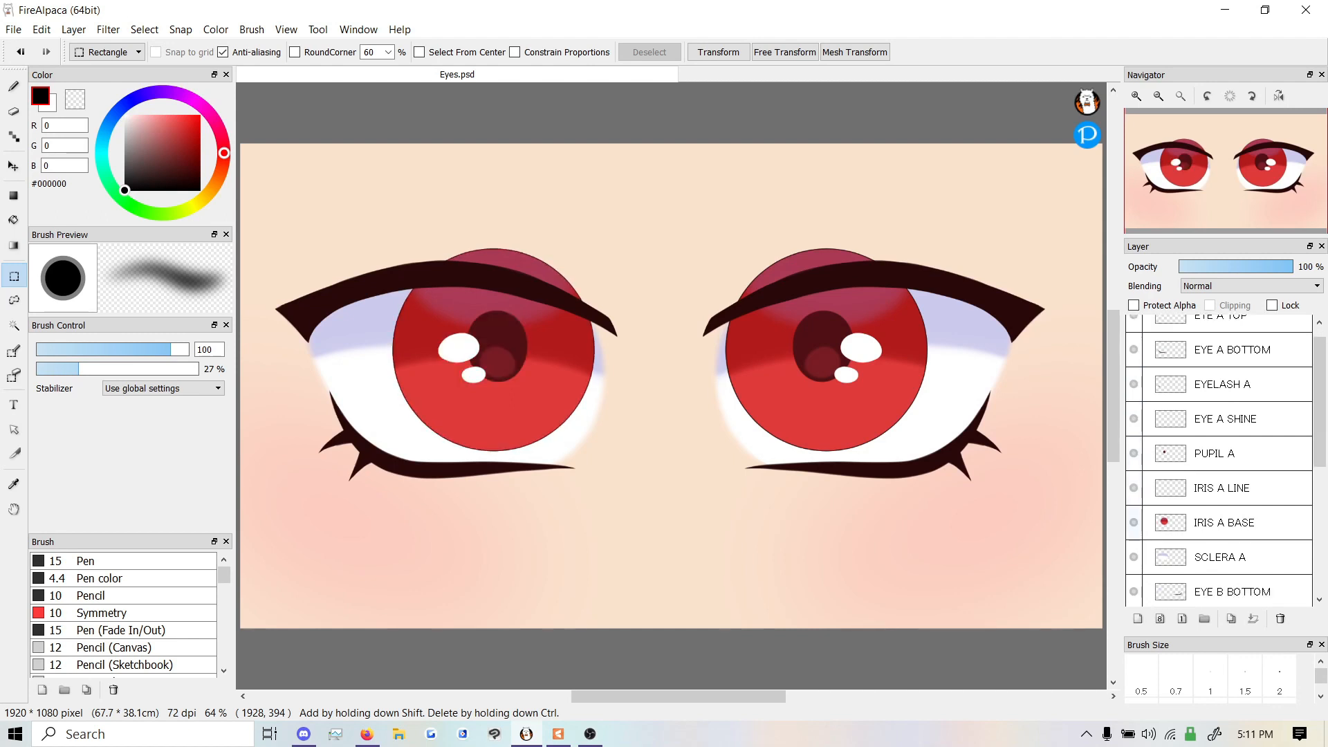
# Toggle IRIS A BASE off and on and compare it with IRIS A LINE, leaving the IRIS A BASE layer selected
pyautogui.click(1133, 522)
pyautogui.click(1133, 522)
pyautogui.click(1237, 488)
pyautogui.click(1238, 523)
pyautogui.click(1238, 489)
pyautogui.click(1238, 522)
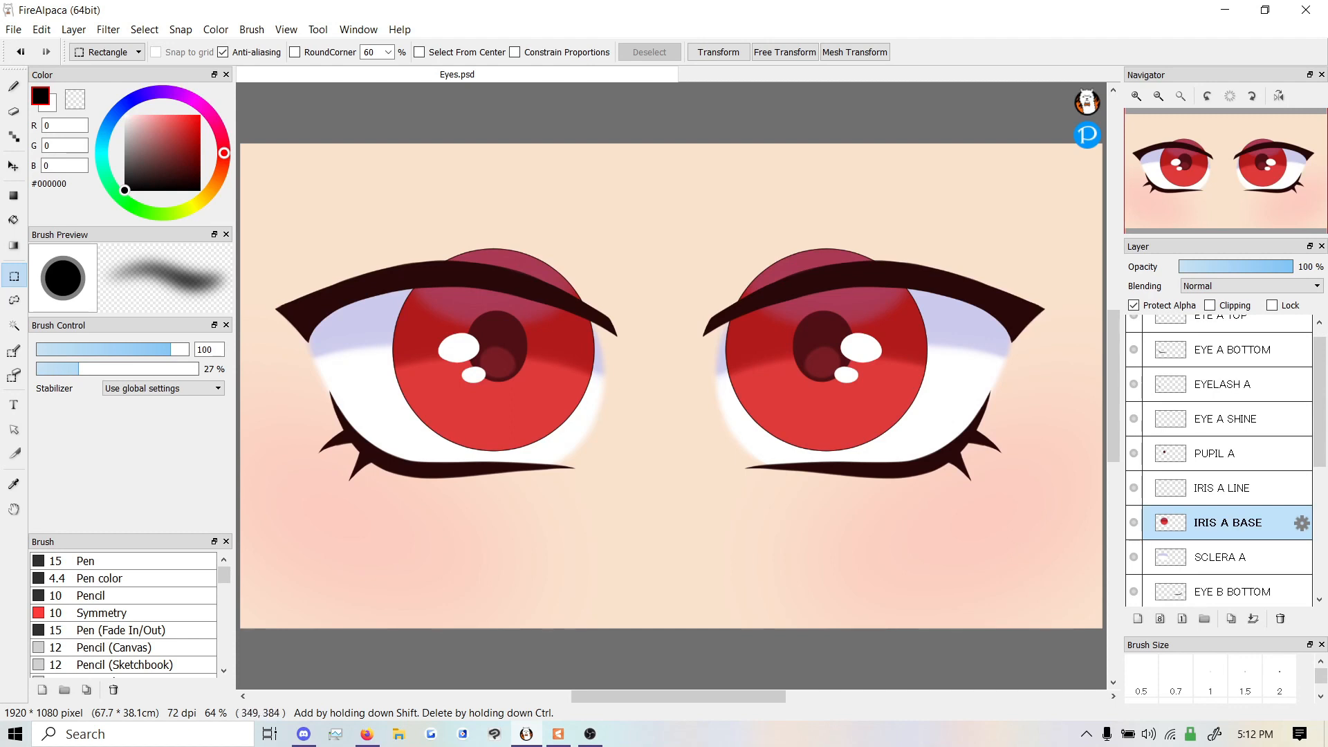
# Toggle the visibility of SCLERA A and the eye B layers, including EYE B BOTTOM, EYELASH B and EYE B TOP, to examine their separation
pyautogui.scroll(-3, 1224, 461)
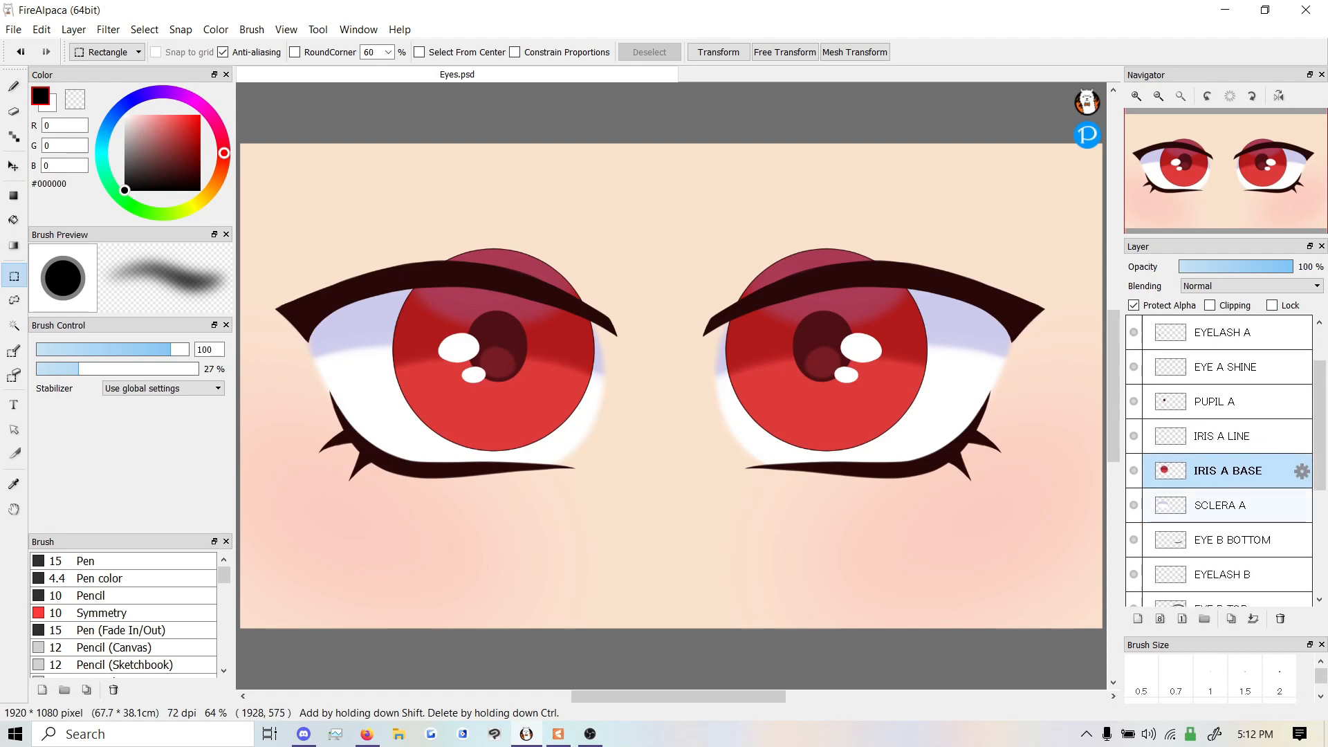
pyautogui.click(1134, 454)
pyautogui.click(1133, 454)
pyautogui.scroll(-2, 1224, 460)
pyautogui.click(1133, 436)
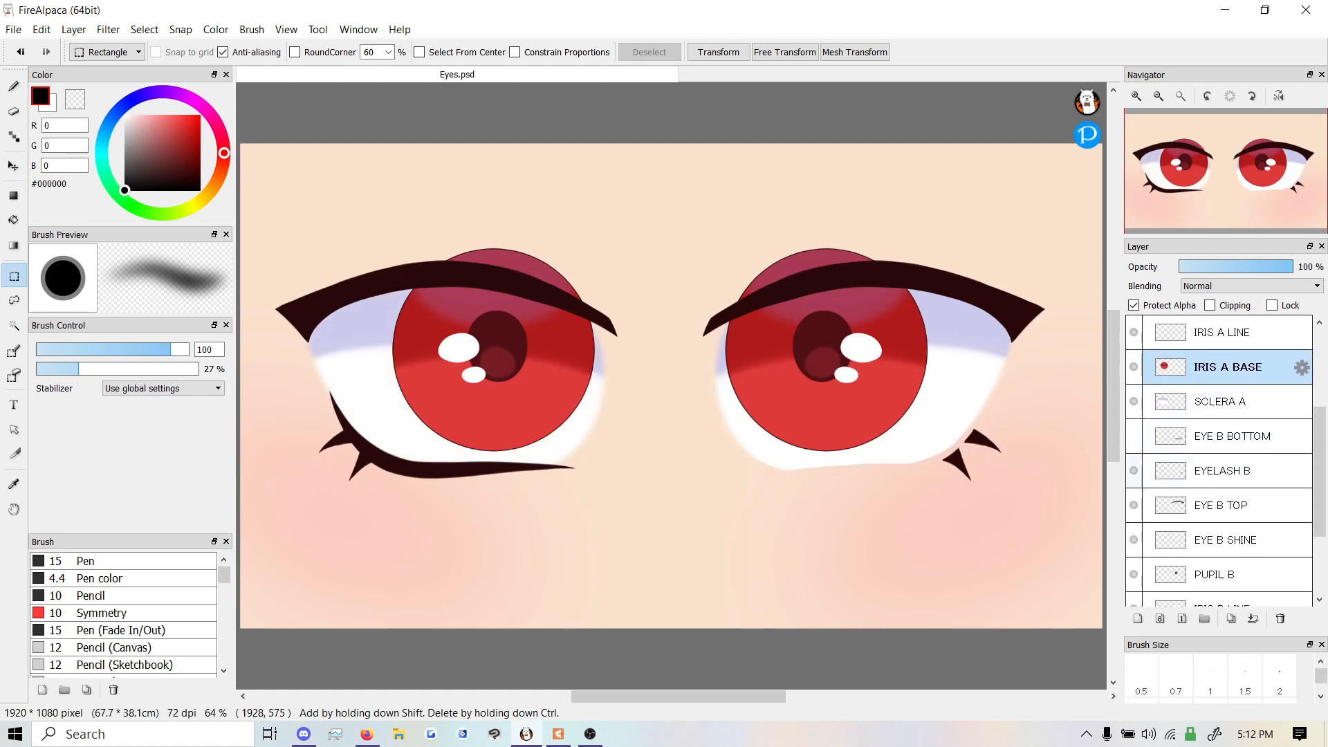
pyautogui.click(1133, 470)
pyautogui.click(1133, 505)
pyautogui.click(1133, 470)
pyautogui.click(1133, 436)
pyautogui.click(1133, 505)
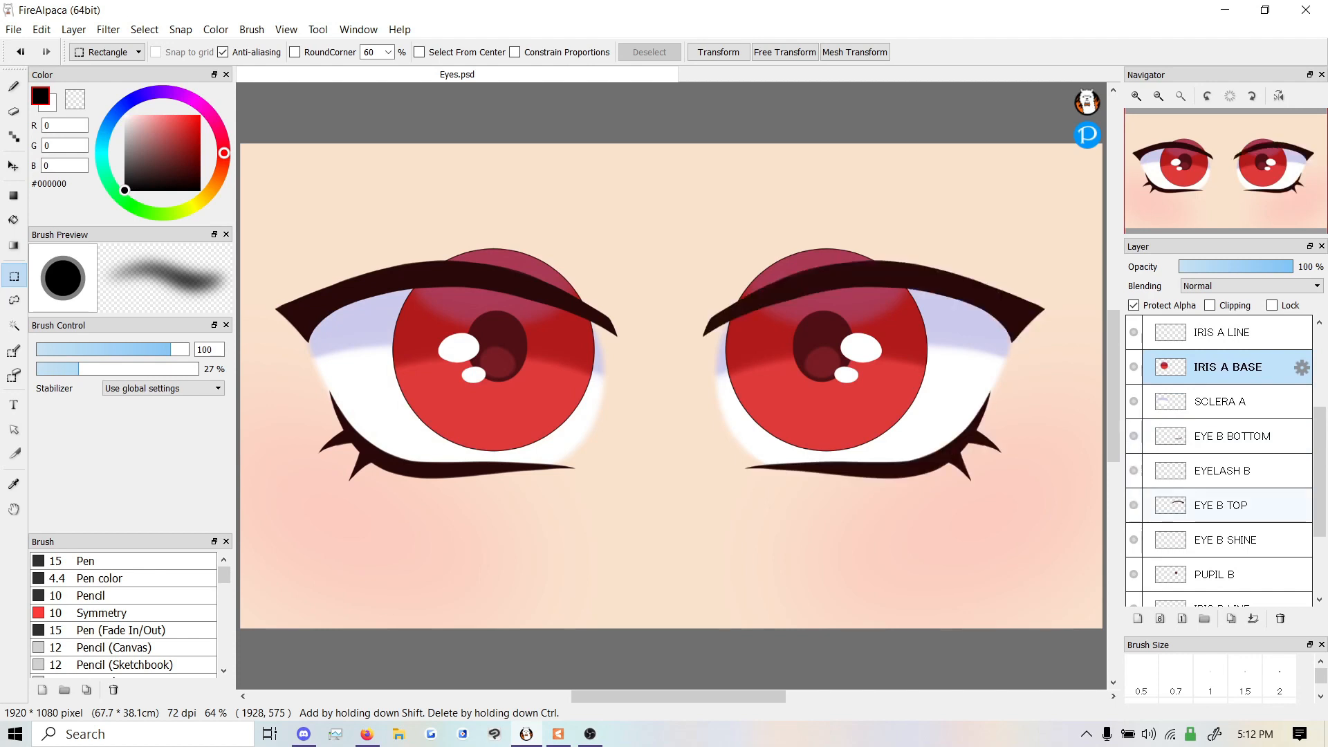
pyautogui.scroll(-3, 1224, 460)
pyautogui.click(1133, 590)
pyautogui.click(1133, 589)
# Switch to Live2D Cubism Editor with the Eyes model and select the EYE A TOP art mesh
pyautogui.scroll(5, 1224, 461)
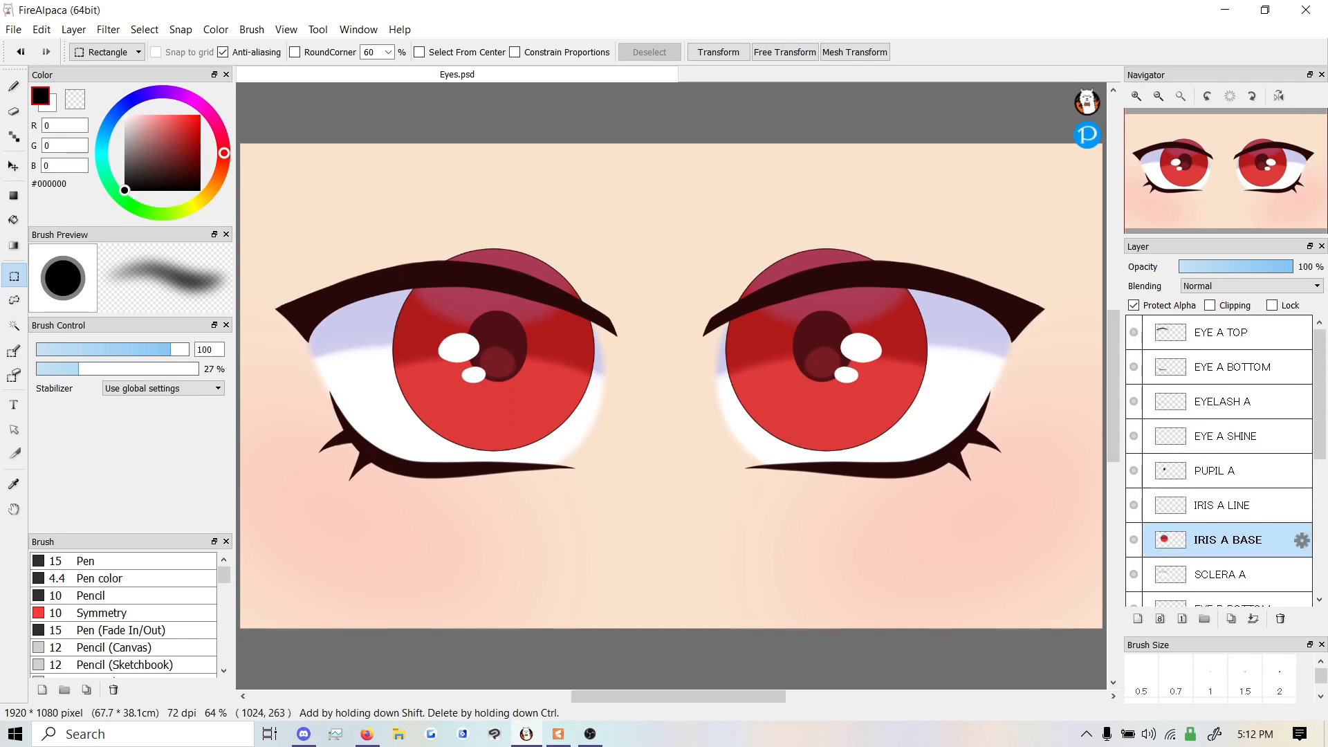
pyautogui.scroll(3, 666, 376)
pyautogui.scroll(-5, 666, 376)
pyautogui.scroll(2, 668, 375)
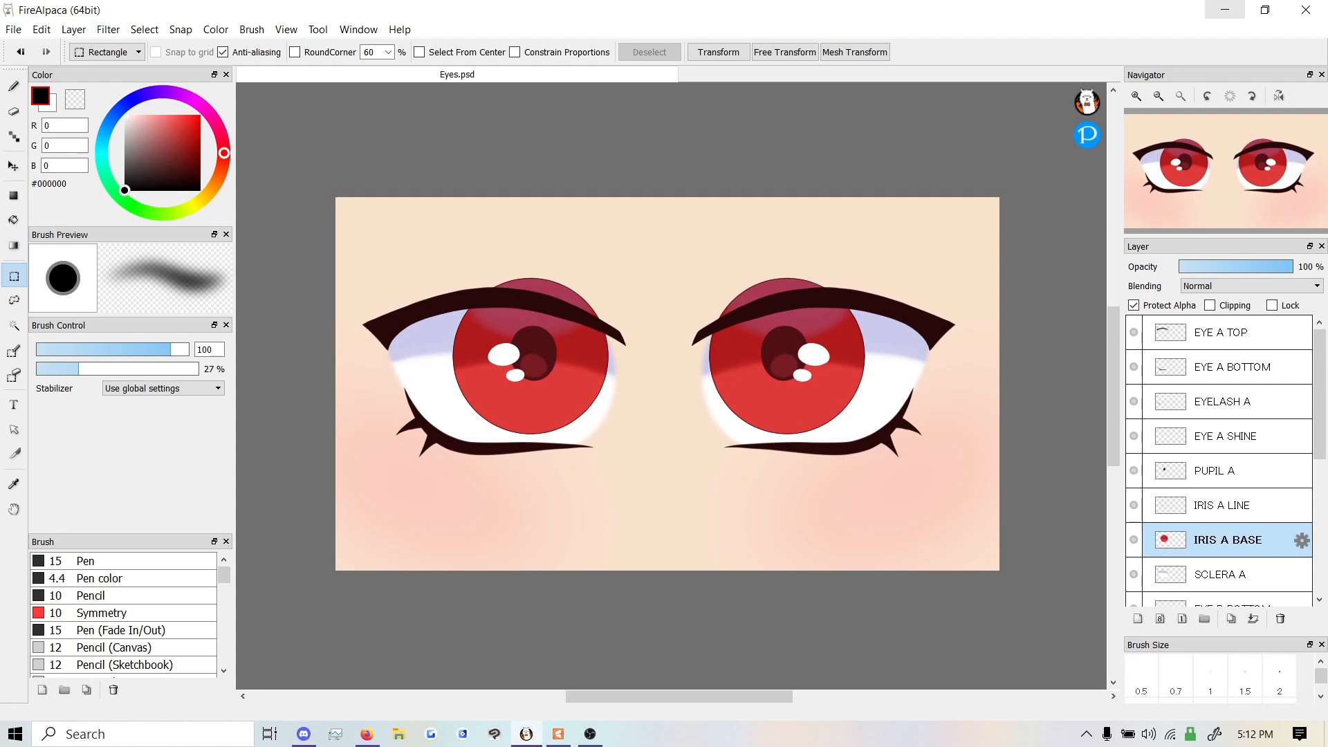
pyautogui.click(1224, 9)
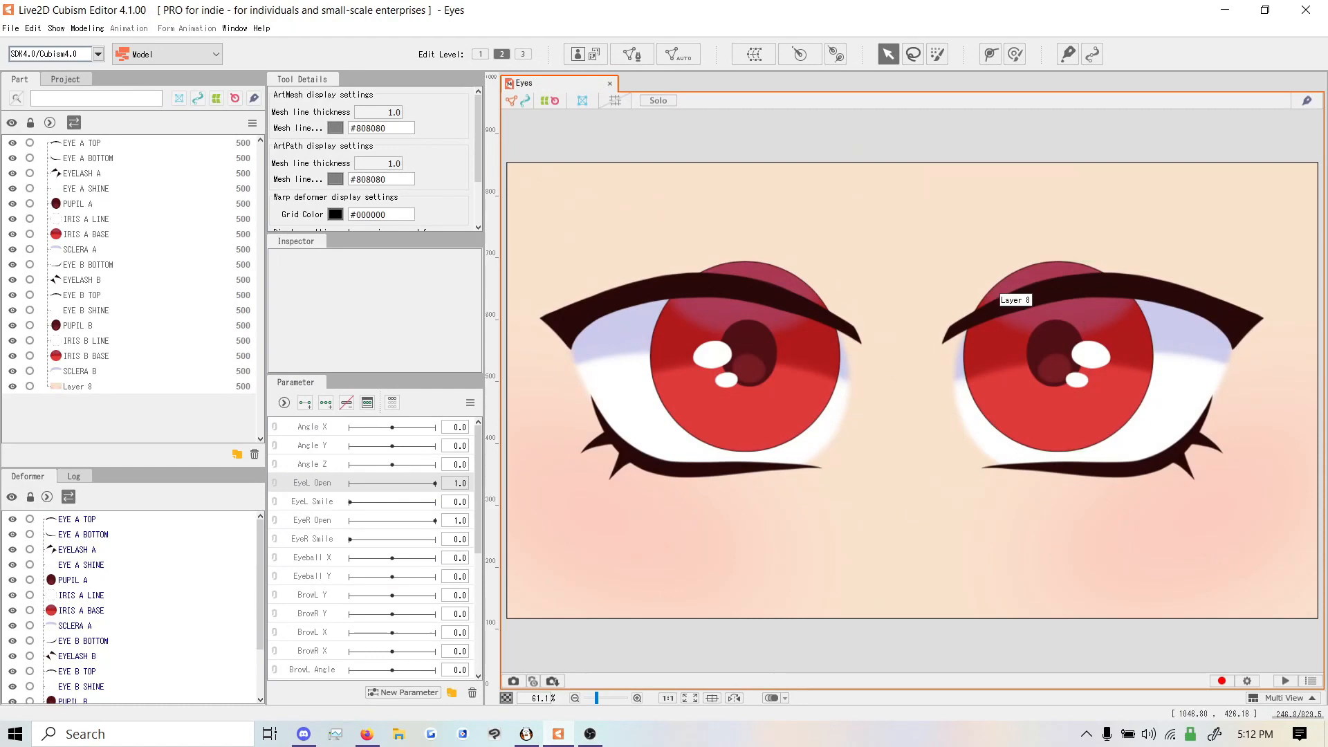
pyautogui.scroll(2, 960, 283)
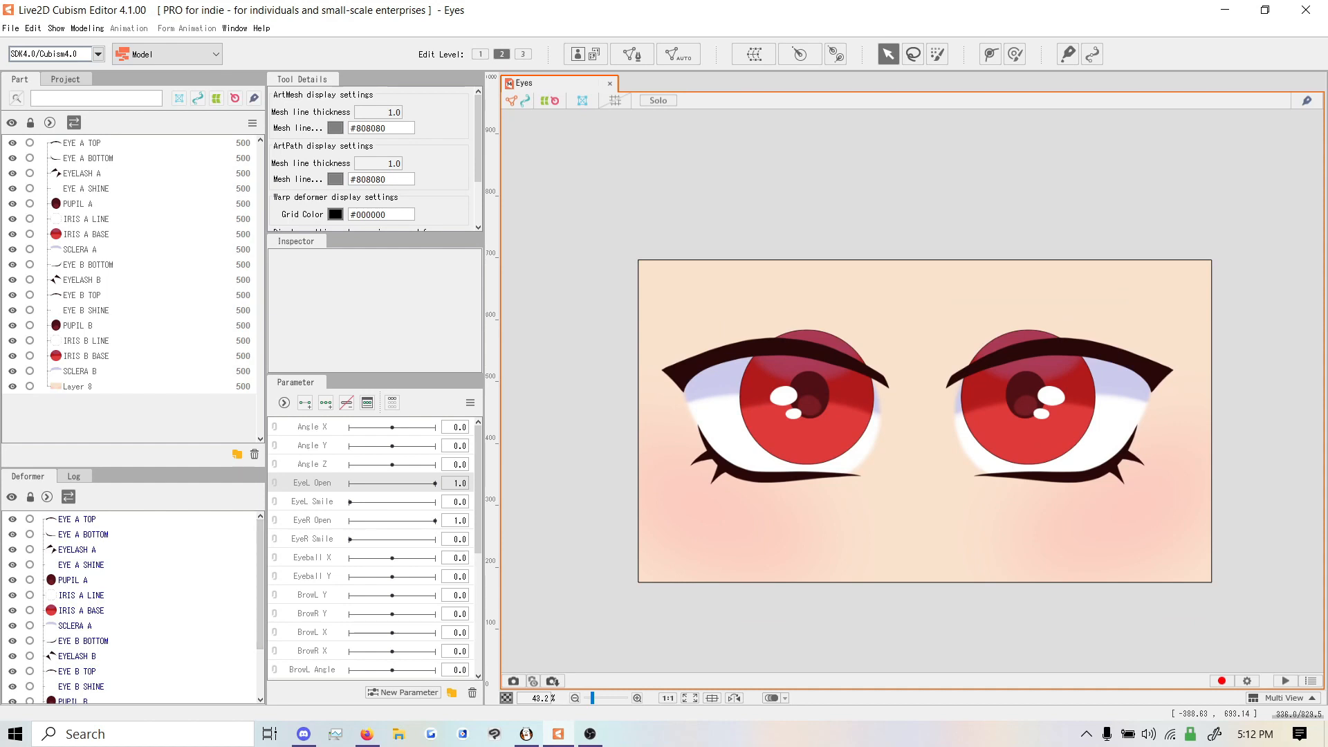
pyautogui.click(76, 519)
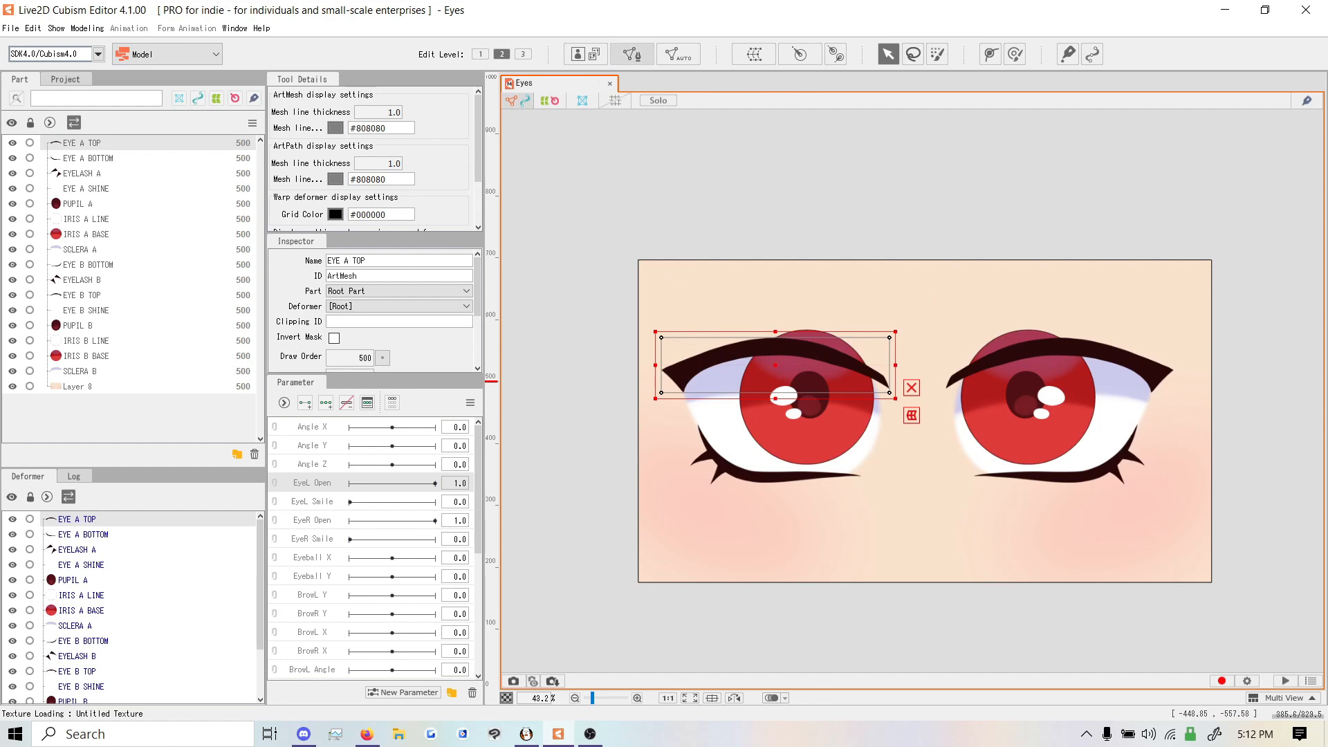
# Generate an automatic mesh for EYE A TOP with the Deformation (Heavy) preset
pyautogui.click(631, 54)
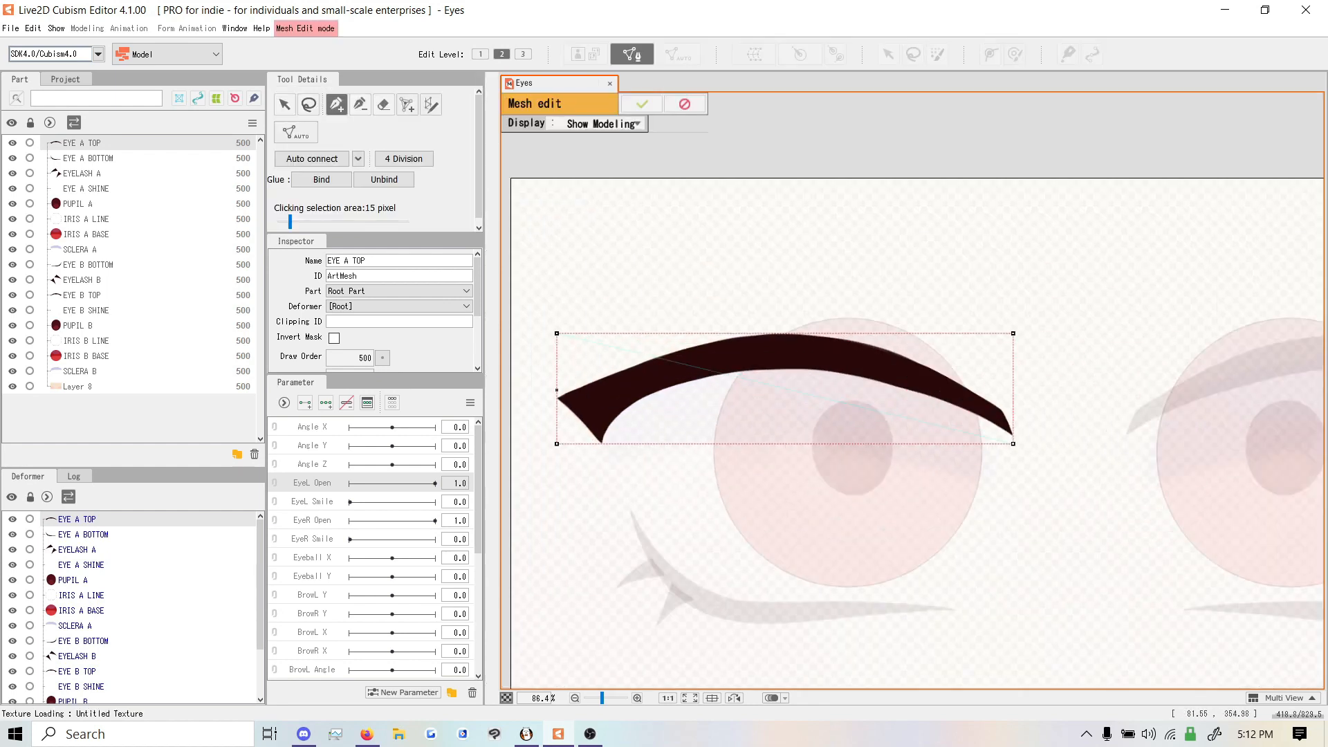
pyautogui.click(685, 104)
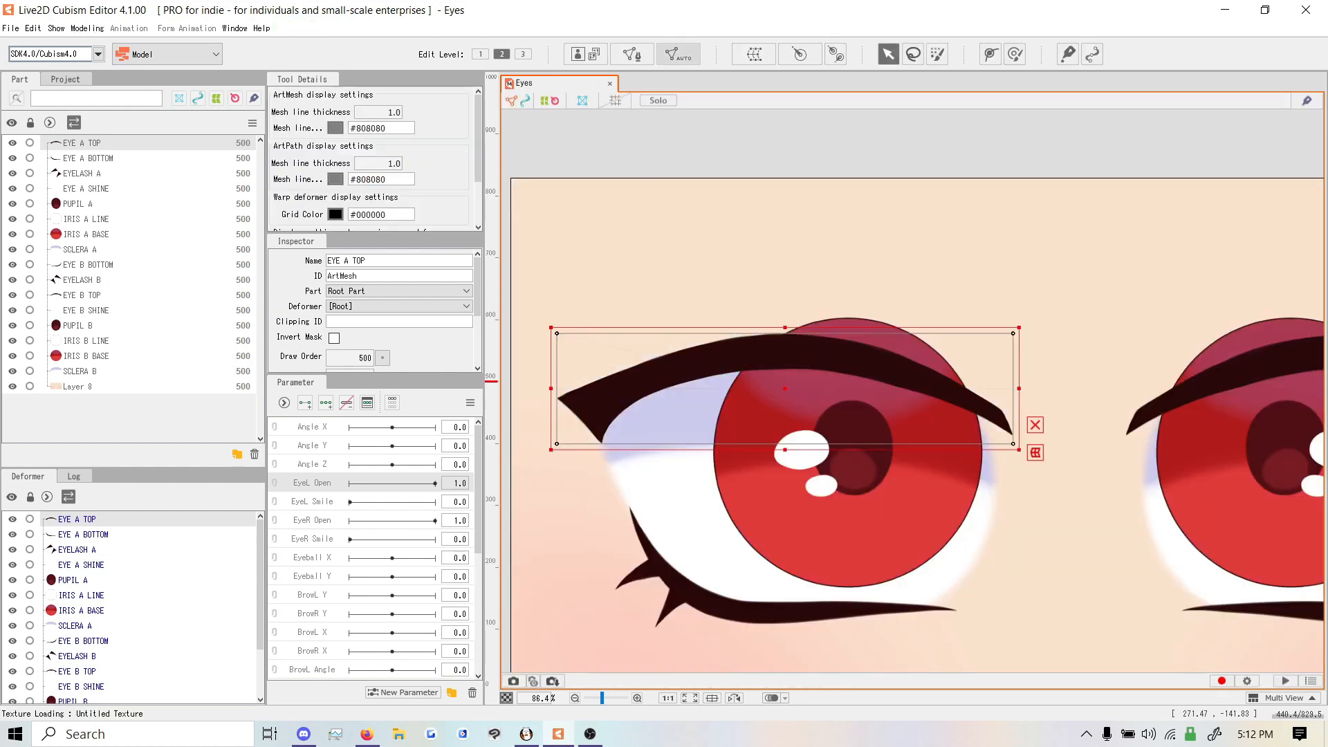
pyautogui.click(678, 54)
pyautogui.click(754, 305)
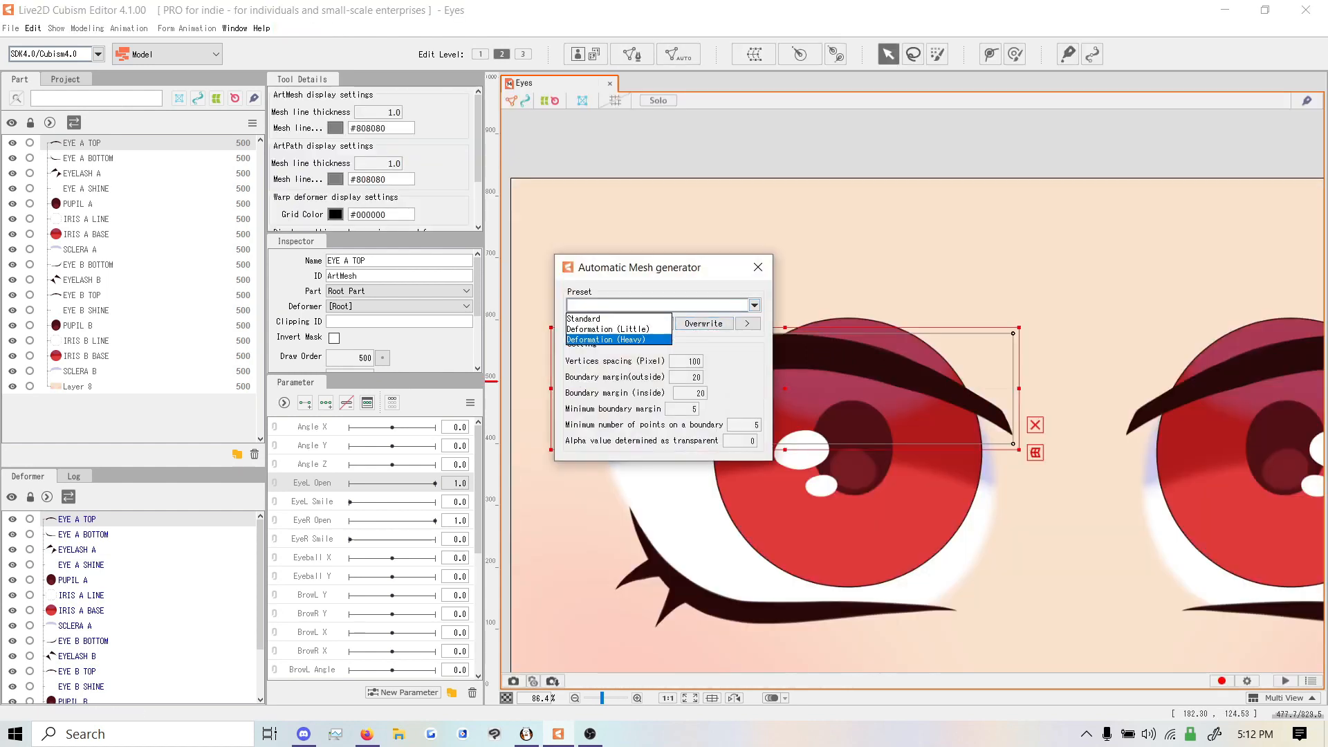
pyautogui.click(617, 339)
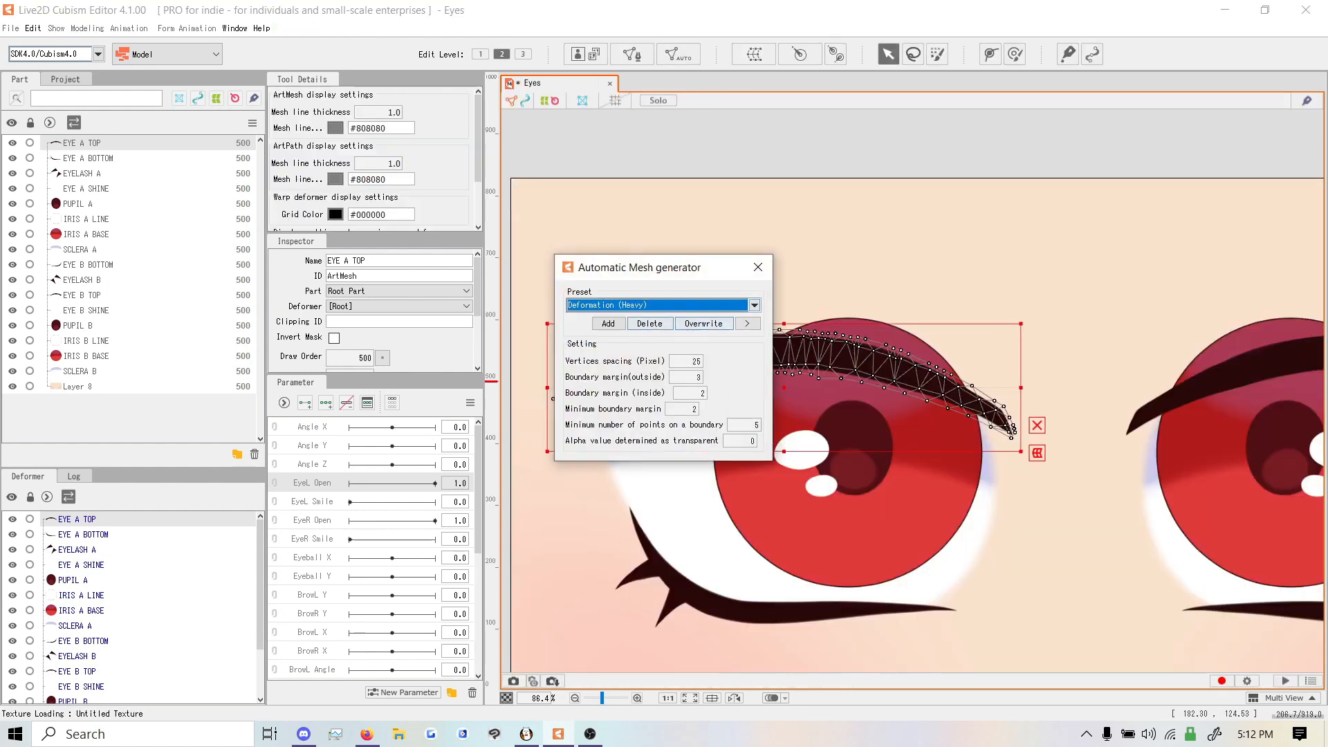
# Move the automatic mesh generator off the eye, try the Standard preset on EYE A TOP, and close the generator
pyautogui.click(753, 305)
pyautogui.click(754, 305)
pyautogui.moveTo(657, 267); pyautogui.dragTo(843, 128)
pyautogui.click(941, 164)
pyautogui.press('Down')
pyautogui.press('Return')
pyautogui.click(941, 165)
pyautogui.click(795, 178)
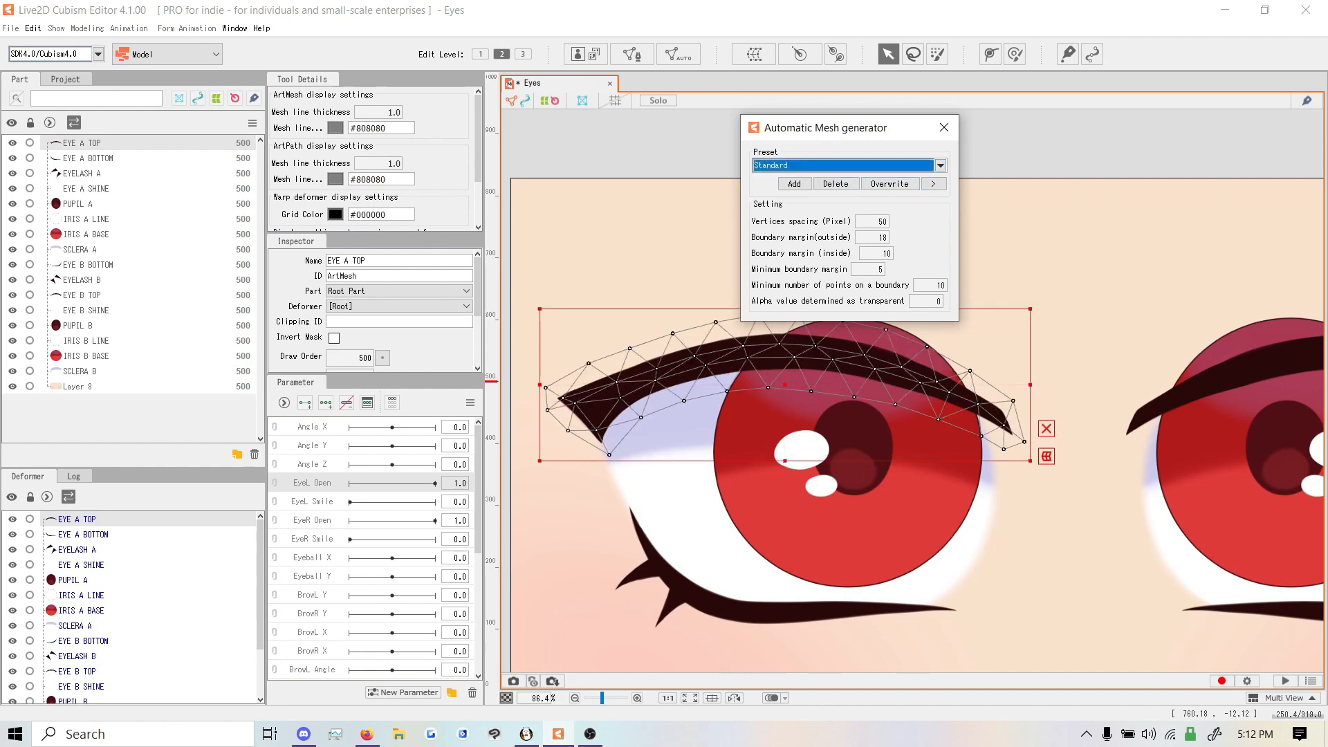
pyautogui.click(944, 127)
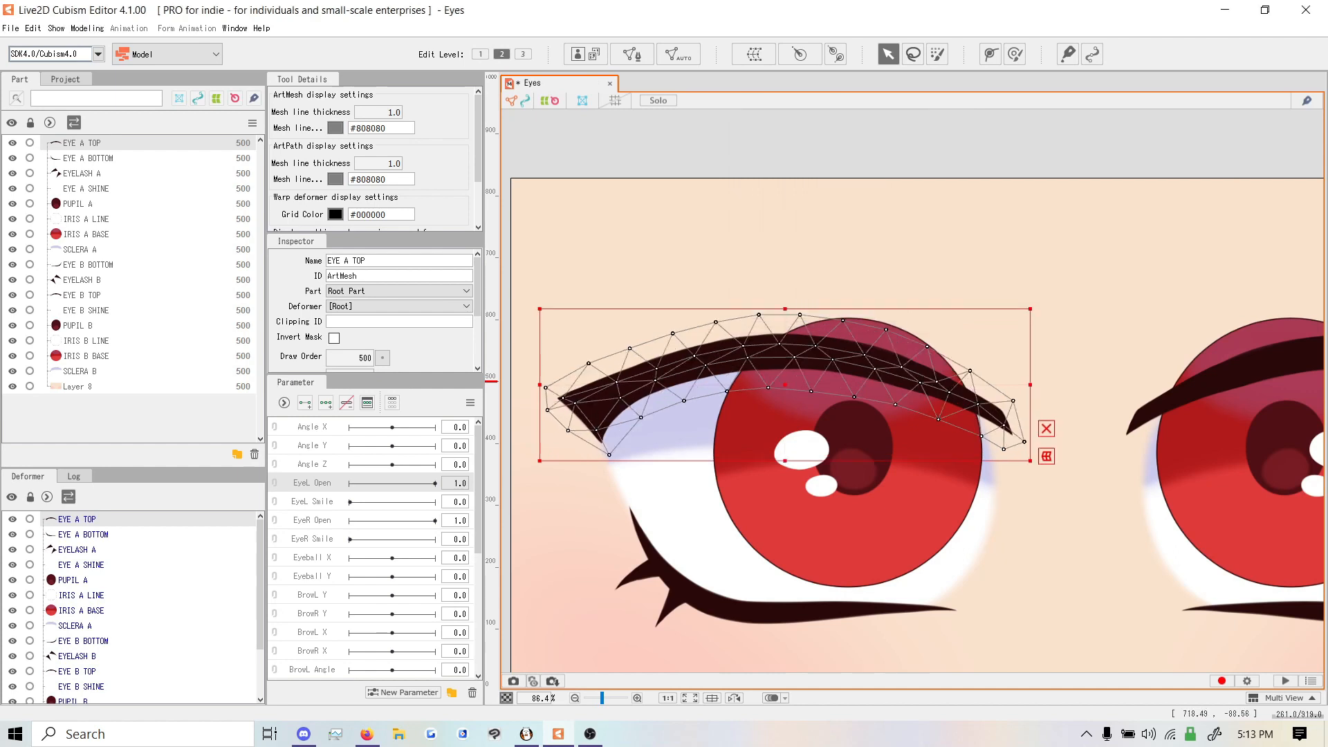
# Undo the latest automatic mesh changes on EYE A TOP
pyautogui.hotkey('ctrl', 'z')
pyautogui.hotkey('ctrl', 'z')
pyautogui.hotkey('ctrl', 'z')
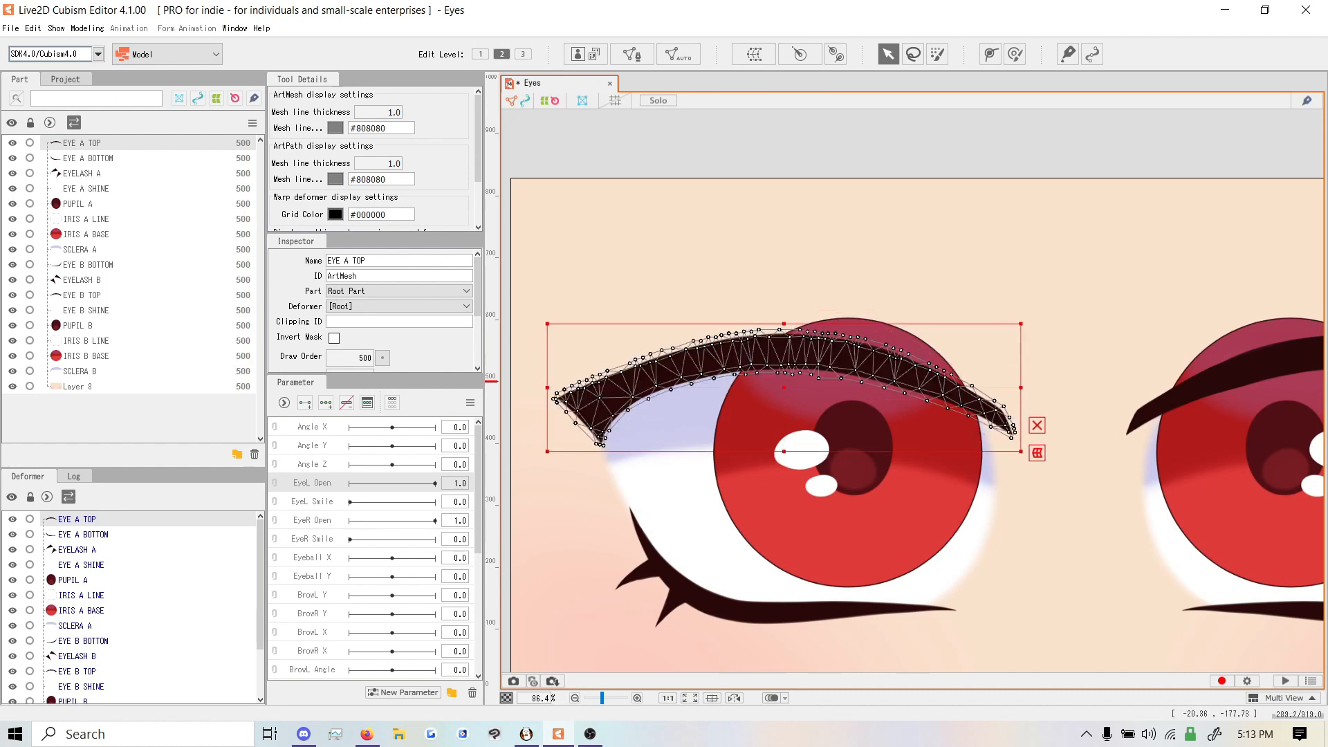
# Start manual mesh editing on EYE A TOP and place outline vertices along the lid's upper edge from outer to inner corner
pyautogui.click(632, 54)
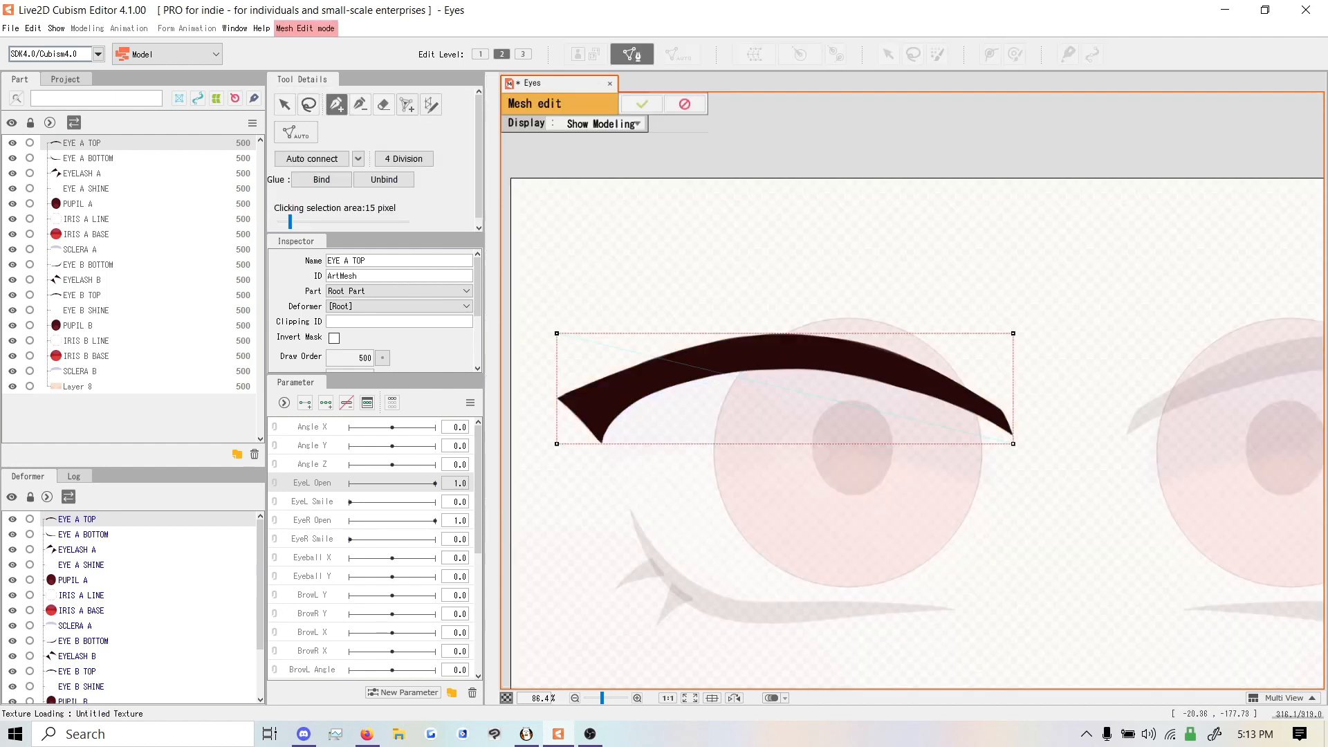
pyautogui.moveTo(557, 333); pyautogui.dragTo(607, 363)
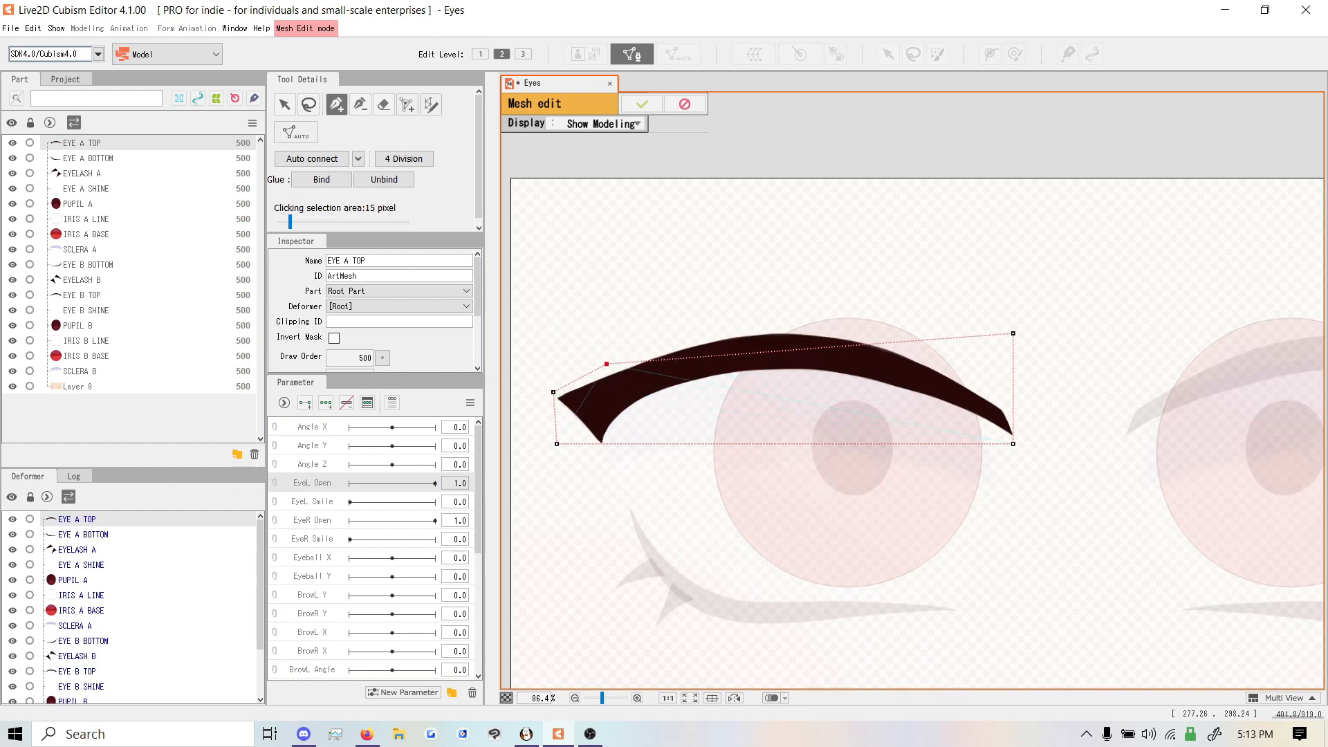
pyautogui.click(746, 332)
pyautogui.click(679, 332)
pyautogui.moveTo(746, 332); pyautogui.dragTo(916, 341)
pyautogui.click(913, 327)
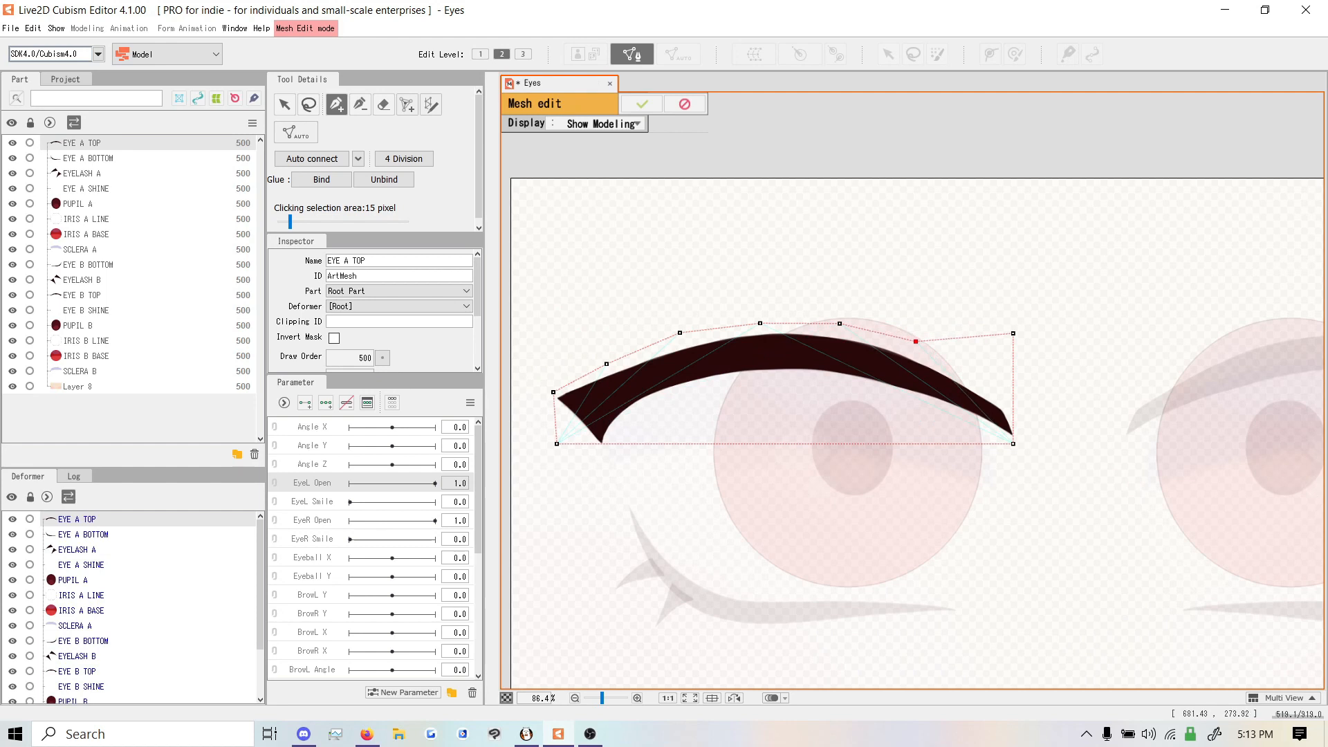
pyautogui.moveTo(1013, 332); pyautogui.dragTo(1009, 398)
pyautogui.moveTo(973, 337); pyautogui.dragTo(968, 367)
# Place outline vertices along the lower edge of EYE A TOP back to the outer corner so the mesh hugs the lid
pyautogui.moveTo(1013, 443); pyautogui.dragTo(932, 406)
pyautogui.click(936, 418)
pyautogui.click(858, 384)
pyautogui.click(777, 378)
pyautogui.moveTo(721, 395); pyautogui.dragTo(702, 387)
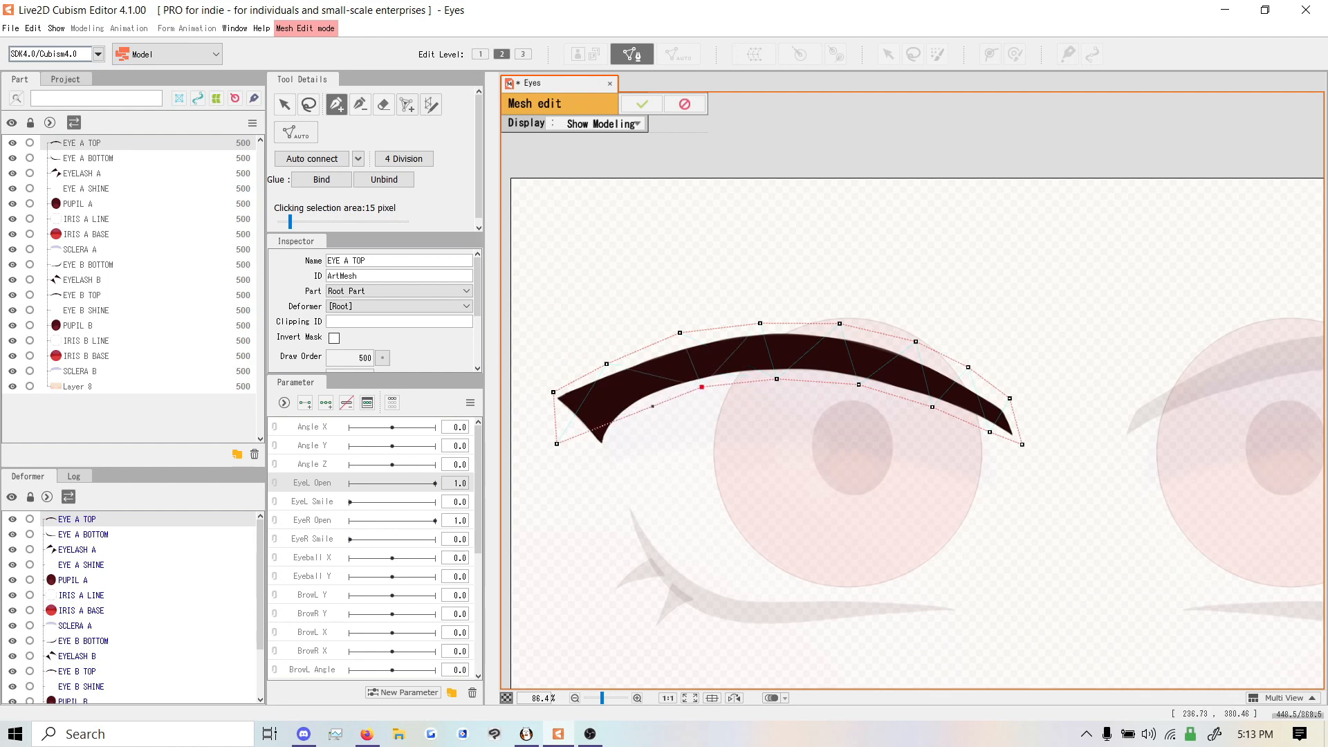
pyautogui.click(646, 408)
pyautogui.moveTo(604, 425); pyautogui.dragTo(604, 452)
# Add a connected row of vertices along the centre of EYE A TOP, ending at the inner corner's outline vertex
pyautogui.click(599, 404)
pyautogui.click(630, 385)
pyautogui.click(691, 363)
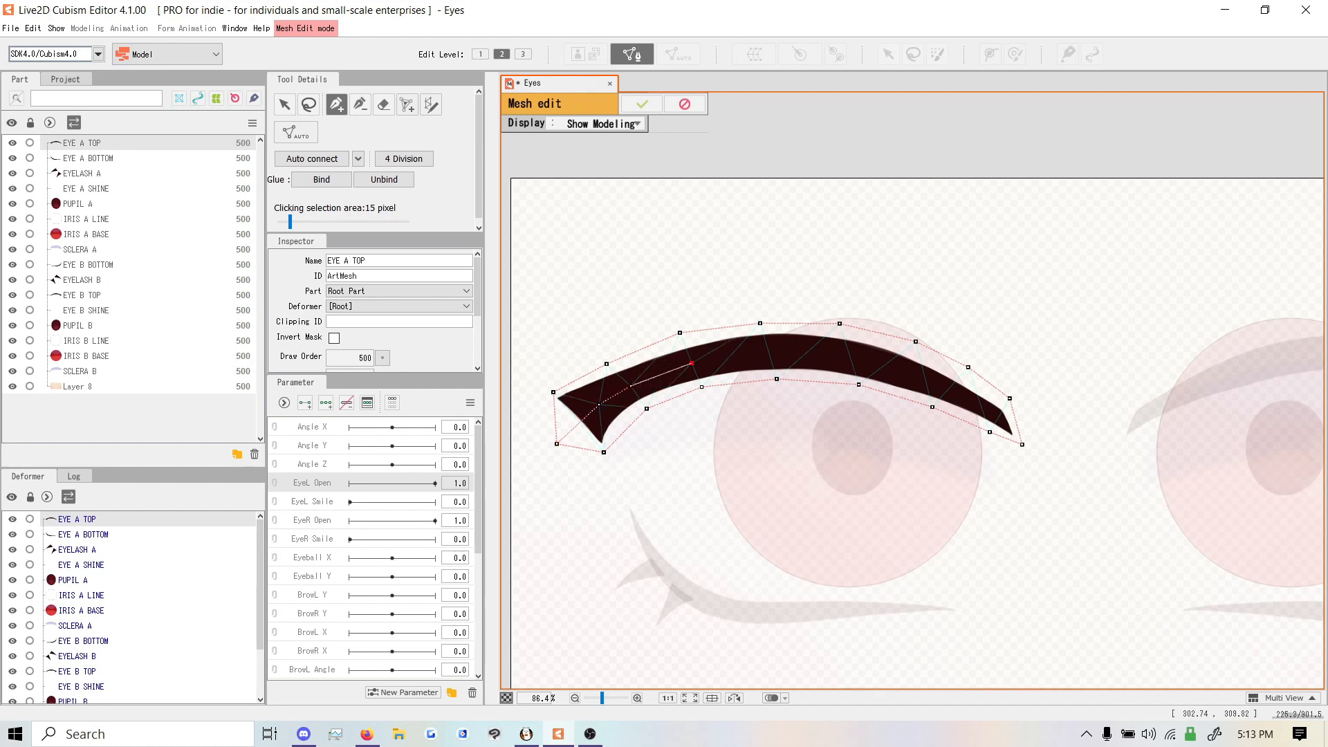
pyautogui.click(767, 350)
pyautogui.click(847, 351)
pyautogui.click(916, 365)
pyautogui.click(967, 394)
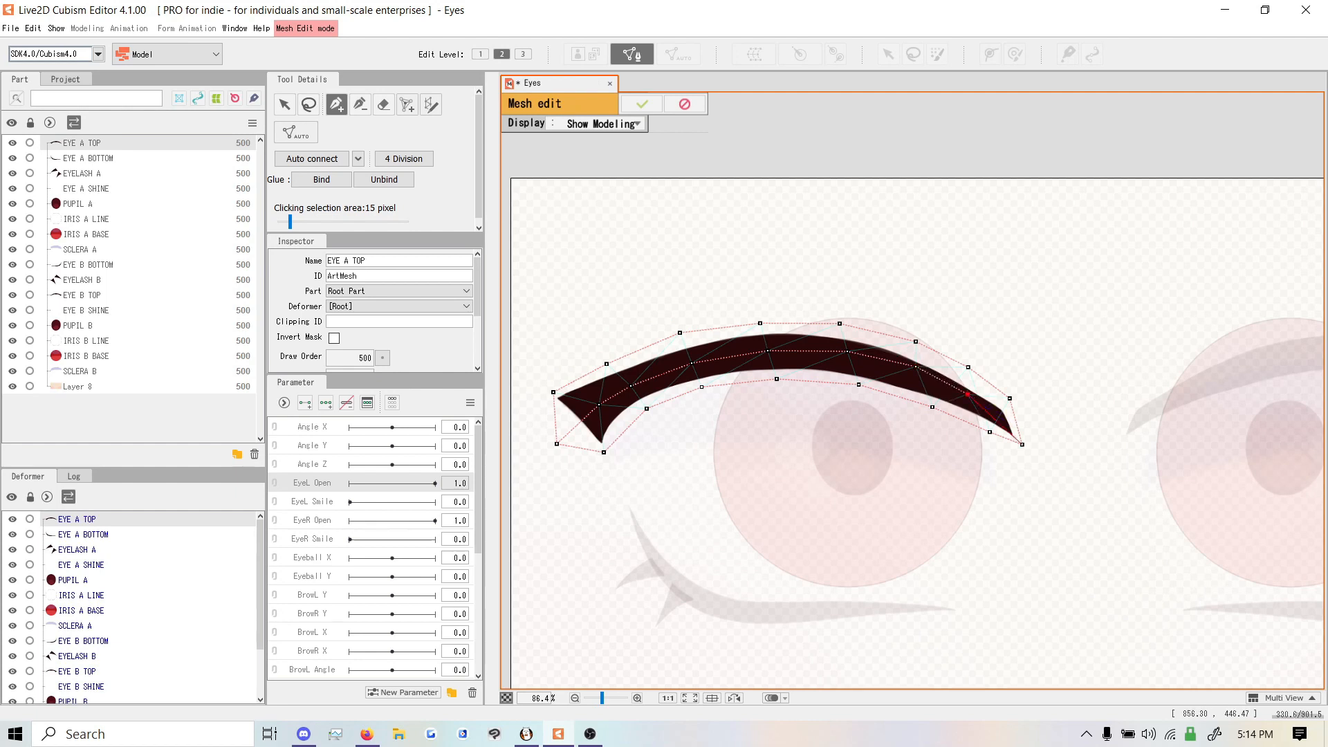
pyautogui.click(996, 417)
pyautogui.click(1022, 444)
# Connect the centre vertices of EYE A TOP to its upper and lower outline vertices to form triangles, and apply the mesh
pyautogui.click(933, 407)
pyautogui.click(916, 368)
pyautogui.click(646, 408)
pyautogui.click(631, 384)
pyautogui.click(604, 452)
pyautogui.click(599, 404)
pyautogui.click(553, 392)
pyautogui.click(598, 404)
pyautogui.click(607, 364)
pyautogui.click(632, 384)
pyautogui.click(680, 332)
pyautogui.click(692, 362)
pyautogui.click(760, 323)
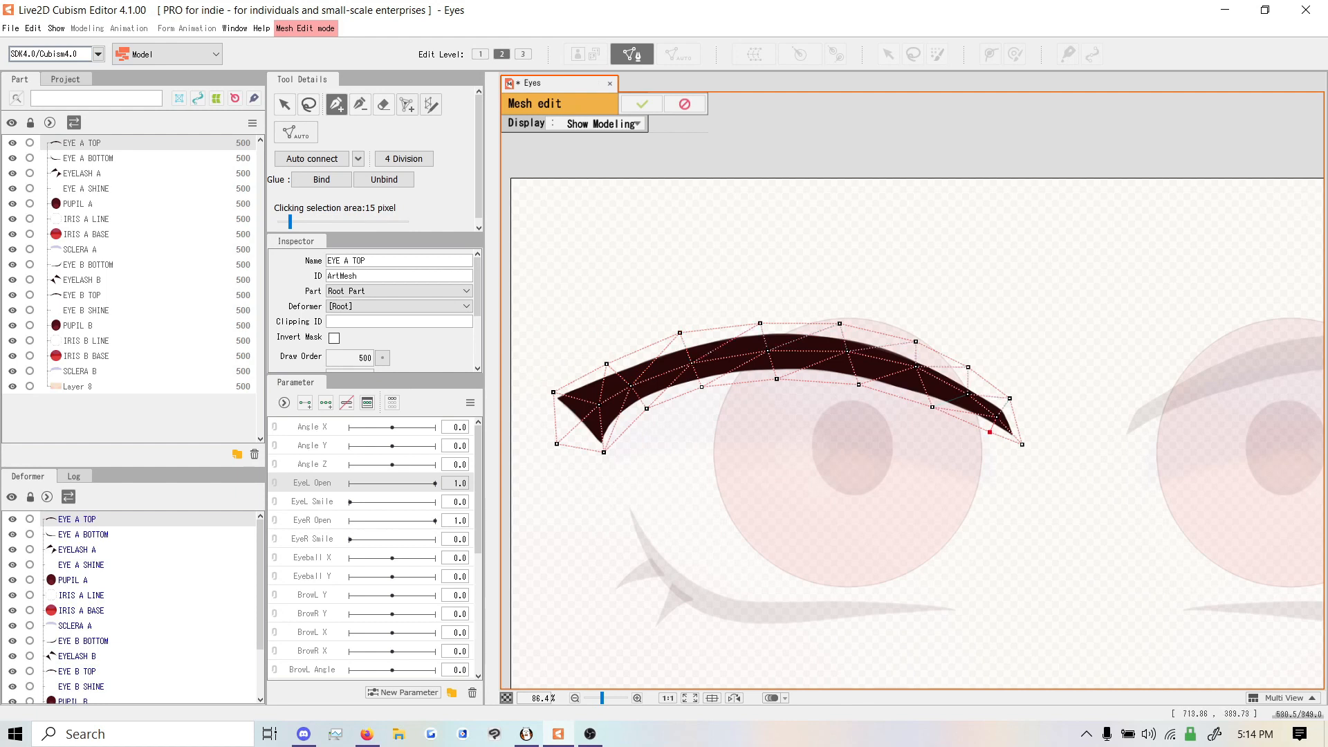
pyautogui.click(967, 394)
pyautogui.click(642, 103)
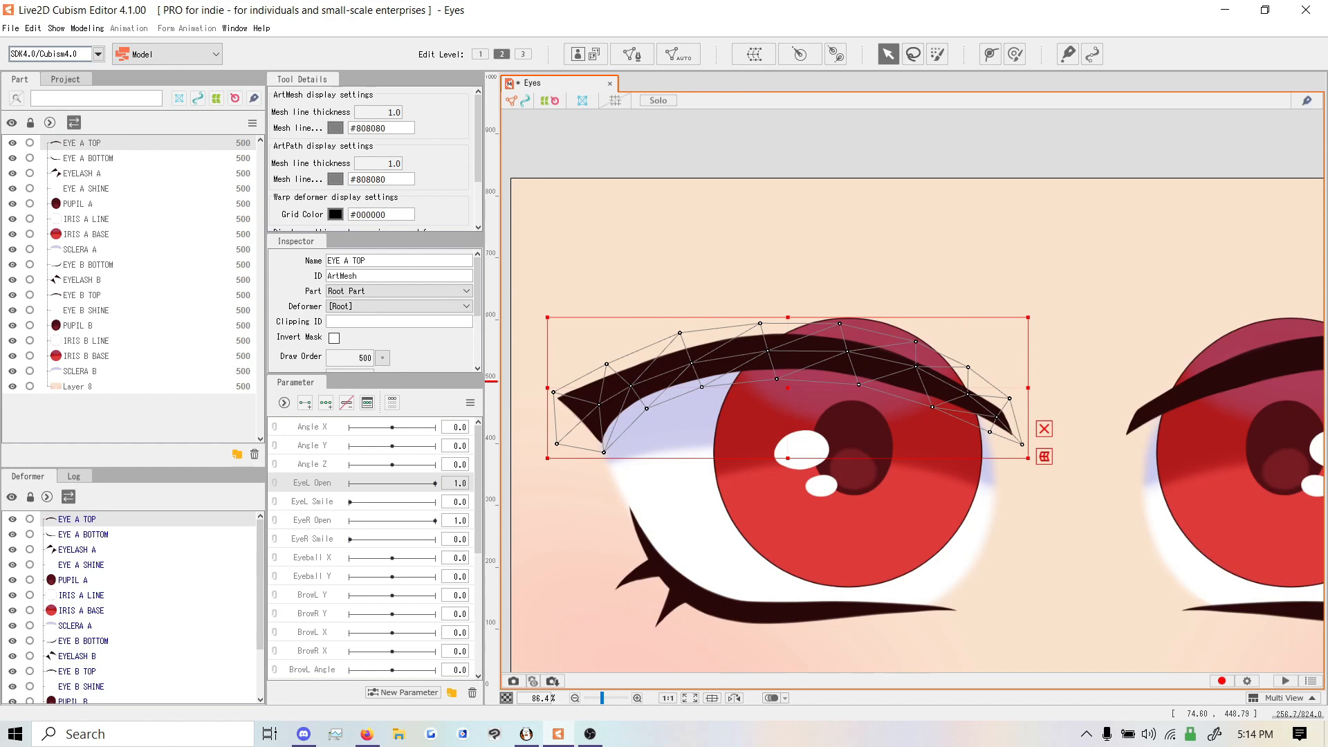
# Try EyeL Open at 0.0, return it to 1.0, and look through the parameter list
pyautogui.moveTo(435, 483); pyautogui.dragTo(430, 483)
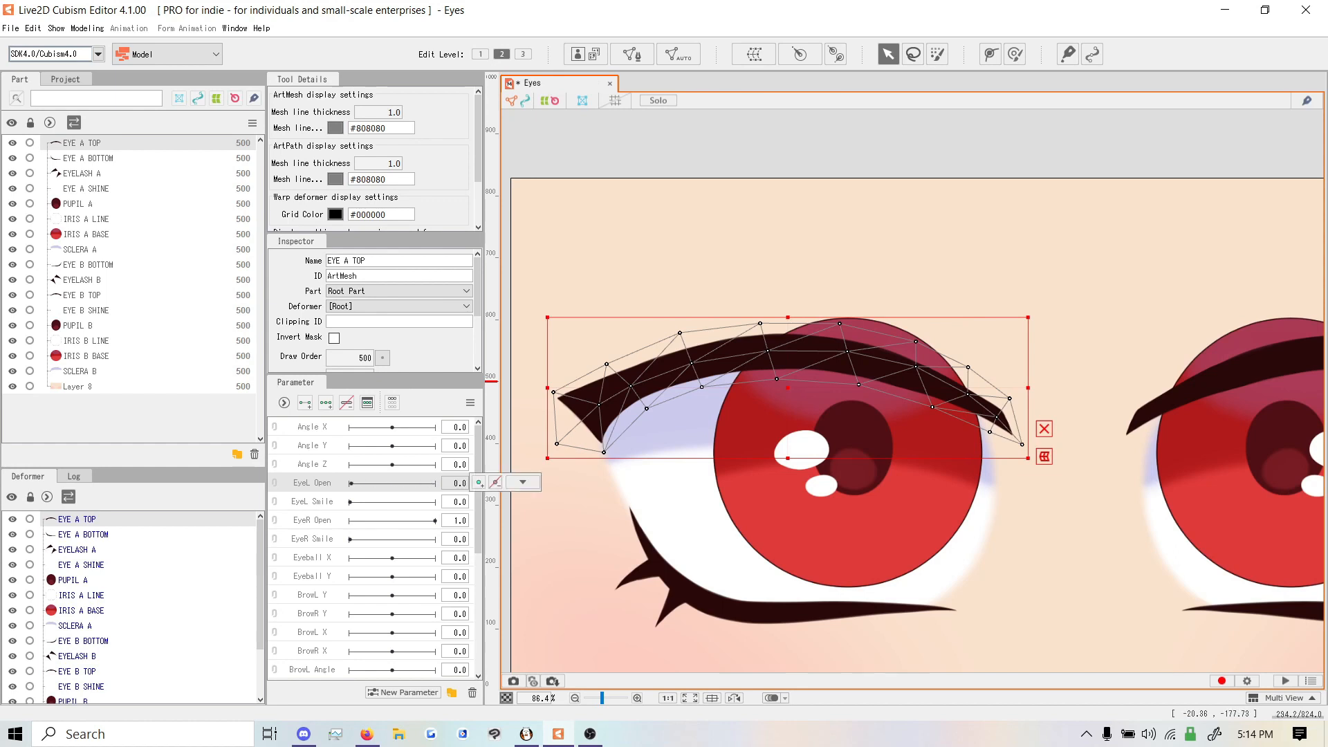
pyautogui.moveTo(400, 483); pyautogui.dragTo(435, 484)
pyautogui.scroll(-5, 374, 549)
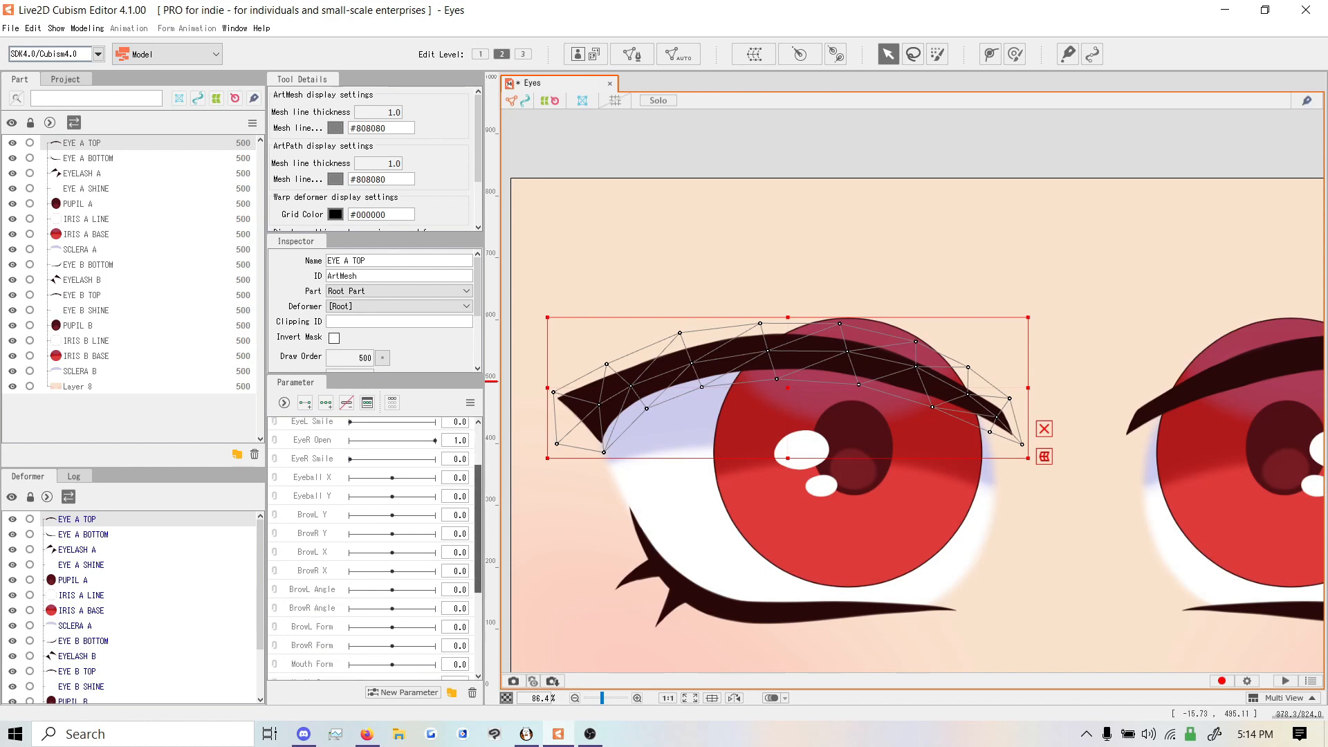
pyautogui.scroll(5, 374, 549)
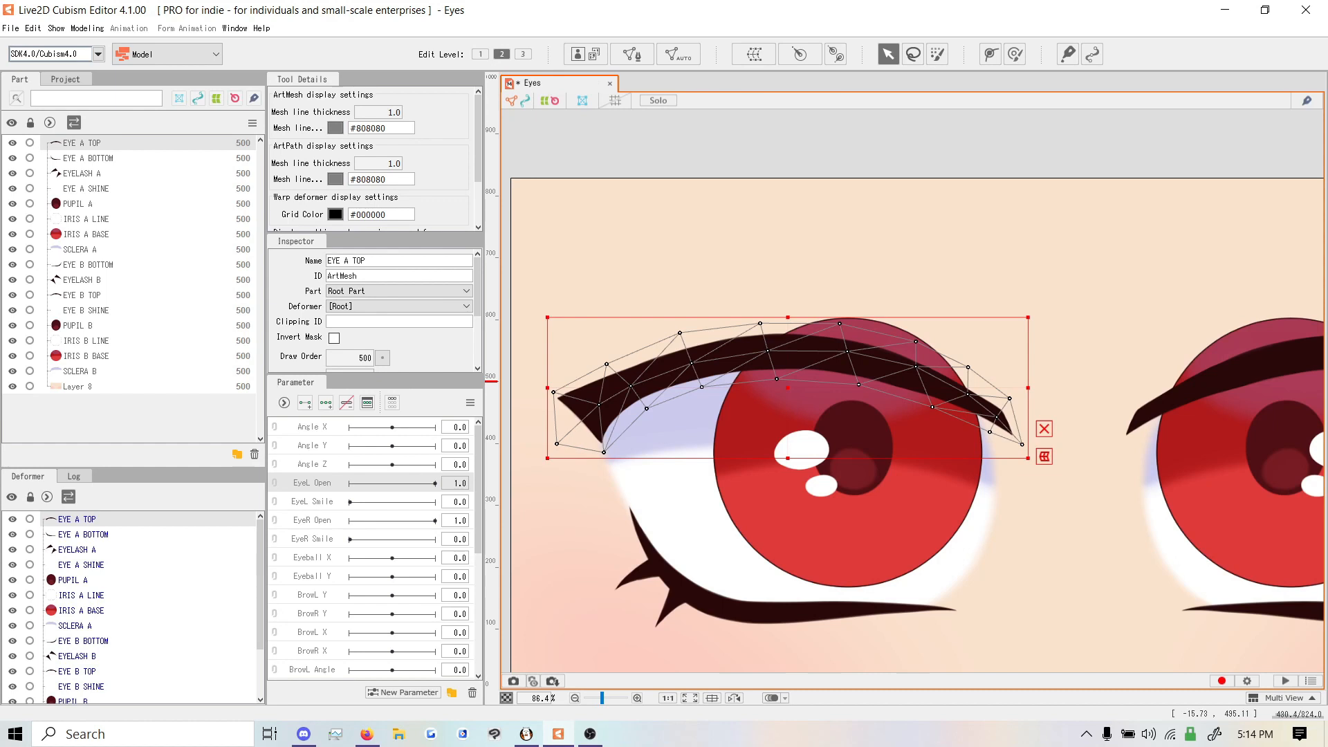
pyautogui.scroll(-4, 374, 549)
pyautogui.scroll(4, 374, 549)
# Set EyeL Open to 0.0, review the other parameters, and reset all parameters to their default values
pyautogui.moveTo(434, 483); pyautogui.dragTo(363, 484)
pyautogui.scroll(-4, 373, 546)
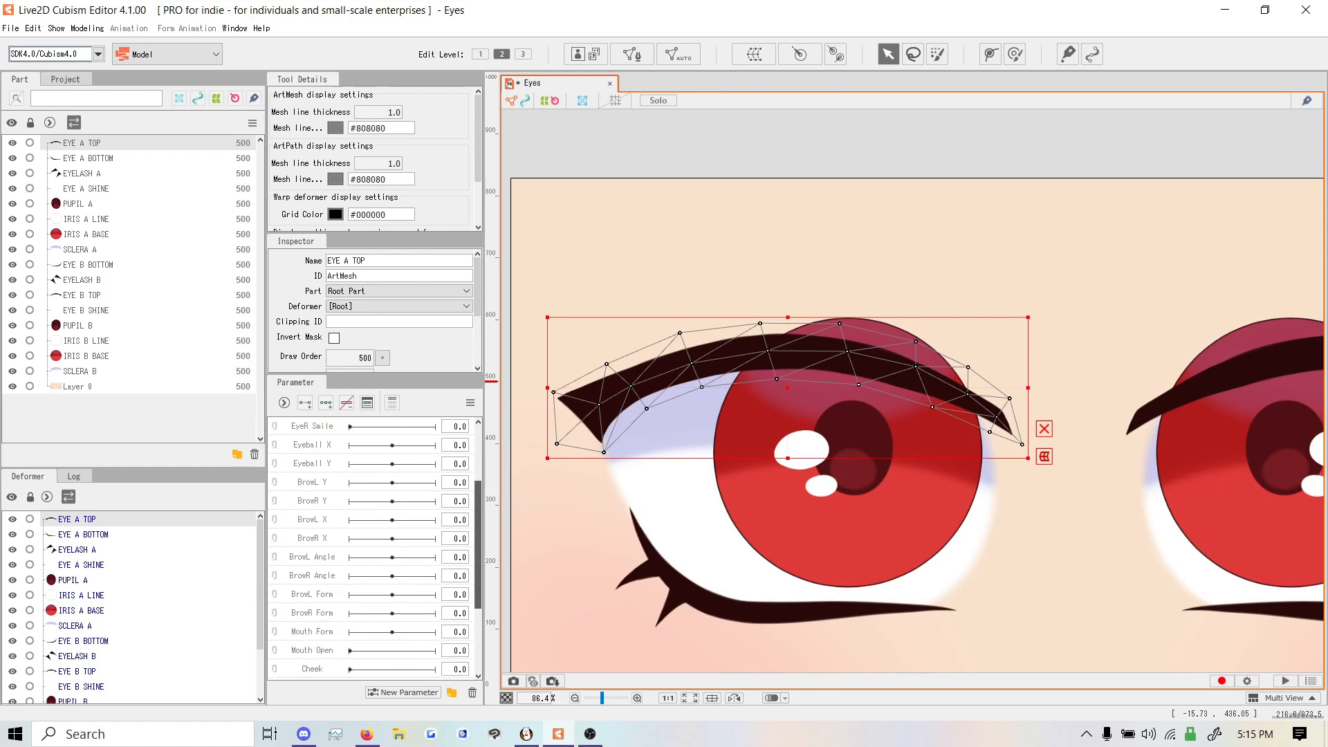
pyautogui.scroll(4, 373, 546)
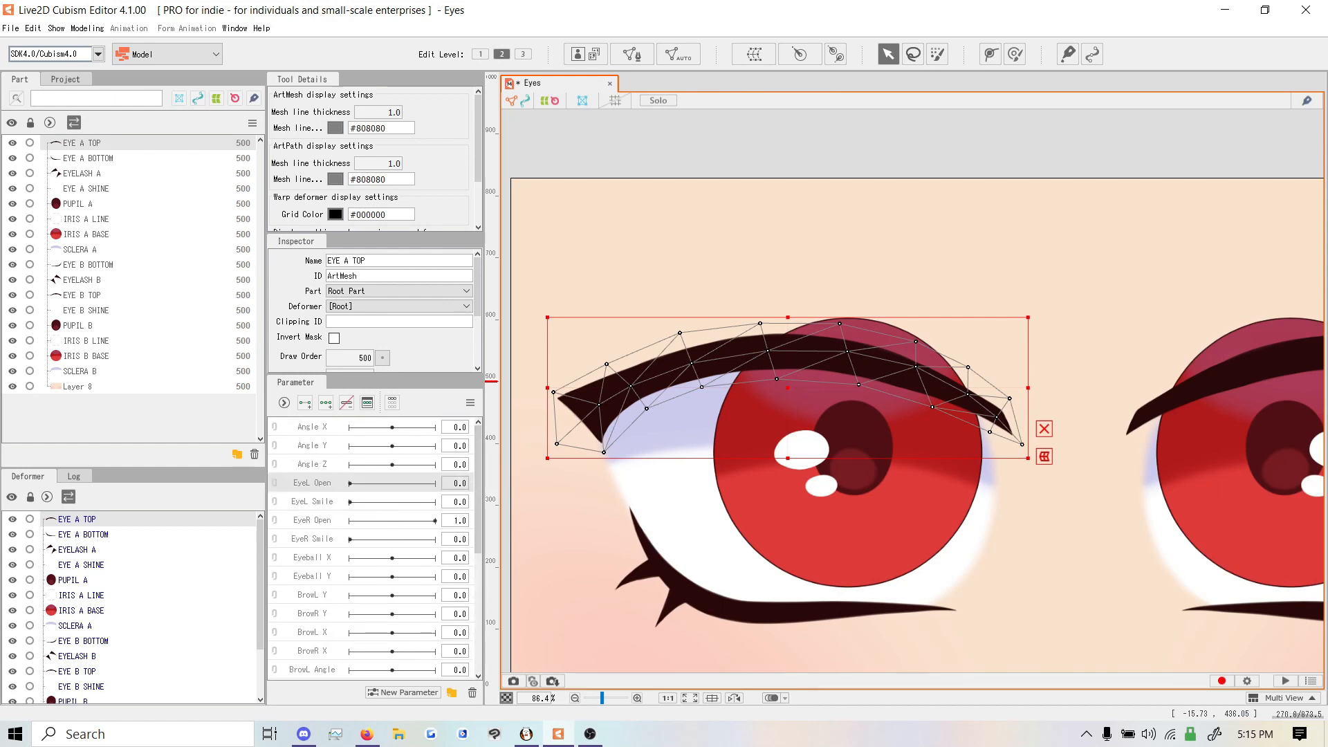
pyautogui.click(470, 403)
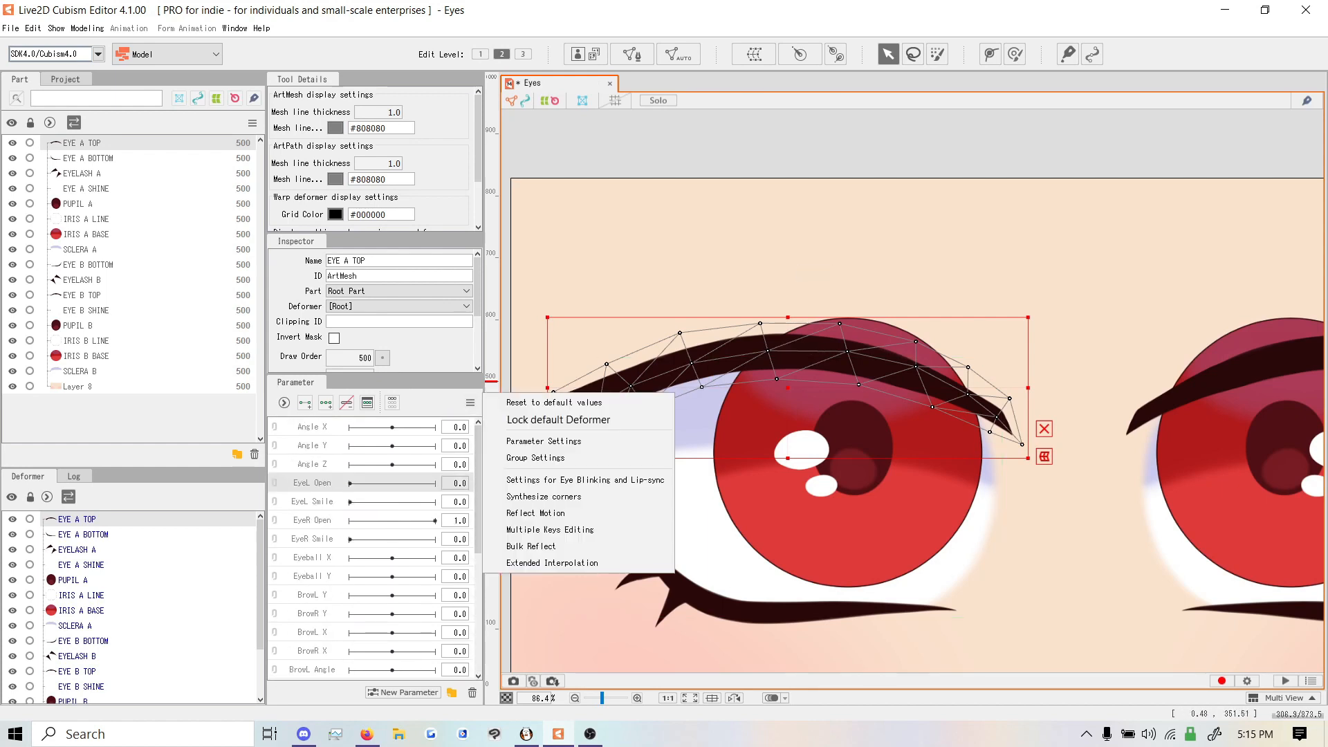
pyautogui.click(553, 402)
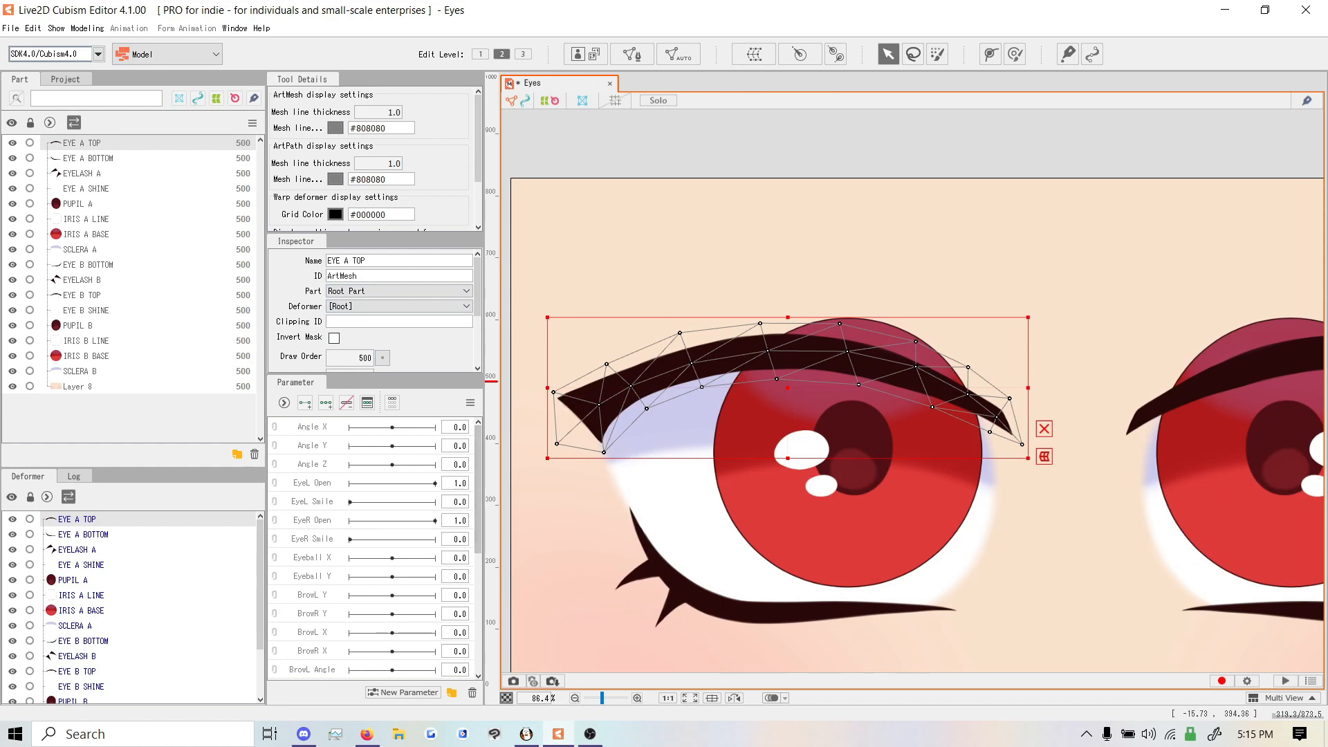
# Move EyeL Open between its closed and open ends and restore the default parameter values
pyautogui.click(349, 483)
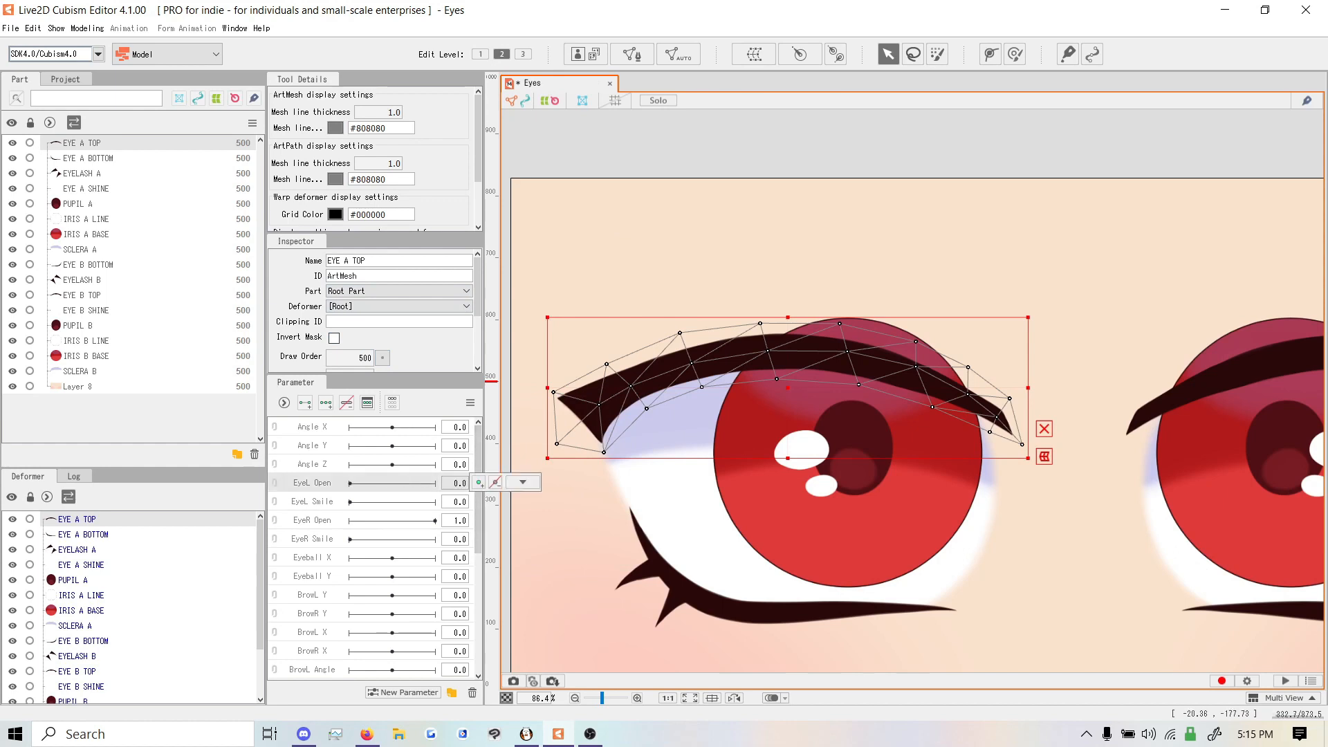
pyautogui.click(435, 483)
pyautogui.moveTo(380, 484); pyautogui.dragTo(422, 483)
pyautogui.click(471, 403)
pyautogui.click(539, 400)
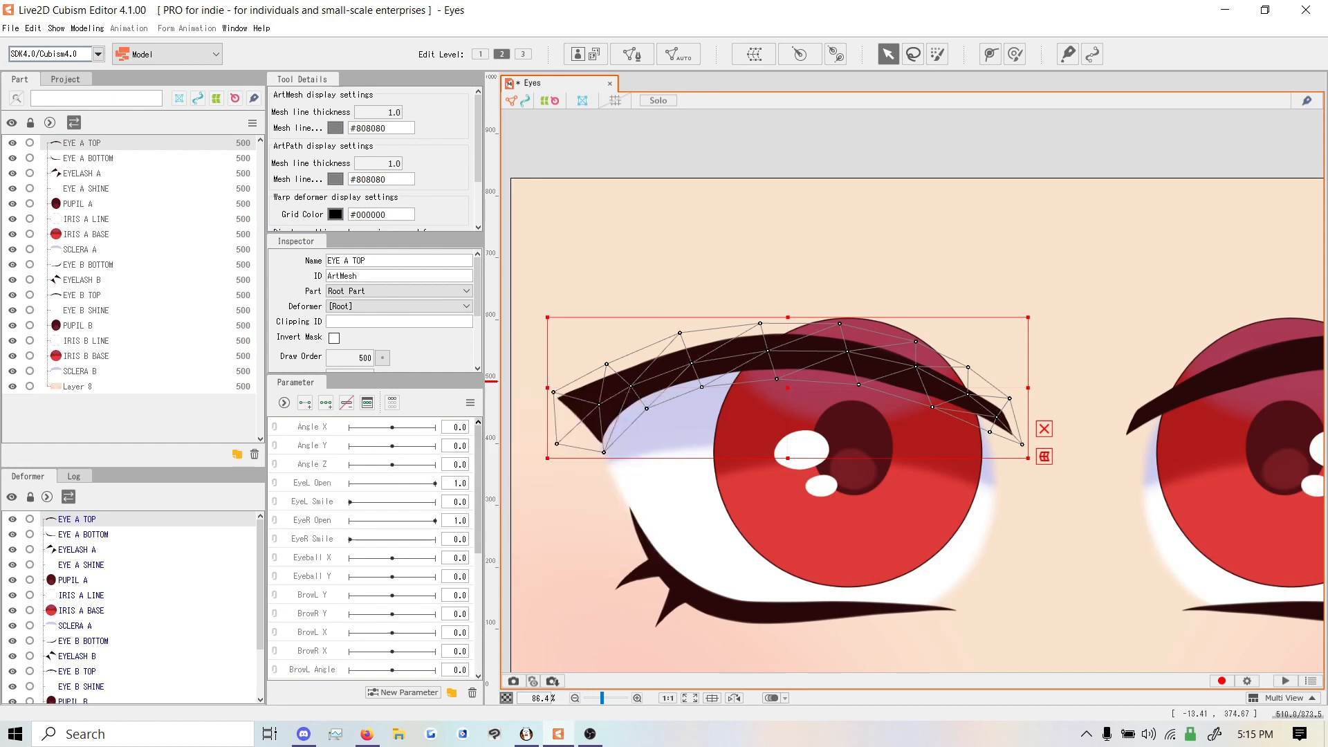
# Try shifting several angle, eyeball and brow parameters, and reset all parameters to their default values
pyautogui.click(471, 403)
pyautogui.click(539, 401)
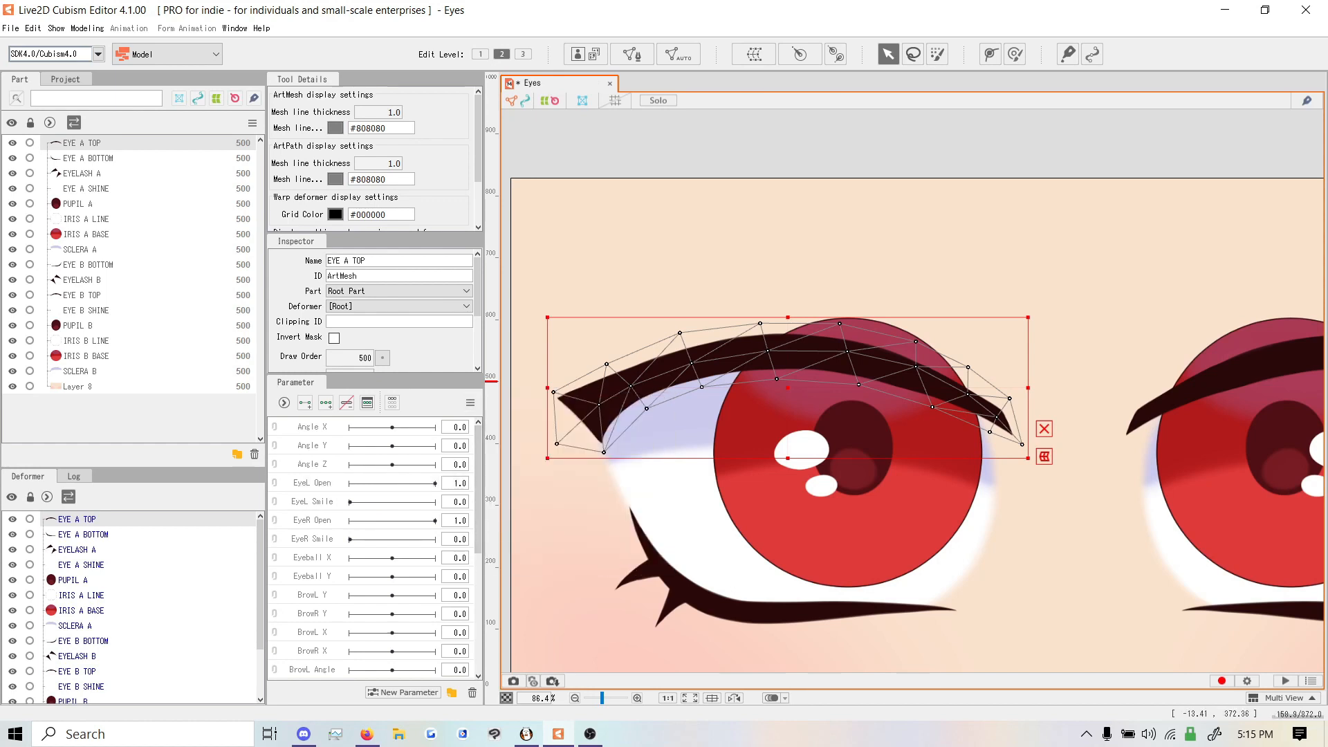
pyautogui.moveTo(392, 428); pyautogui.dragTo(359, 446)
pyautogui.click(435, 521)
pyautogui.moveTo(393, 577); pyautogui.dragTo(368, 650)
pyautogui.click(470, 403)
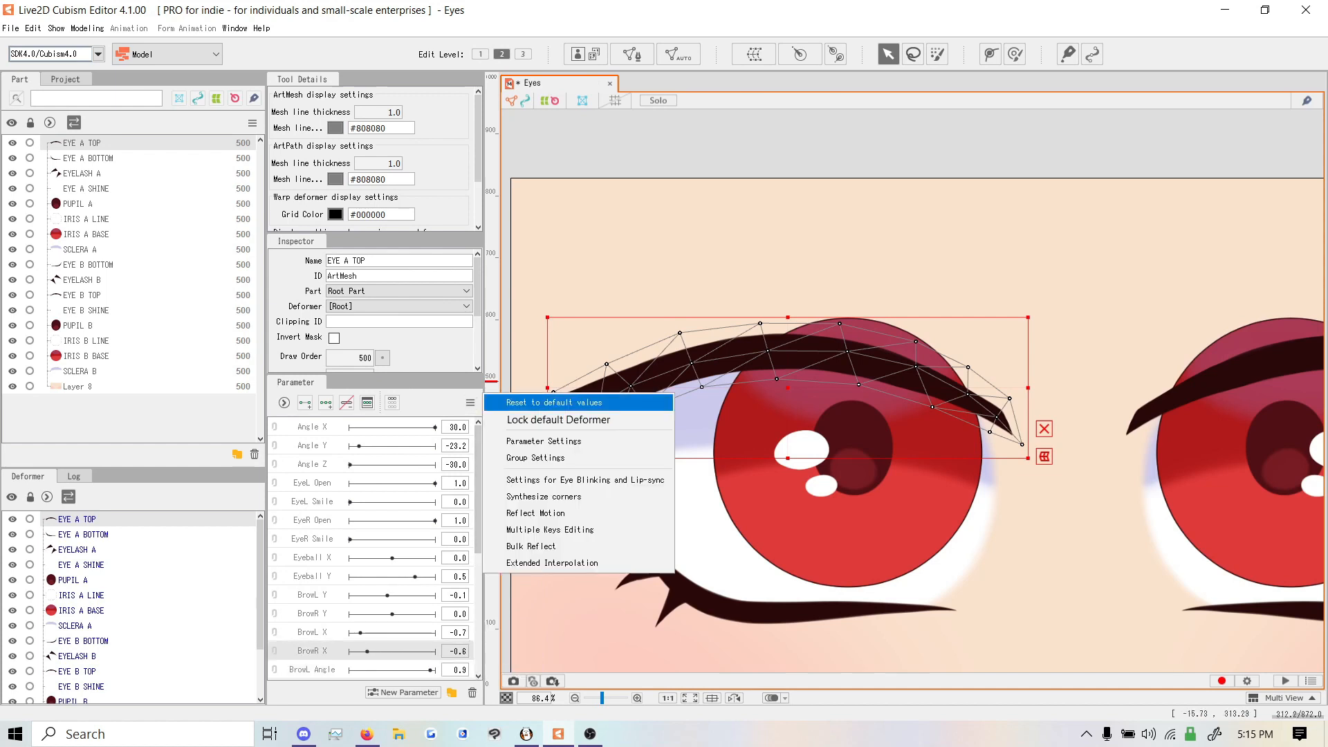
pyautogui.click(539, 402)
# Edit the EyeL Open parameter and set its maximum range to 1.5
pyautogui.moveTo(477, 487)
pyautogui.mouseDown()
pyautogui.moveTo(477, 564)
pyautogui.moveTo(477, 484)
pyautogui.mouseUp()
pyautogui.click(315, 482)
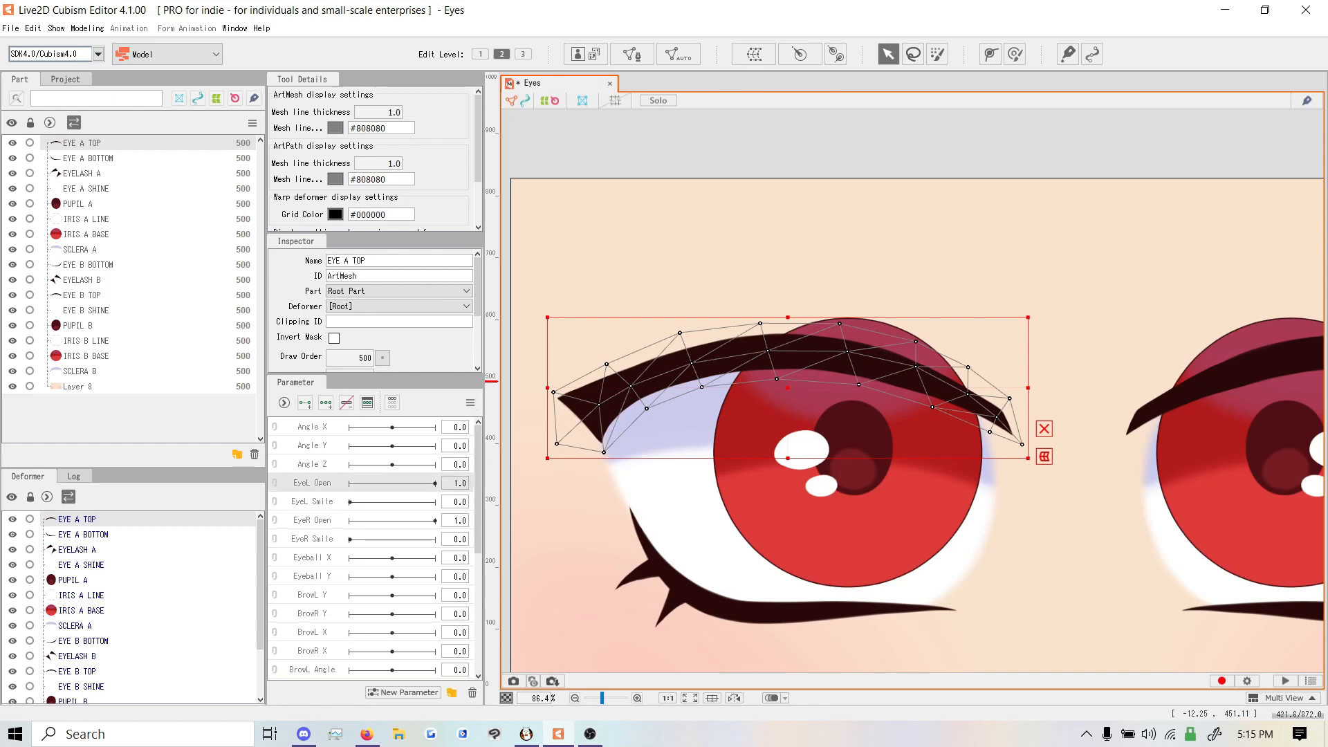
pyautogui.rightClick(318, 483)
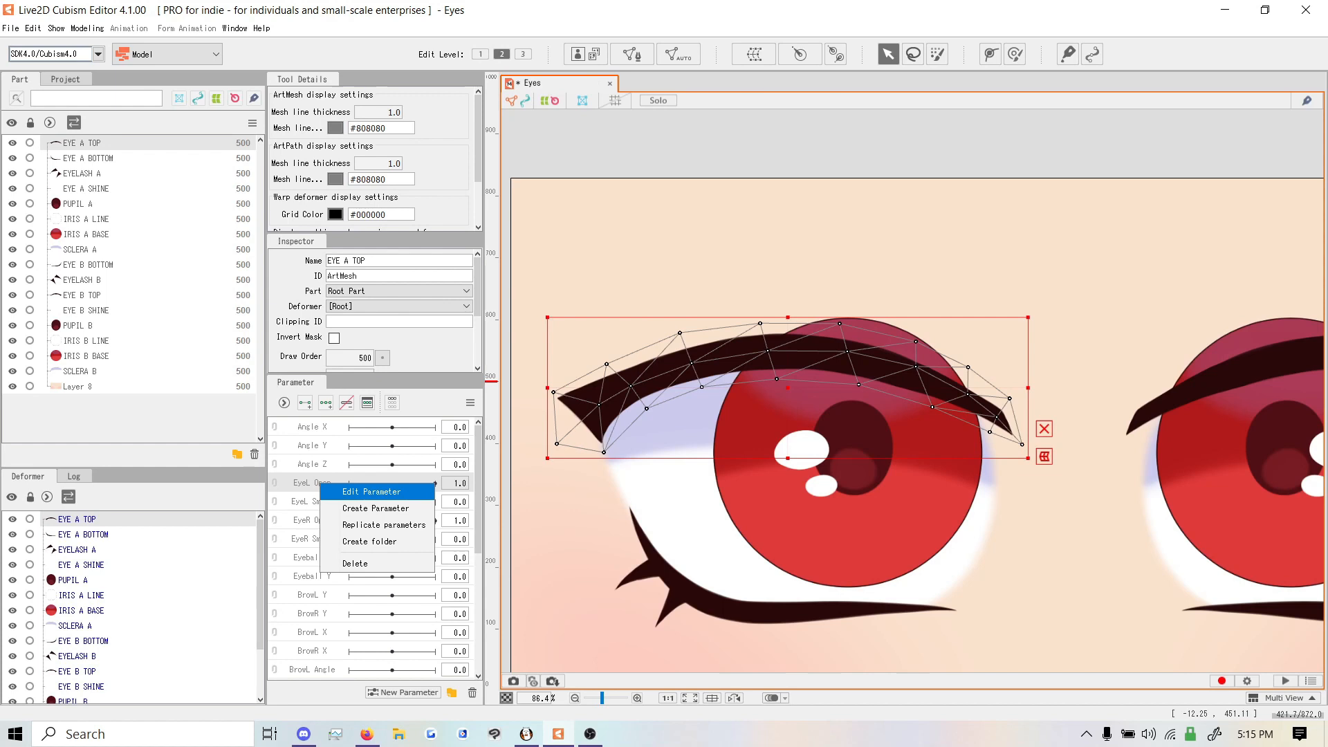
pyautogui.click(372, 490)
pyautogui.click(757, 348)
pyautogui.hotkey('shift', 'Left')
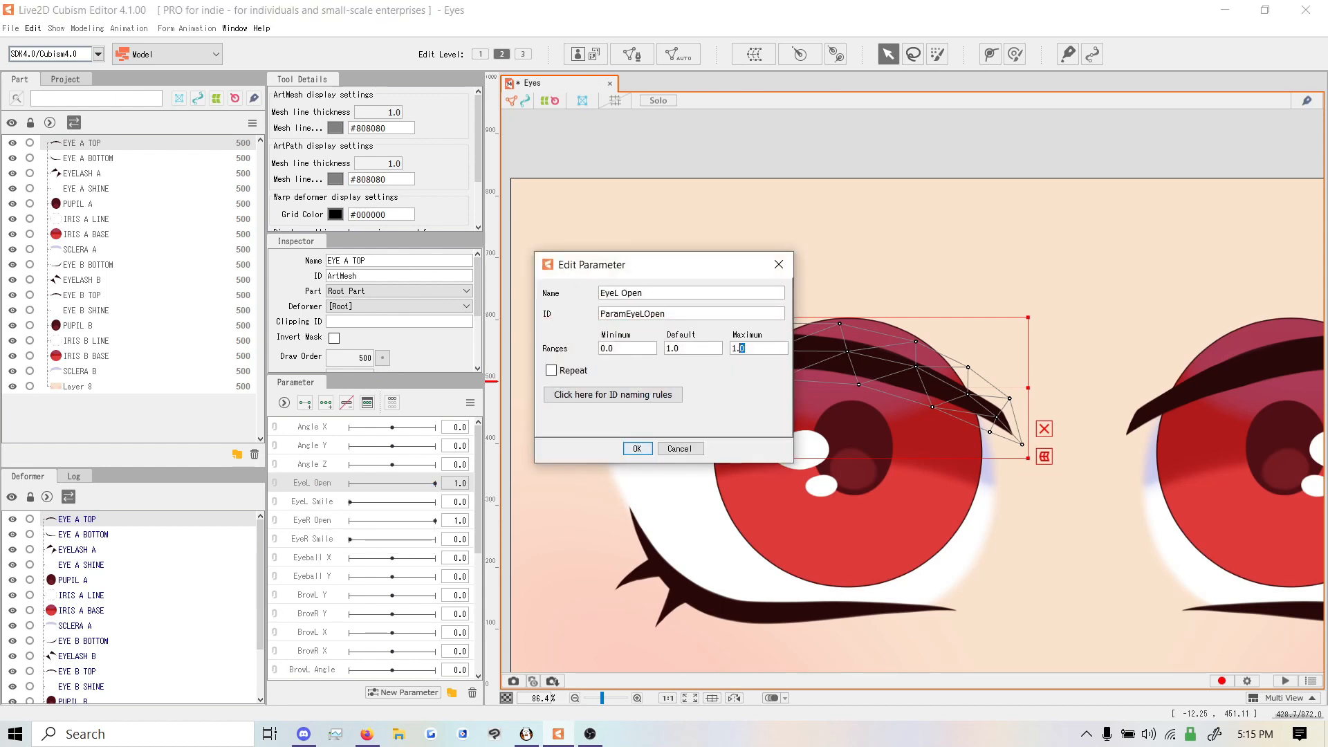
pyautogui.write('5')
pyautogui.click(637, 448)
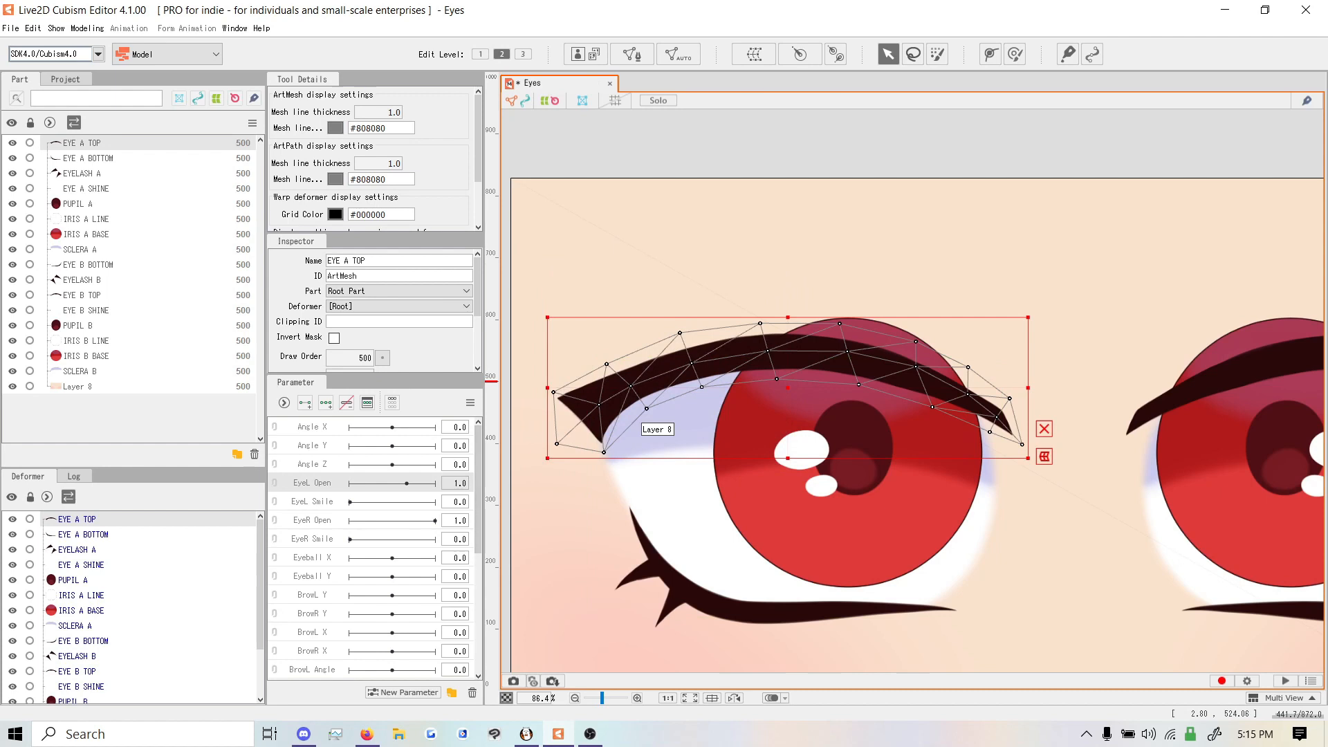
# Add EyeL Open keys at 1.0, 0.8 and 0.0 for EYE A TOP
pyautogui.click(470, 402)
pyautogui.click(516, 401)
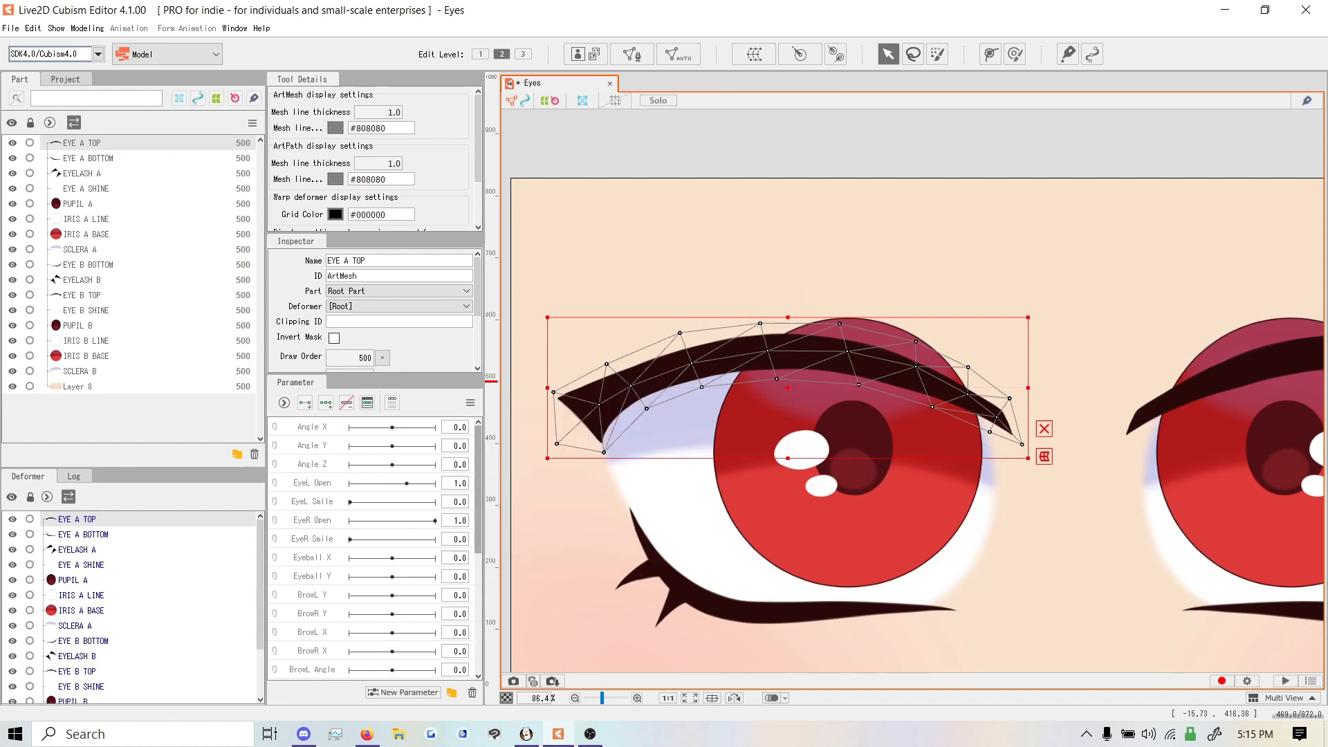
pyautogui.click(456, 483)
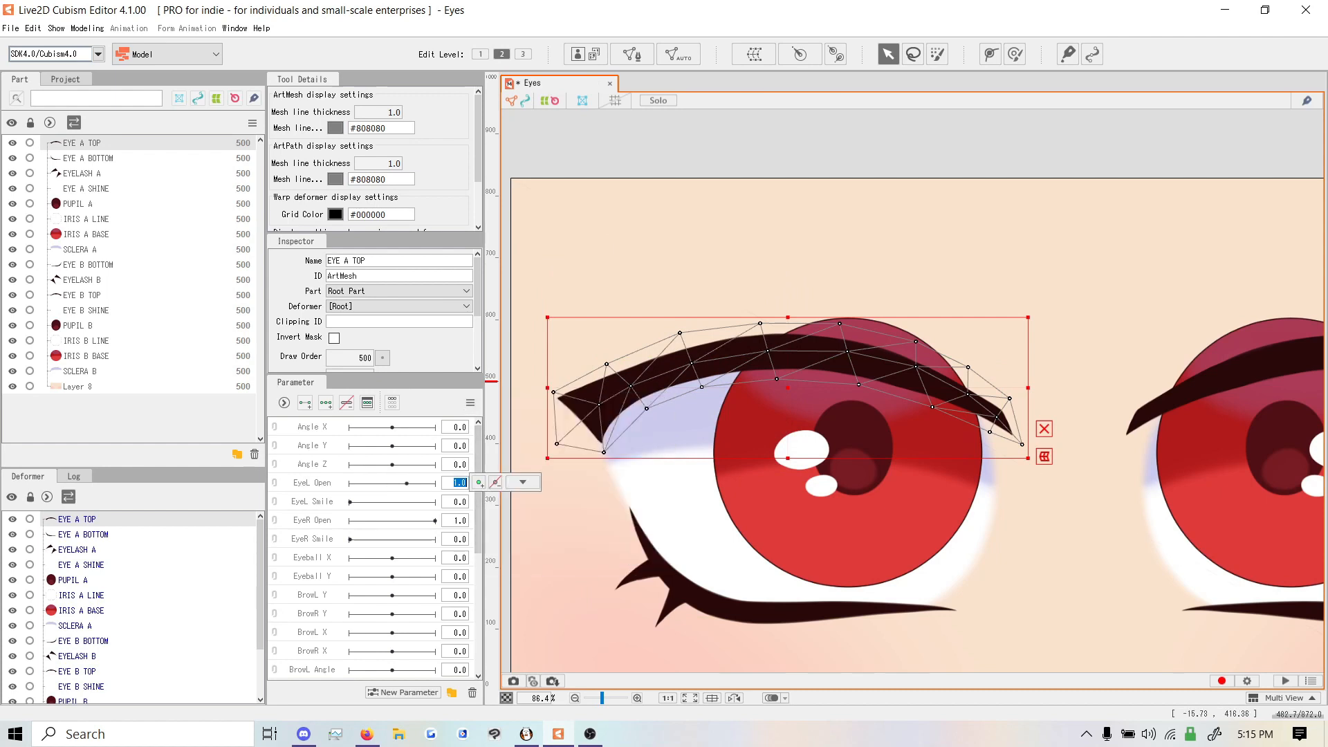
pyautogui.click(478, 482)
pyautogui.click(457, 483)
pyautogui.write('0.8')
pyautogui.click(479, 481)
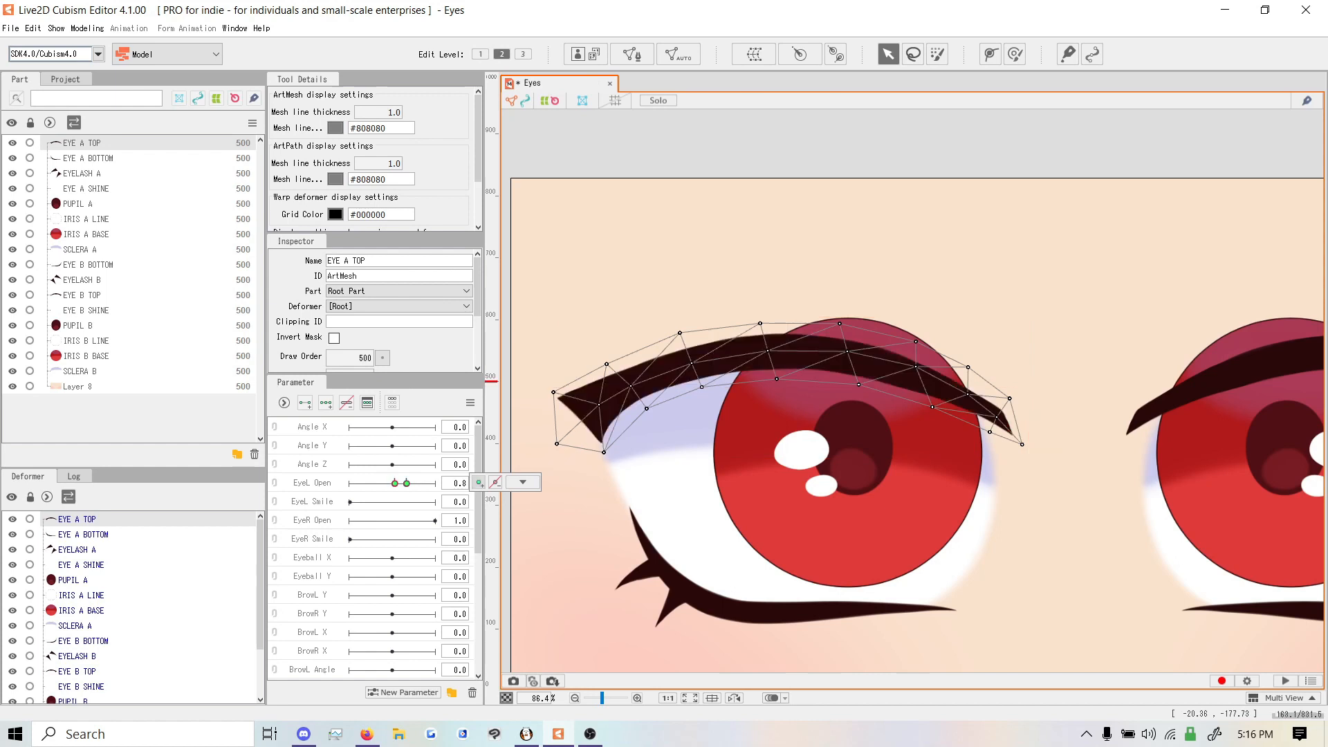
pyautogui.moveTo(407, 484); pyautogui.dragTo(350, 483)
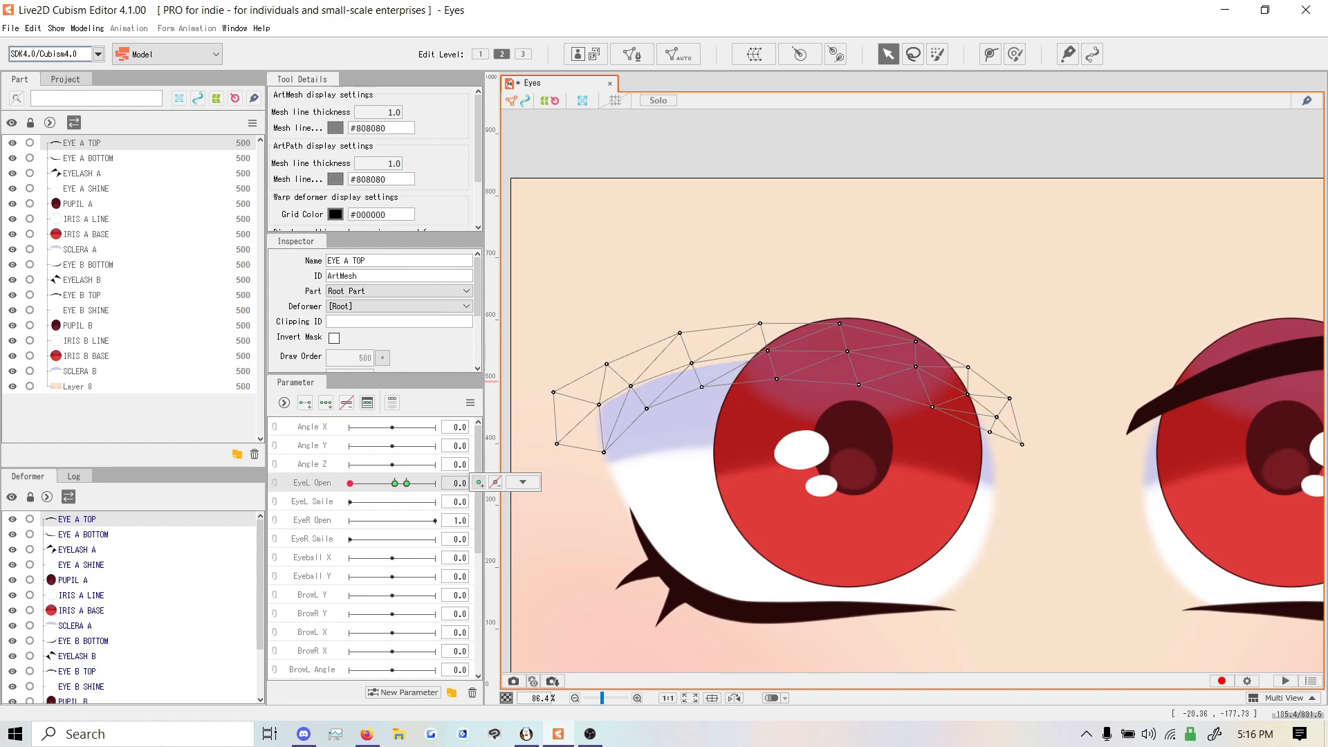
pyautogui.click(478, 482)
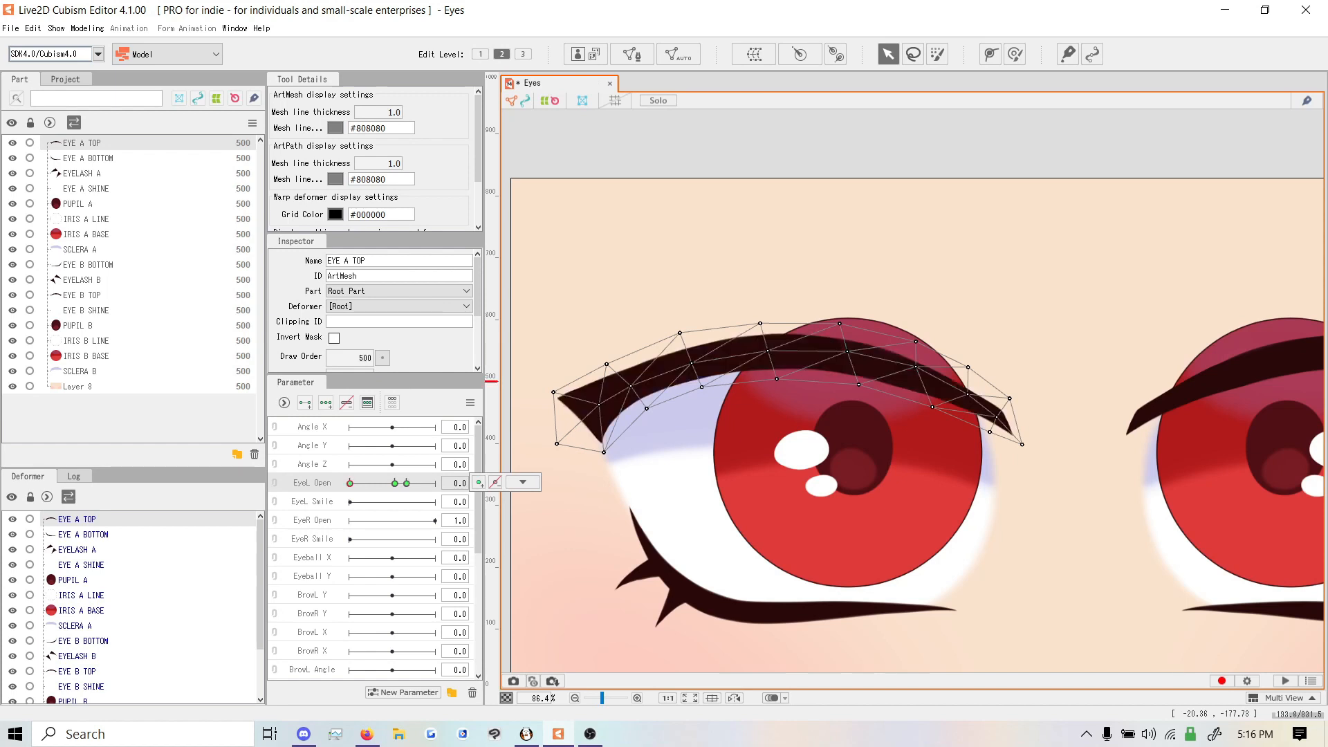
# Move EyeL Open back and forth between its keys to check them
pyautogui.click(523, 482)
pyautogui.moveTo(395, 483); pyautogui.dragTo(350, 483)
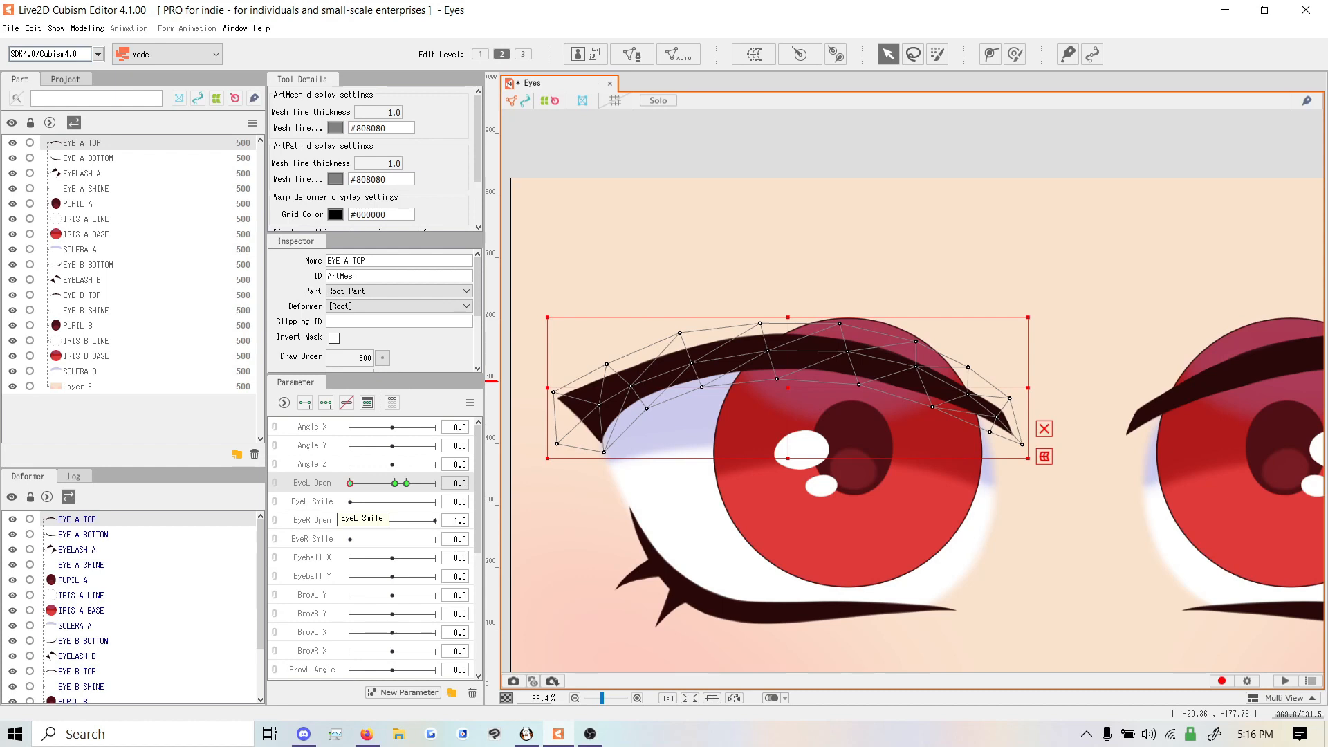
pyautogui.click(404, 483)
pyautogui.moveTo(403, 483); pyautogui.dragTo(350, 483)
pyautogui.click(407, 483)
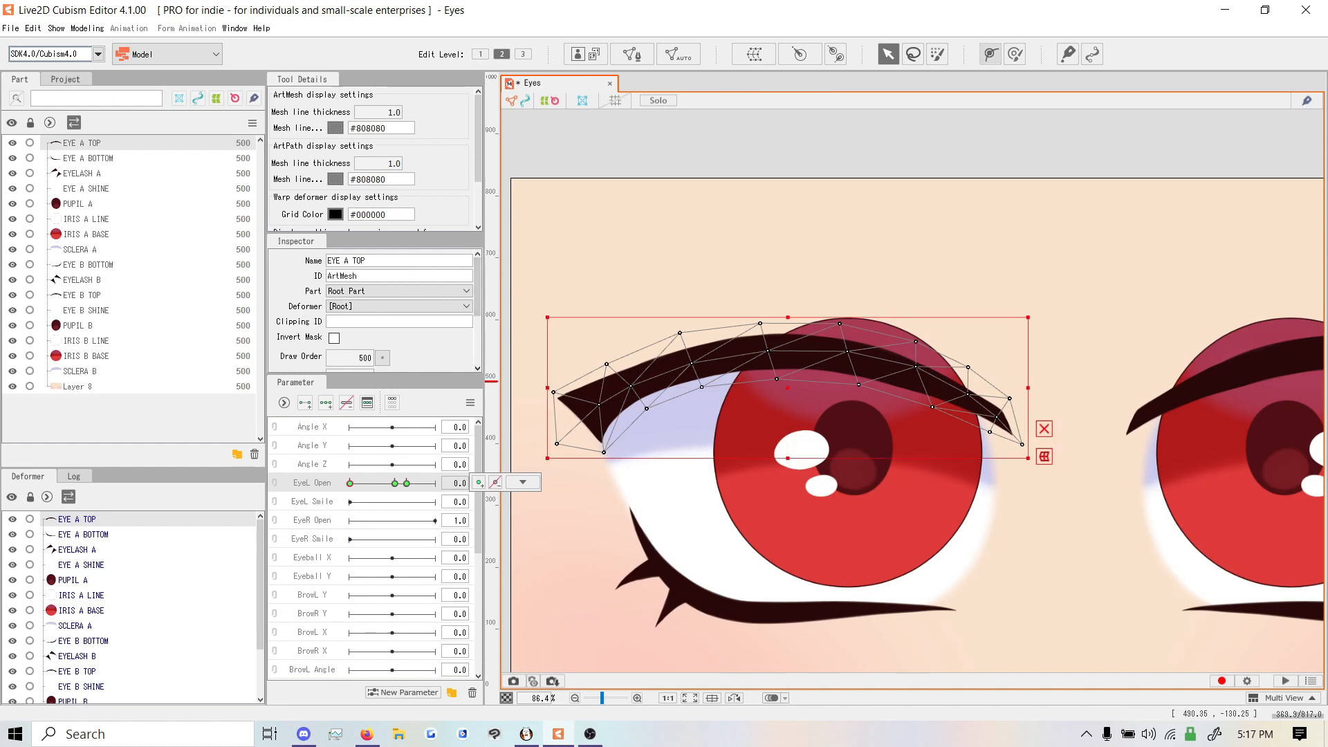
# Draw a six-point deform path along the centre of the EYE A TOP lid at EyeL Open 0.0
pyautogui.click(990, 54)
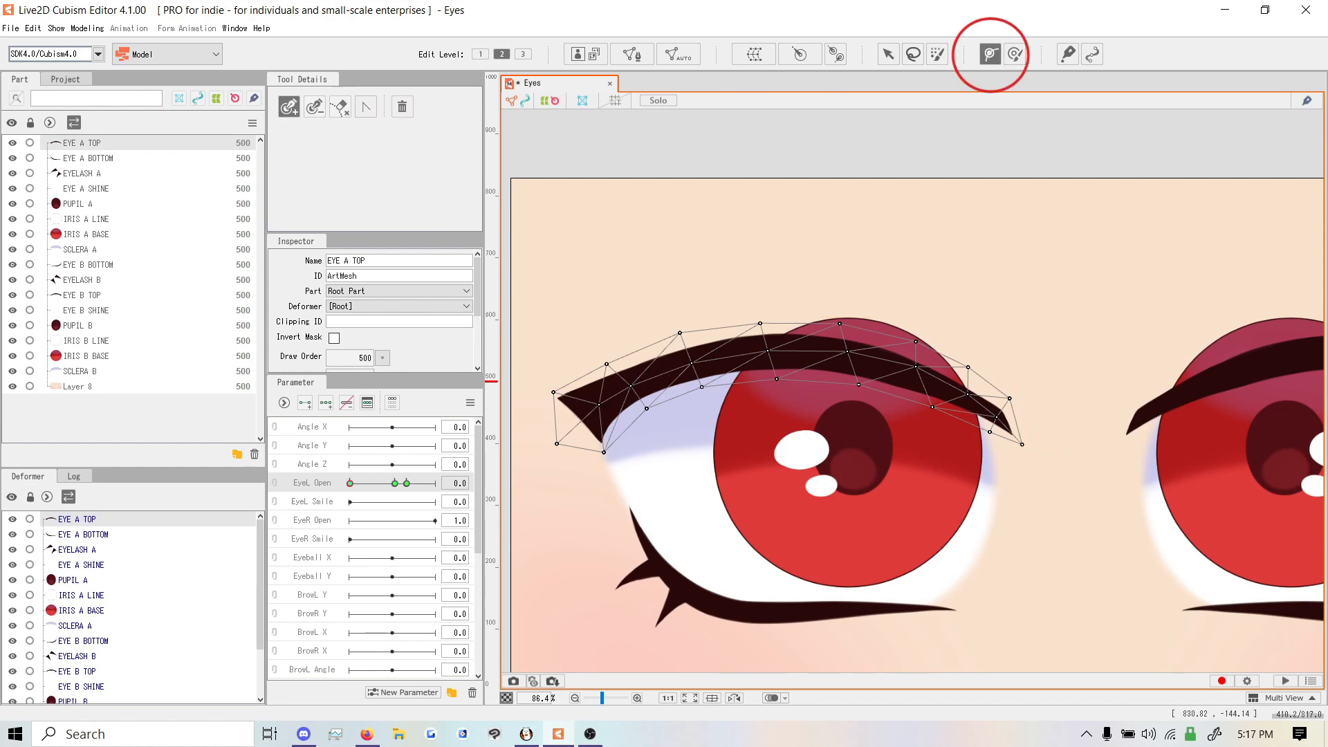
pyautogui.click(602, 405)
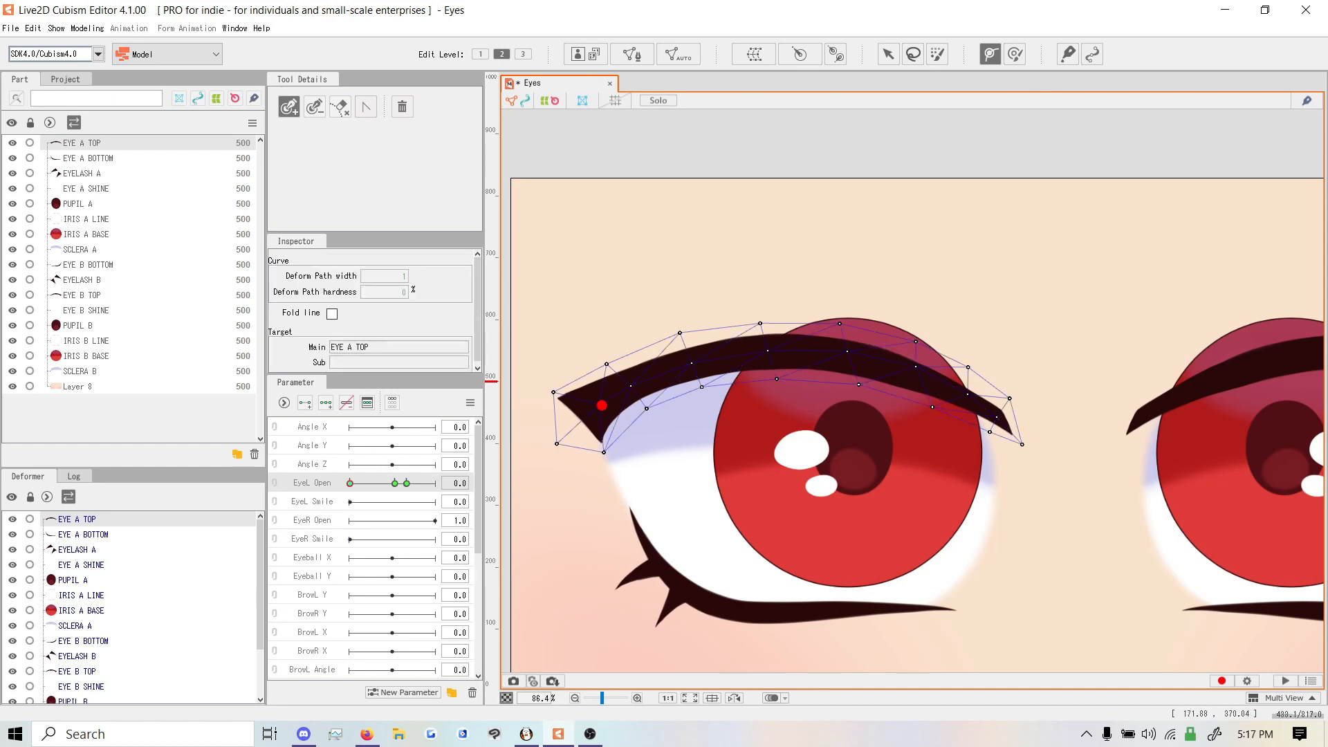
pyautogui.click(693, 362)
pyautogui.click(802, 349)
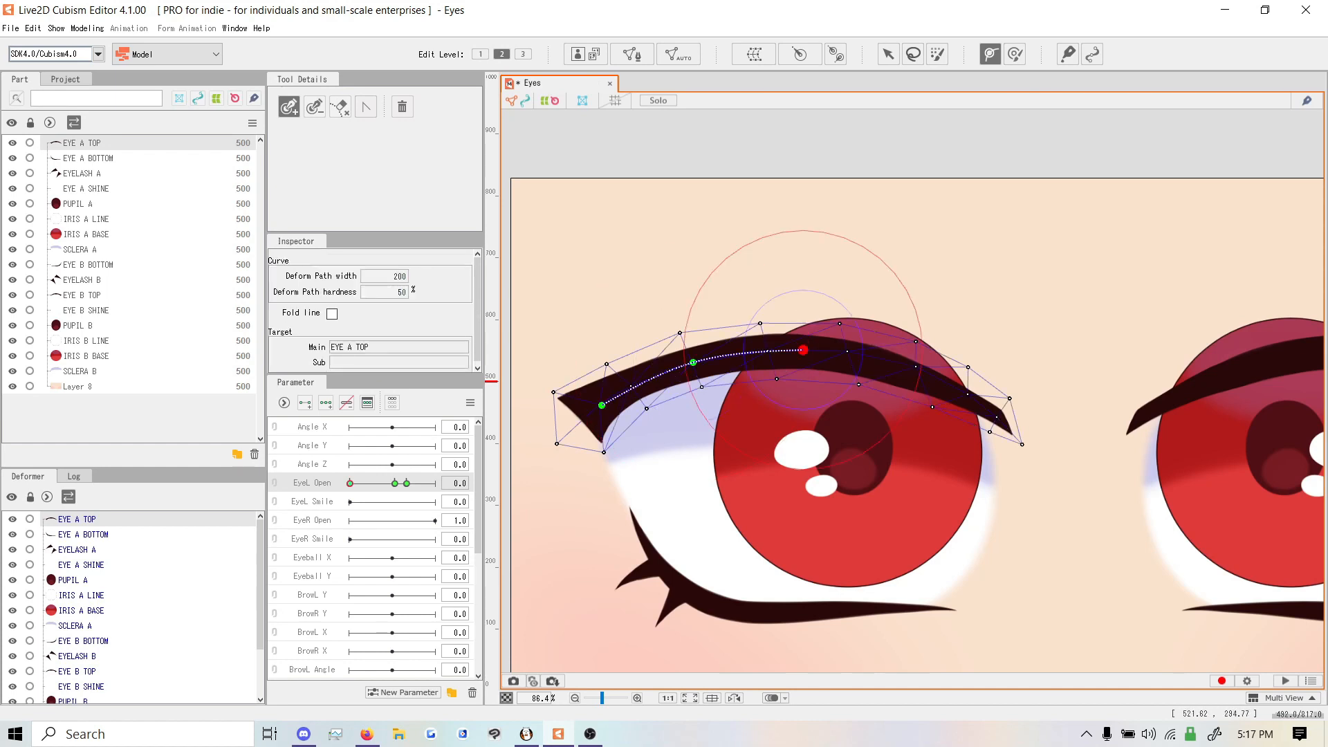
pyautogui.click(882, 360)
pyautogui.click(939, 386)
pyautogui.click(995, 418)
pyautogui.press('v')
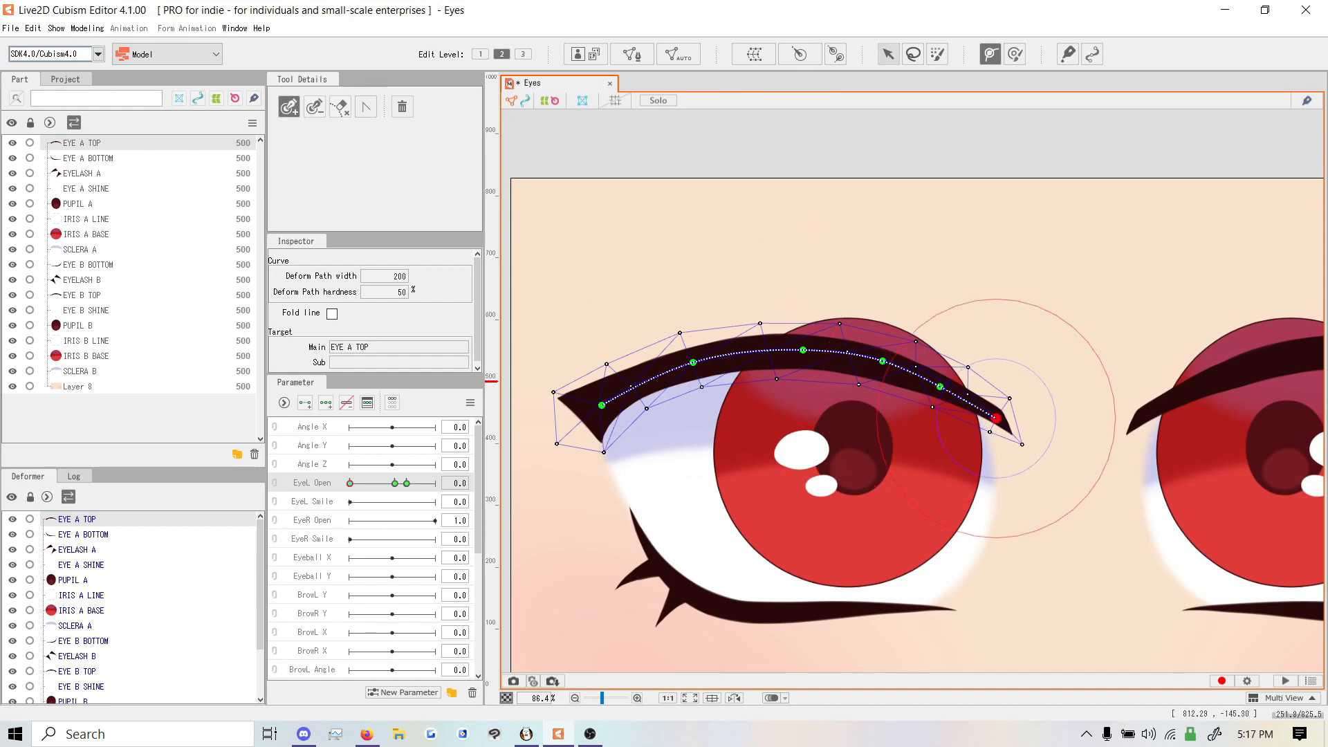
# Try bending the upper lid by moving deform path points, and undo the changes
pyautogui.moveTo(693, 362)
pyautogui.mouseDown()
pyautogui.moveTo(629, 284)
pyautogui.moveTo(665, 278)
pyautogui.moveTo(694, 336)
pyautogui.mouseUp()
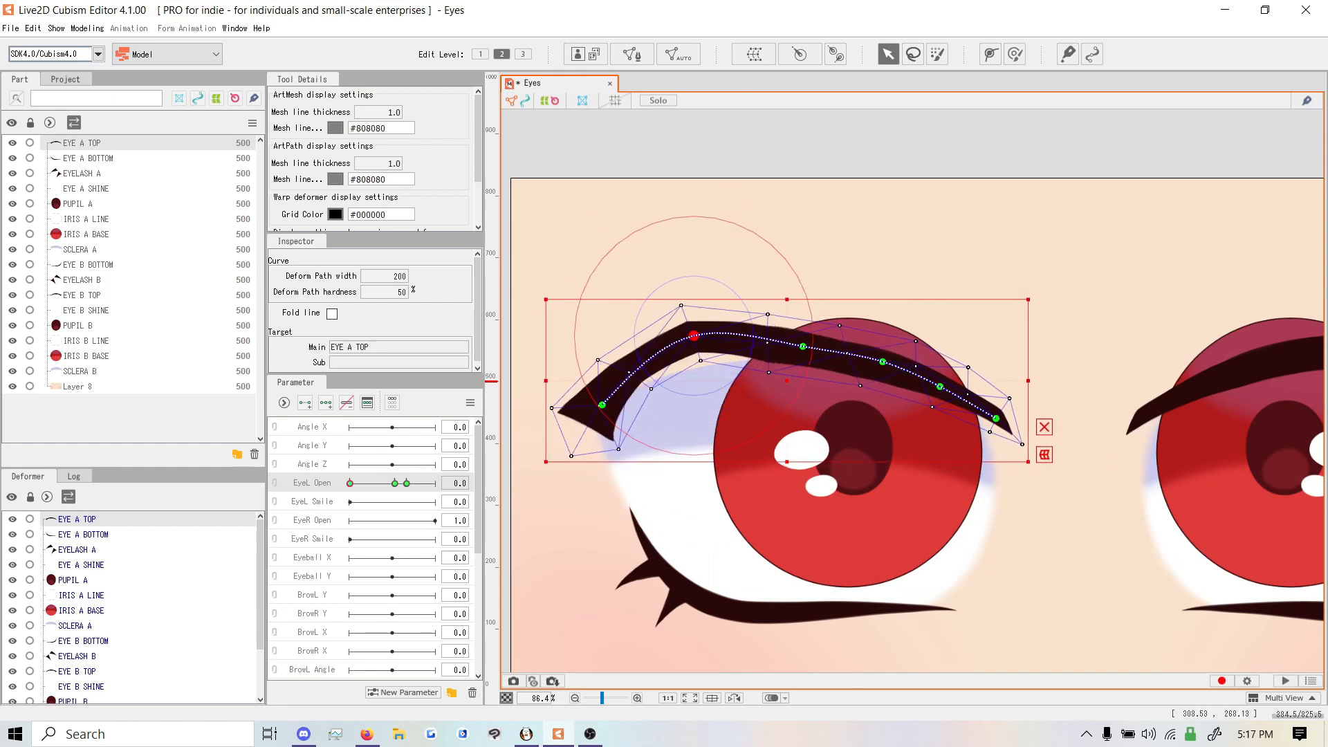
pyautogui.hotkey('ctrl', 'z')
pyautogui.moveTo(802, 350)
pyautogui.mouseDown()
pyautogui.moveTo(800, 365)
pyautogui.moveTo(815, 359)
pyautogui.mouseUp()
pyautogui.hotkey('ctrl', 'z')
pyautogui.hotkey('ctrl', 'z')
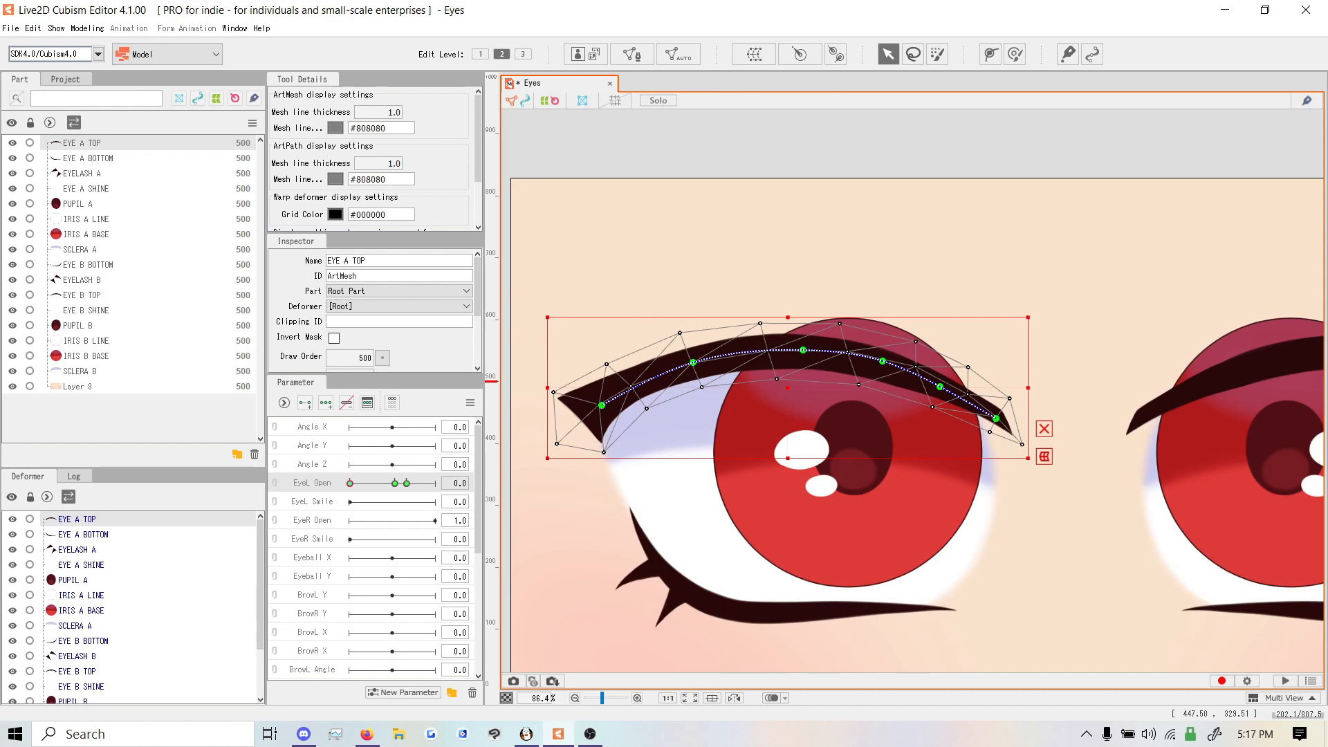
# Move the whole EYE A TOP lid straight down to about the middle of the iris at EyeL Open 0.0
pyautogui.press('Down')
pyautogui.press('Down')
pyautogui.press('Down')
pyautogui.press('Down')
pyautogui.press('Down')
pyautogui.press('Down')
pyautogui.press('Down')
pyautogui.press('Down')
pyautogui.press('Down')
pyautogui.press('Down')
pyautogui.press('Down')
pyautogui.press('Down')
pyautogui.press('Down')
pyautogui.press('Down')
pyautogui.press('Down')
pyautogui.press('Down')
pyautogui.press('Down')
pyautogui.press('Down')
pyautogui.press('Down')
pyautogui.press('Down')
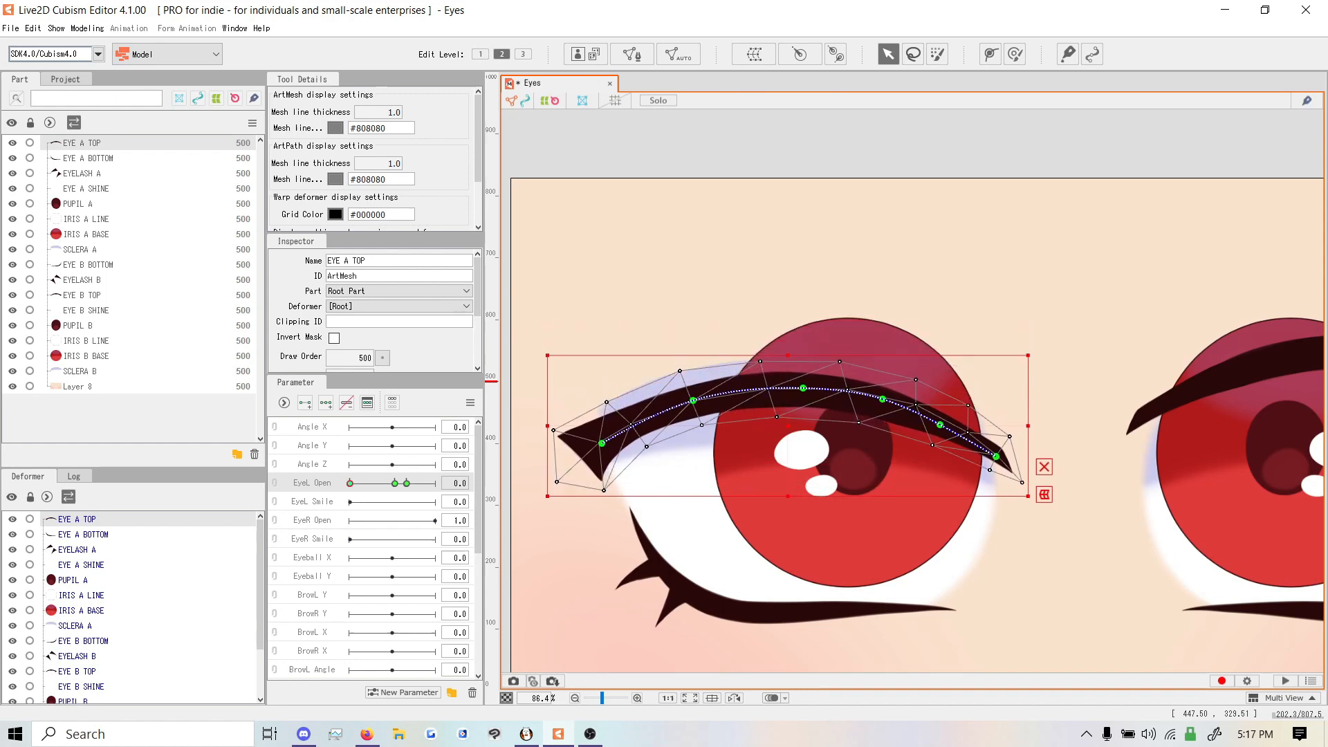
pyautogui.press('Down')
pyautogui.press('Down')
pyautogui.press('Down')
pyautogui.press('Down')
pyautogui.press('Down')
pyautogui.press('Down')
pyautogui.press('Down')
pyautogui.press('Down')
pyautogui.press('Down')
pyautogui.press('Down')
pyautogui.press('Down')
pyautogui.press('Down')
pyautogui.press('Down')
pyautogui.press('Down')
pyautogui.press('Down')
pyautogui.press('Down')
pyautogui.press('Down')
pyautogui.press('Down')
pyautogui.press('Down')
pyautogui.press('Down')
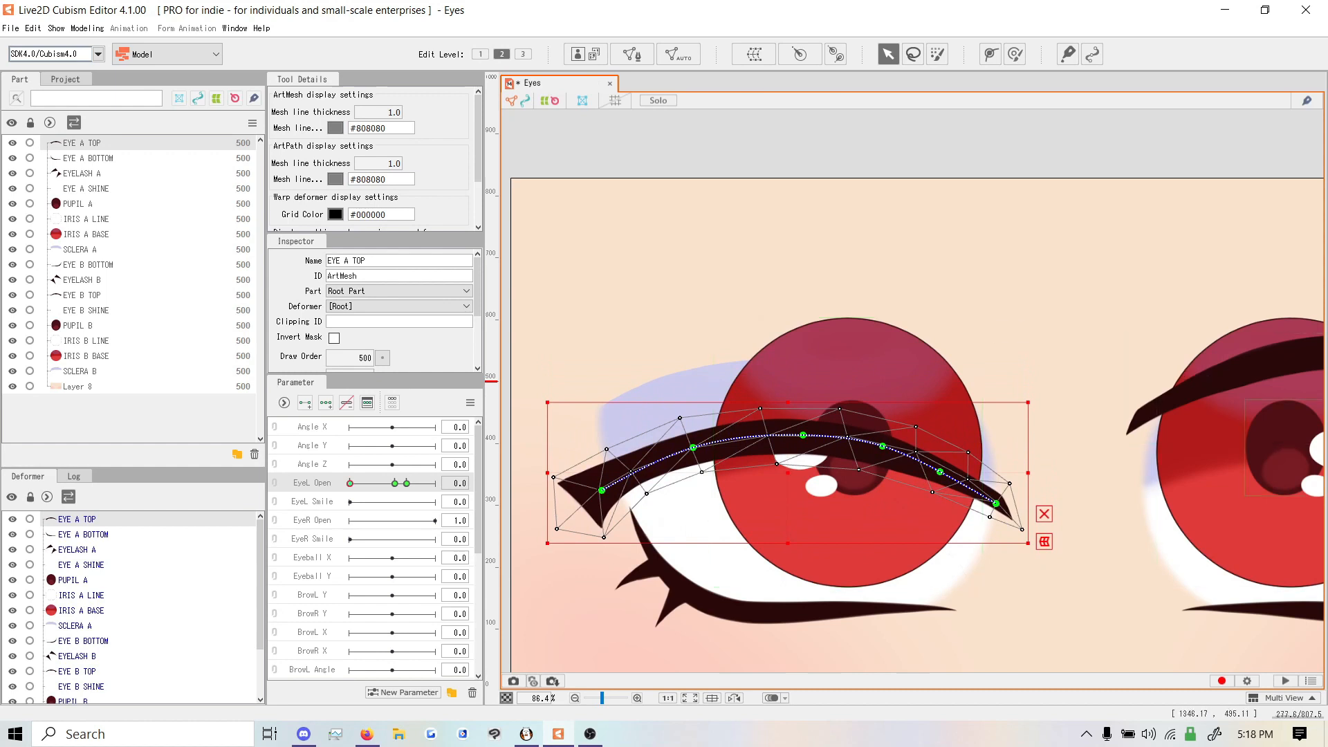
# Reposition the deform path points to flatten the arch of EYE A TOP into a nearly straight closed lid
pyautogui.moveTo(350, 483)
pyautogui.mouseDown()
pyautogui.moveTo(406, 483)
pyautogui.moveTo(350, 483)
pyautogui.mouseUp()
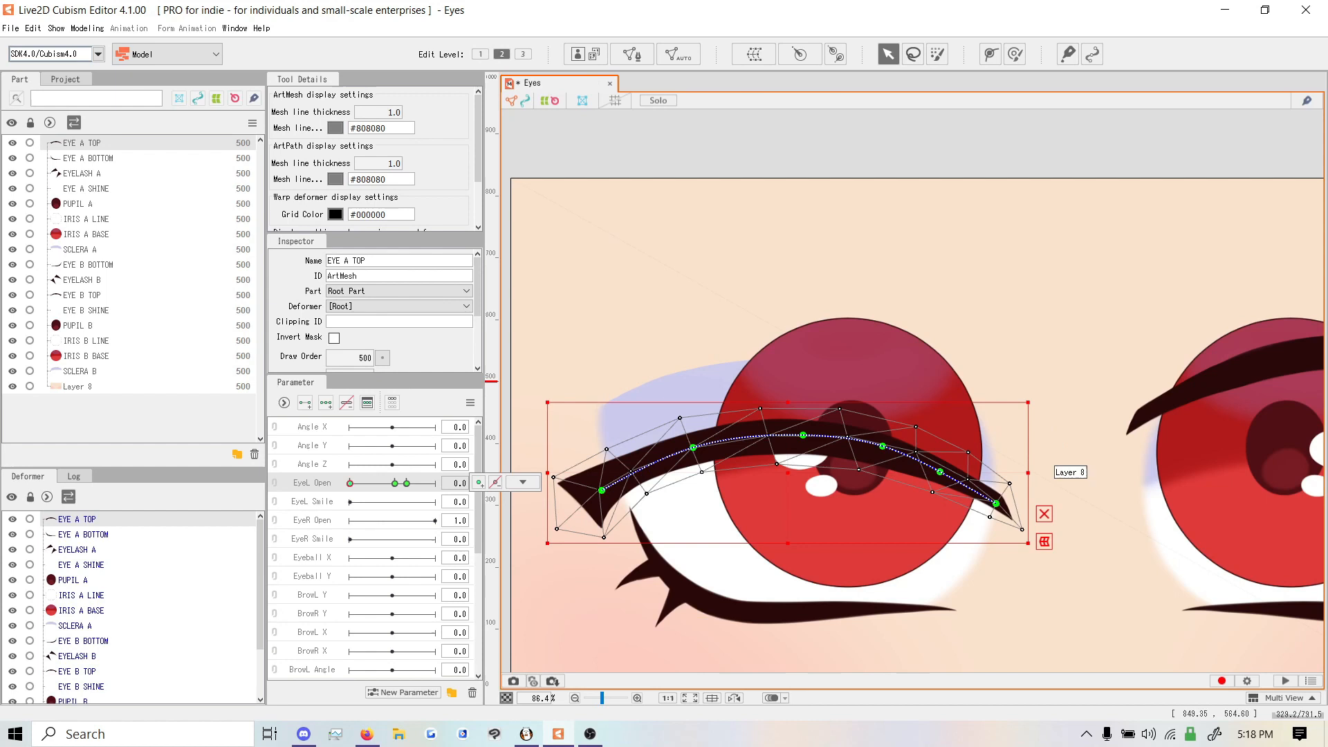
pyautogui.click(802, 435)
pyautogui.moveTo(803, 434); pyautogui.dragTo(803, 460)
pyautogui.moveTo(883, 446); pyautogui.dragTo(1001, 496)
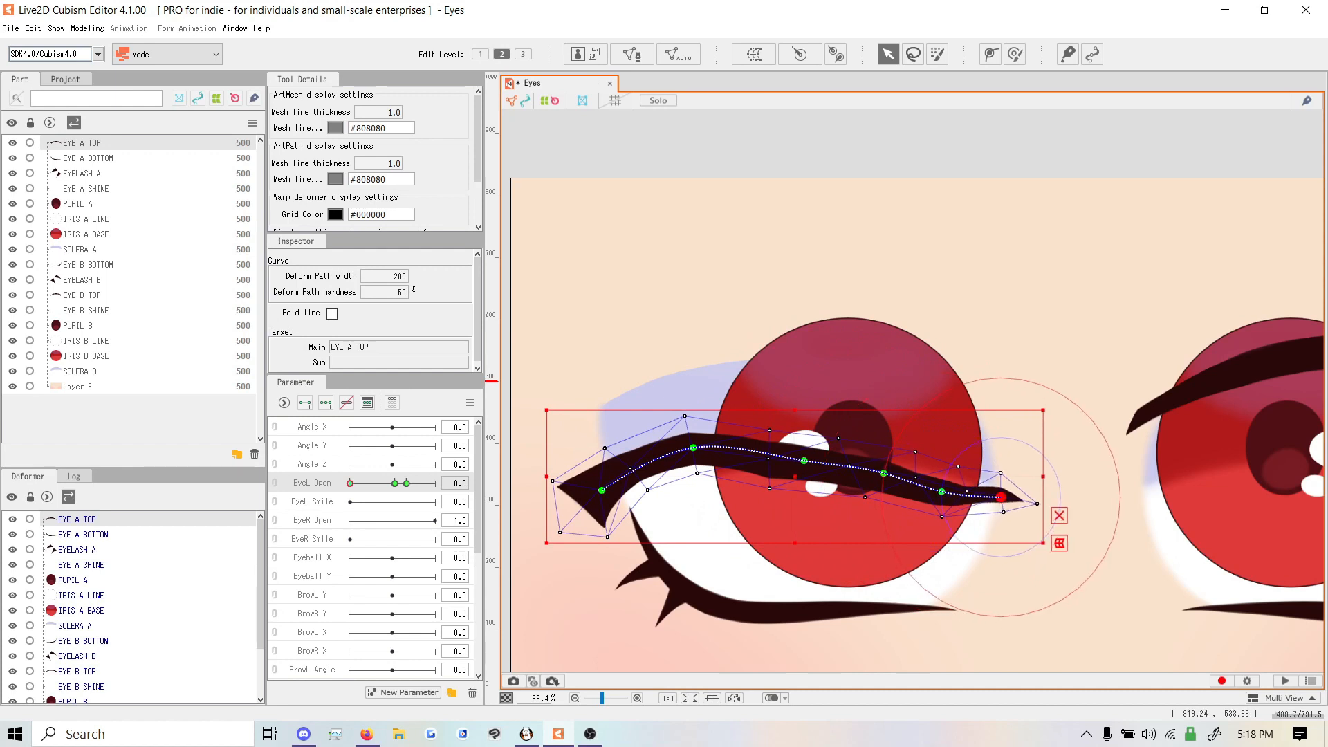
pyautogui.moveTo(692, 447); pyautogui.dragTo(694, 468)
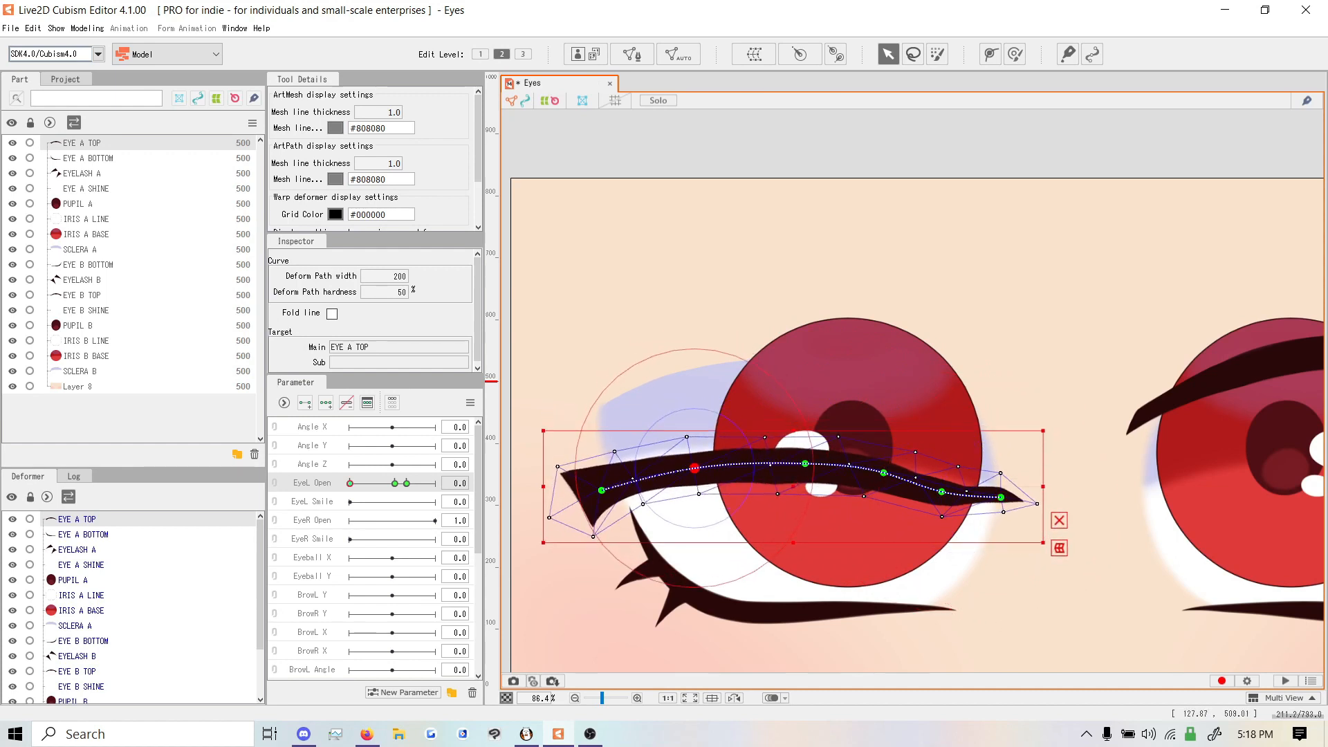
pyautogui.moveTo(601, 491); pyautogui.dragTo(599, 477)
pyautogui.moveTo(1001, 497); pyautogui.dragTo(941, 483)
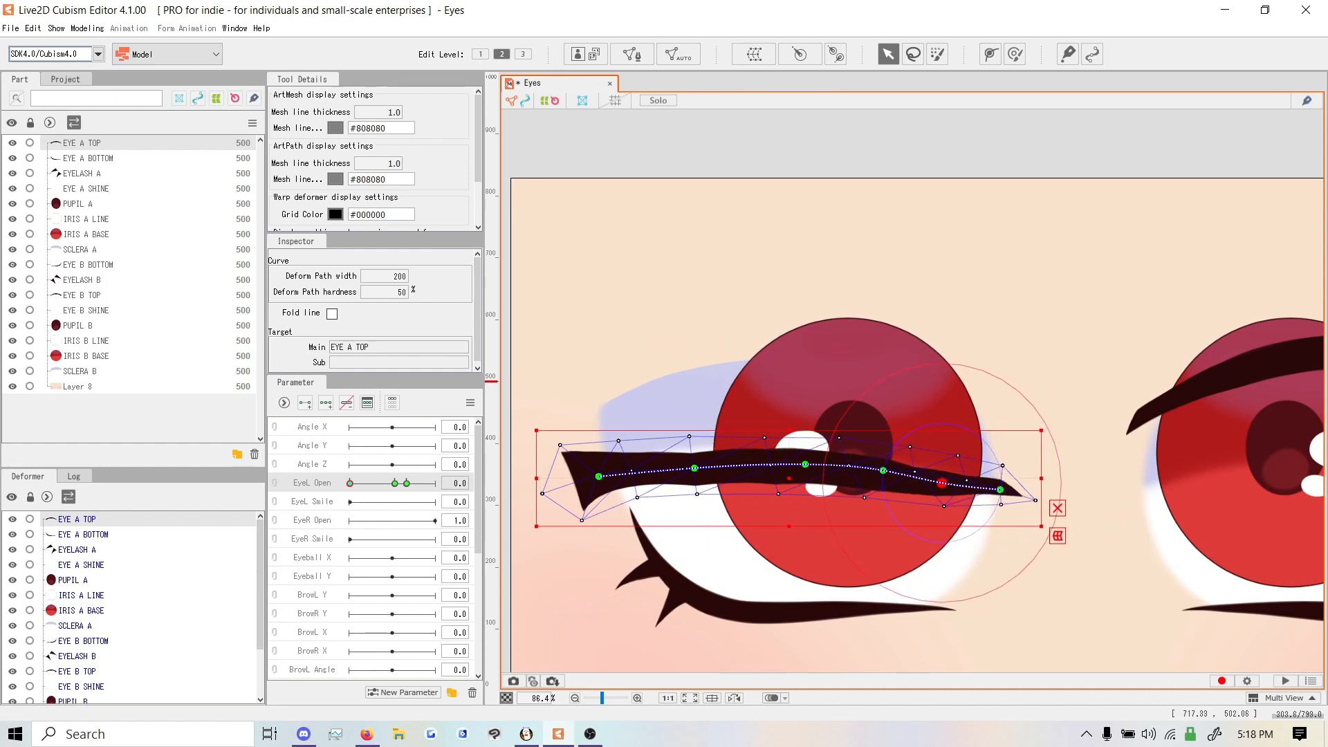
pyautogui.moveTo(805, 464); pyautogui.dragTo(804, 473)
pyautogui.moveTo(598, 476); pyautogui.dragTo(598, 467)
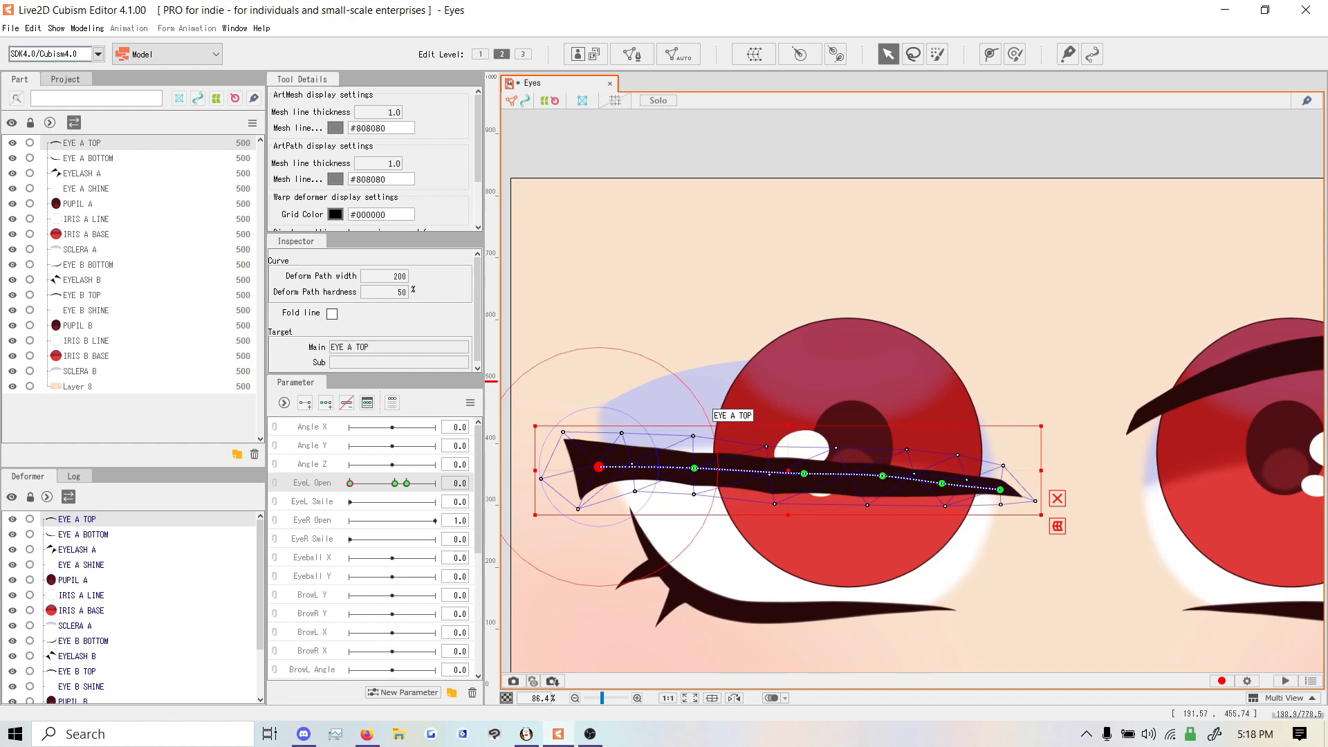
# Adjust individual lower-edge mesh vertices of EYE A TOP to smooth the lid and shorten its outer corner
pyautogui.moveTo(775, 505); pyautogui.dragTo(776, 502)
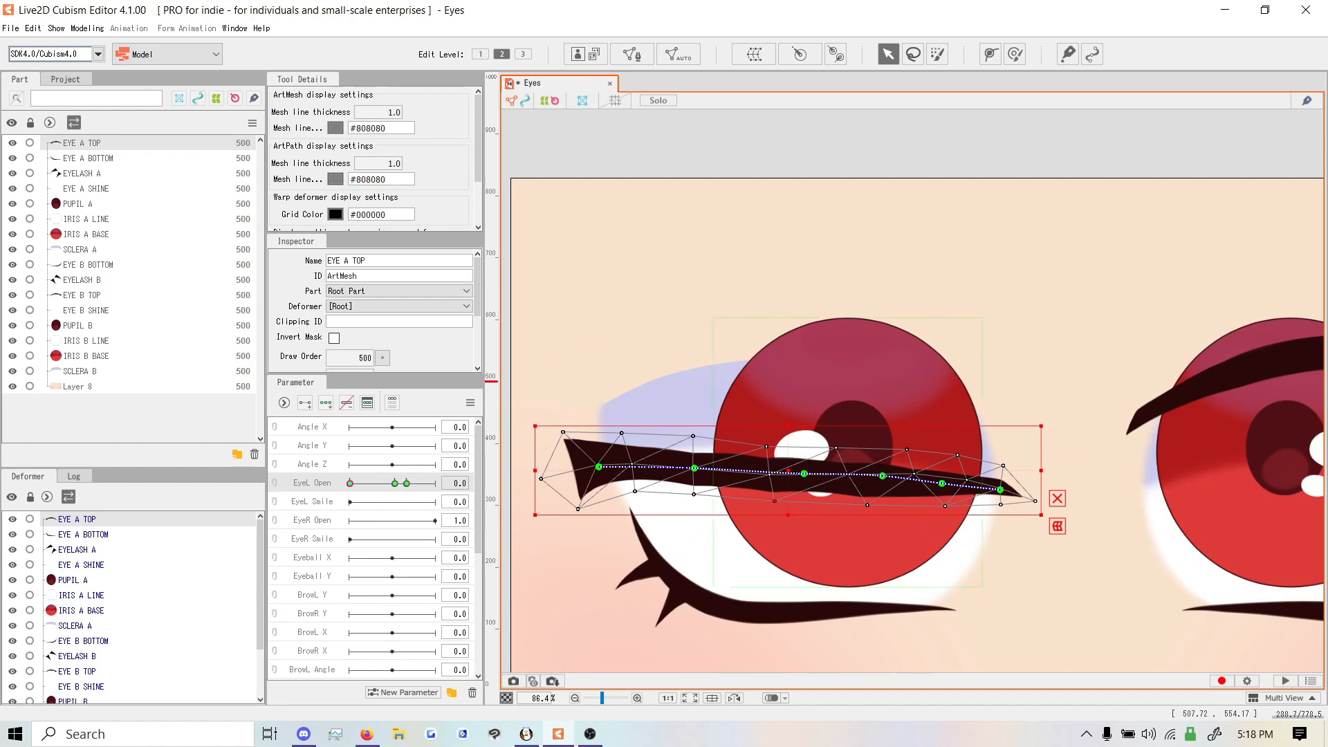
pyautogui.moveTo(693, 494); pyautogui.dragTo(635, 490)
pyautogui.moveTo(867, 505); pyautogui.dragTo(944, 504)
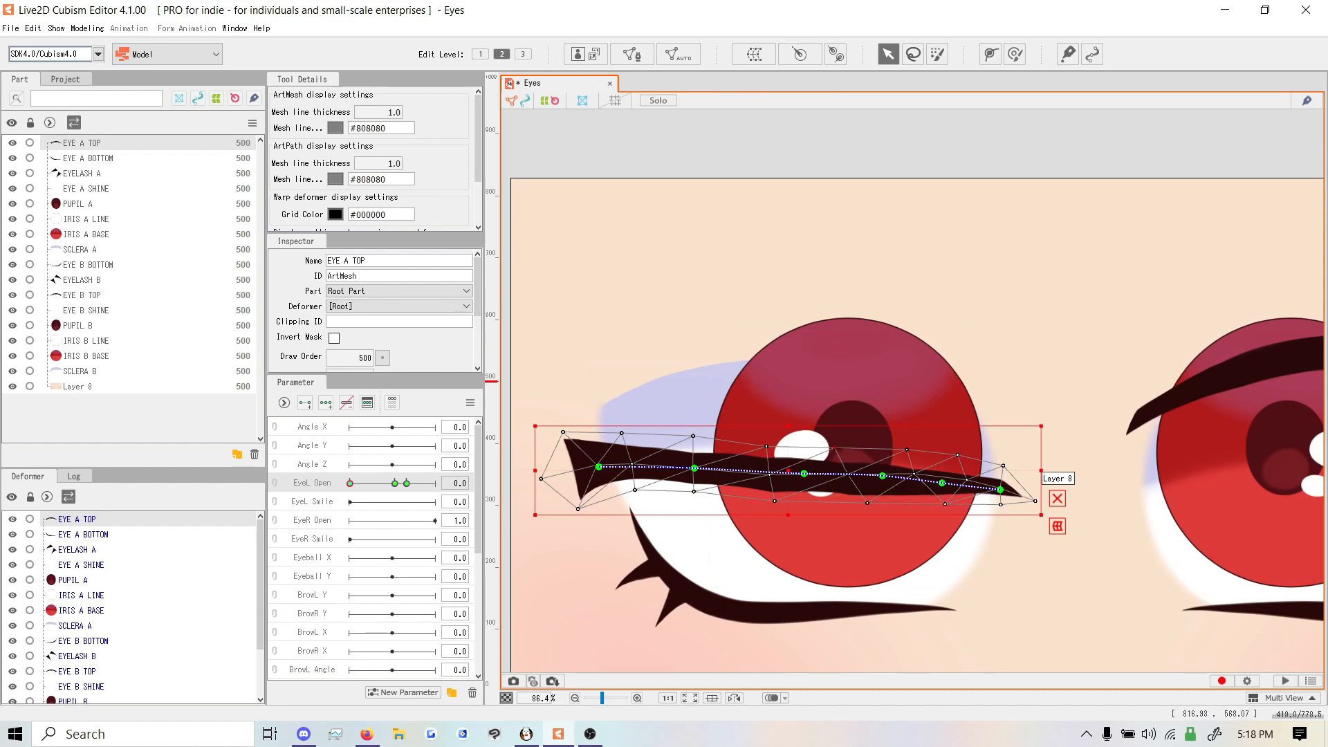
pyautogui.moveTo(577, 508); pyautogui.dragTo(576, 493)
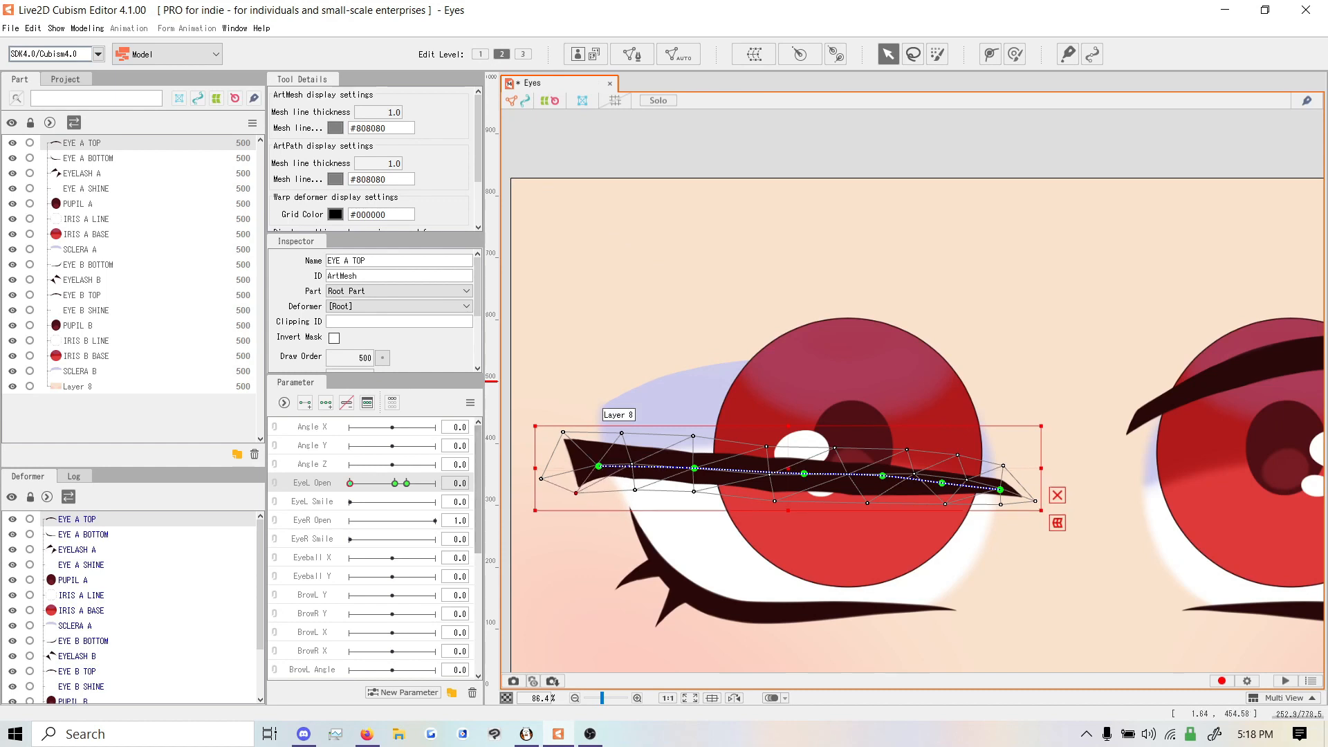
# Lower the flattened EYE A TOP lid further toward the lower lashes and bend its path into a slight downward curve
pyautogui.press('Down')
pyautogui.press('Down')
pyautogui.press('Down')
pyautogui.press('Down')
pyautogui.press('Down')
pyautogui.press('Down')
pyautogui.press('Down')
pyautogui.press('Down')
pyautogui.press('Down')
pyautogui.press('Down')
pyautogui.press('Down')
pyautogui.press('Down')
pyautogui.press('Down')
pyautogui.press('Down')
pyautogui.press('Down')
pyautogui.press('Down')
pyautogui.press('Down')
pyautogui.press('Down')
pyautogui.press('Down')
pyautogui.press('Down')
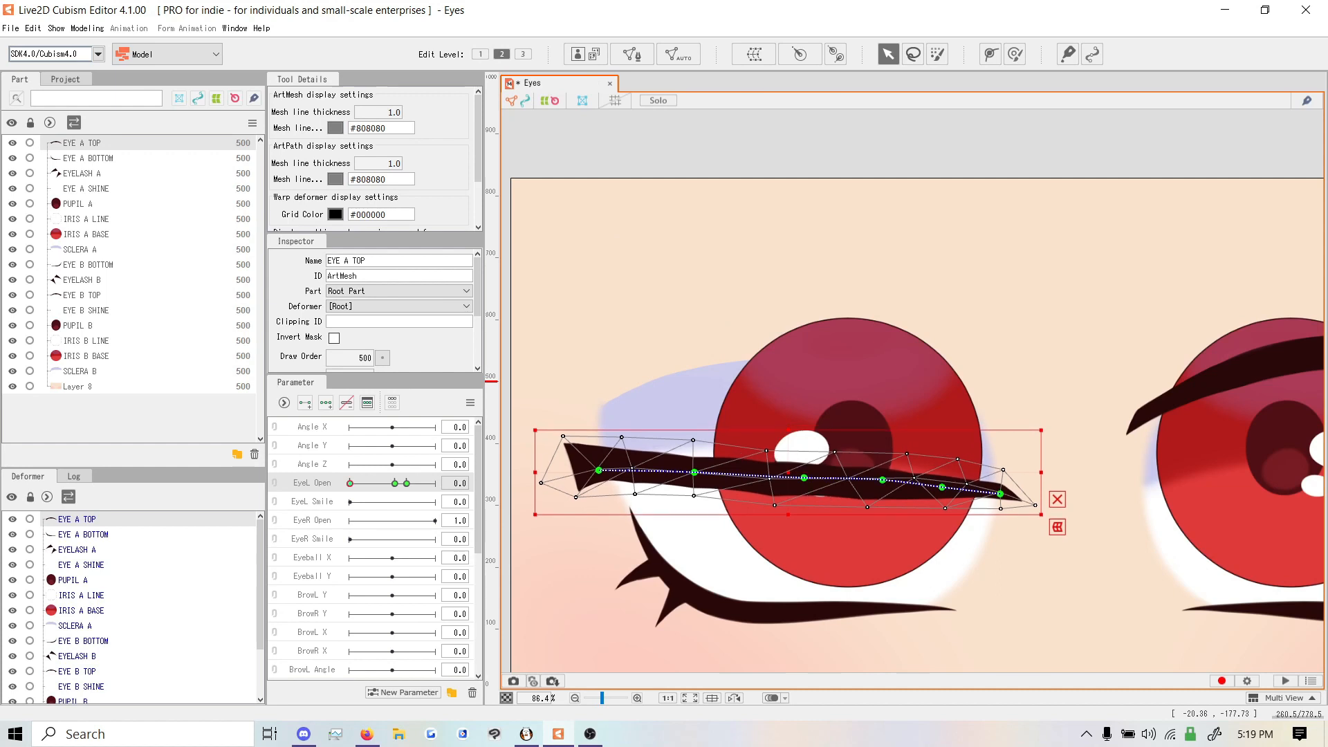
pyautogui.press('Down')
pyautogui.press('Down')
pyautogui.press('Down')
pyautogui.press('Down')
pyautogui.press('Down')
pyautogui.press('Down')
pyautogui.press('Down')
pyautogui.press('Down')
pyautogui.press('Down')
pyautogui.press('Down')
pyautogui.press('Down')
pyautogui.press('Down')
pyautogui.press('Down')
pyautogui.press('Down')
pyautogui.press('Down')
pyautogui.press('Down')
pyautogui.press('Down')
pyautogui.press('Down')
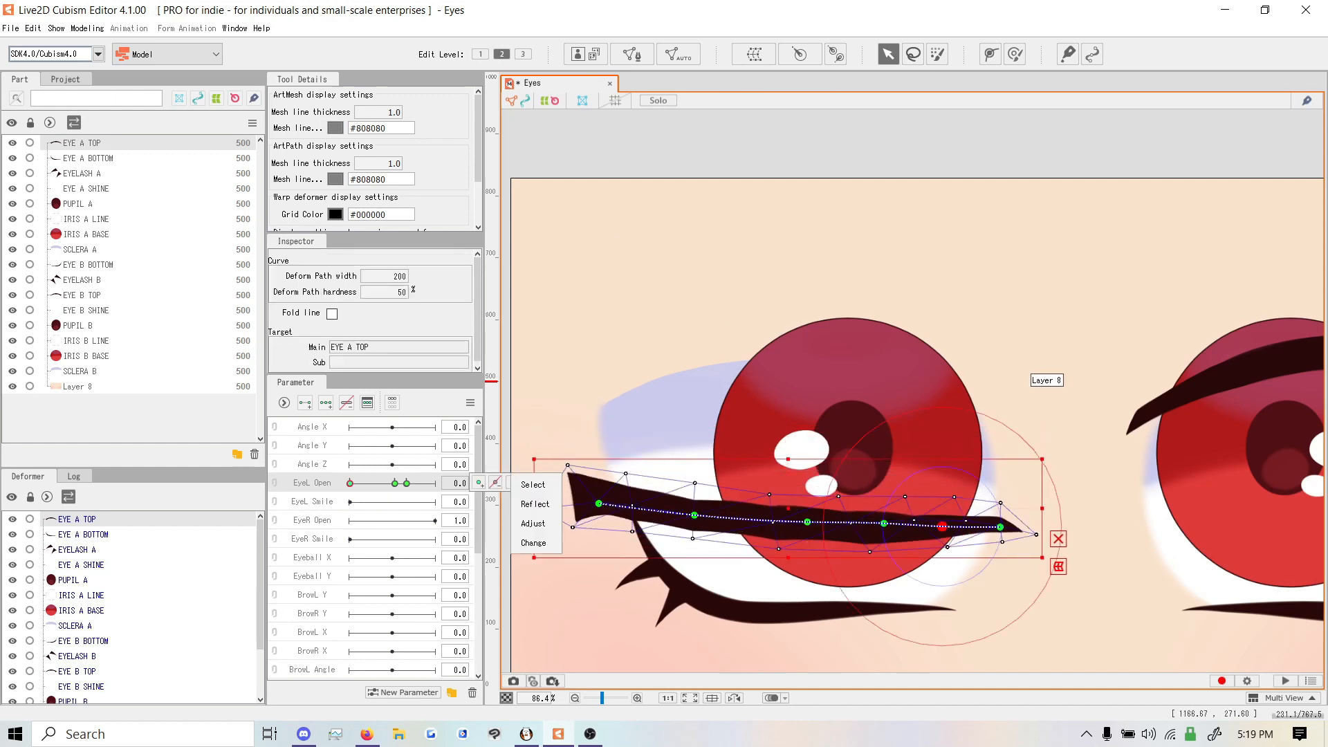
pyautogui.scroll(-9, 1227, 374)
pyautogui.scroll(7, 1297, 374)
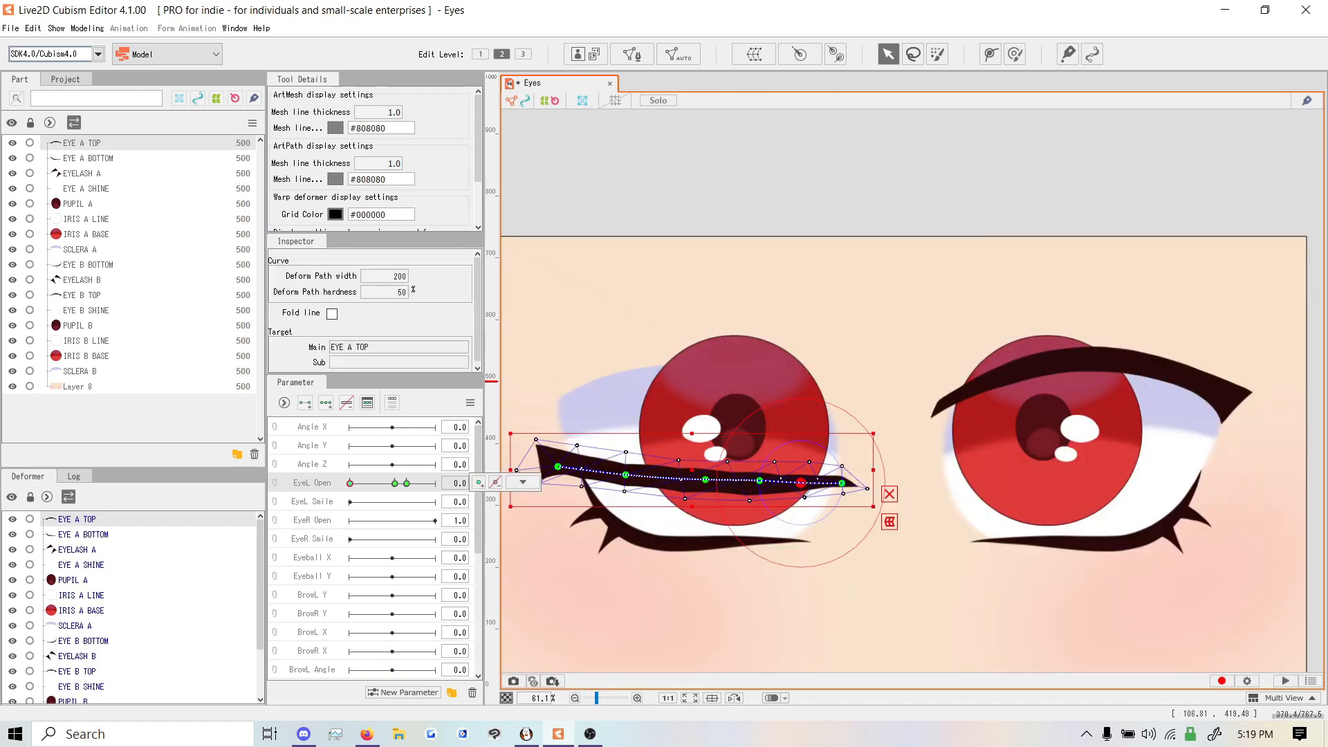
pyautogui.click(523, 482)
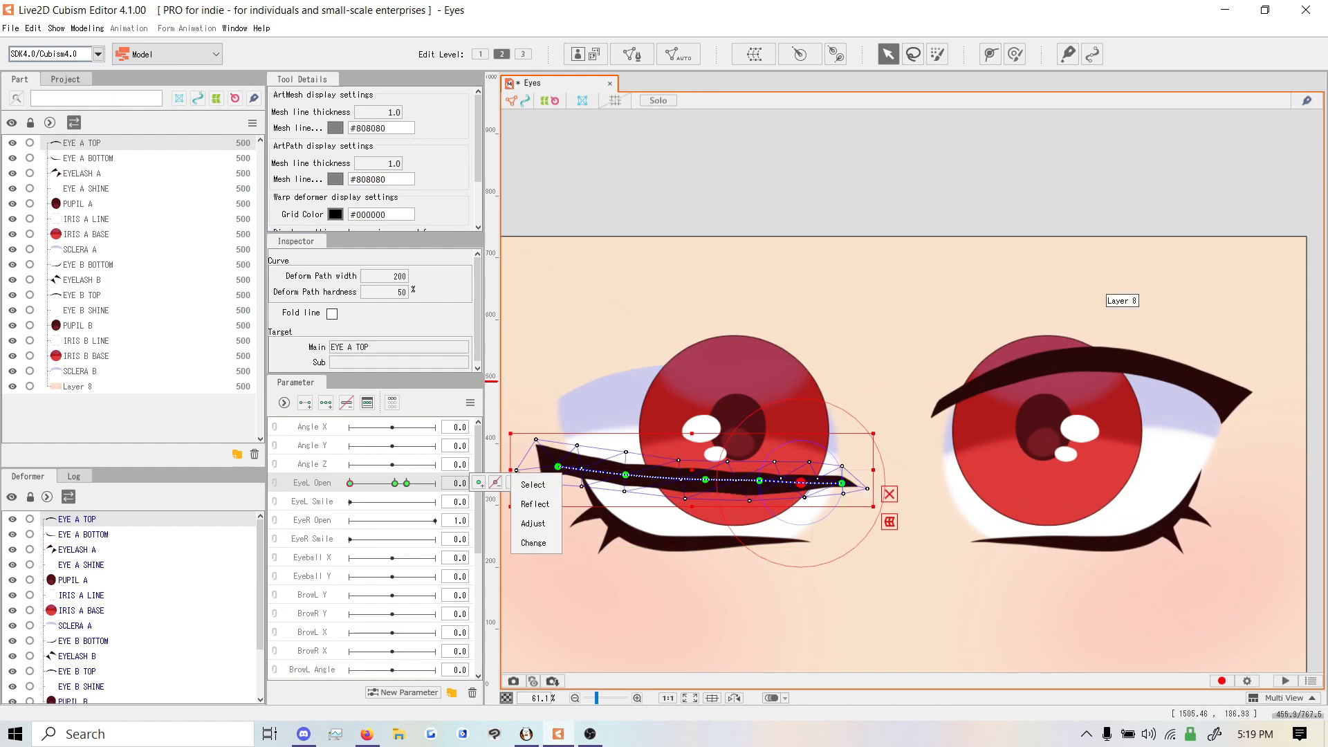
pyautogui.scroll(-1, 543, 330)
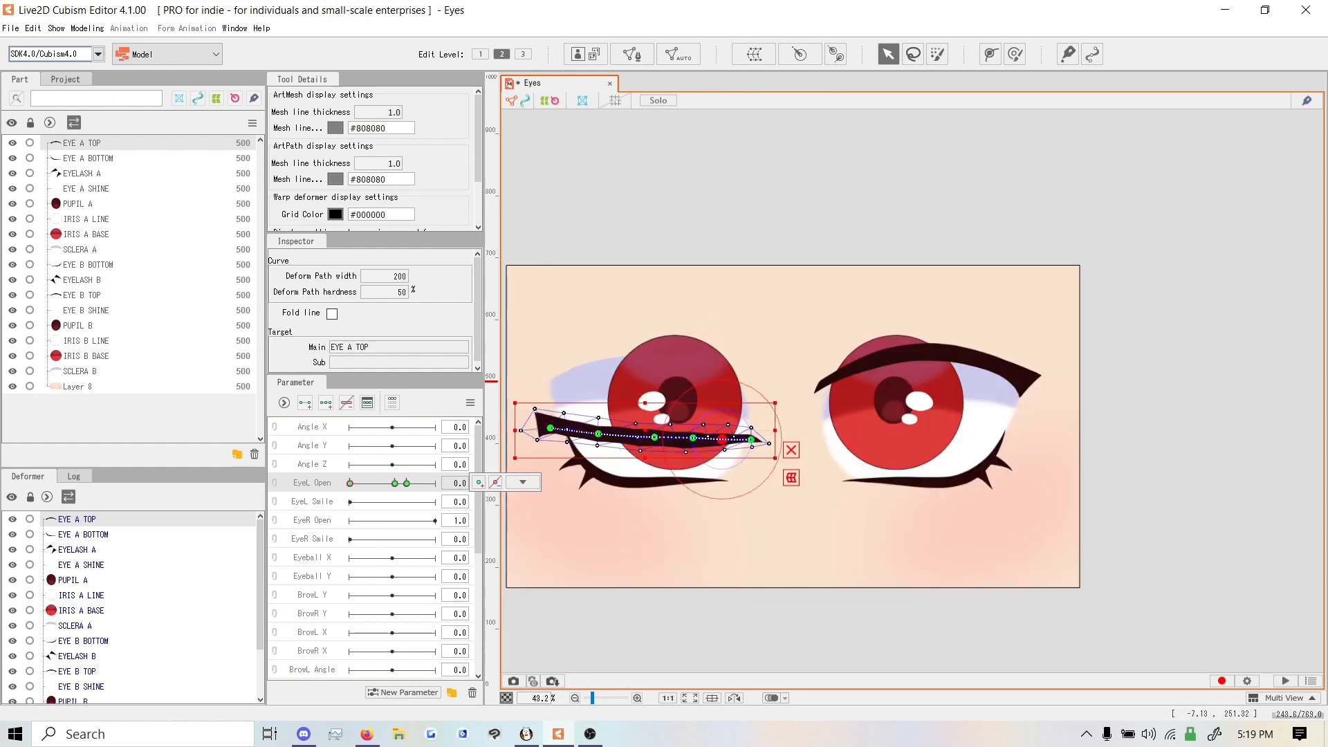
pyautogui.scroll(1, 504, 272)
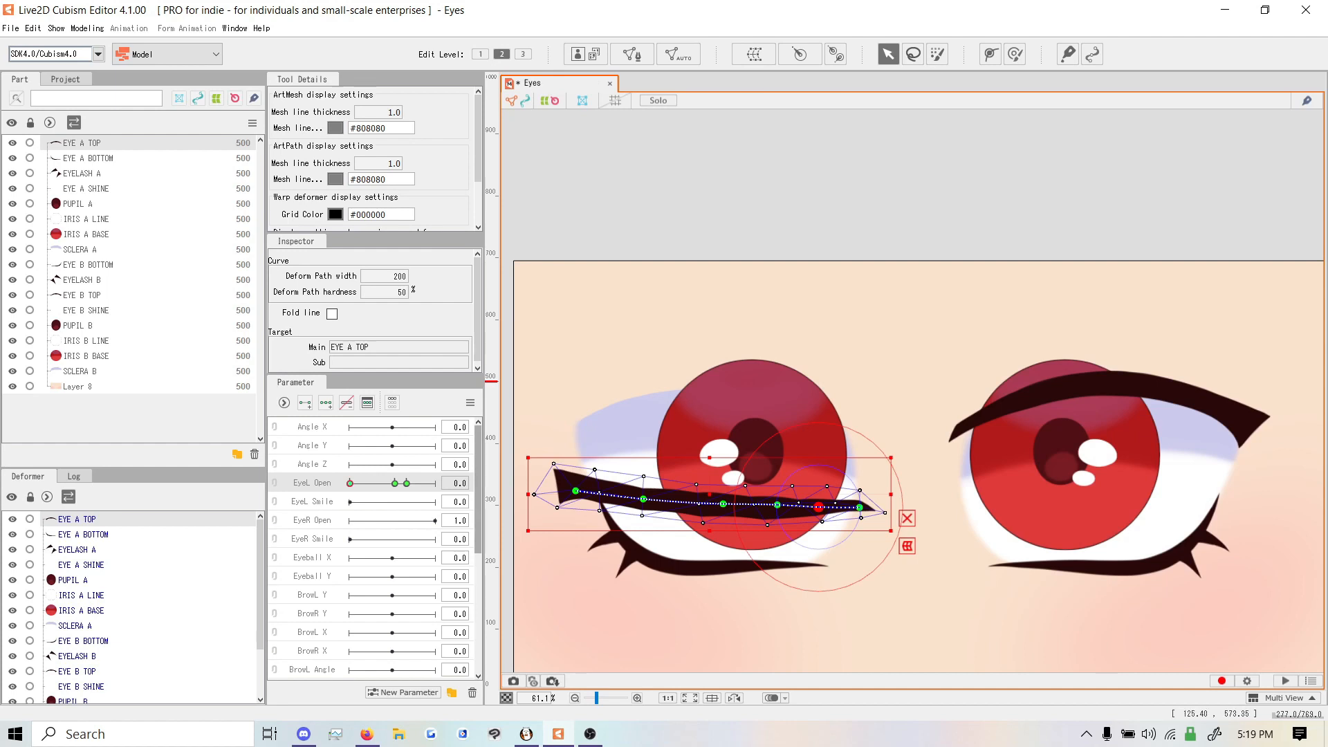
# Start a manual mesh on EYE A BOTTOM, placing vertices along its upper edge and around the inner tip
pyautogui.click(692, 512)
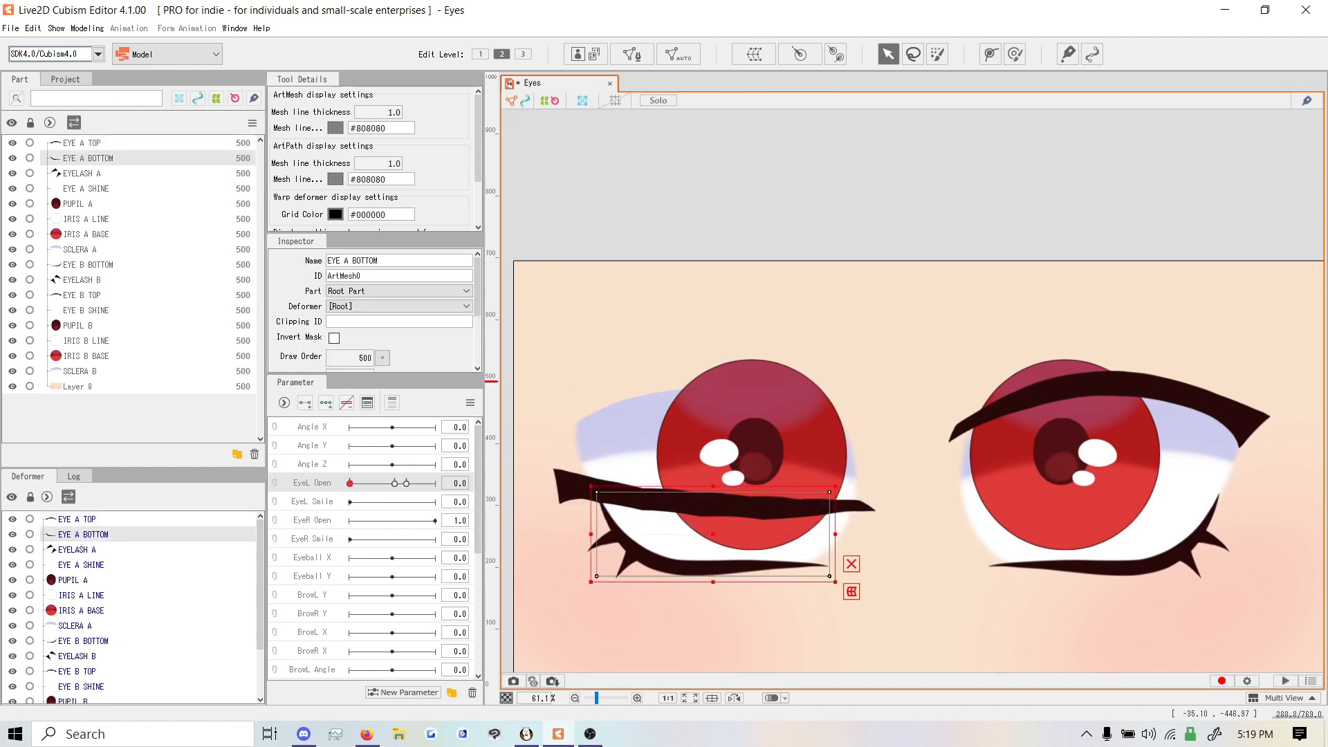
pyautogui.click(632, 54)
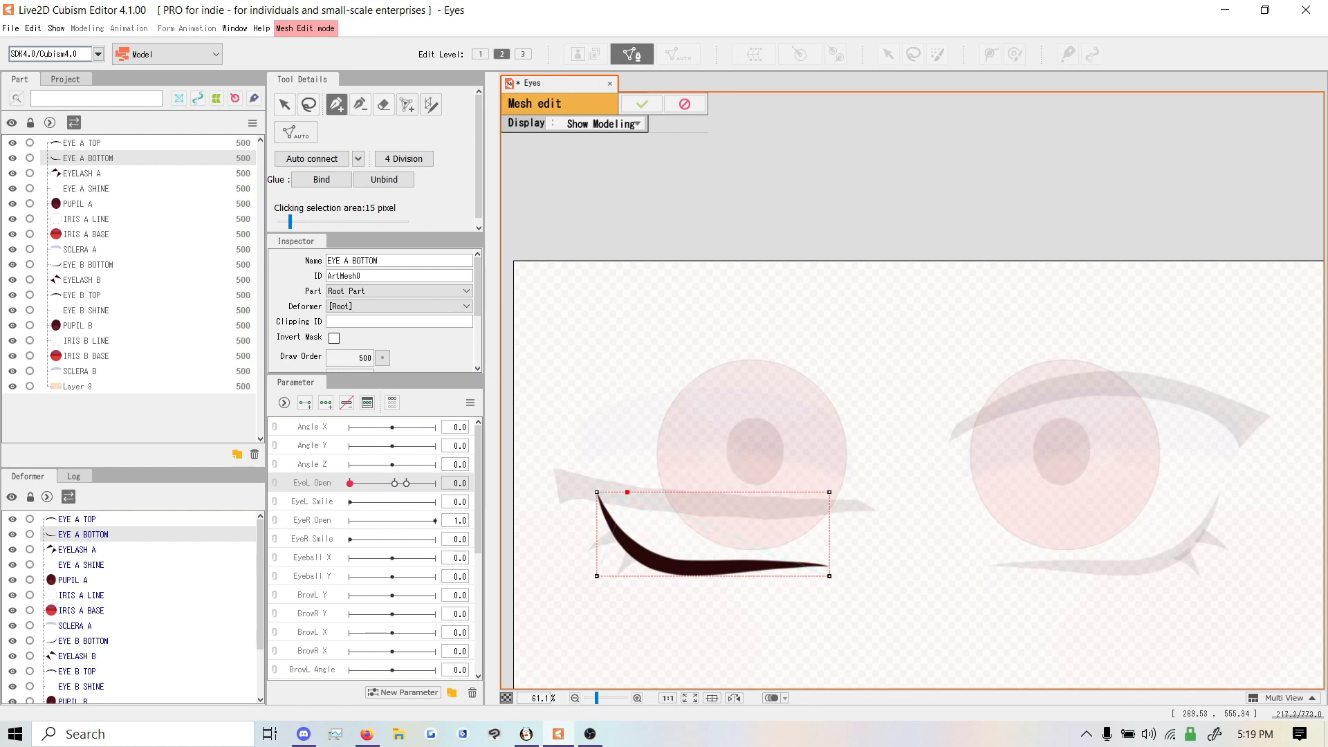
pyautogui.click(622, 517)
pyautogui.hotkey('ctrl', 'z')
pyautogui.click(624, 519)
pyautogui.click(652, 537)
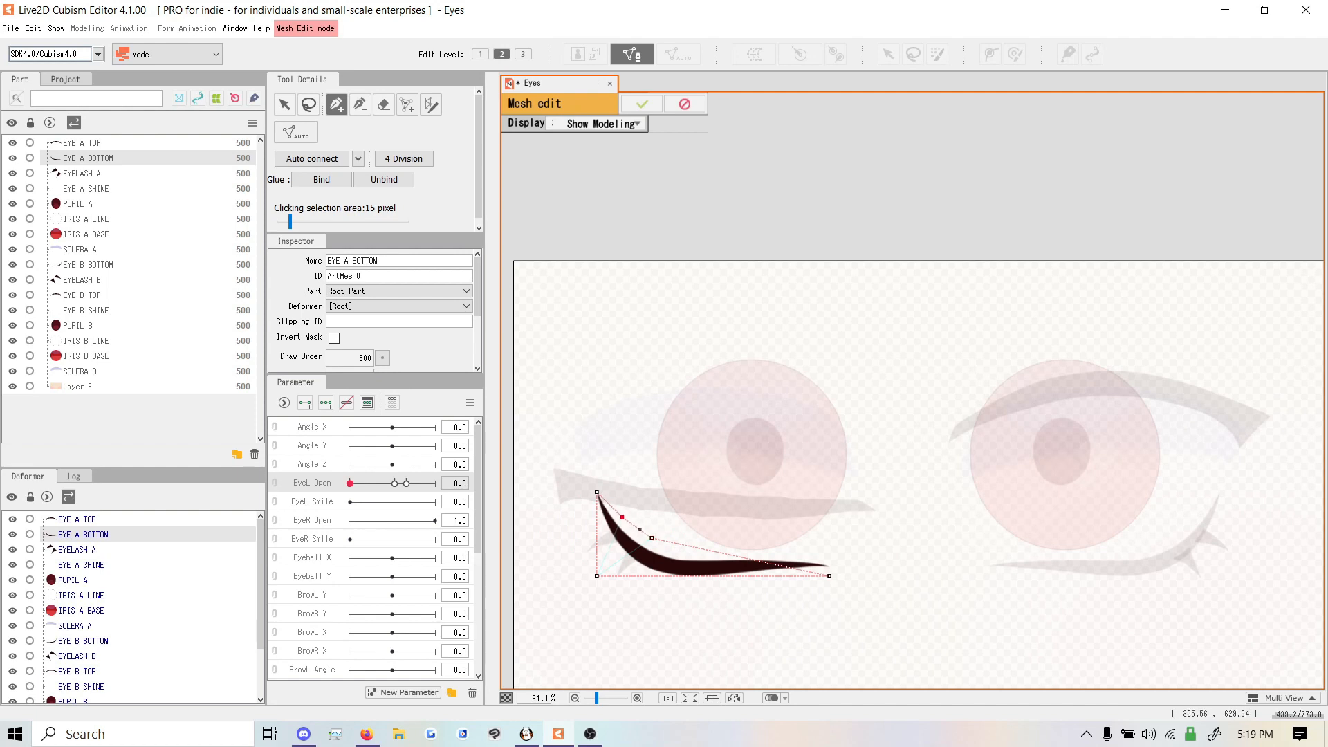
pyautogui.click(652, 538)
pyautogui.click(706, 550)
pyautogui.moveTo(680, 545); pyautogui.dragTo(741, 552)
pyautogui.click(779, 556)
pyautogui.click(813, 562)
pyautogui.moveTo(813, 562)
pyautogui.mouseDown()
pyautogui.moveTo(836, 567)
pyautogui.moveTo(812, 573)
pyautogui.mouseUp()
pyautogui.click(834, 567)
# Complete the EYE A BOTTOM mesh with vertices along its lower edge and a centre row, and apply it
pyautogui.click(778, 573)
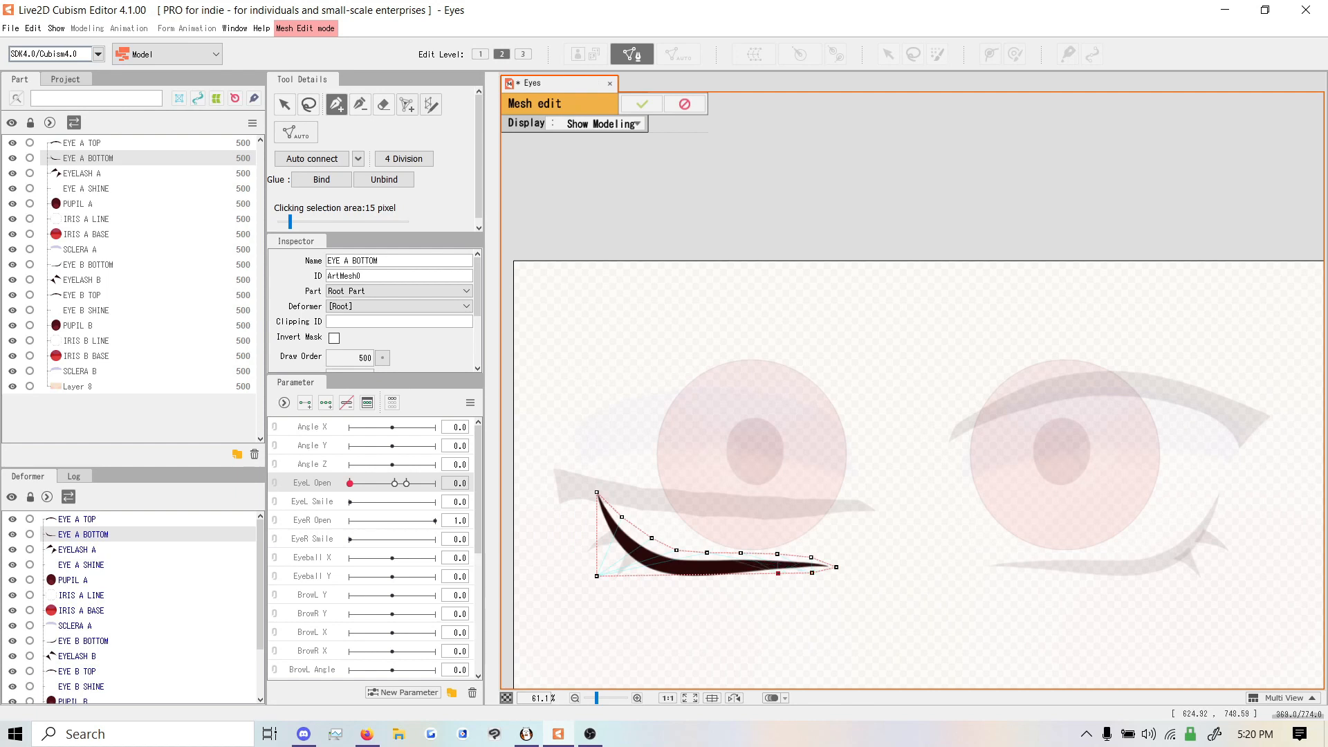
pyautogui.moveTo(776, 574); pyautogui.dragTo(739, 582)
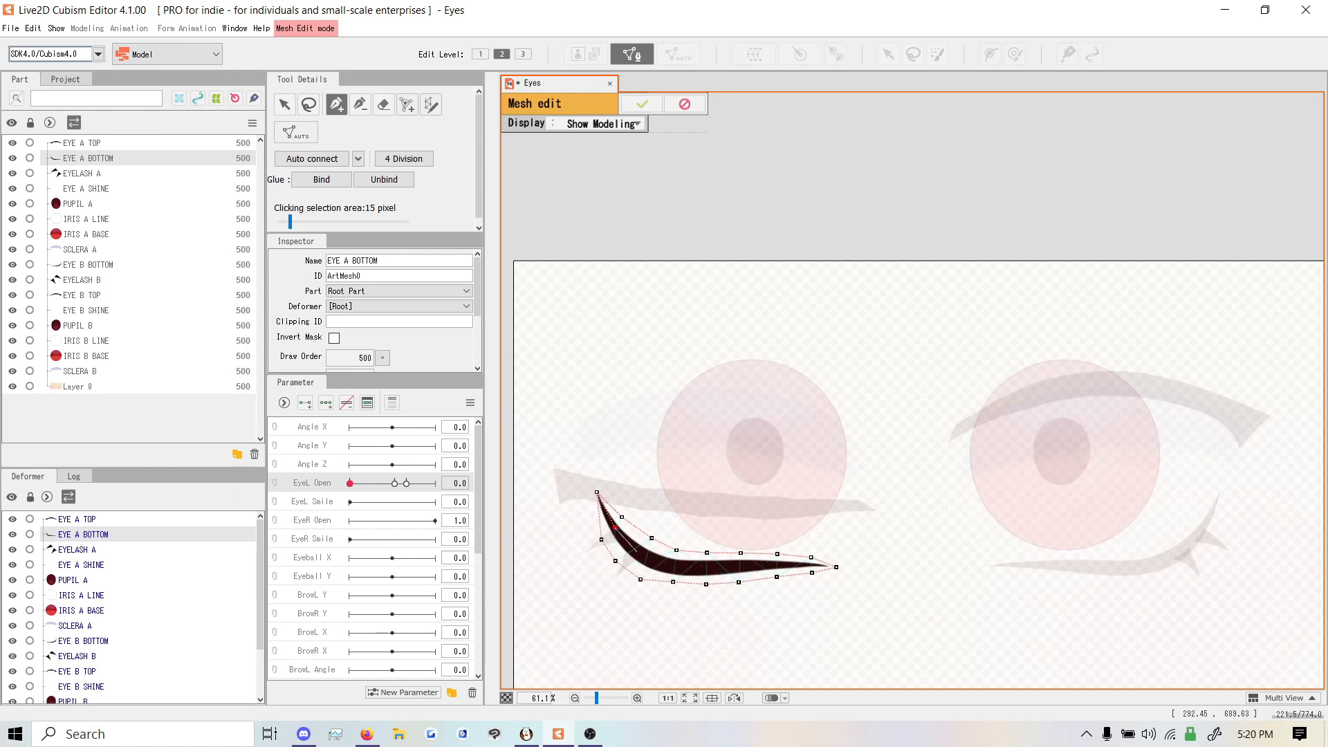
pyautogui.click(638, 552)
pyautogui.scroll(3, 604, 649)
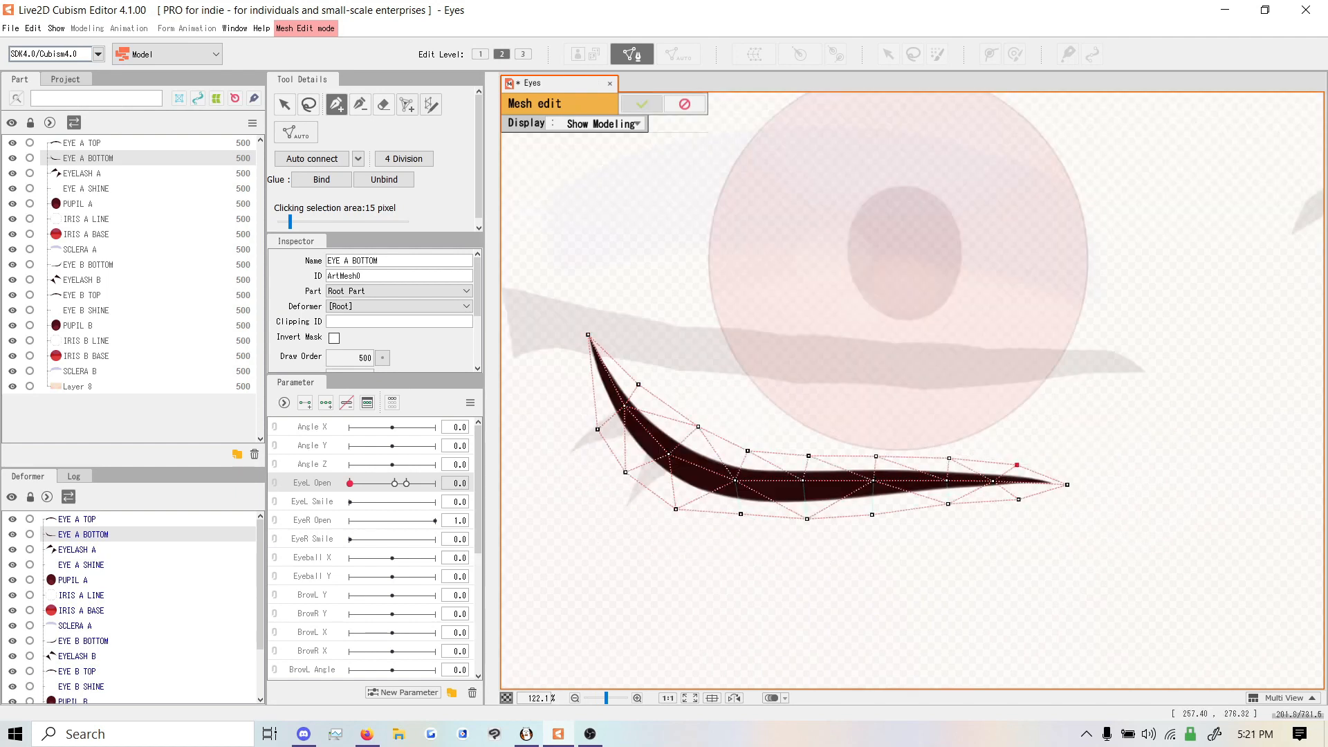
pyautogui.click(642, 104)
pyautogui.scroll(-3, 717, 352)
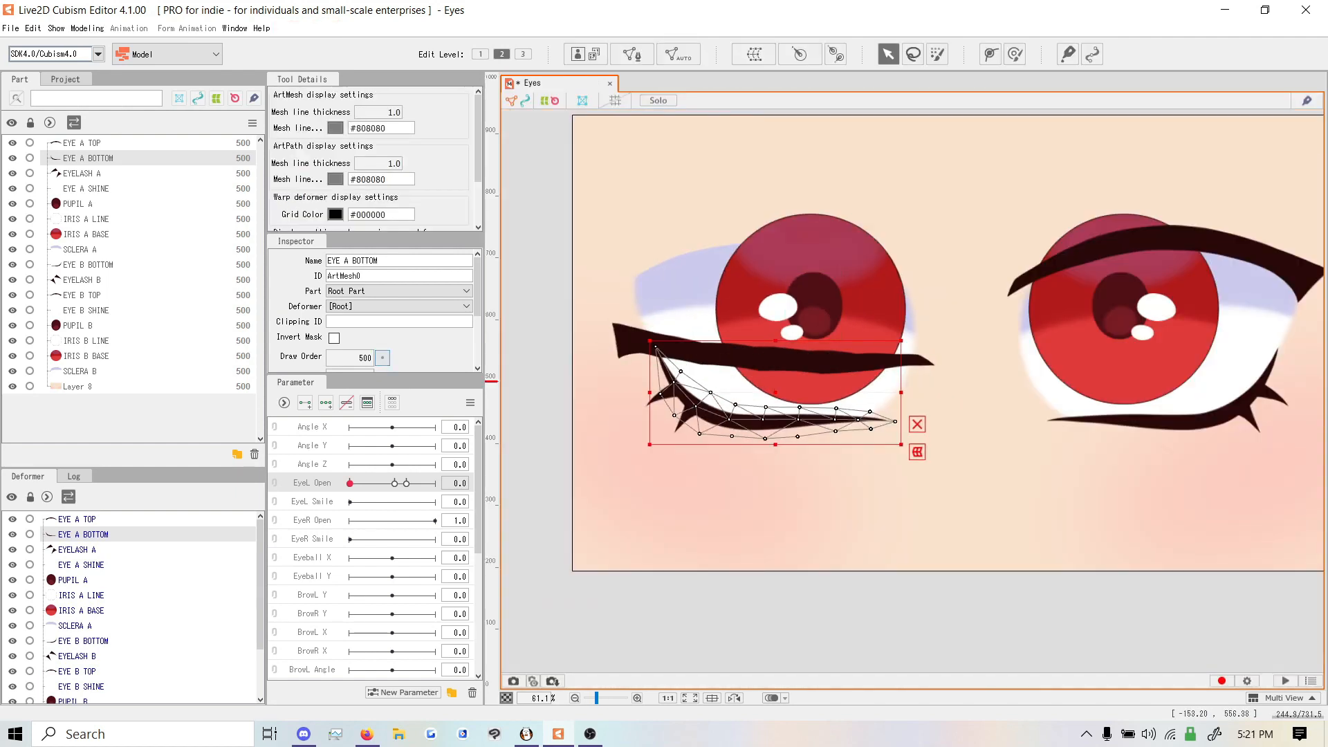
# Hide EYELASH A and draw a seven-point deform path along the centre of EYE A BOTTOM
pyautogui.click(12, 174)
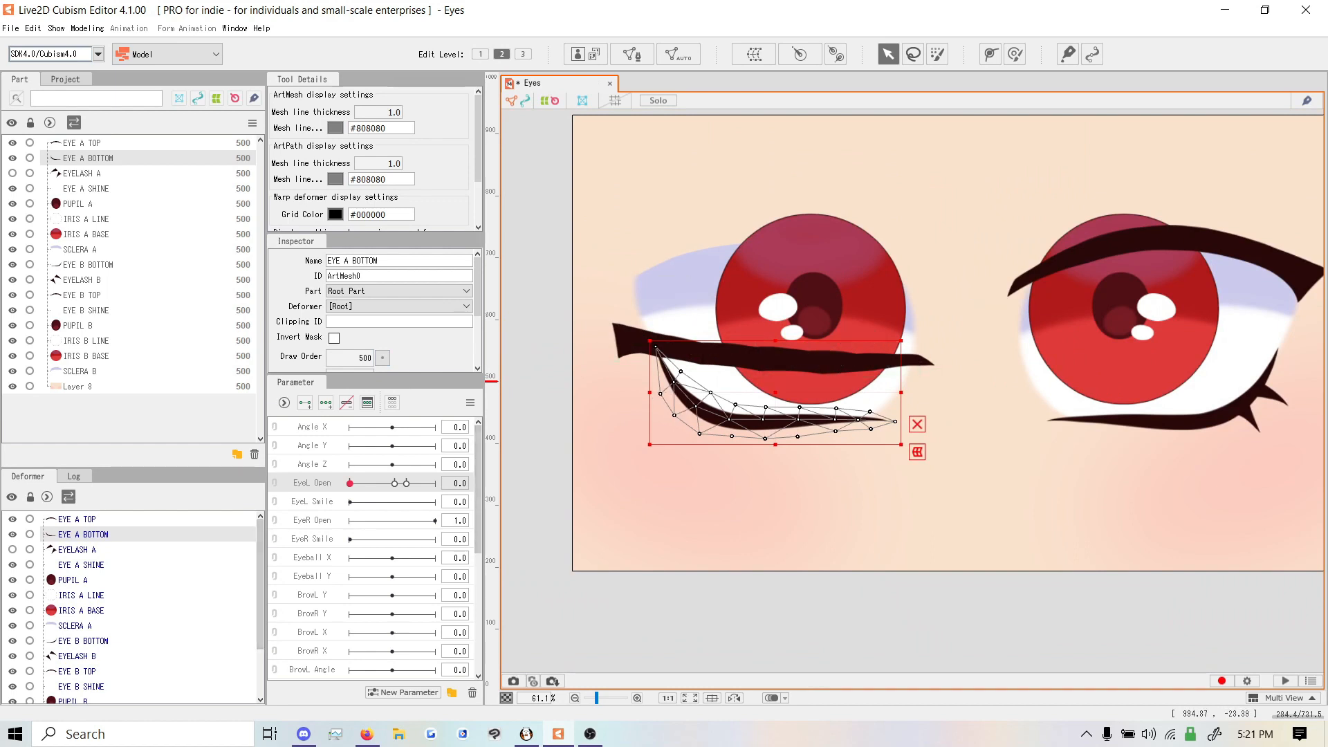
pyautogui.click(990, 54)
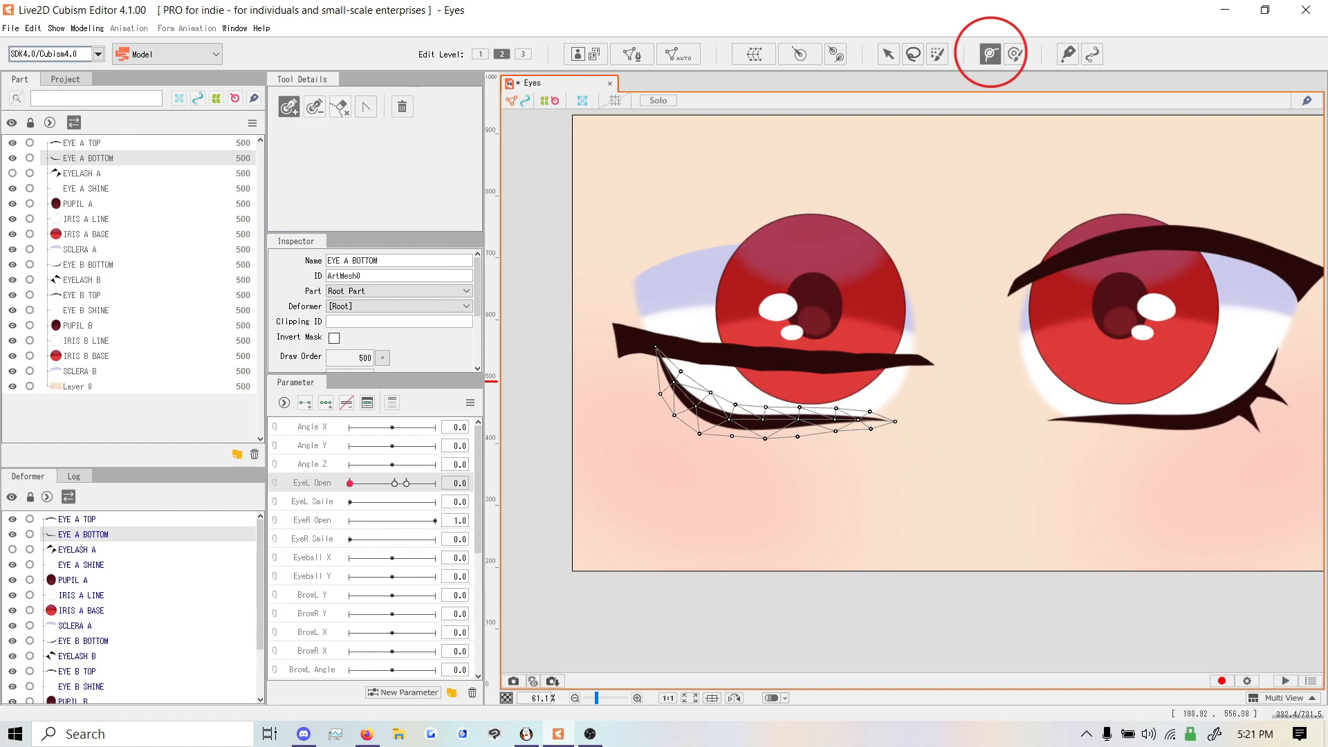
pyautogui.click(656, 350)
pyautogui.click(672, 382)
pyautogui.click(706, 413)
pyautogui.click(753, 421)
pyautogui.click(862, 420)
pyautogui.click(799, 419)
pyautogui.click(834, 417)
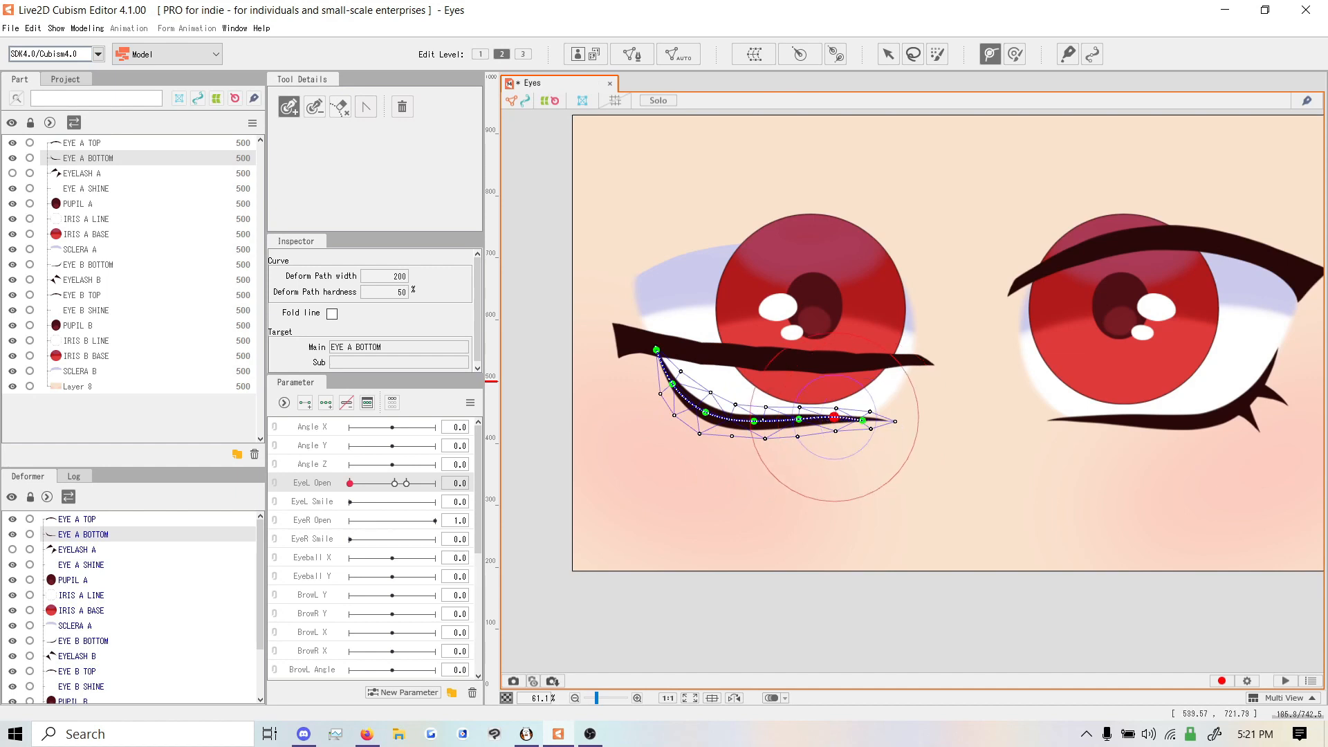
pyautogui.click(864, 419)
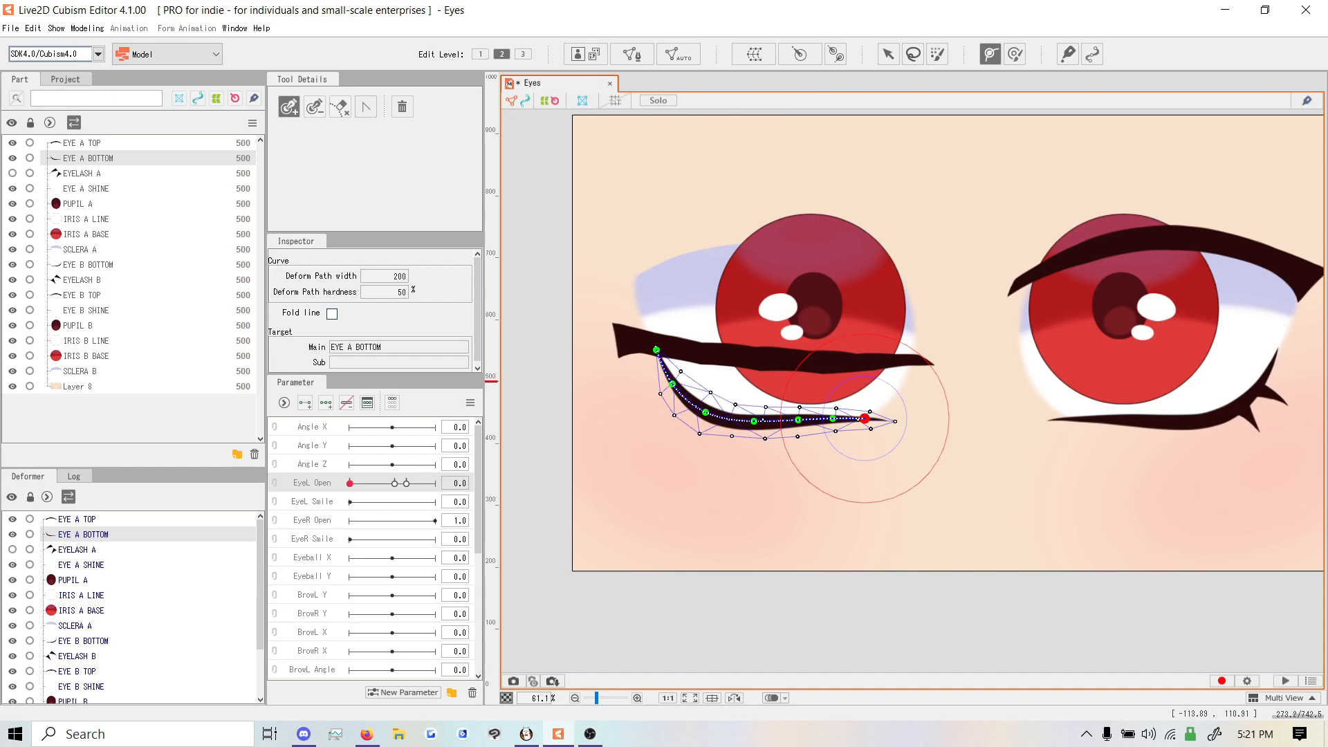
# Add keyforms for EYE A BOTTOM on EyeL Open at 0.0, 0.8 and 1.0
pyautogui.moveTo(350, 483)
pyautogui.mouseDown()
pyautogui.moveTo(406, 483)
pyautogui.moveTo(349, 483)
pyautogui.mouseUp()
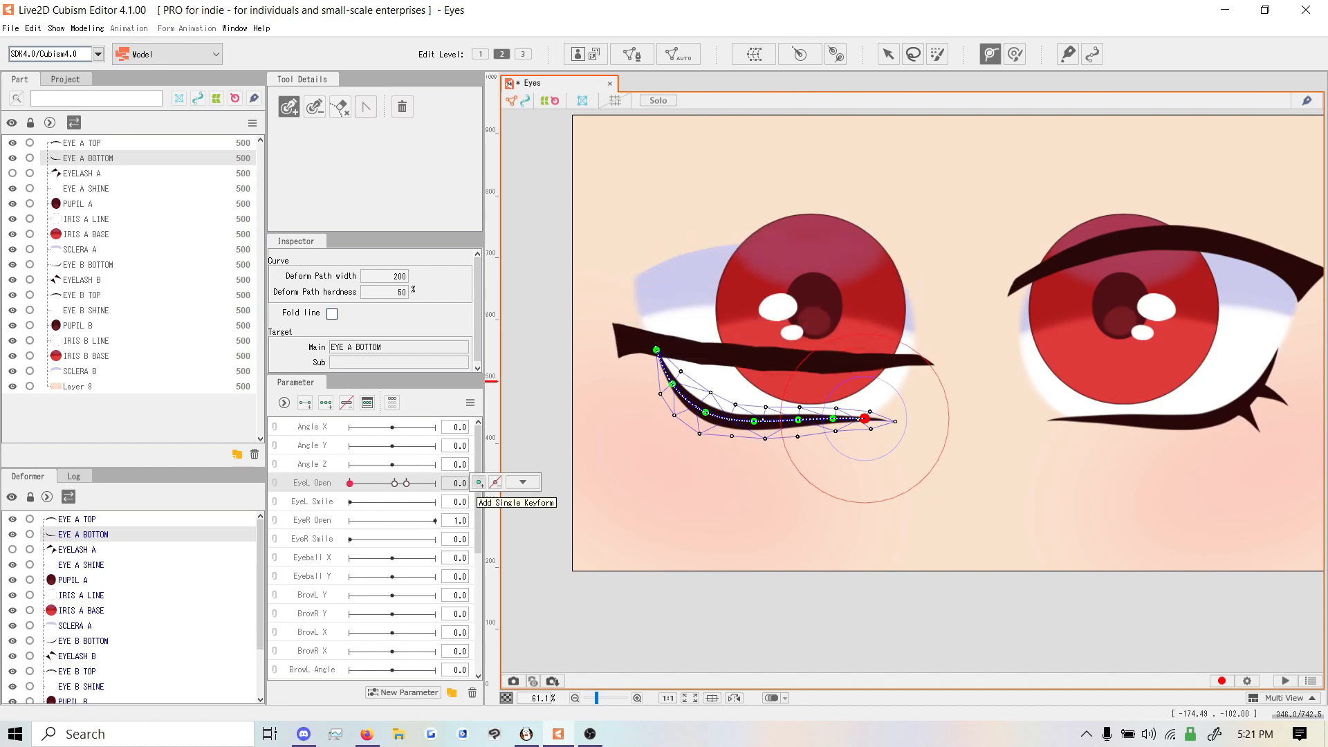
pyautogui.click(479, 483)
pyautogui.doubleClick(458, 483)
pyautogui.write('0.8')
pyautogui.click(479, 482)
pyautogui.doubleClick(458, 483)
pyautogui.write('1')
pyautogui.click(479, 483)
pyautogui.click(523, 482)
pyautogui.click(532, 501)
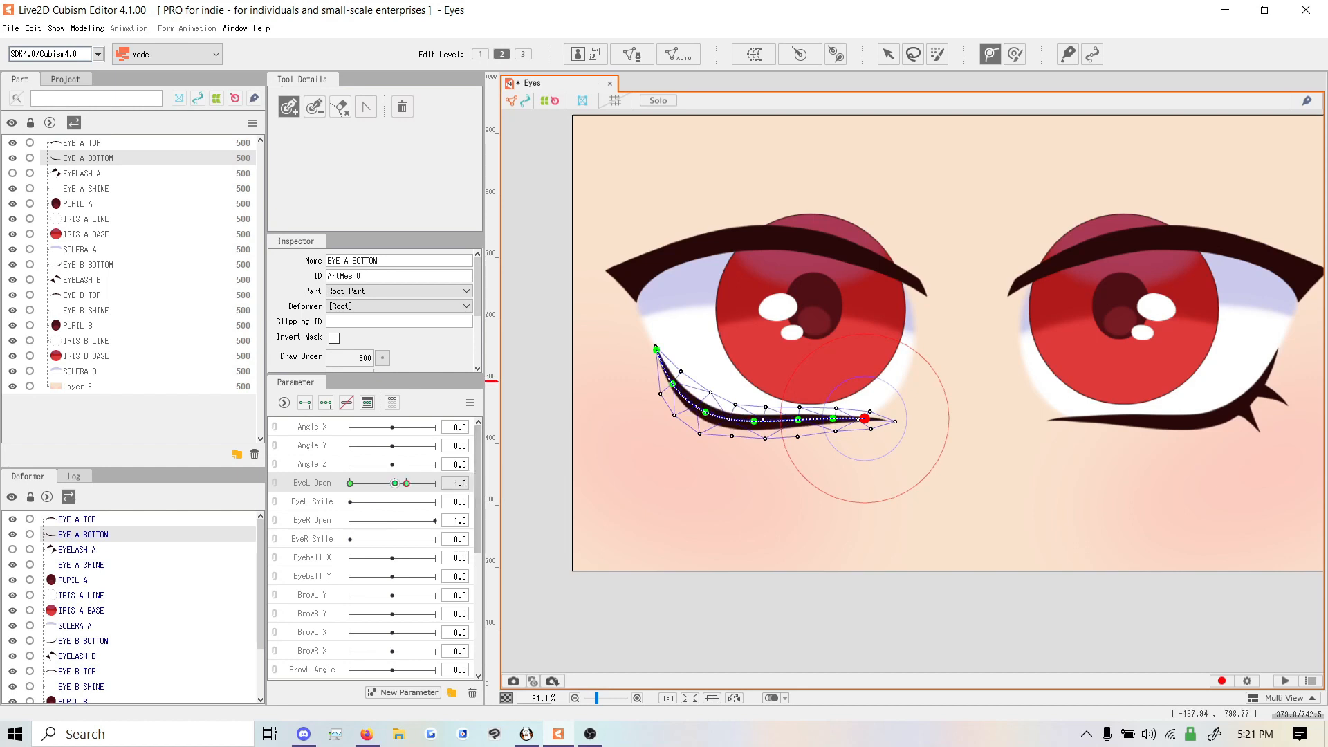
# At EyeL Open 0.0, raise and straighten the EYE A BOTTOM deform path so it lies along the closed upper lid
pyautogui.moveTo(403, 482); pyautogui.dragTo(350, 483)
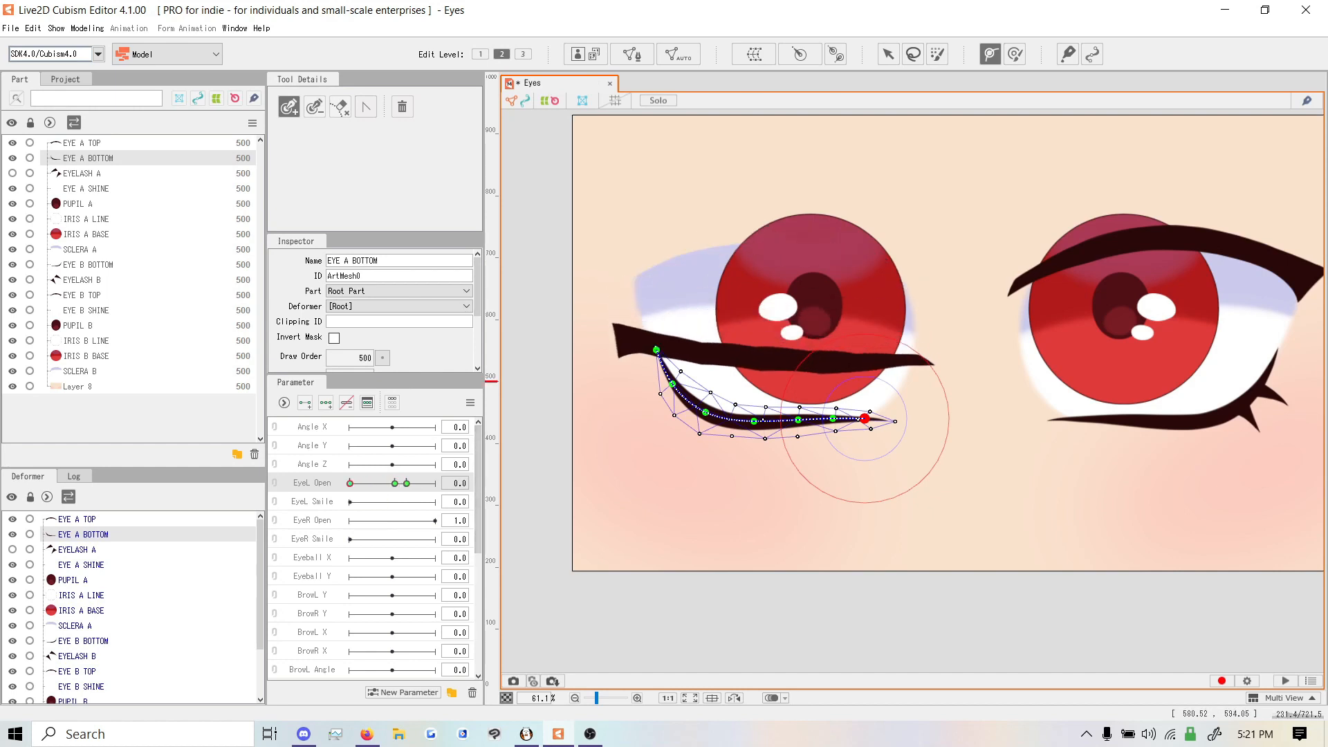
pyautogui.press('v')
pyautogui.moveTo(865, 419); pyautogui.dragTo(865, 388)
pyautogui.moveTo(656, 319); pyautogui.dragTo(637, 341)
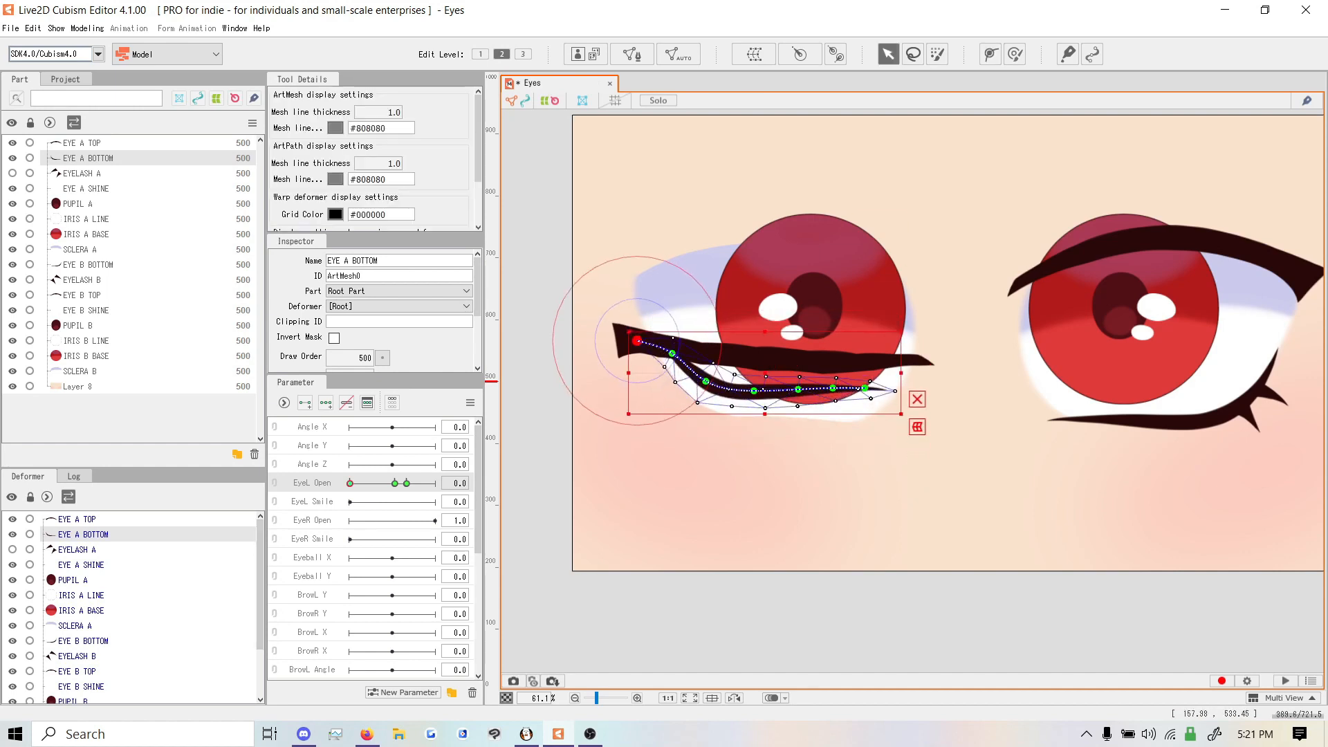
pyautogui.moveTo(706, 381); pyautogui.dragTo(867, 361)
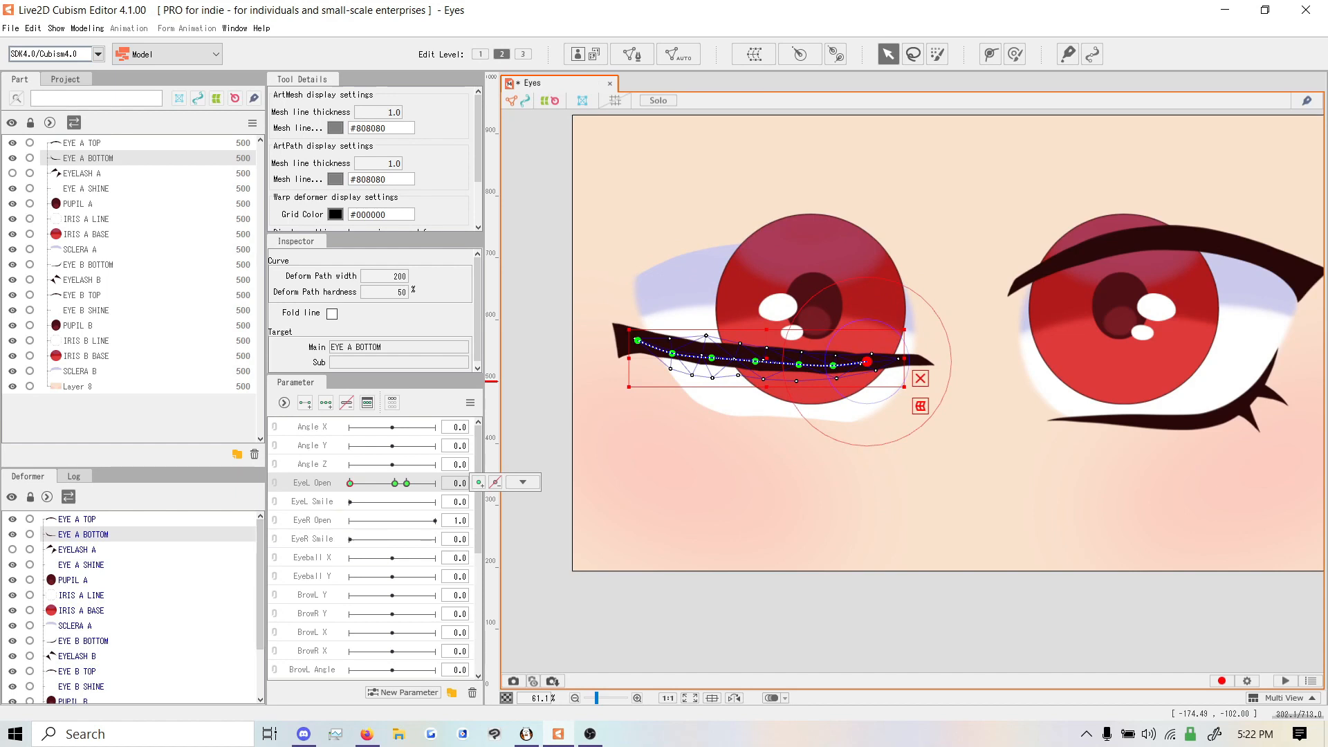
# Show EYELASH A again and generate its mesh automatically with the Standard preset
pyautogui.click(76, 549)
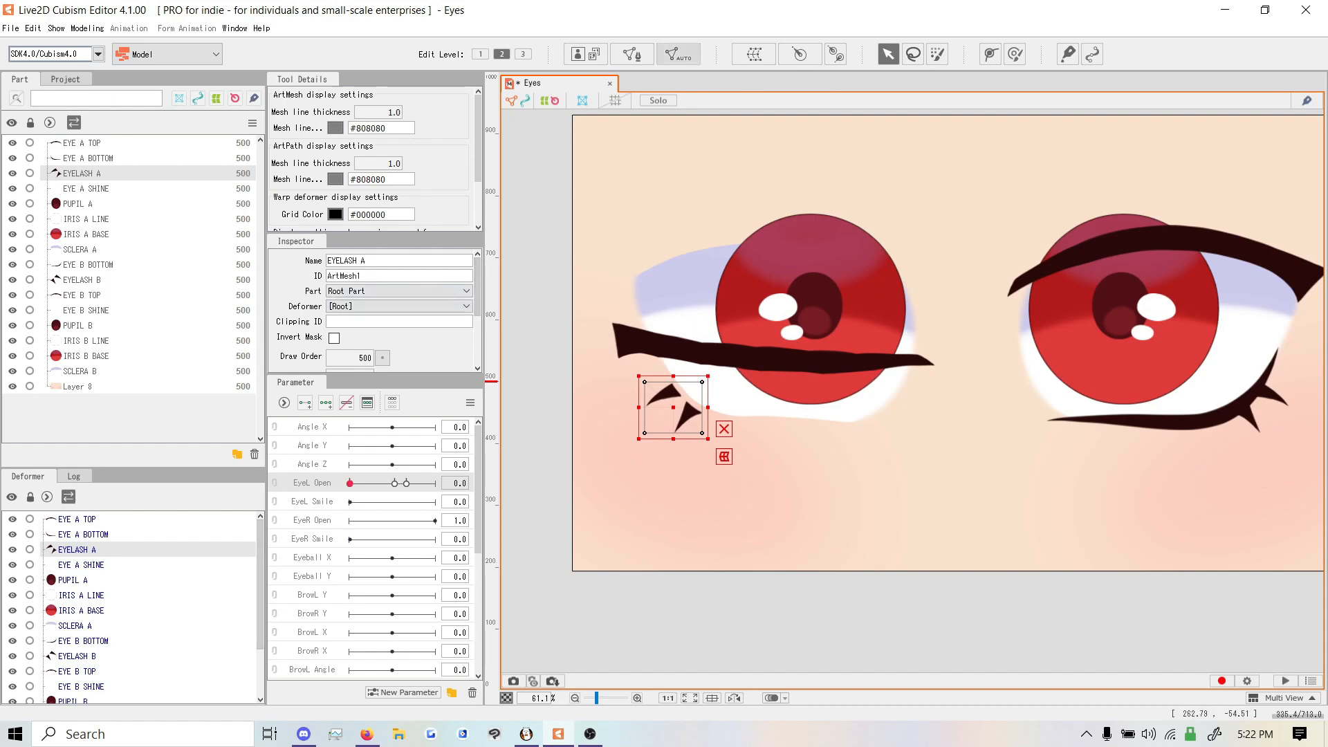
pyautogui.click(678, 53)
pyautogui.click(754, 305)
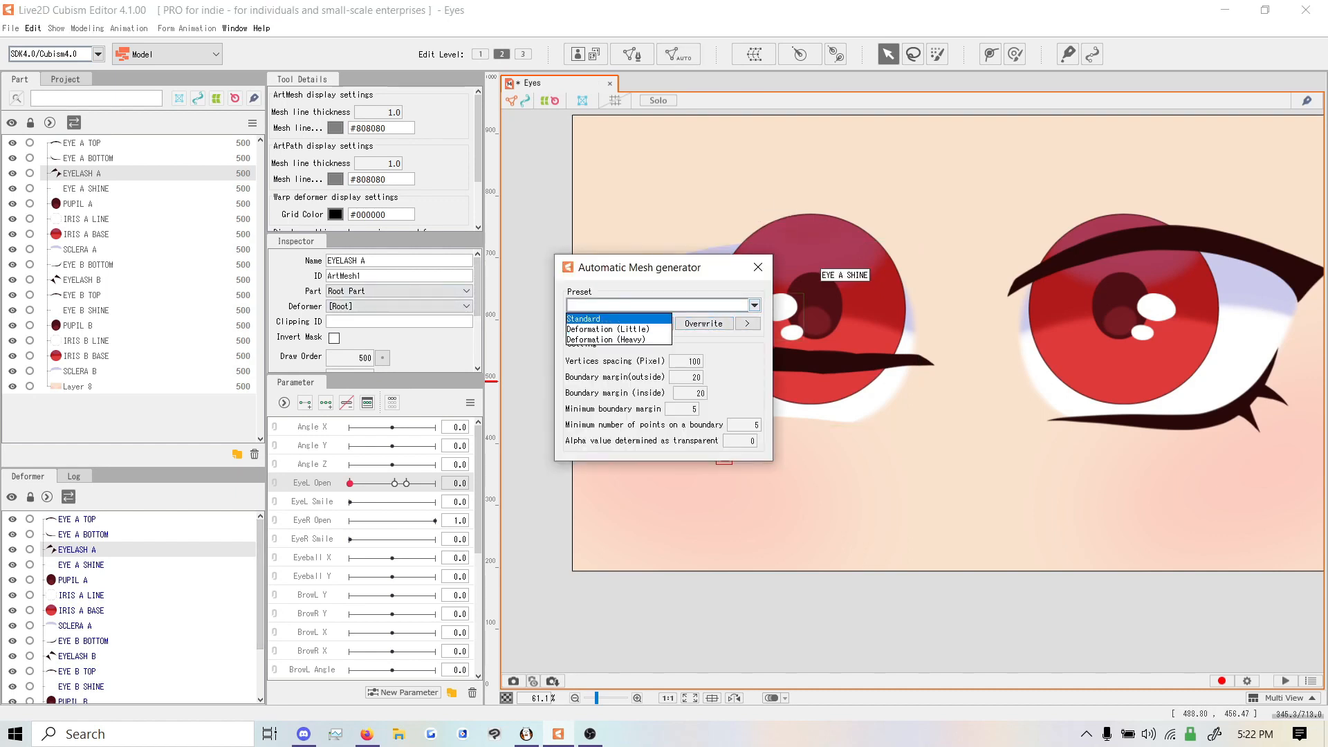
pyautogui.click(588, 319)
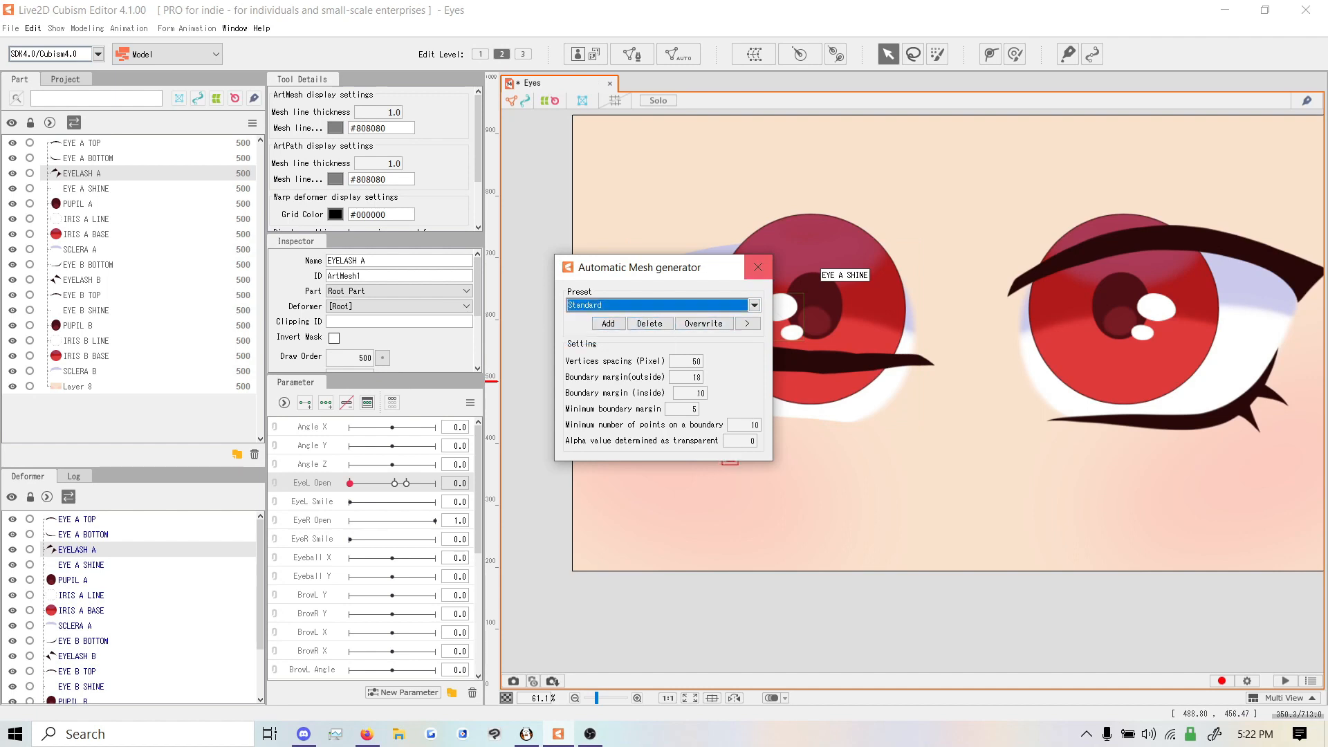
pyautogui.moveTo(719, 268); pyautogui.dragTo(666, 112)
pyautogui.click(704, 112)
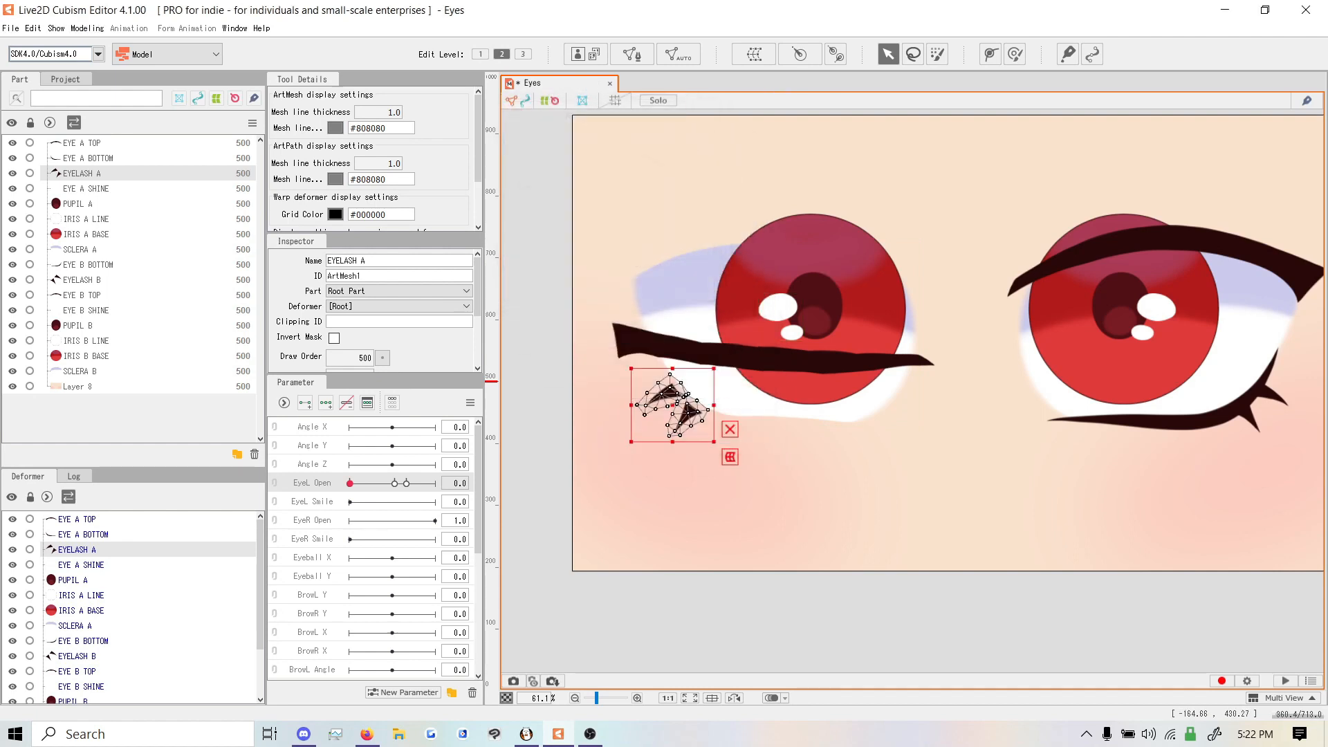
# Add EYELASH A keyforms on EyeL Open at 0.0, 0.8 and 1.0, and move the lashes up against the closed lid at 0.0
pyautogui.click(456, 483)
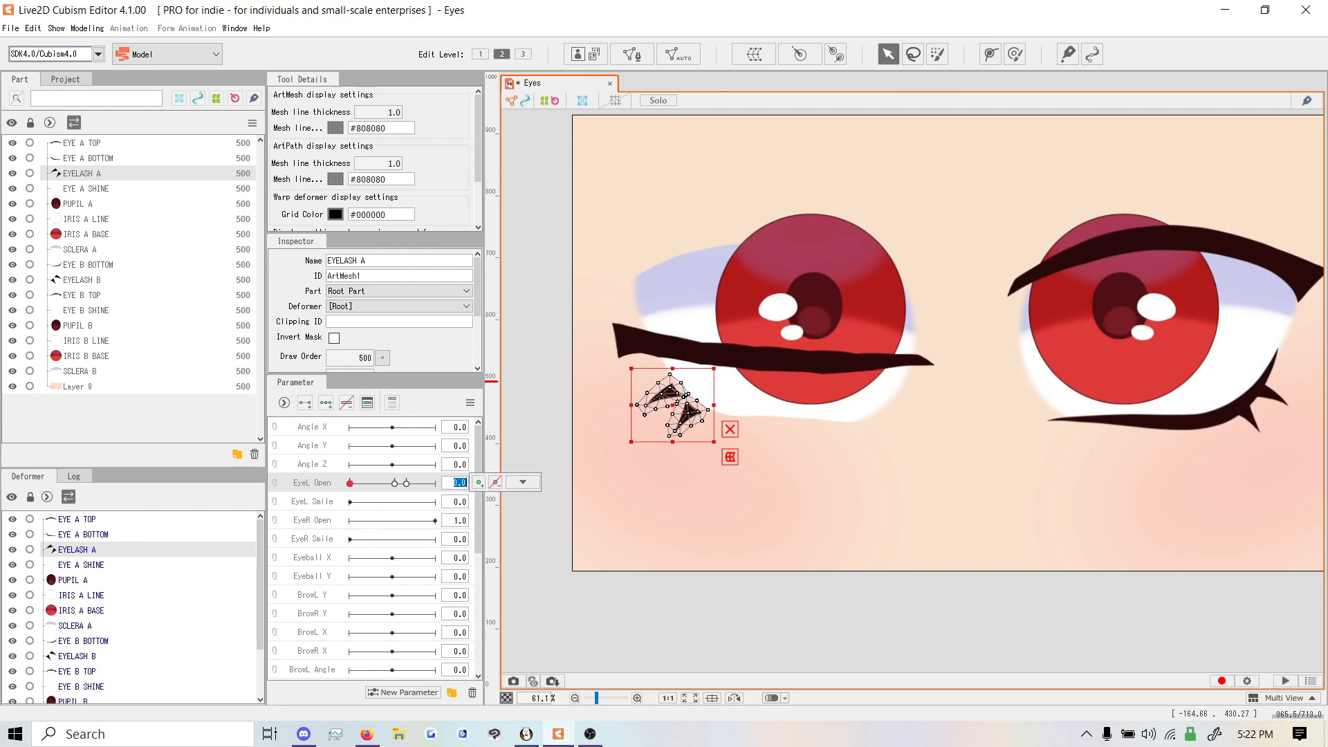
pyautogui.click(479, 482)
pyautogui.click(456, 483)
pyautogui.write('0.8')
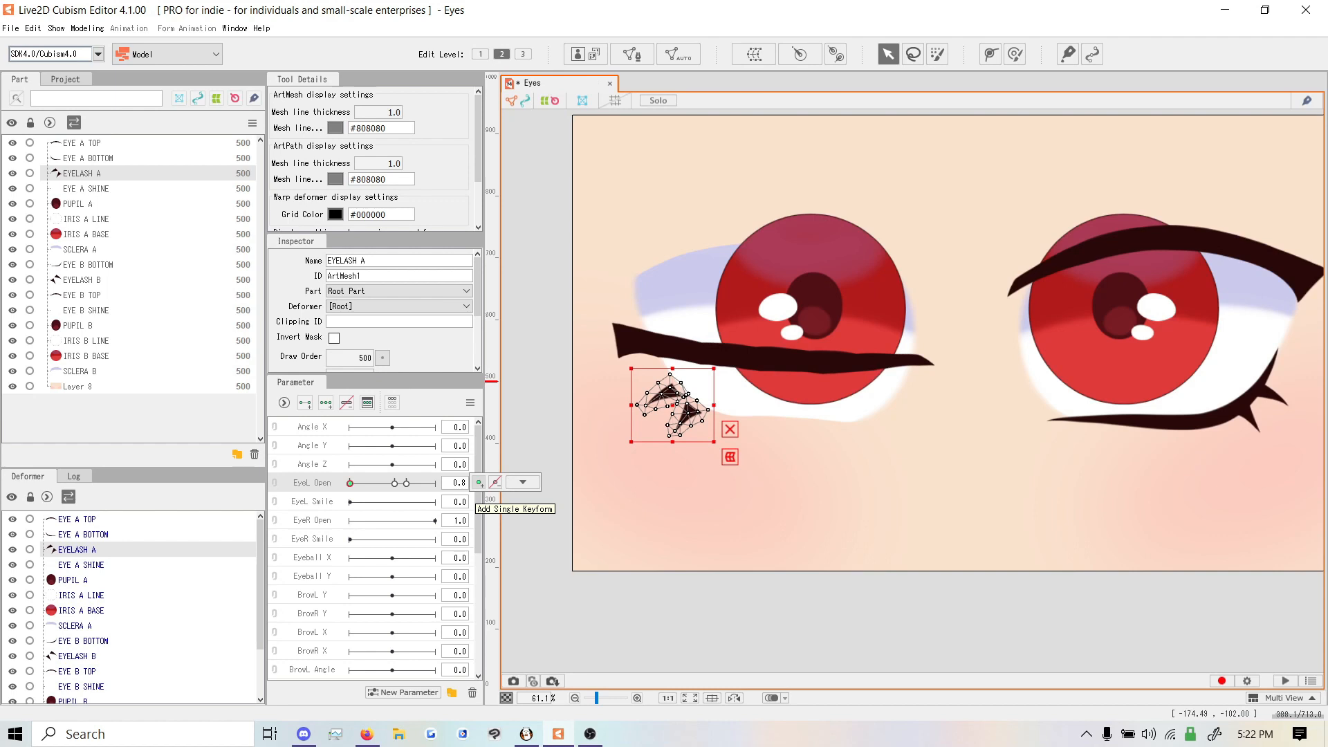
pyautogui.press('Return')
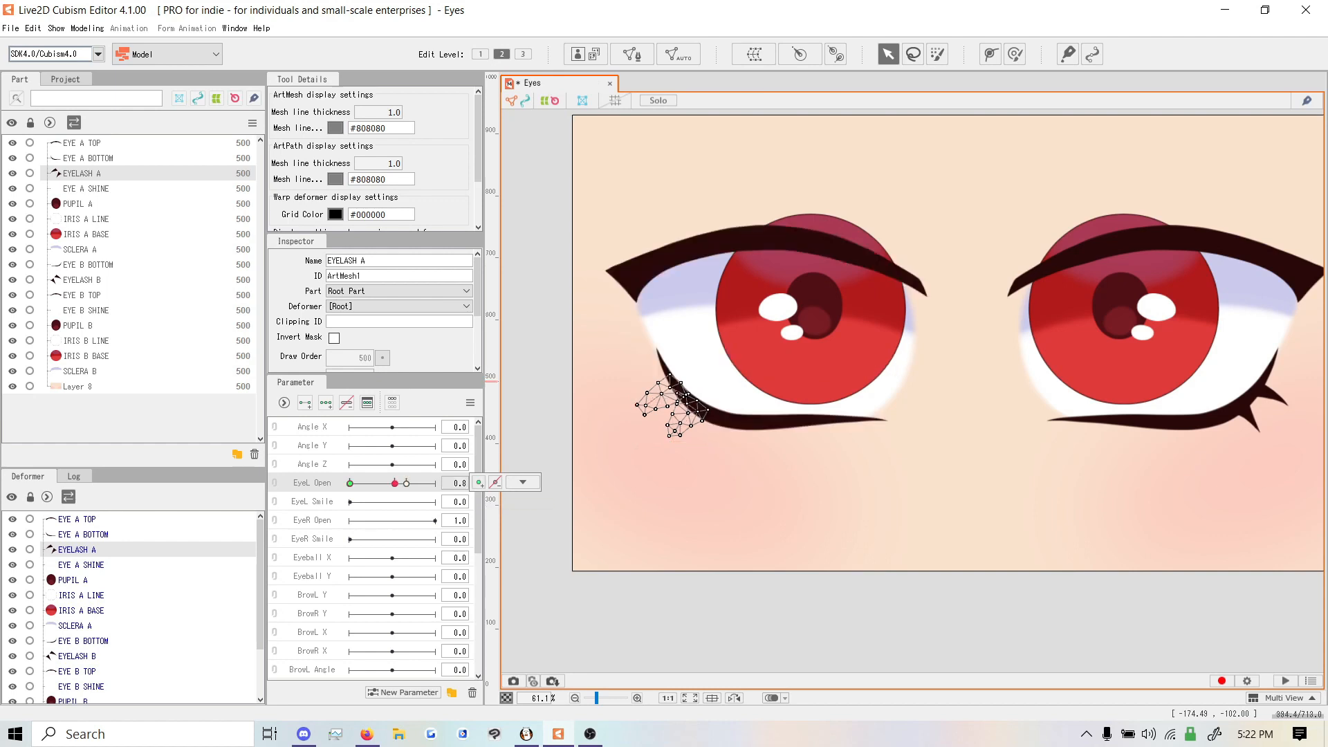
pyautogui.write('0')
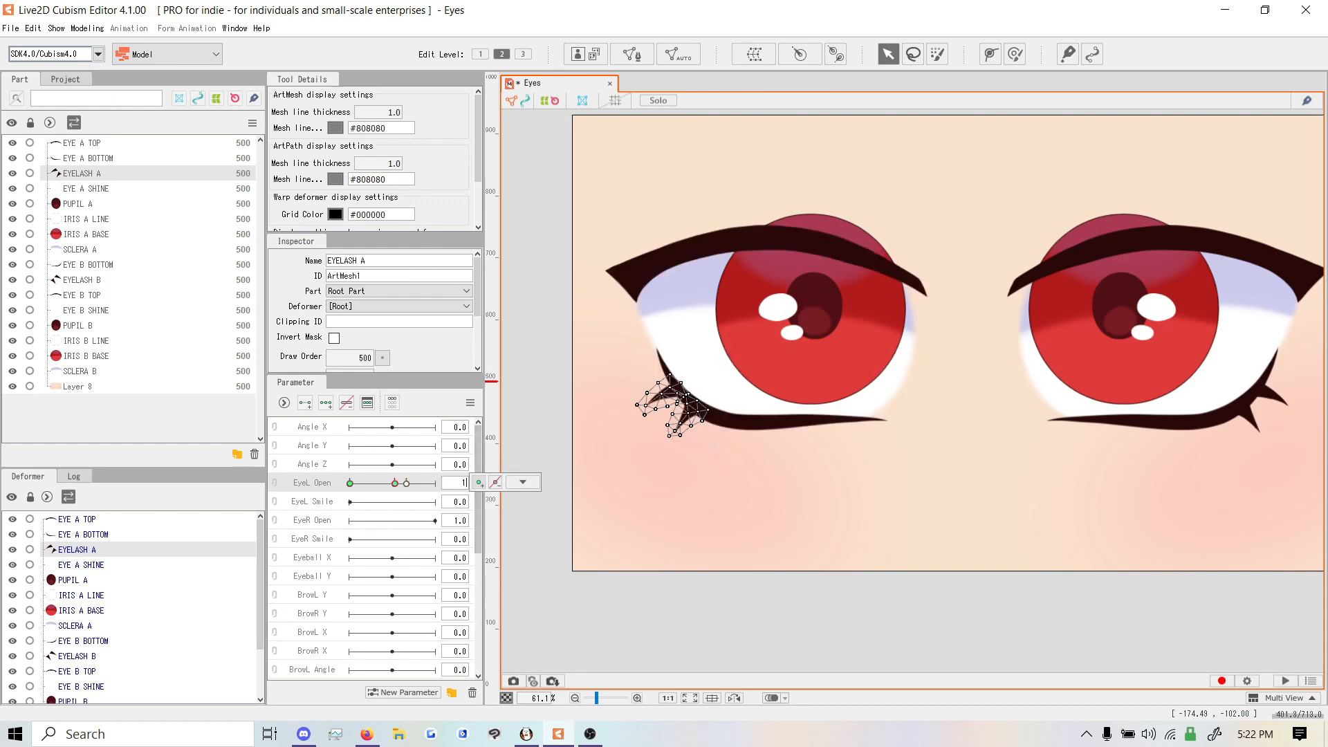
pyautogui.press('Return')
pyautogui.moveTo(714, 315); pyautogui.dragTo(703, 307)
pyautogui.moveTo(350, 484); pyautogui.dragTo(394, 484)
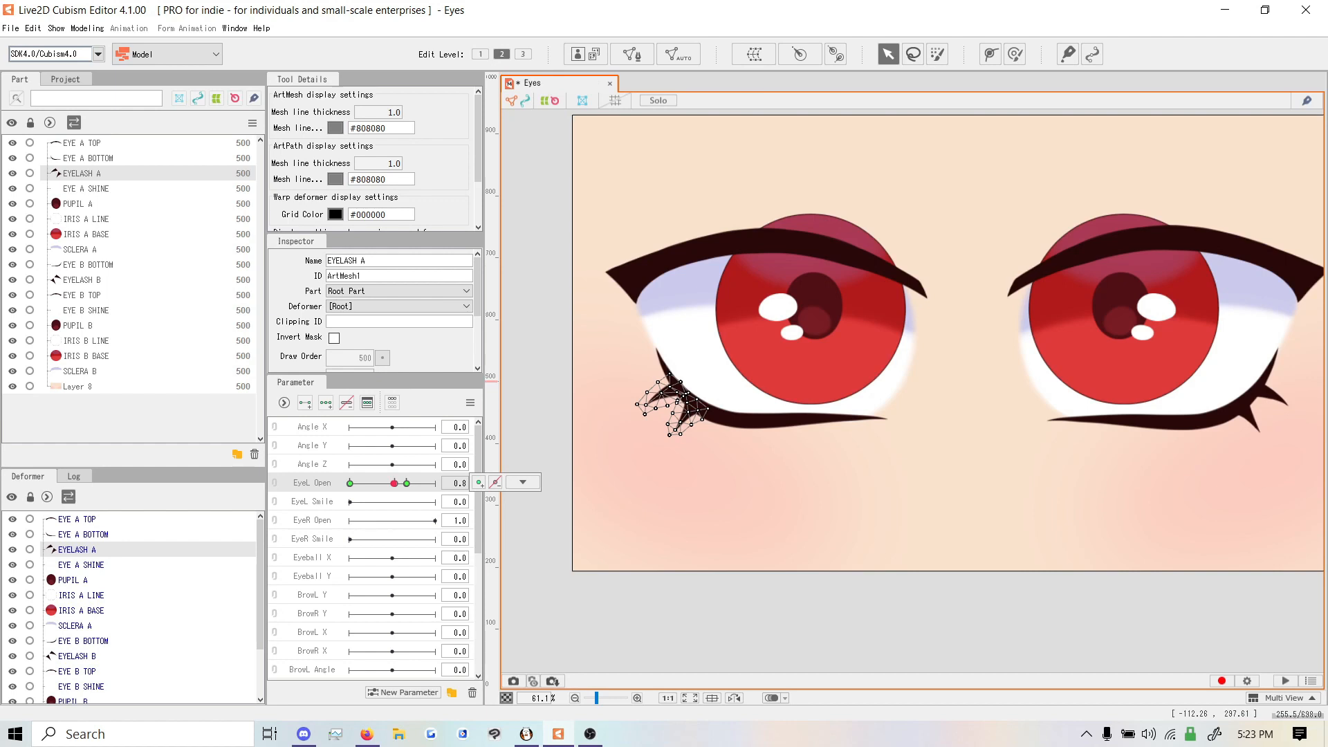
# Build a manual mesh for SCLERA A with an outer and an inner ring of vertices, and apply it
pyautogui.click(90, 249)
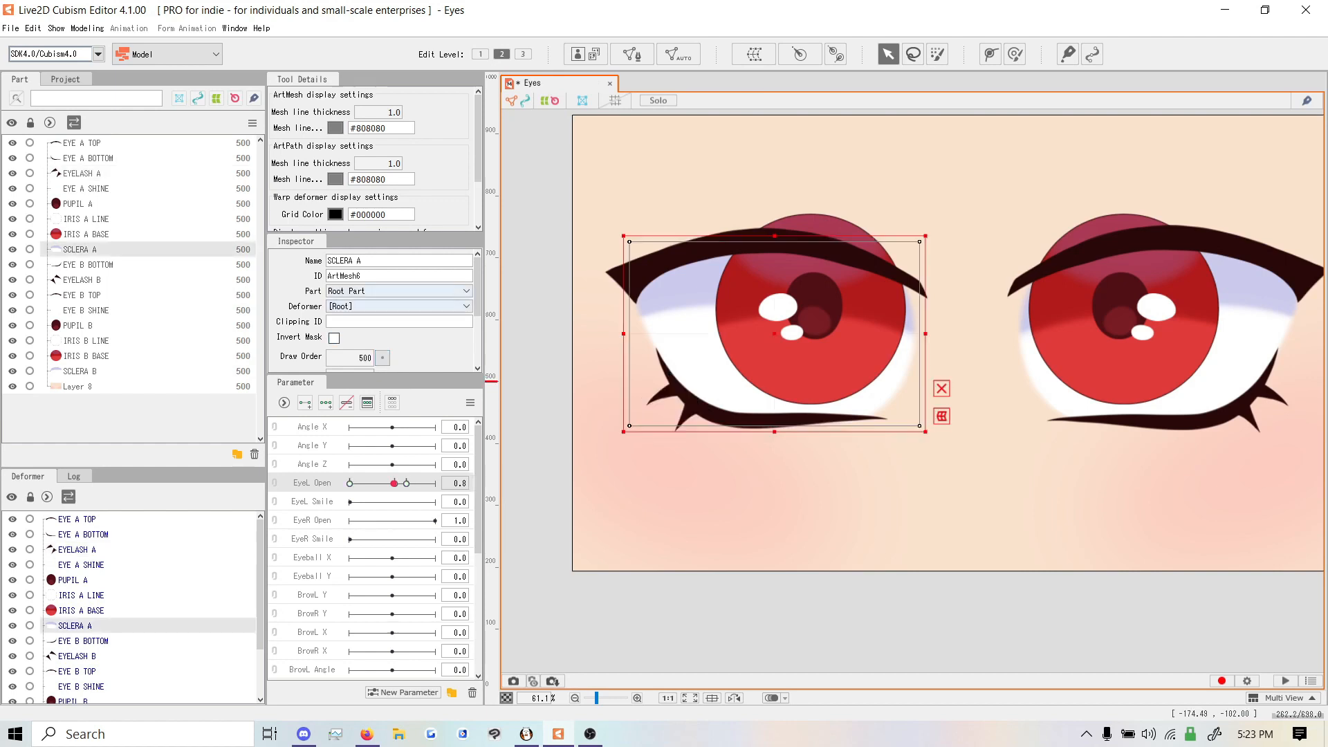
pyautogui.click(678, 54)
pyautogui.click(771, 264)
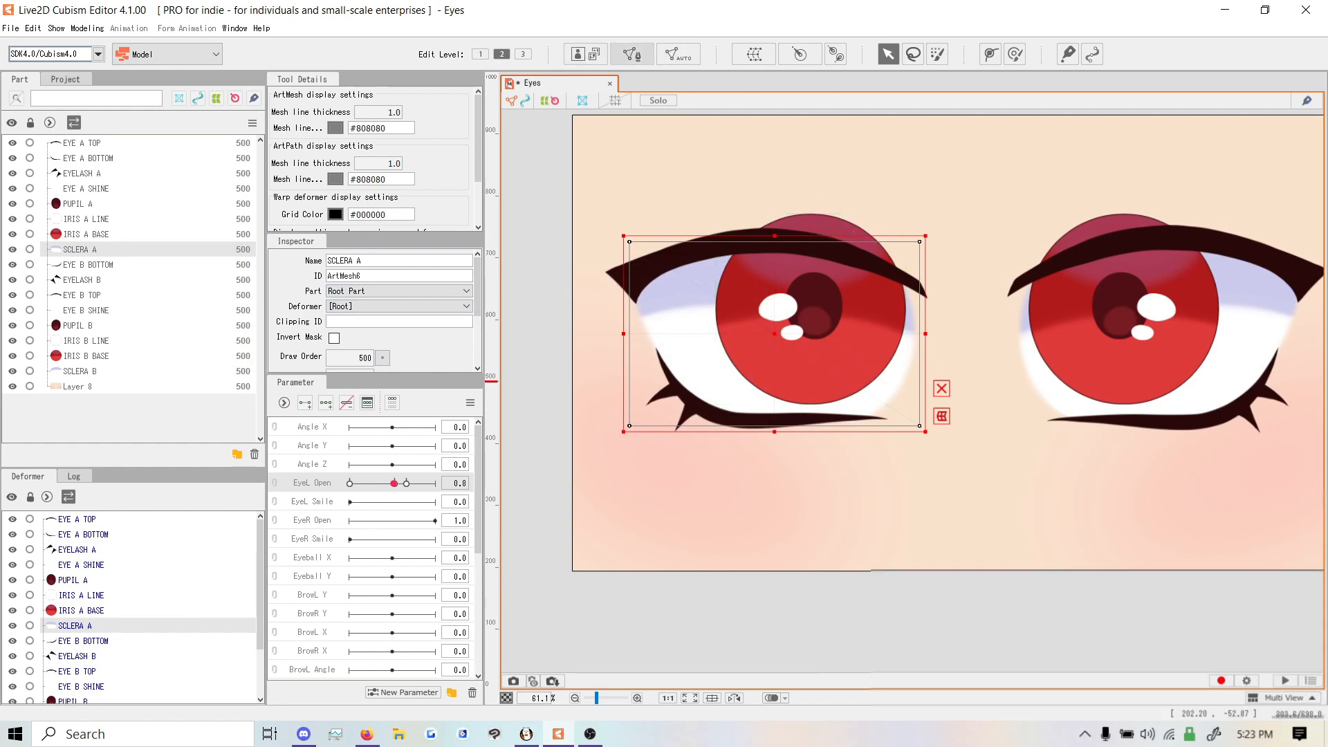
pyautogui.click(632, 54)
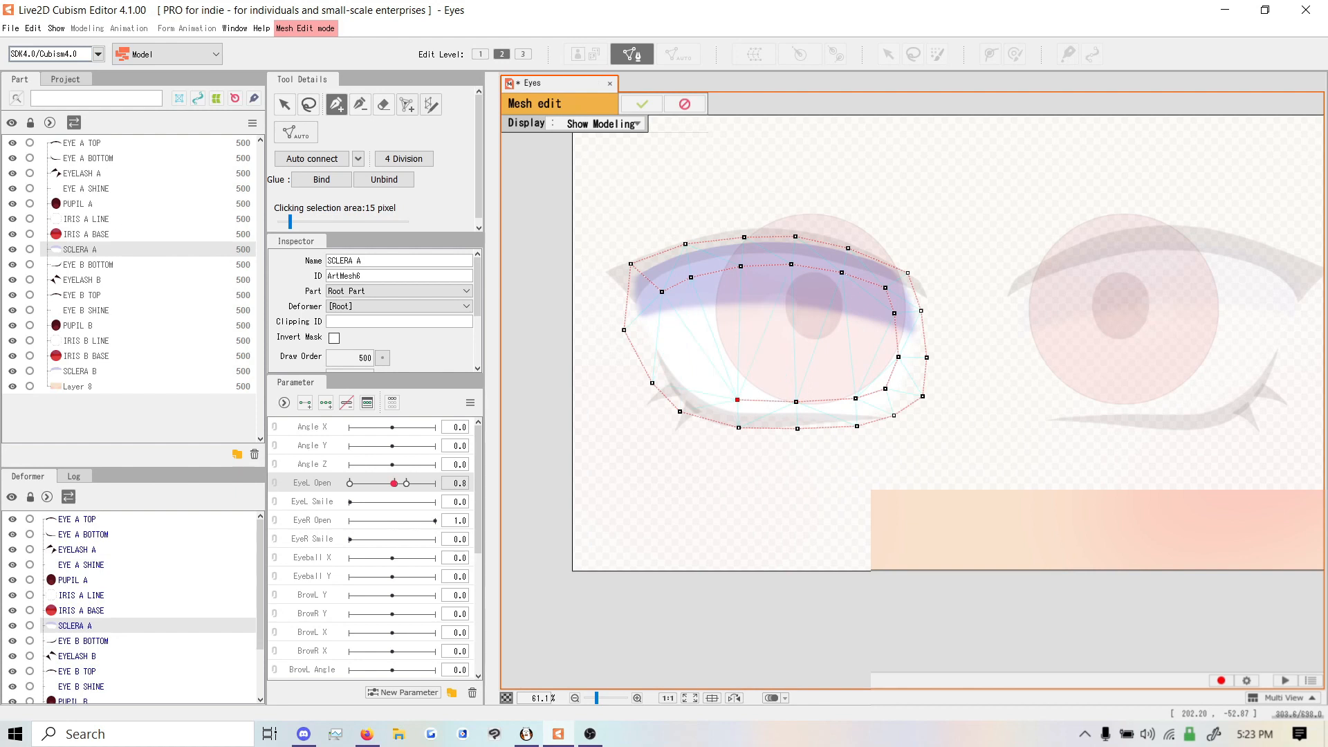
pyautogui.click(694, 384)
pyautogui.click(658, 328)
pyautogui.click(662, 292)
pyautogui.click(685, 244)
pyautogui.click(691, 278)
pyautogui.click(744, 237)
pyautogui.click(741, 266)
pyautogui.click(659, 328)
pyautogui.hotkey('ctrl', 'z')
pyautogui.click(641, 104)
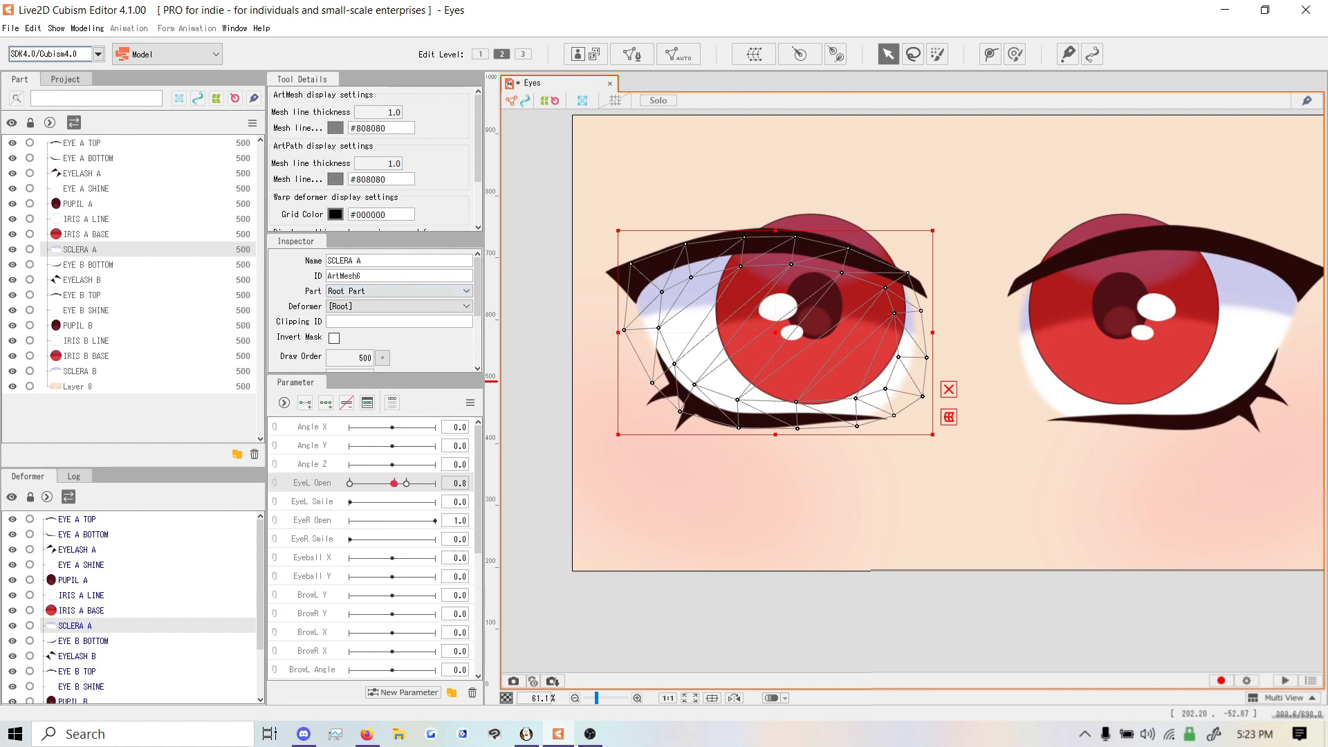
# Copy the SCLERA A ID, ArtMesh6, and set it as the clipping ID of IRIS A BASE
pyautogui.hotkey('ctrl', 'a')
pyautogui.hotkey('ctrl', 'c')
pyautogui.click(85, 233)
pyautogui.click(351, 320)
pyautogui.hotkey('ctrl', 'v')
pyautogui.press('Return')
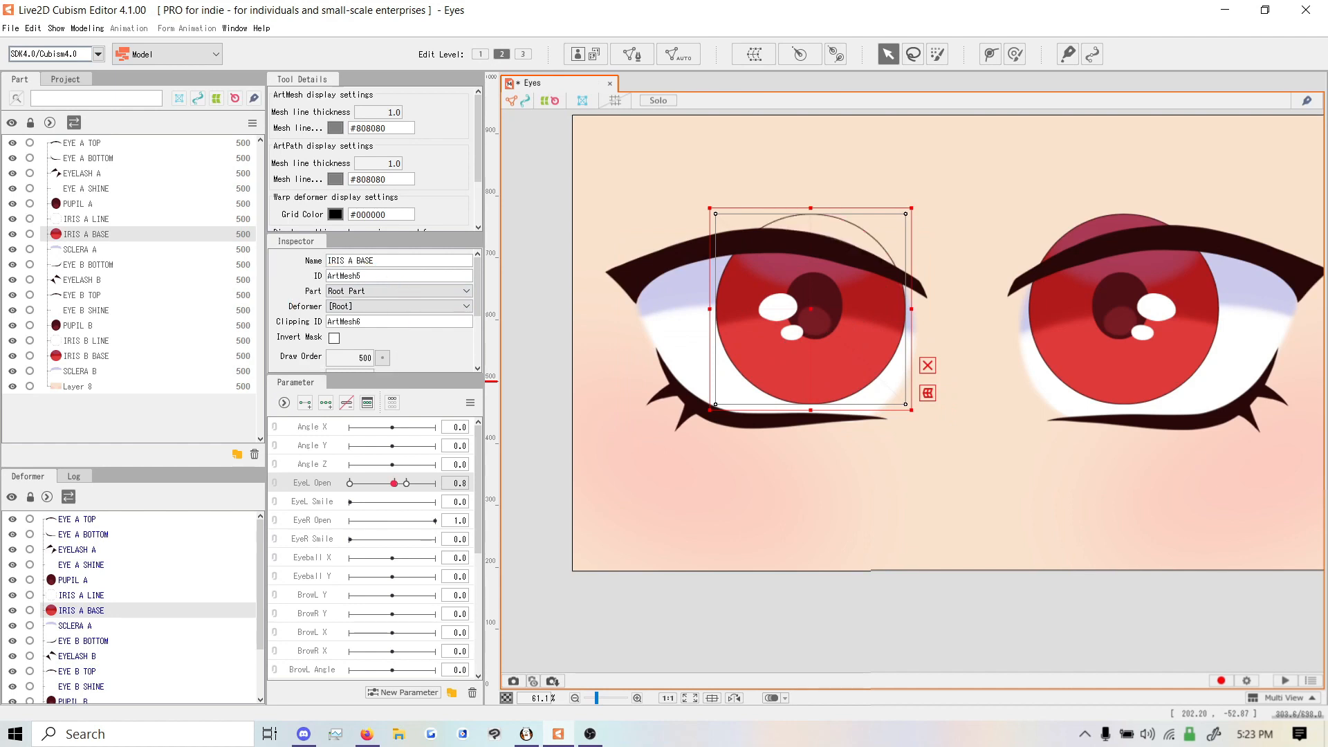
pyautogui.moveTo(816, 346)
pyautogui.mouseDown()
pyautogui.moveTo(752, 387)
pyautogui.moveTo(702, 275)
pyautogui.moveTo(891, 374)
pyautogui.moveTo(845, 436)
pyautogui.moveTo(893, 447)
pyautogui.moveTo(756, 282)
pyautogui.moveTo(818, 310)
pyautogui.moveTo(816, 346)
pyautogui.mouseUp()
# Set the clipping ID of IRIS A LINE, PUPIL A and EYE A SHINE to ArtMesh6
pyautogui.click(87, 220)
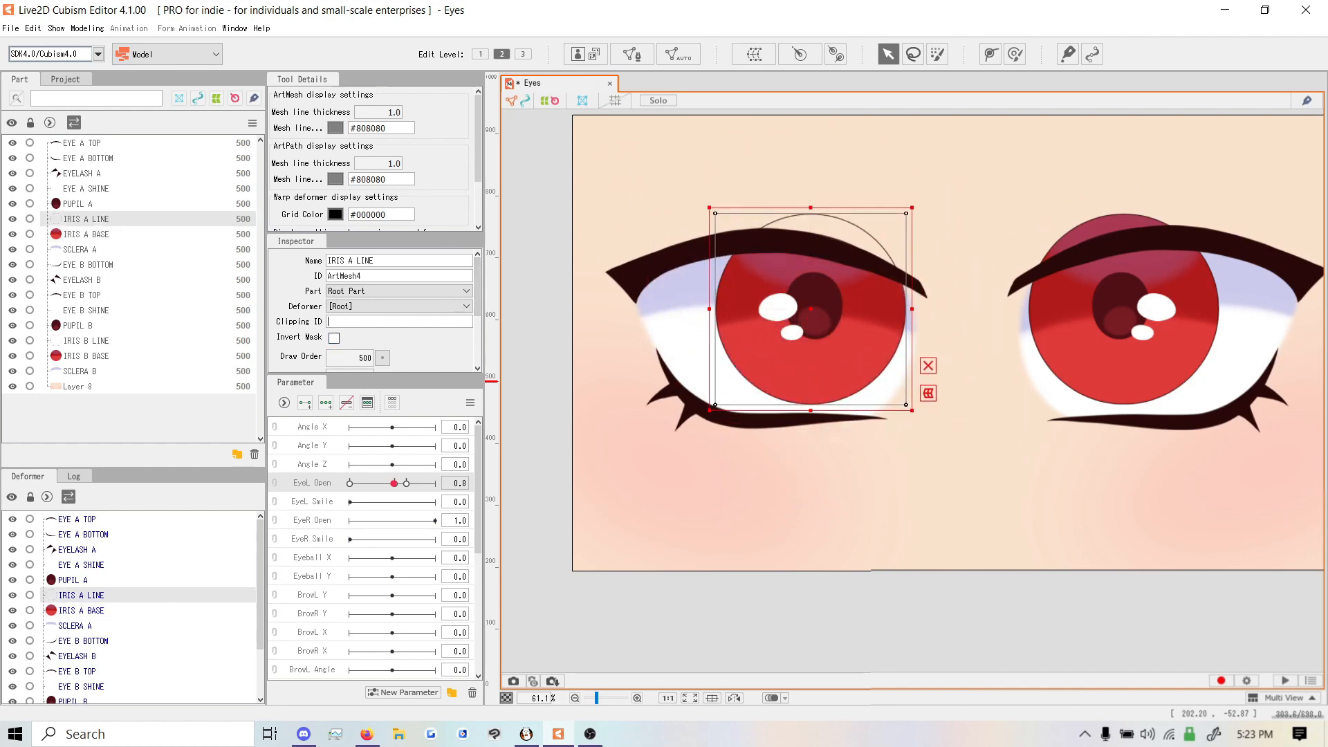
pyautogui.hotkey('ctrl', 'v')
pyautogui.press('Return')
pyautogui.click(73, 580)
pyautogui.click(384, 322)
pyautogui.hotkey('ctrl', 'v')
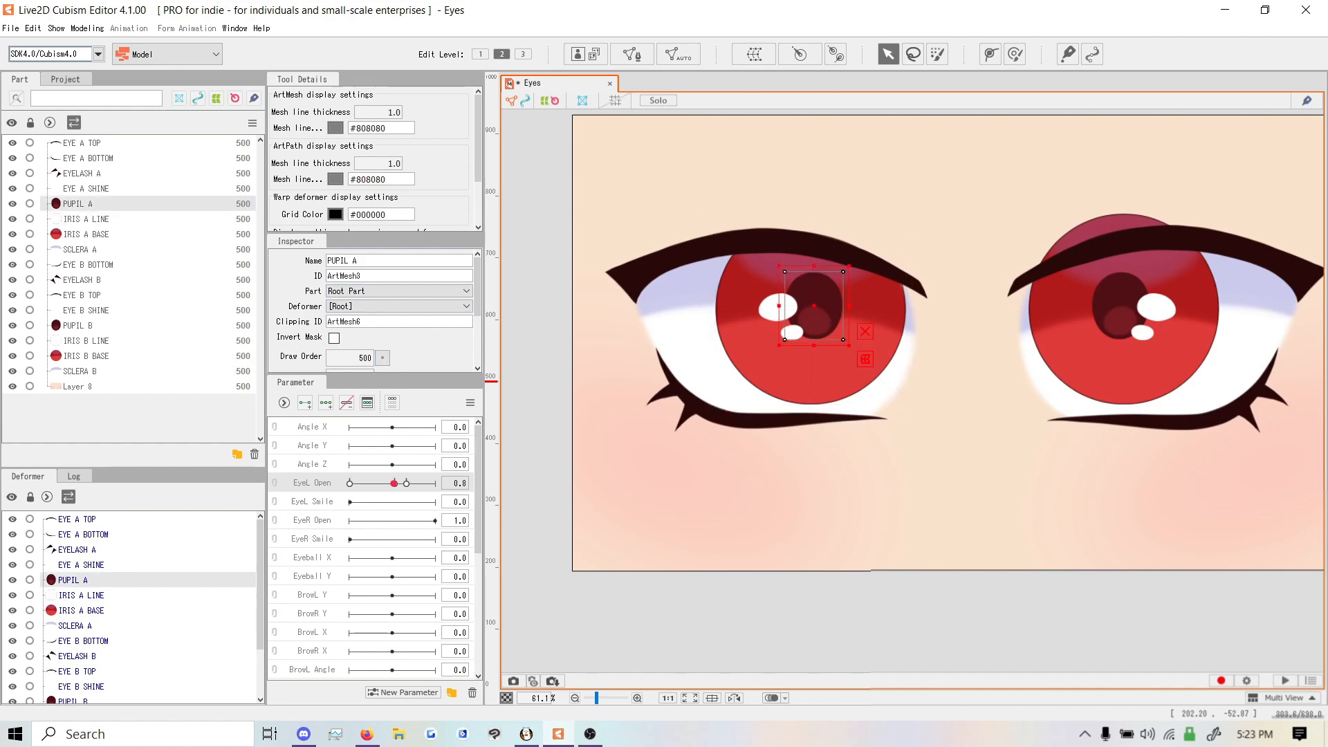
pyautogui.click(85, 189)
pyautogui.click(384, 322)
pyautogui.hotkey('ctrl', 'v')
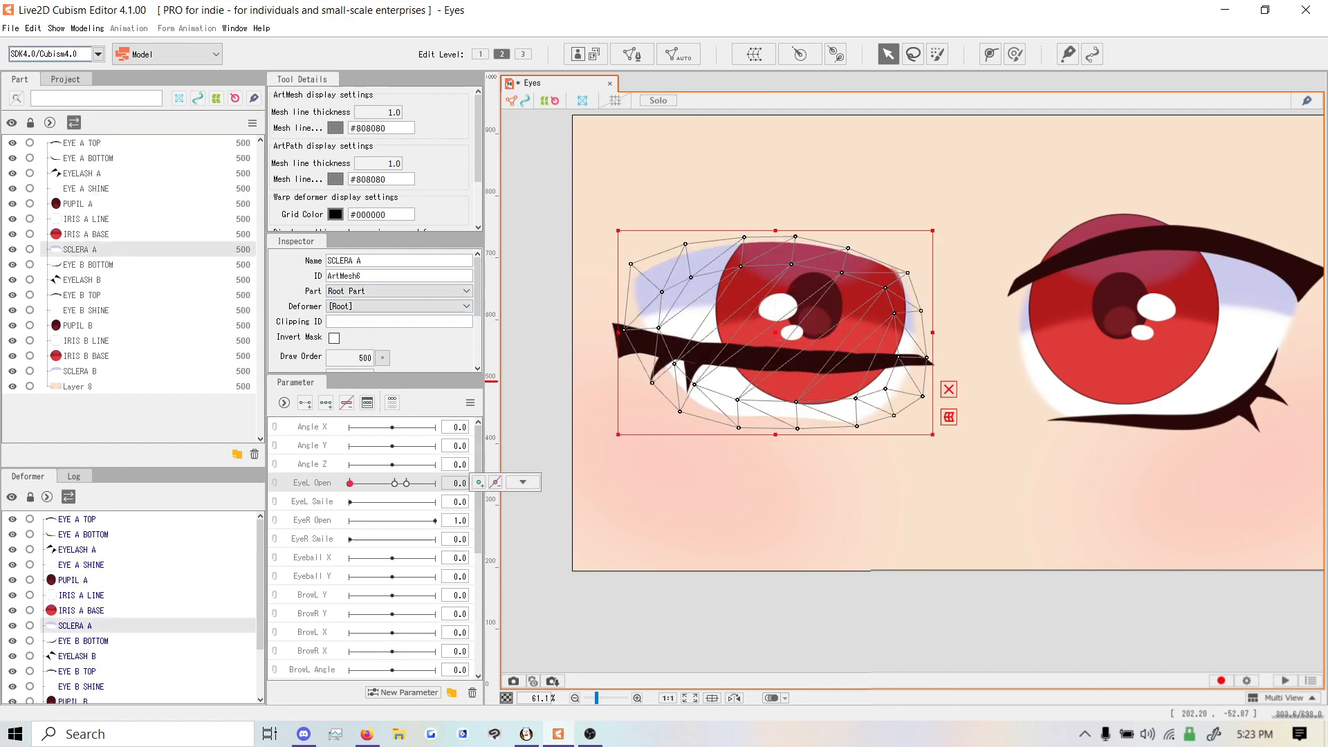
# Add a keyform for SCLERA A at 0.0 on the EyeL Open parameter
pyautogui.moveTo(349, 483); pyautogui.dragTo(413, 484)
pyautogui.moveTo(775, 230)
pyautogui.mouseDown()
pyautogui.moveTo(775, 383)
pyautogui.moveTo(775, 187)
pyautogui.moveTo(775, 341)
pyautogui.moveTo(775, 195)
pyautogui.moveTo(775, 335)
pyautogui.moveTo(775, 203)
pyautogui.moveTo(775, 231)
pyautogui.mouseUp()
pyautogui.moveTo(413, 483); pyautogui.dragTo(349, 483)
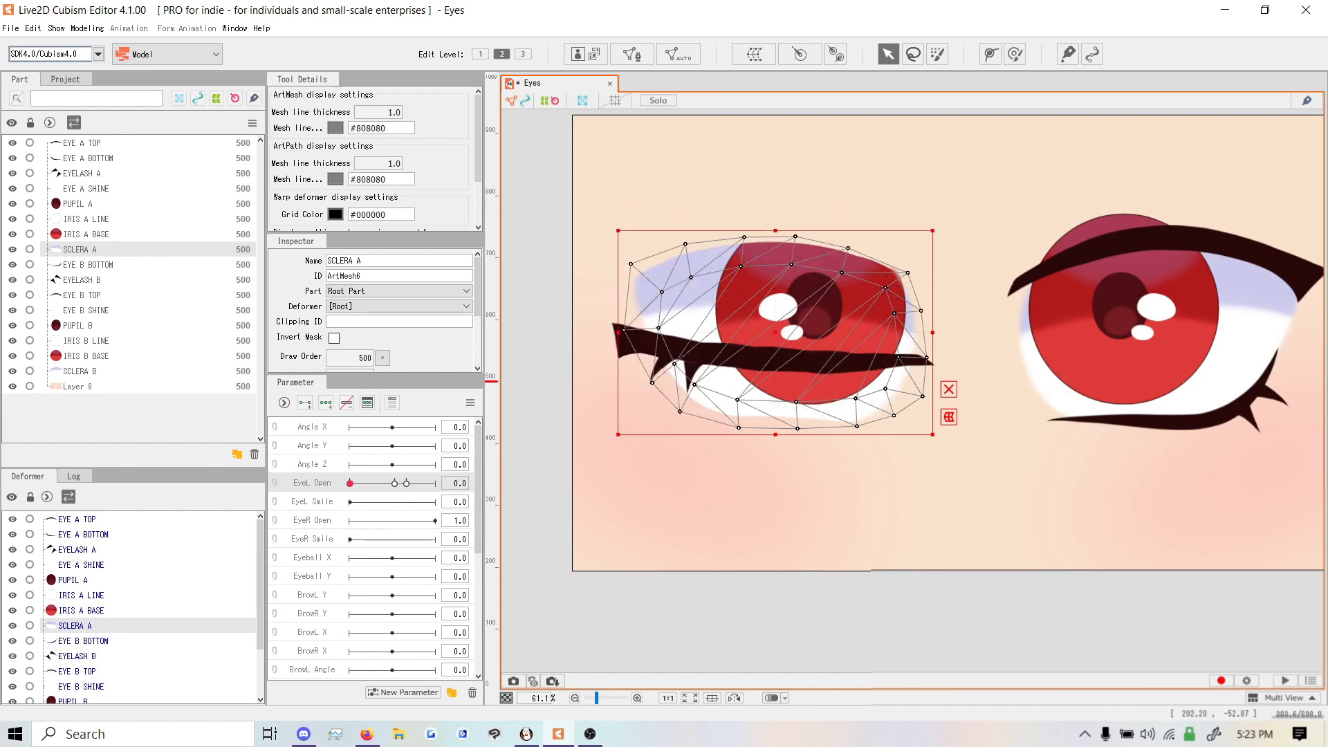
pyautogui.click(479, 482)
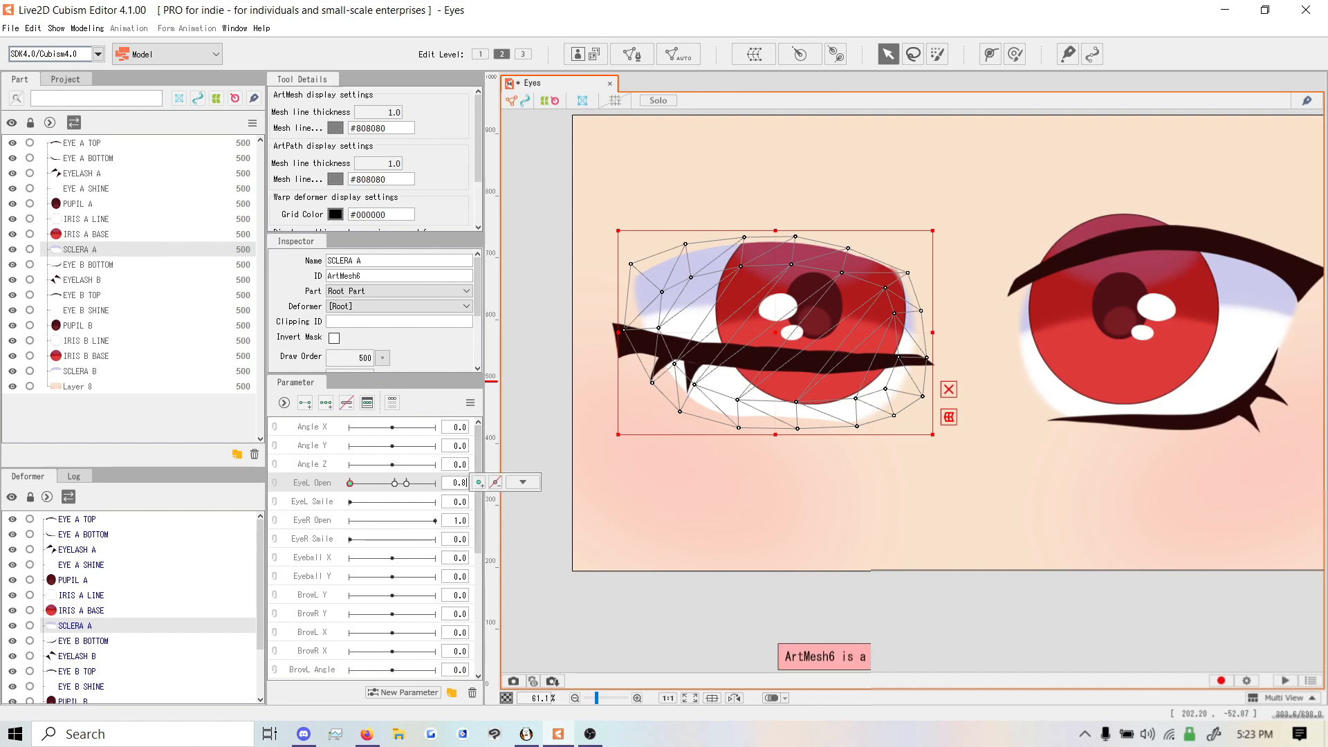
# Add SCLERA A keyforms on EyeL Open at 0.8 and 1.0, and return the parameter to 0.0
pyautogui.click(460, 482)
pyautogui.write('0.8')
pyautogui.press('Return')
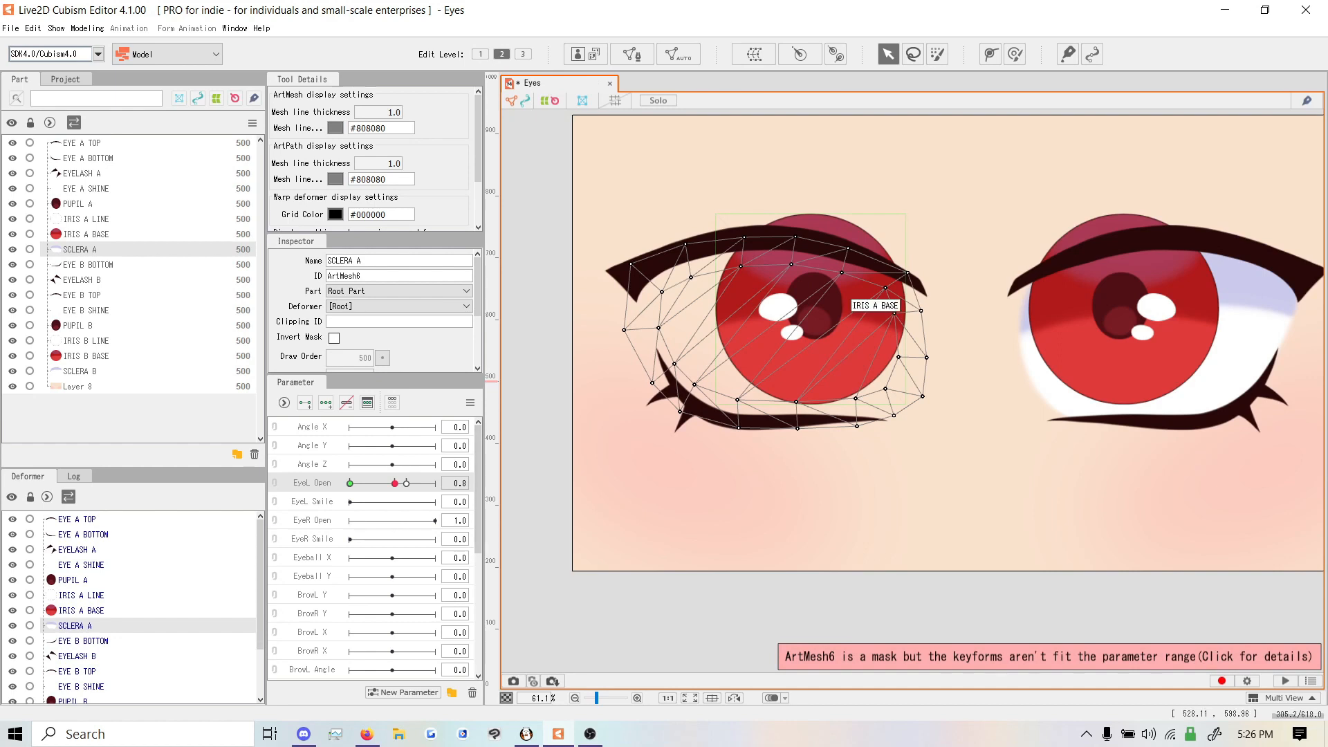
pyautogui.click(849, 306)
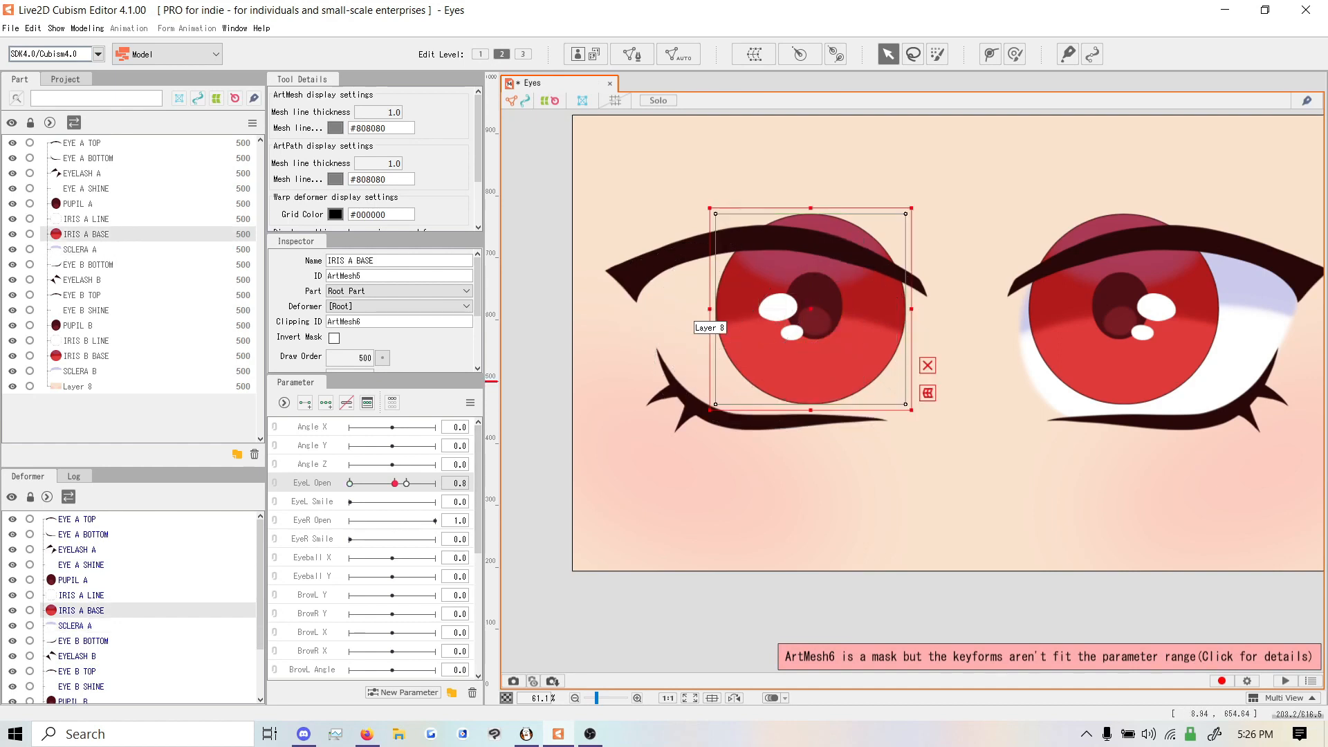
pyautogui.moveTo(395, 483); pyautogui.dragTo(350, 483)
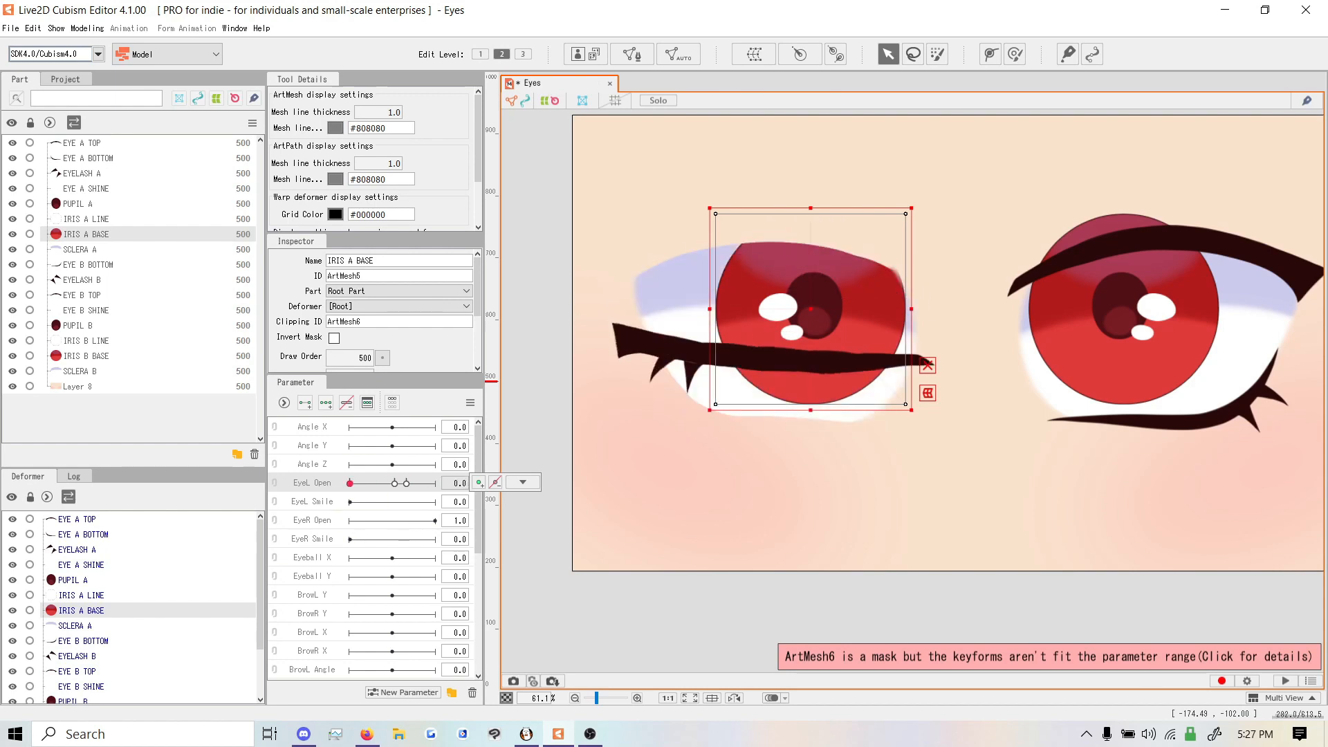
pyautogui.click(80, 249)
pyautogui.moveTo(350, 482); pyautogui.dragTo(394, 483)
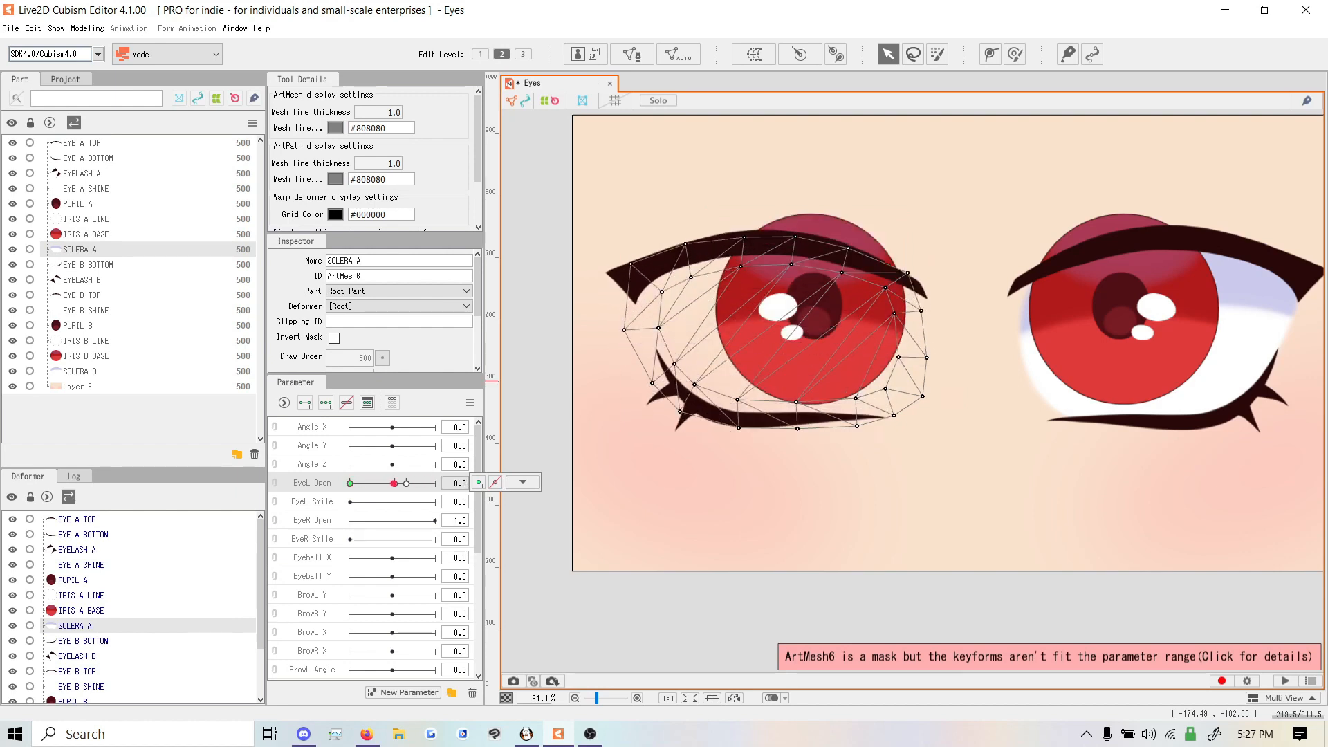
pyautogui.click(523, 482)
pyautogui.write('0.')
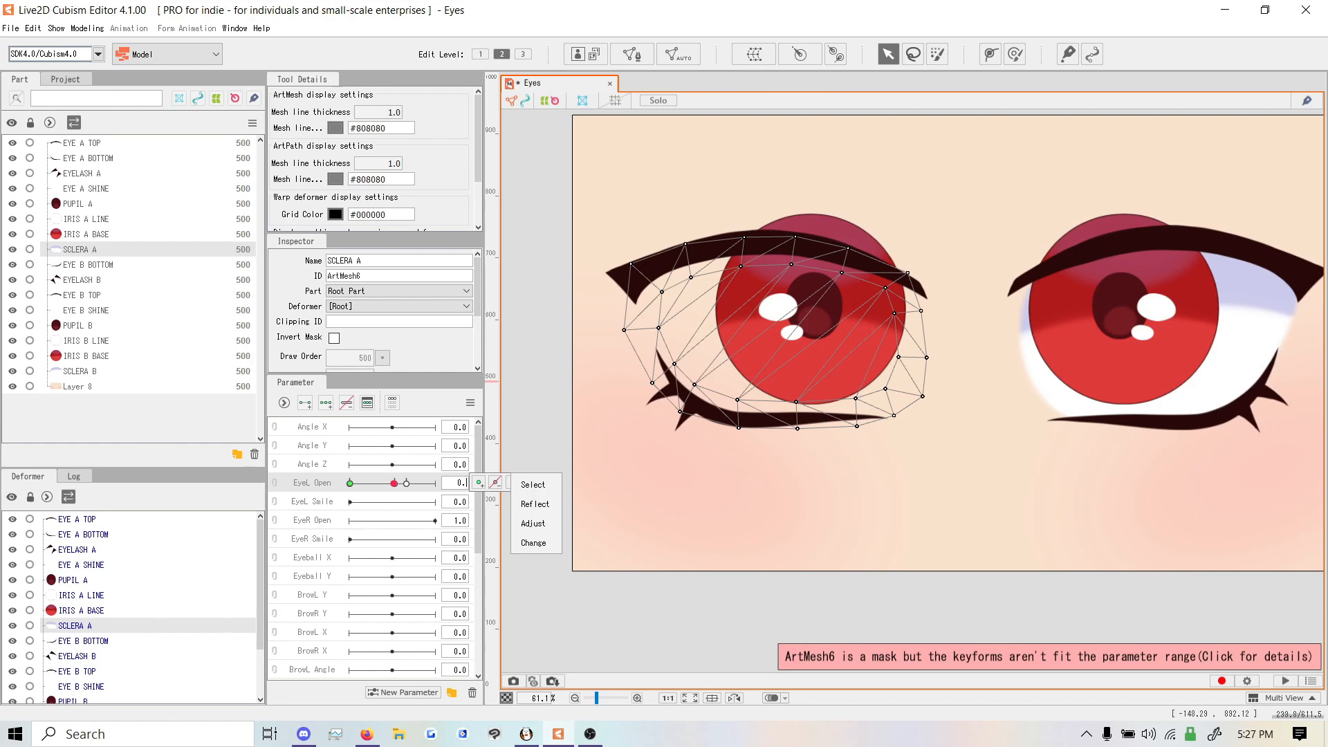
pyautogui.write('8')
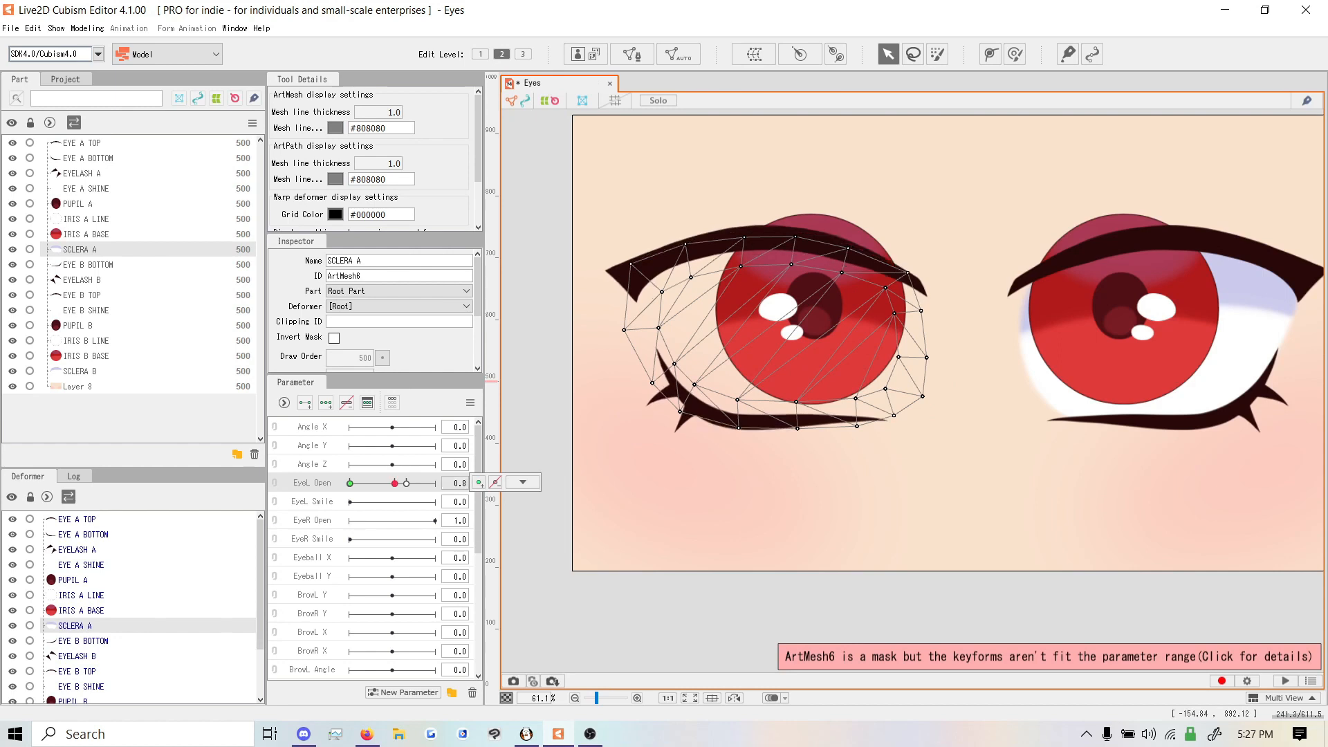
pyautogui.press('Return')
pyautogui.write('0')
pyautogui.press('Return')
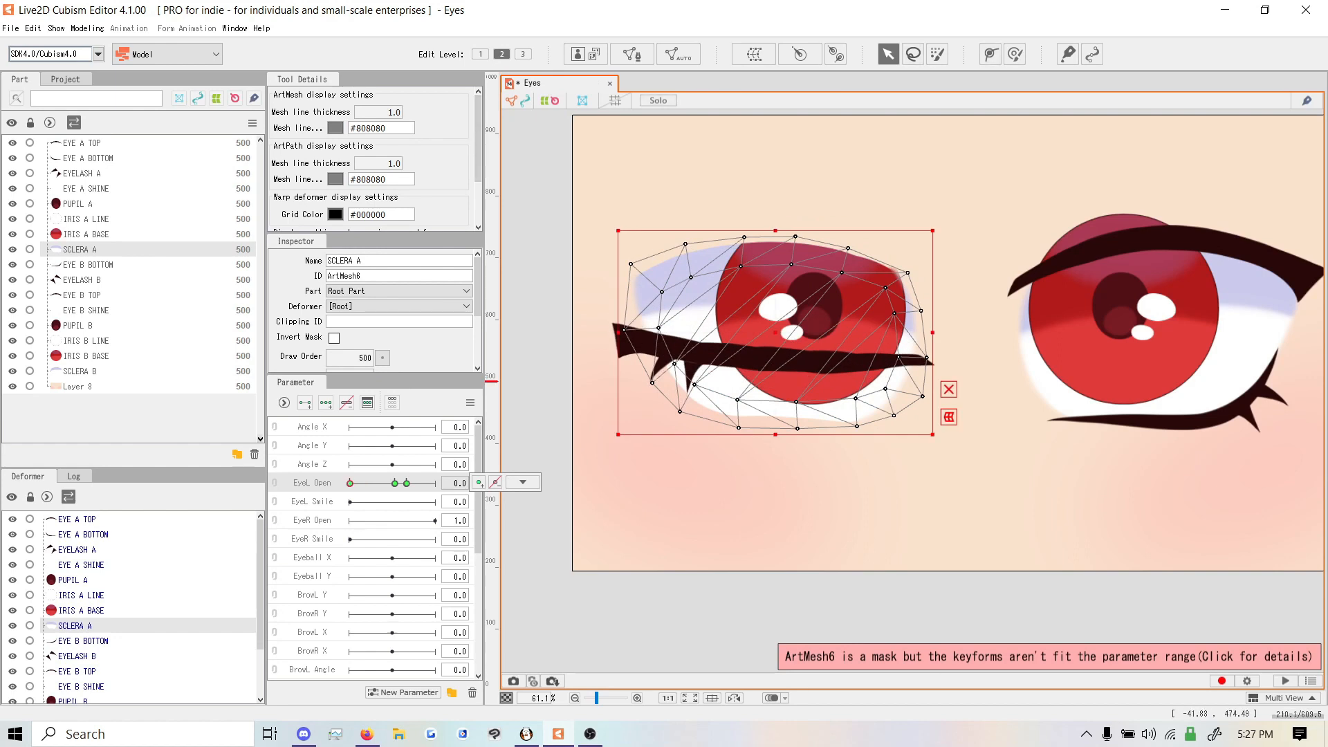
# At EyeL Open 0.0, move the upper inner-ring vertices of the SCLERA A mesh down onto the closed lid line
pyautogui.moveTo(658, 328); pyautogui.dragTo(655, 344)
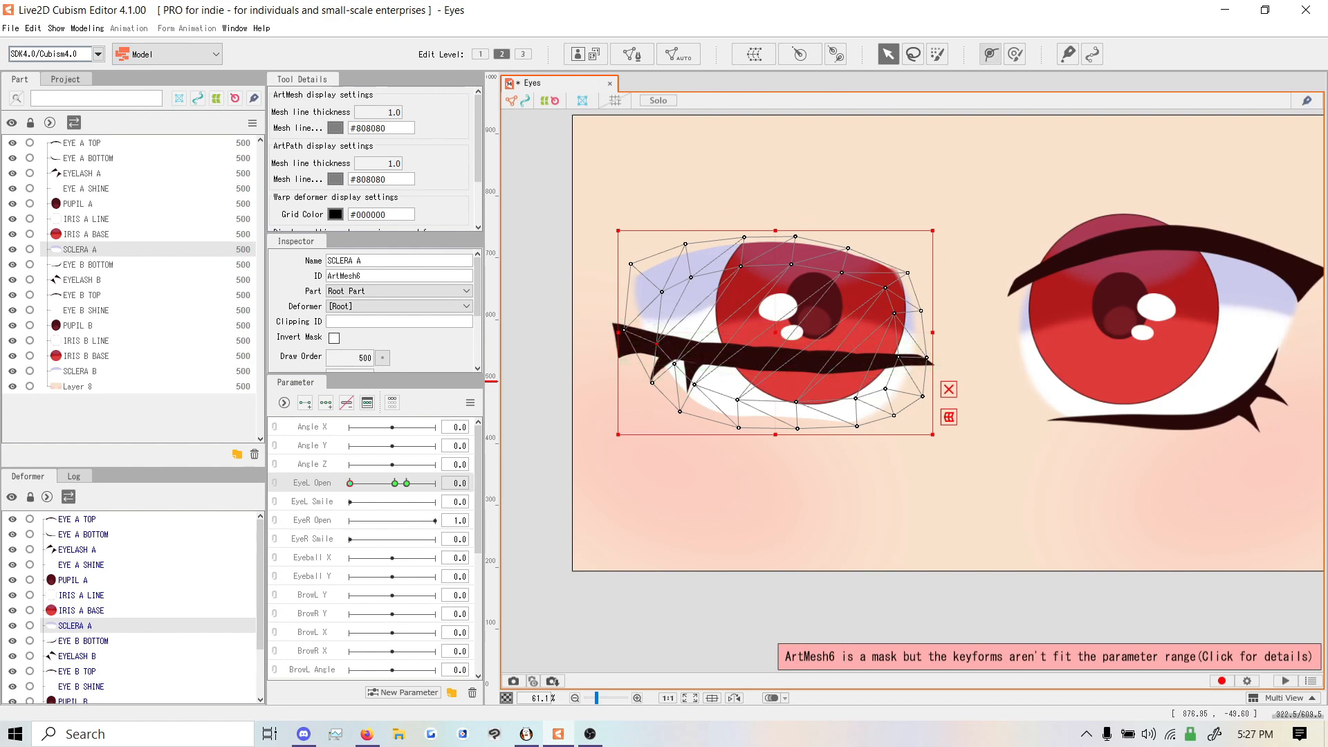
pyautogui.click(991, 54)
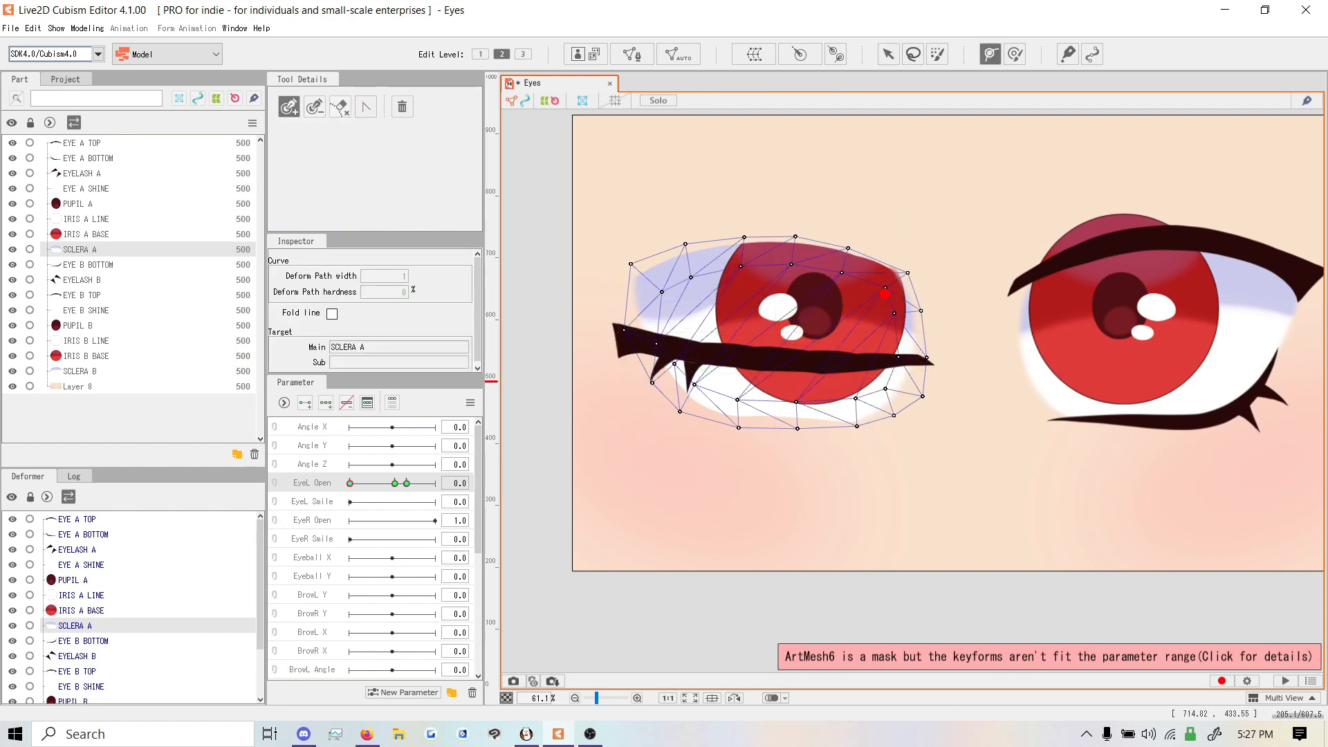
pyautogui.click(889, 54)
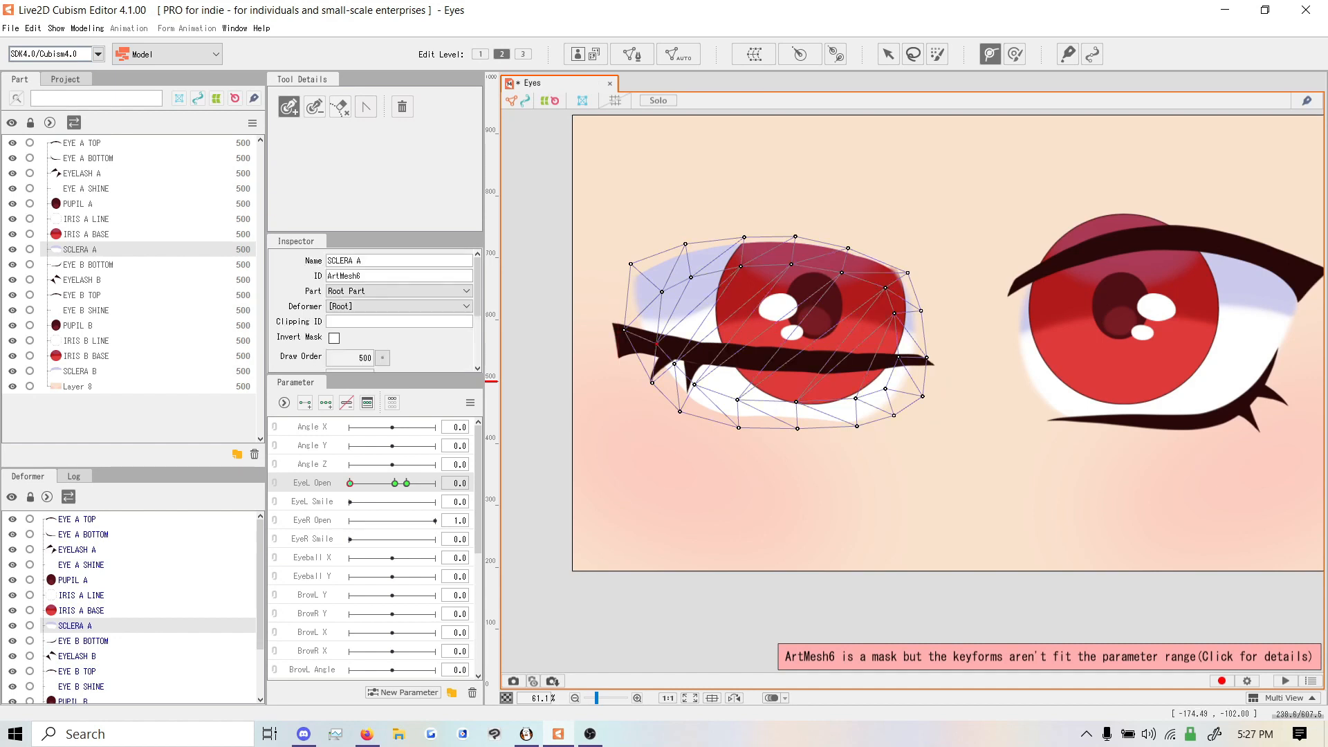
pyautogui.click(889, 54)
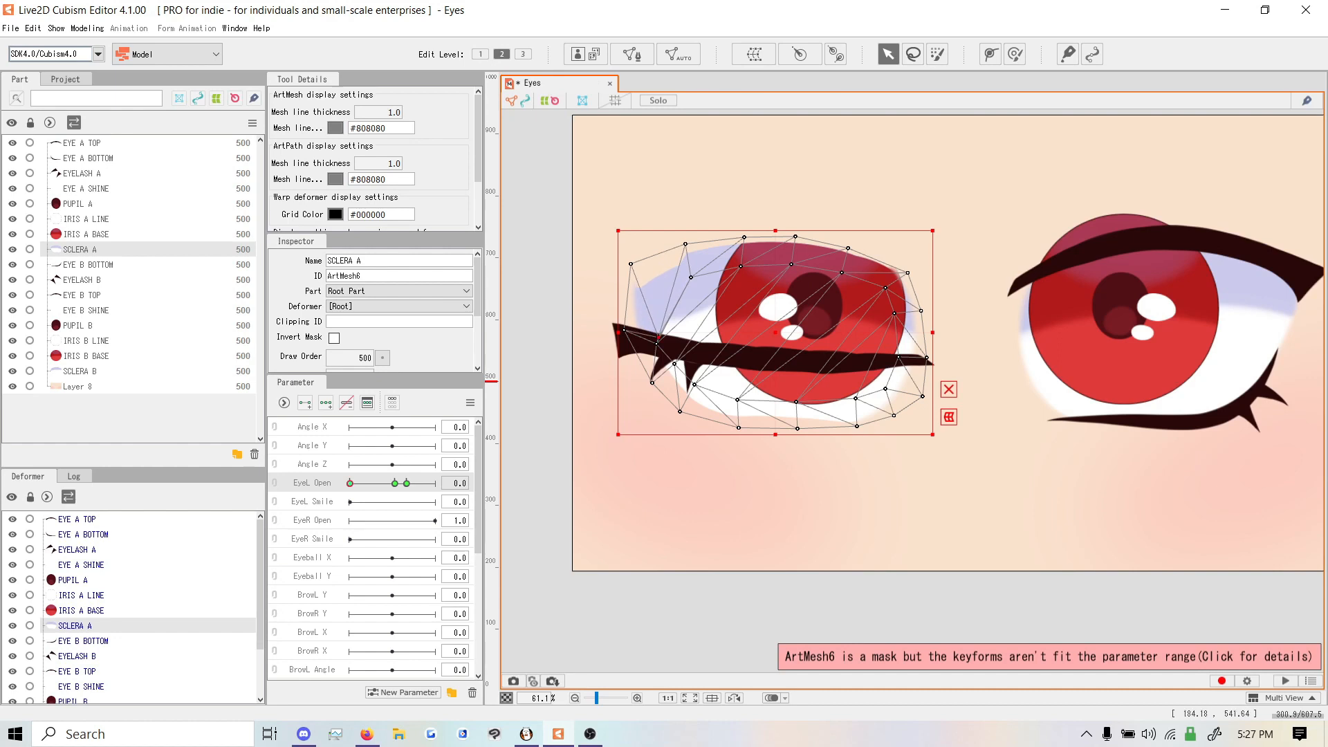
pyautogui.moveTo(691, 277); pyautogui.dragTo(683, 345)
pyautogui.moveTo(741, 267); pyautogui.dragTo(720, 350)
pyautogui.moveTo(791, 265); pyautogui.dragTo(765, 352)
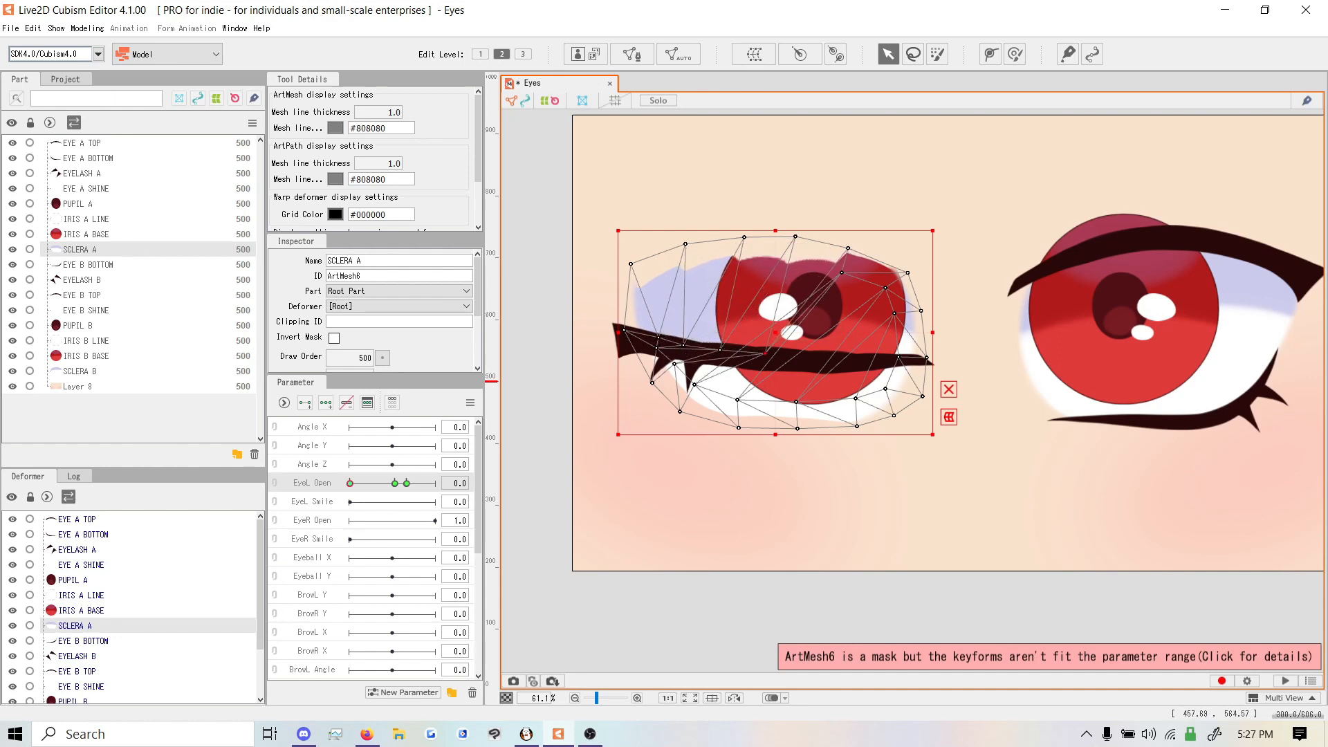
pyautogui.moveTo(842, 271); pyautogui.dragTo(811, 358)
pyautogui.moveTo(885, 288); pyautogui.dragTo(850, 354)
pyautogui.moveTo(894, 313); pyautogui.dragTo(899, 354)
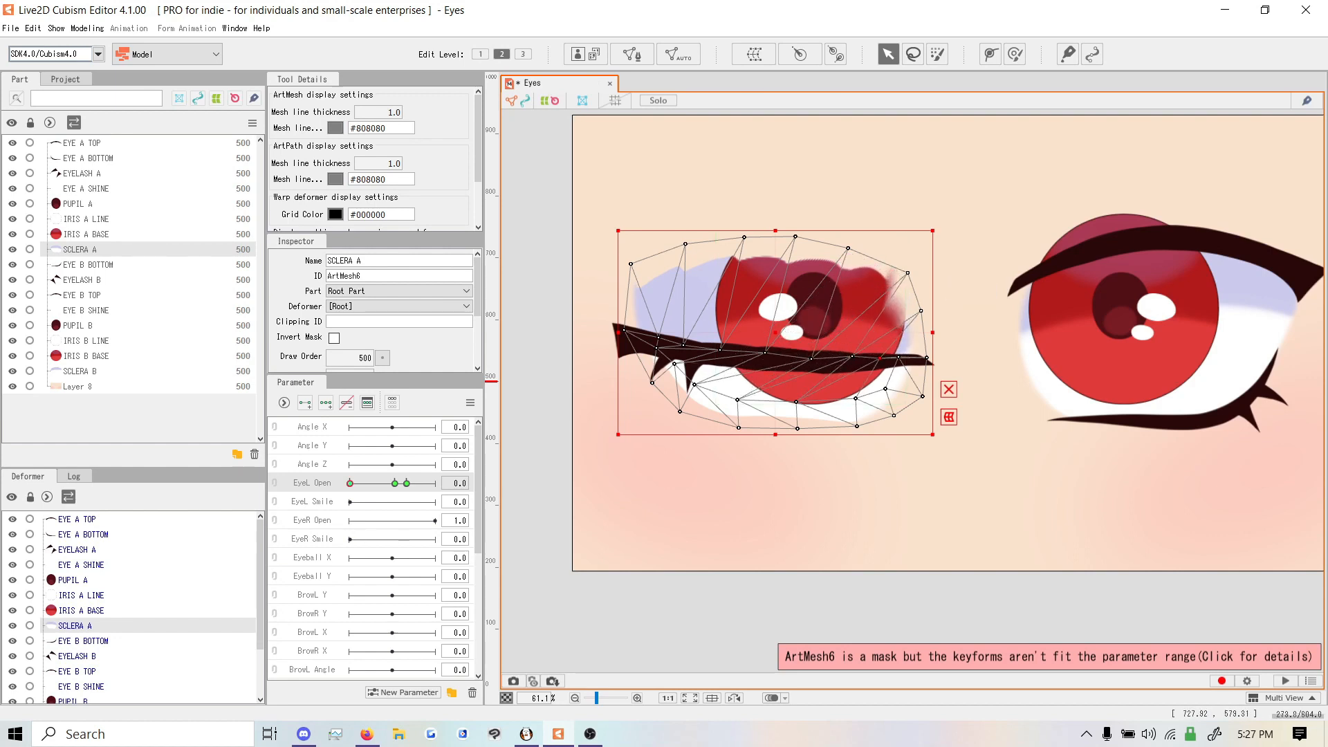
# Bring the upper outer-ring vertices of SCLERA A down onto the closed lid line at EyeL Open 0.0
pyautogui.moveTo(907, 273); pyautogui.dragTo(879, 358)
pyautogui.moveTo(847, 248); pyautogui.dragTo(838, 354)
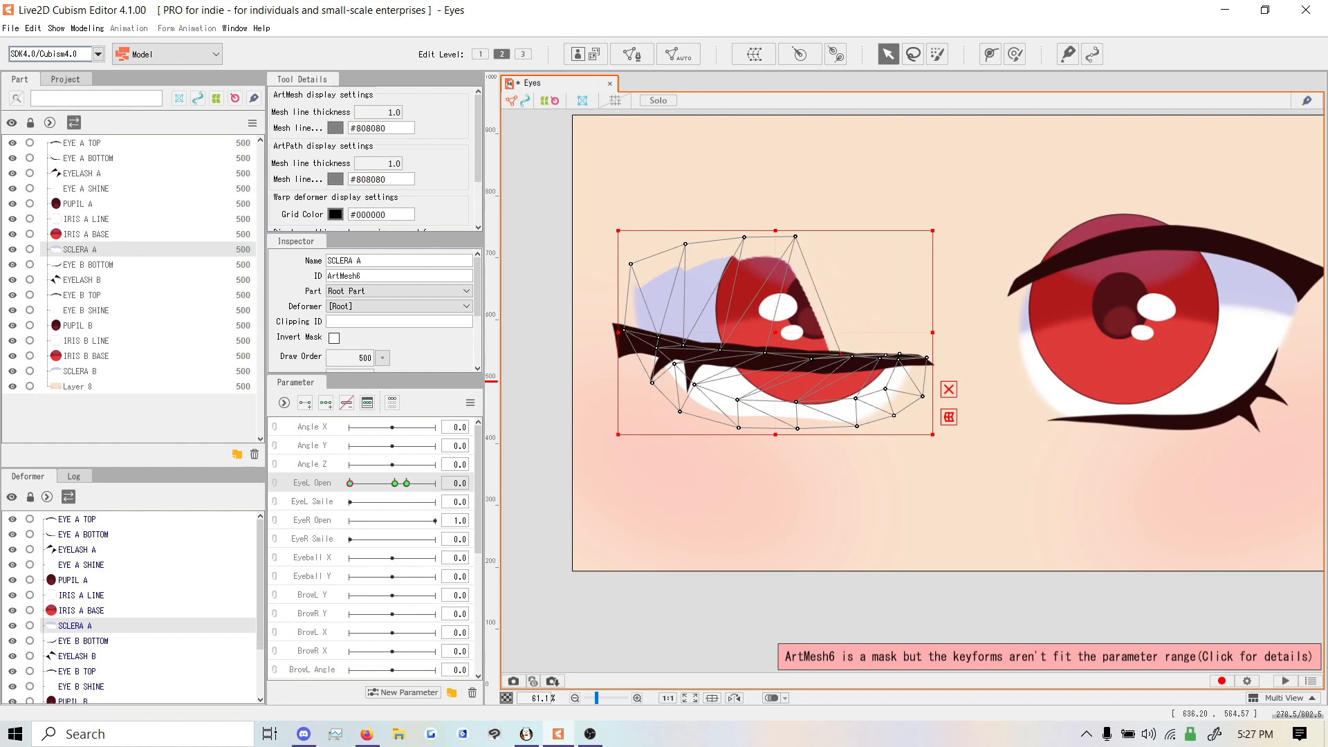
pyautogui.moveTo(795, 236); pyautogui.dragTo(791, 350)
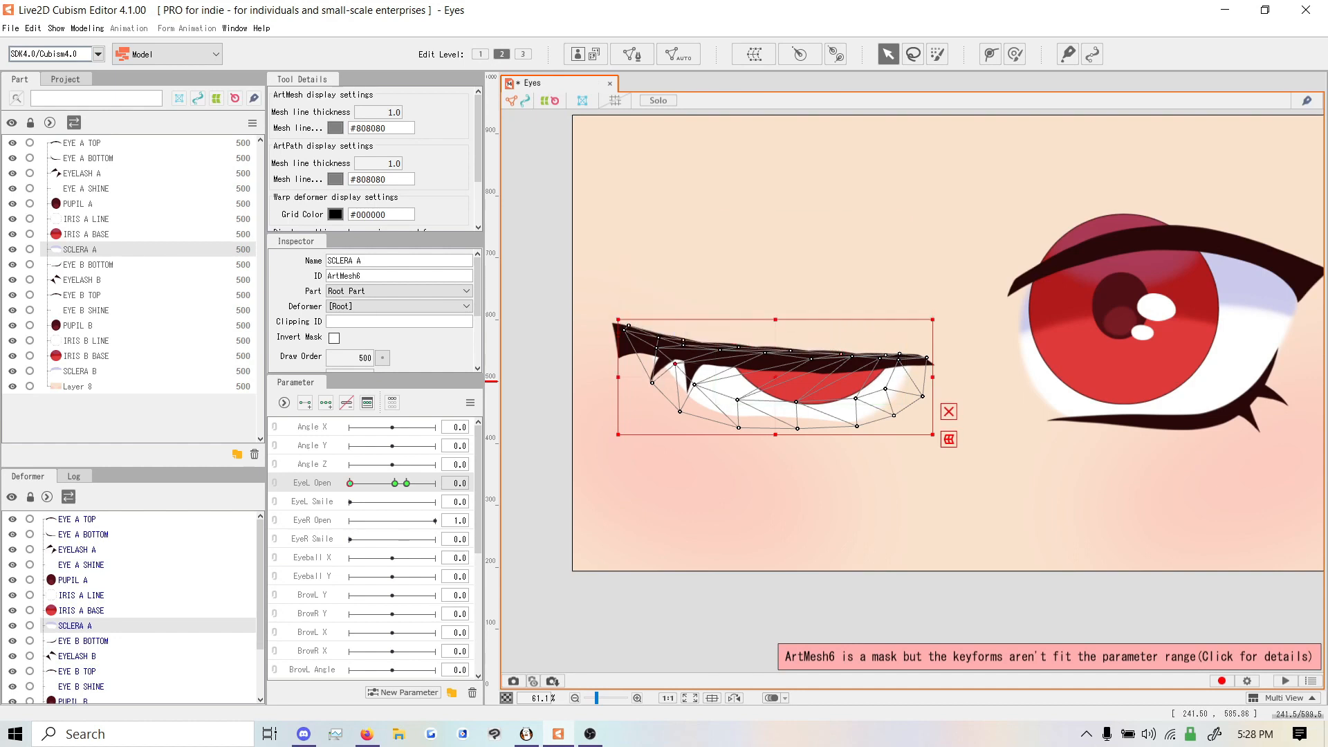
# Raise the lower vertices of SCLERA A into the closed lid line so the sclera and iris are hidden at EyeL Open 0.0
pyautogui.moveTo(674, 363)
pyautogui.mouseDown()
pyautogui.moveTo(677, 350)
pyautogui.moveTo(698, 356)
pyautogui.mouseUp()
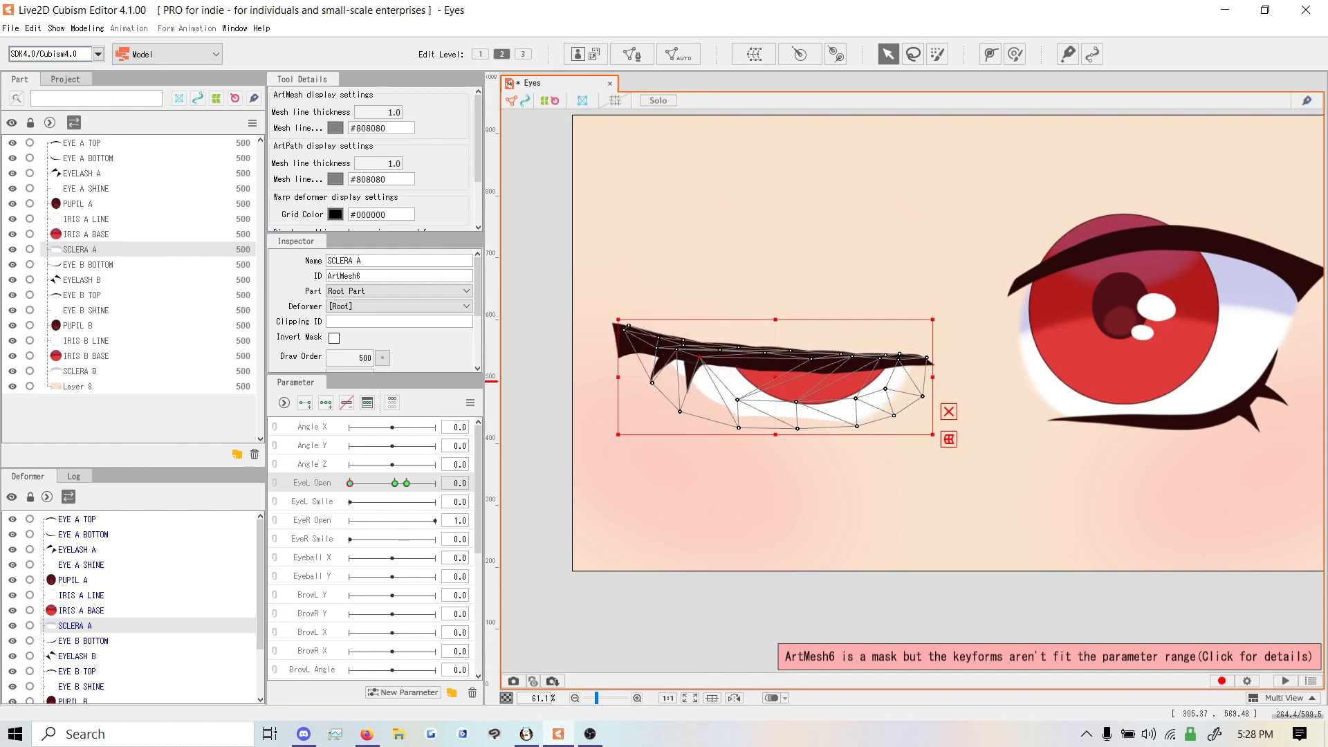
pyautogui.moveTo(350, 483)
pyautogui.mouseDown()
pyautogui.moveTo(415, 484)
pyautogui.moveTo(350, 483)
pyautogui.mouseUp()
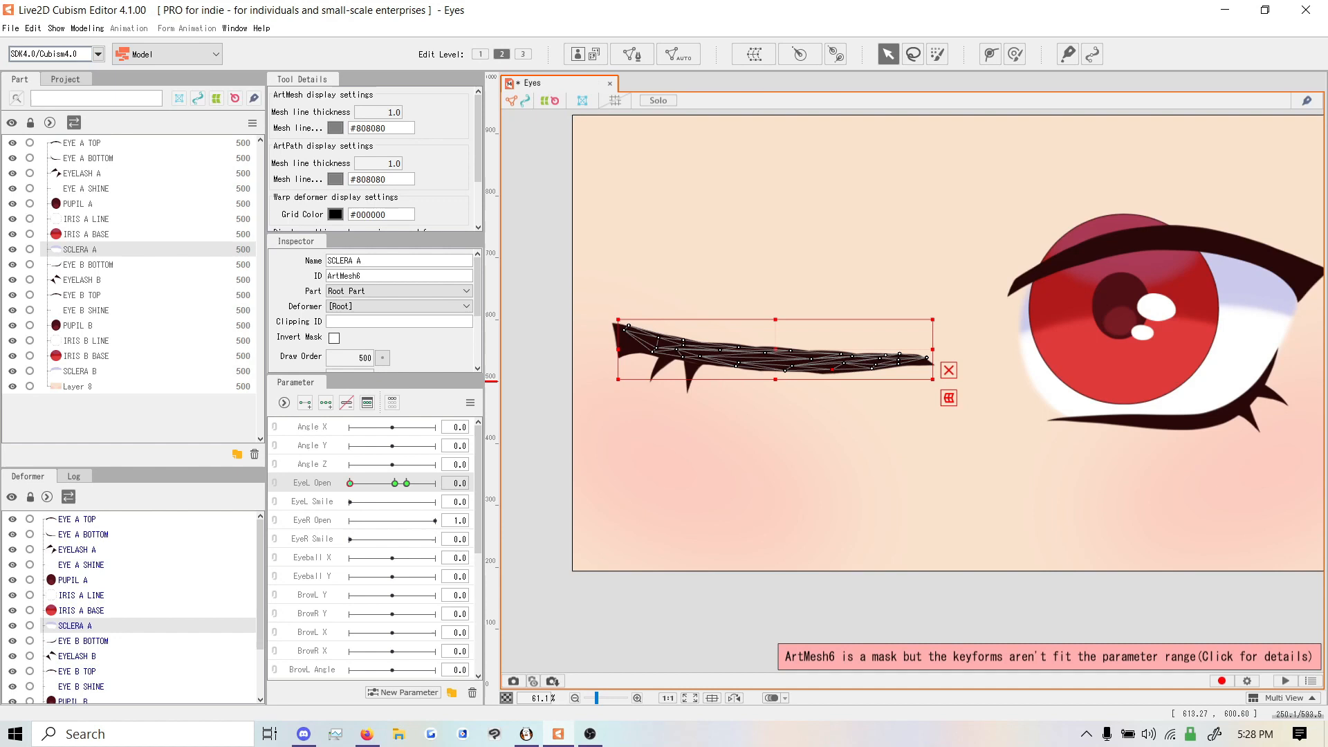
pyautogui.moveTo(349, 483)
pyautogui.mouseDown()
pyautogui.moveTo(393, 484)
pyautogui.moveTo(350, 483)
pyautogui.mouseUp()
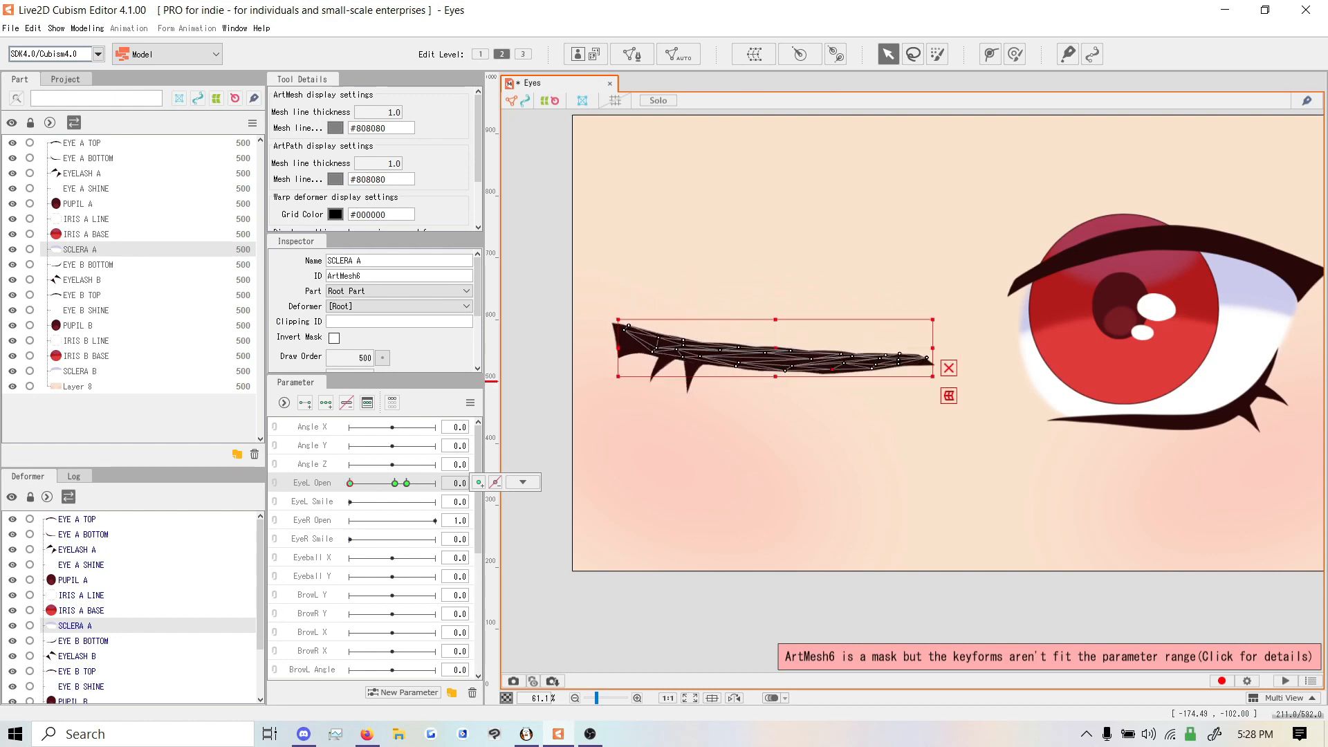
pyautogui.click(79, 550)
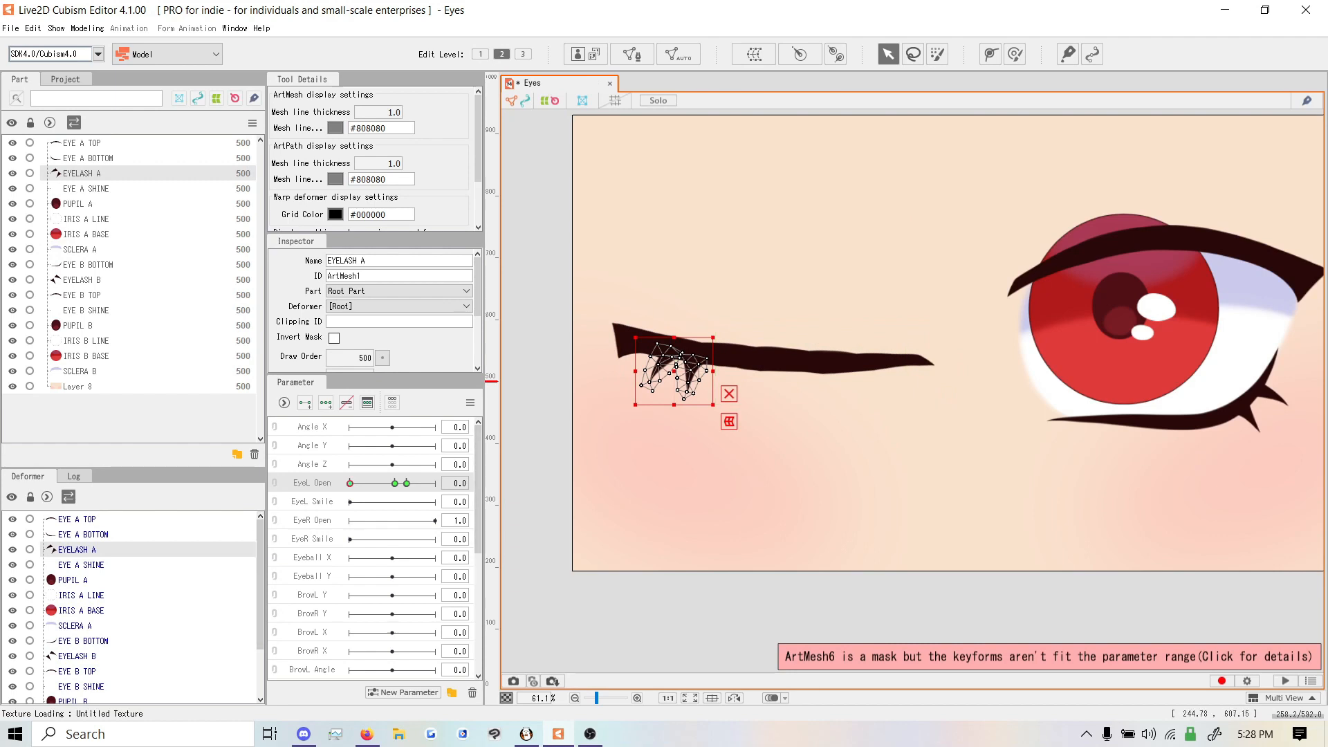
pyautogui.click(515, 372)
# Add EYE A TOP keyforms on EyeL Open at 1.2 and 1.5
pyautogui.moveTo(350, 483); pyautogui.dragTo(422, 482)
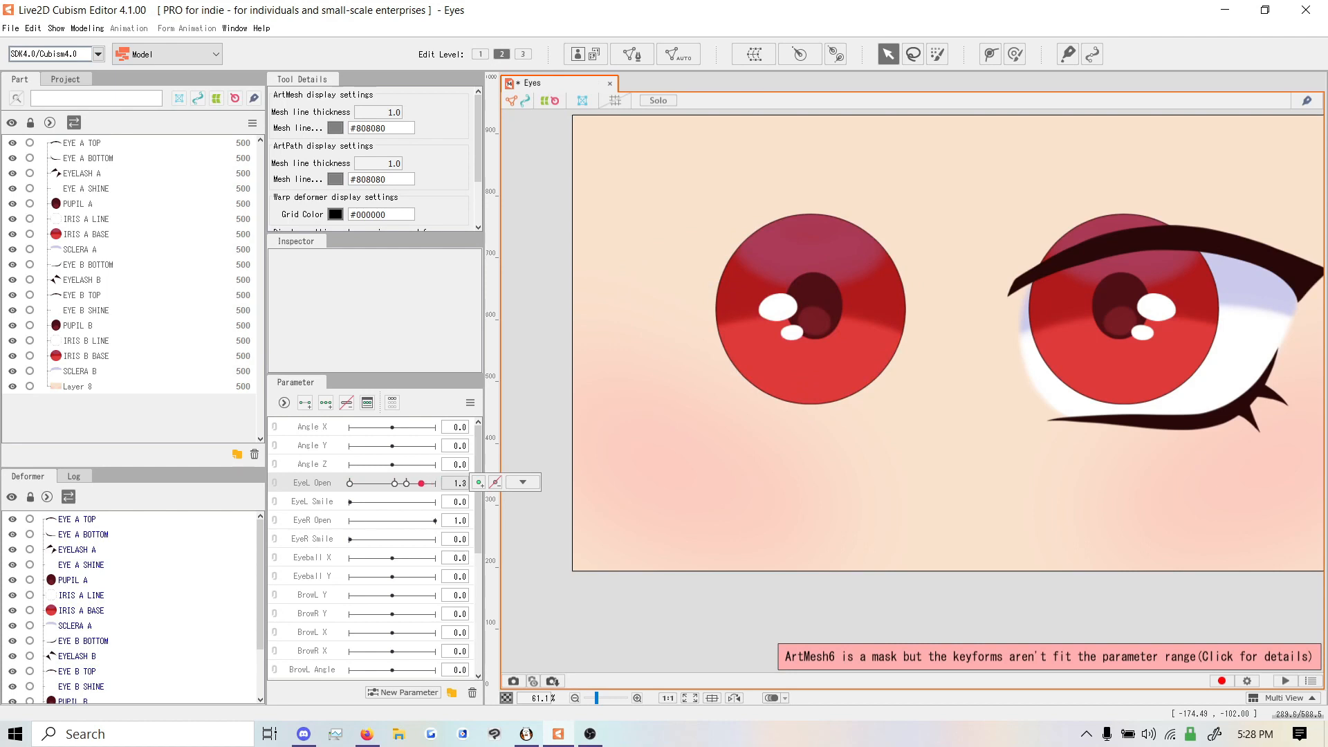
pyautogui.click(523, 482)
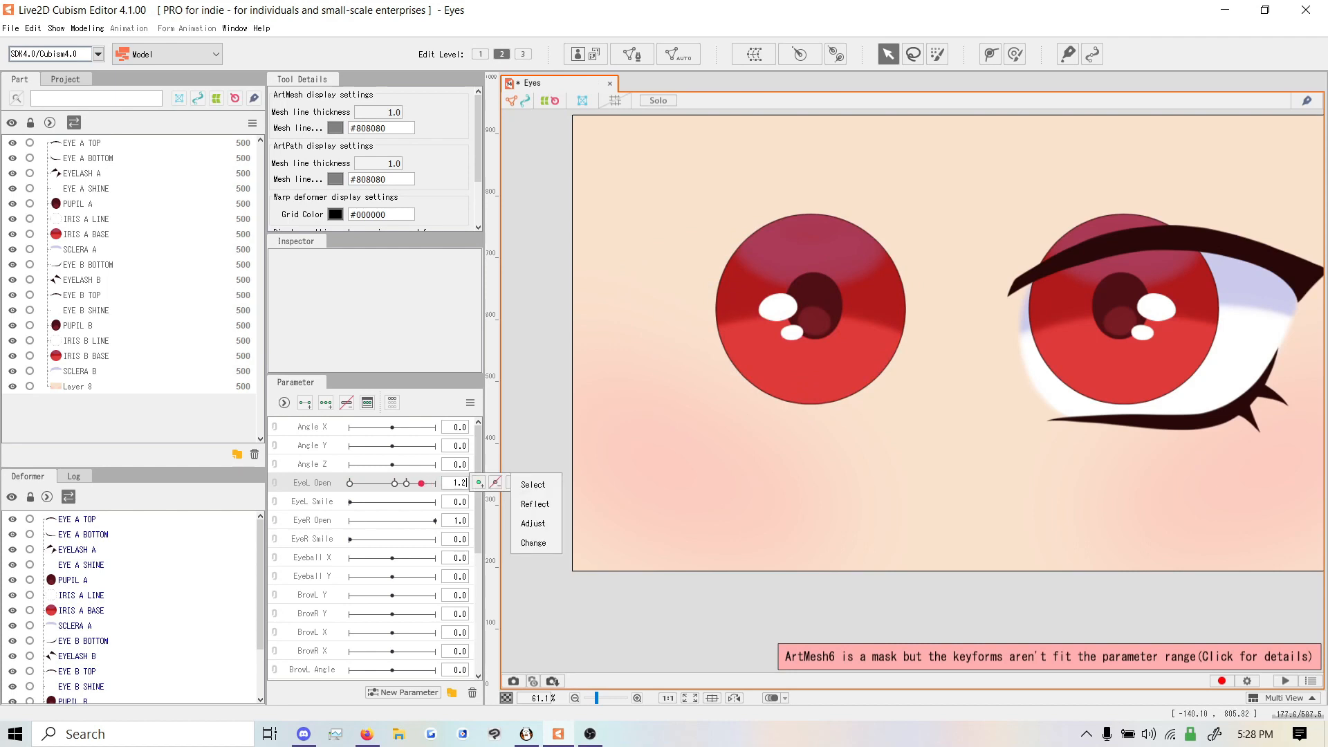
pyautogui.press('Return')
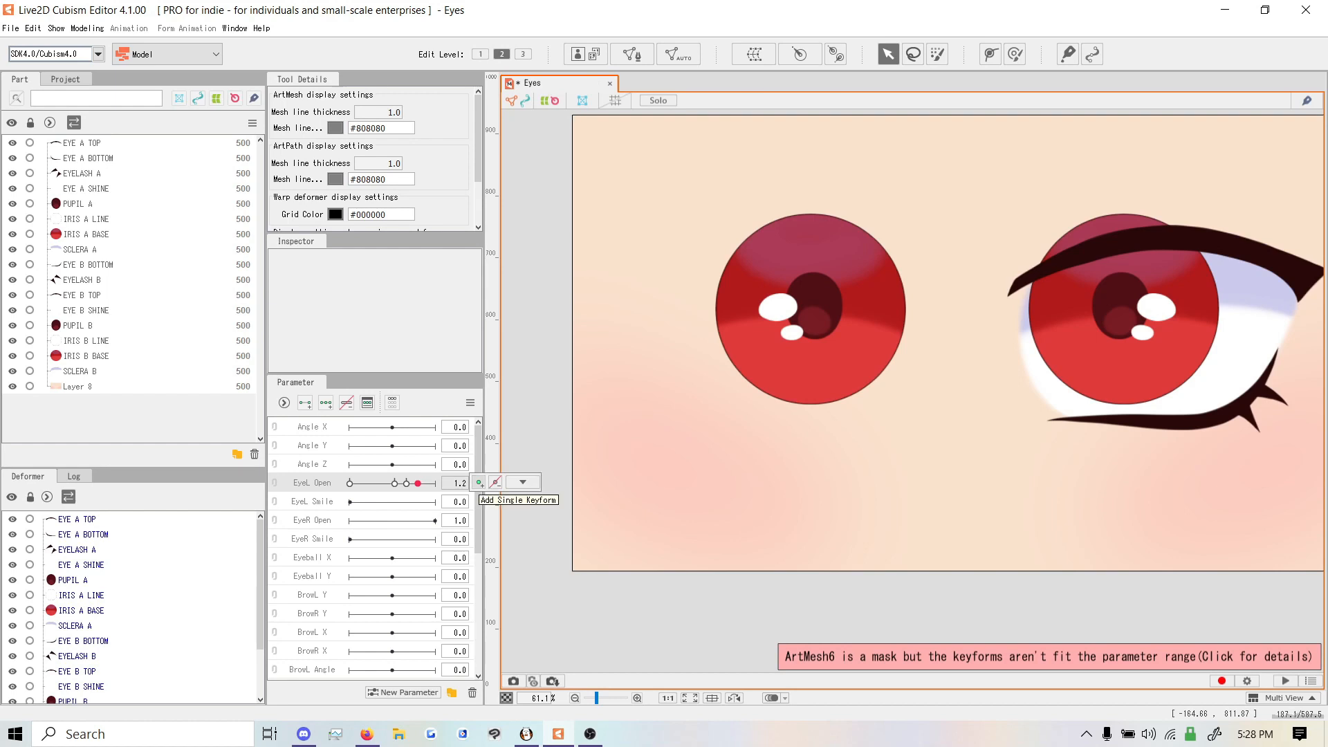
pyautogui.click(78, 519)
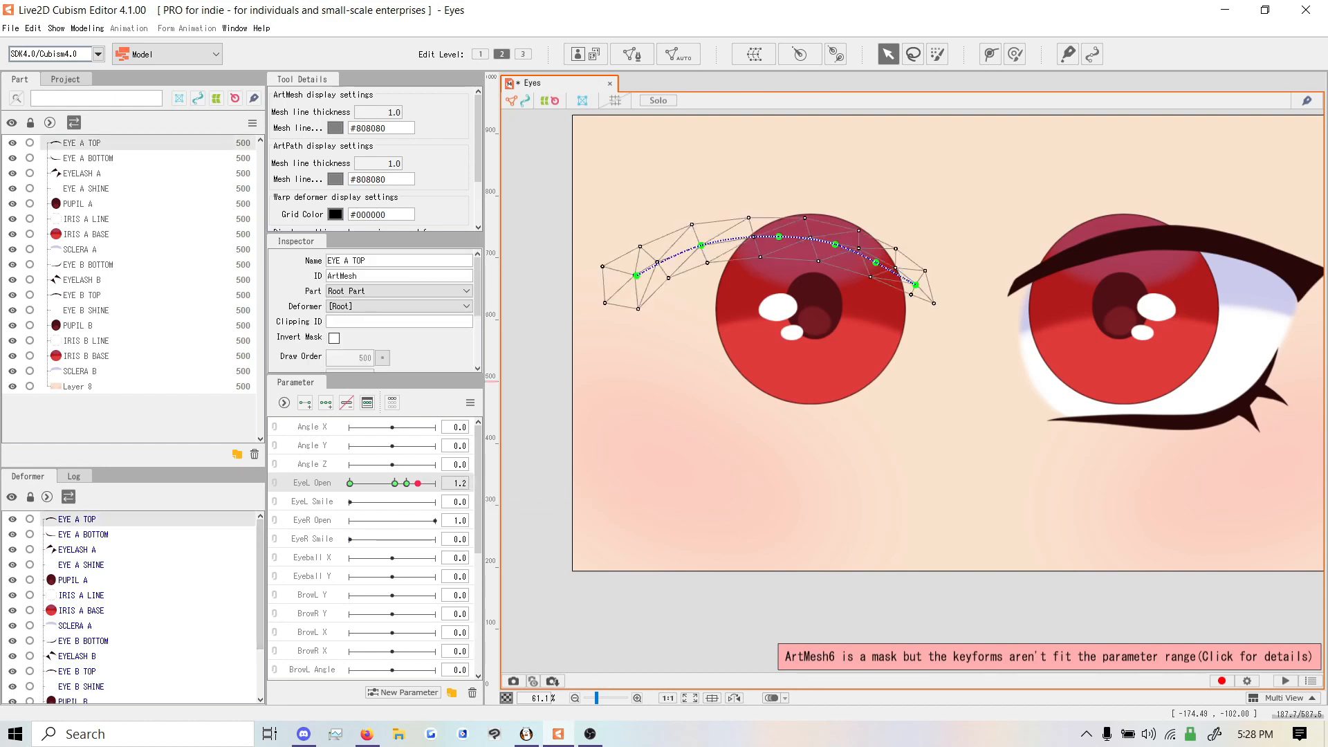
pyautogui.moveTo(417, 483); pyautogui.dragTo(430, 483)
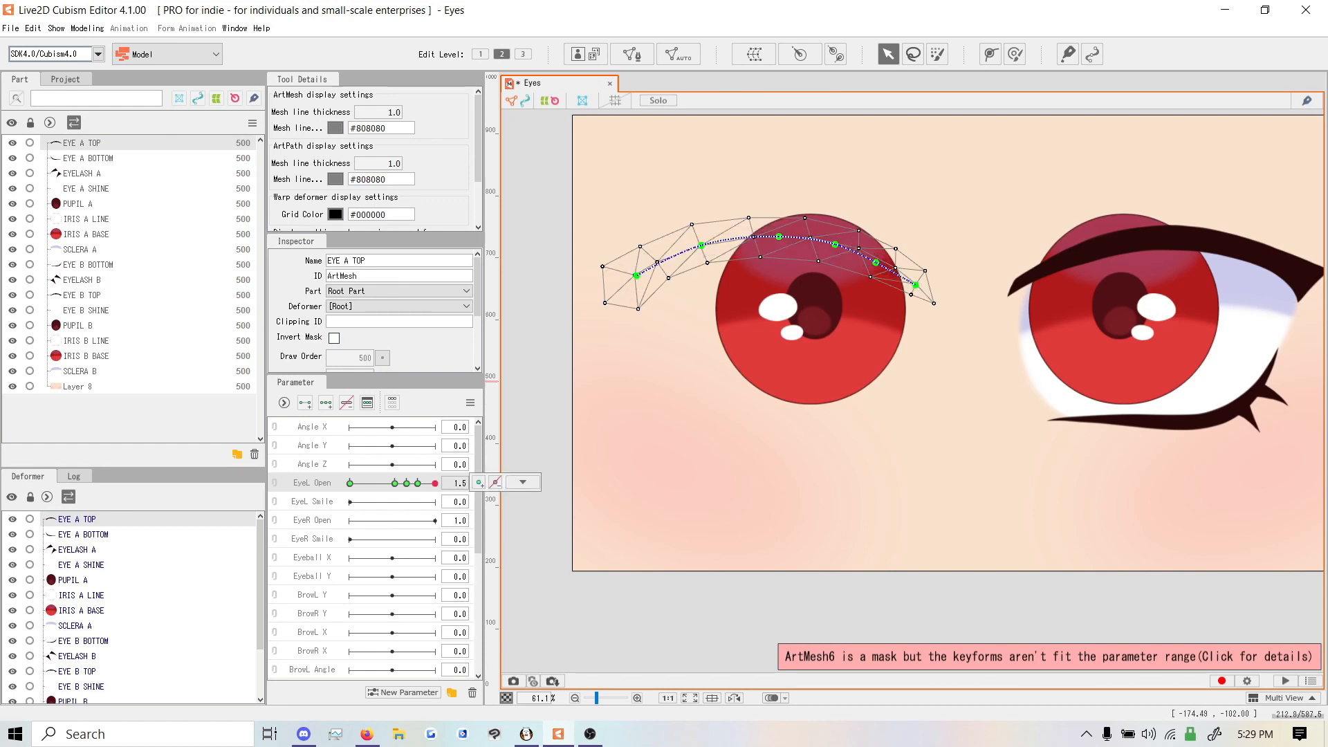
pyautogui.click(479, 482)
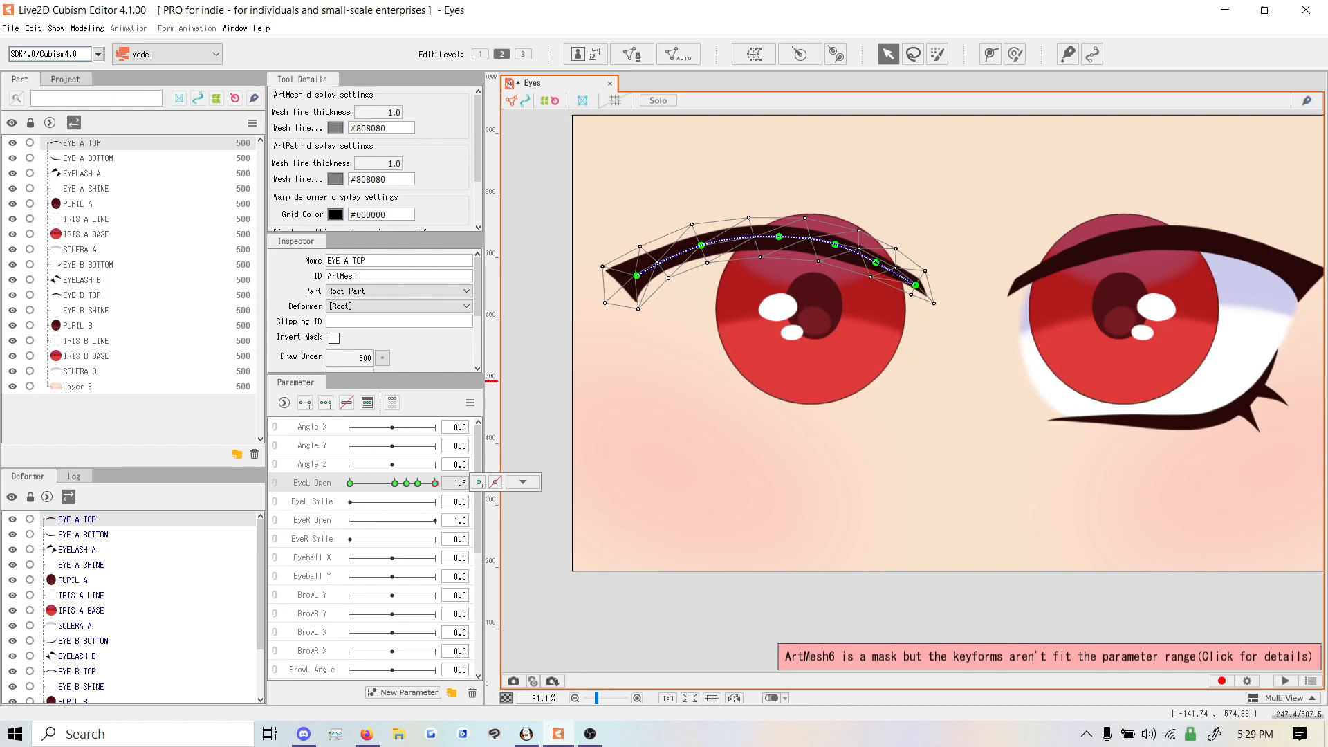
pyautogui.moveTo(418, 483)
pyautogui.mouseDown()
pyautogui.moveTo(406, 483)
pyautogui.moveTo(435, 483)
pyautogui.mouseUp()
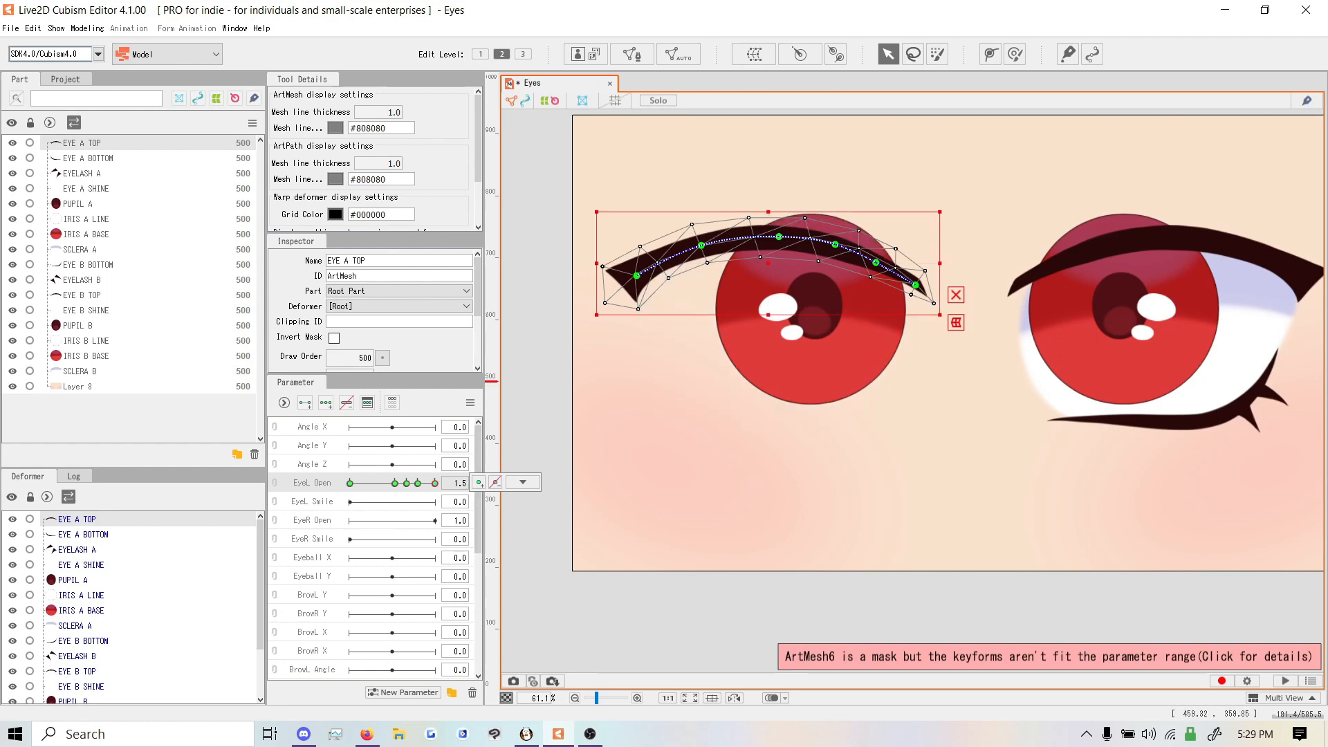
pyautogui.moveTo(435, 483); pyautogui.dragTo(435, 483)
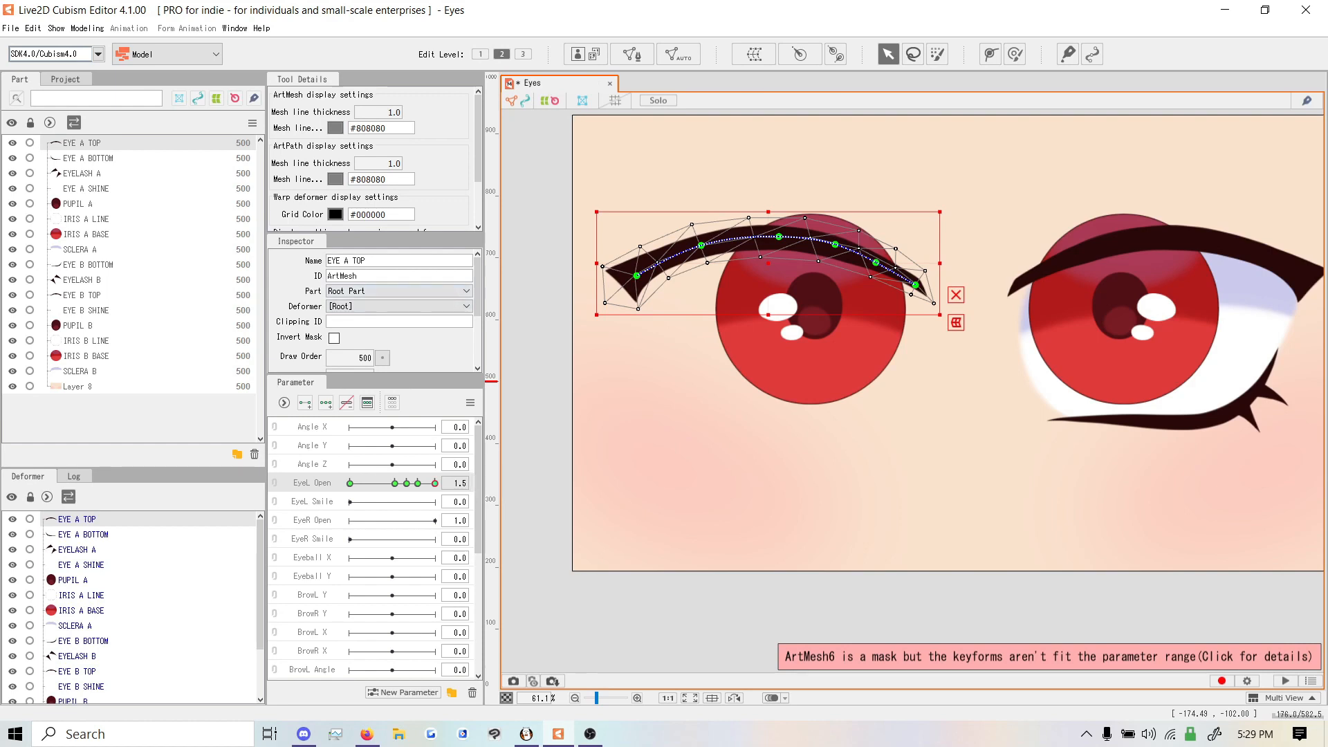
# Nudge the whole EYE A TOP lid line upward at EyeL Open 1.5
pyautogui.press('Up')
pyautogui.press('Up')
pyautogui.press('Up')
pyautogui.press('Up')
pyautogui.press('Up')
pyautogui.press('Up')
pyautogui.press('Up')
pyautogui.press('Up')
pyautogui.press('Up')
pyautogui.press('Up')
pyautogui.press('Up')
pyautogui.press('Up')
pyautogui.press('Up')
pyautogui.press('Up')
pyautogui.press('Up')
pyautogui.press('Up')
pyautogui.press('Up')
pyautogui.press('Up')
pyautogui.press('Up')
pyautogui.press('Up')
# Reshape the deform path points of EYE A TOP into a higher arch at EyeL Open 1.5
pyautogui.moveTo(779, 214); pyautogui.dragTo(778, 206)
pyautogui.moveTo(701, 222); pyautogui.dragTo(698, 214)
pyautogui.moveTo(834, 220); pyautogui.dragTo(877, 237)
pyautogui.moveTo(836, 217); pyautogui.dragTo(837, 216)
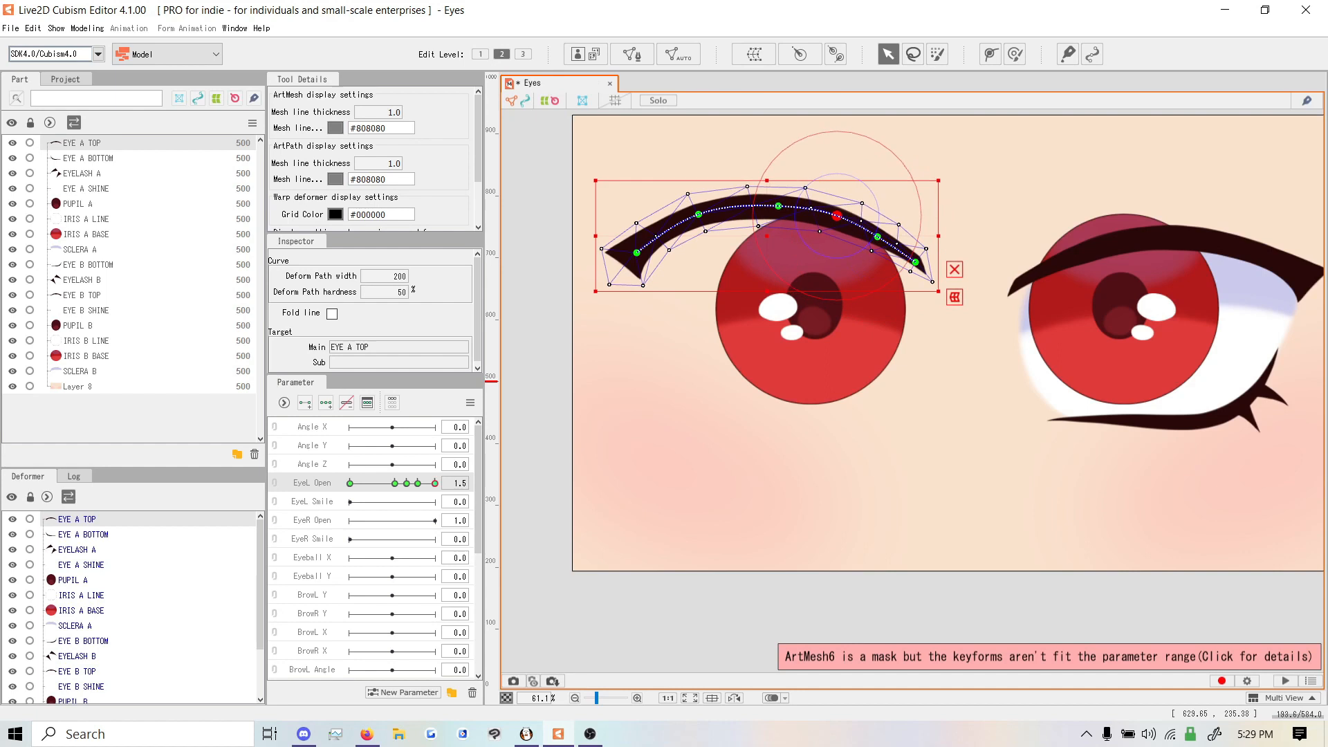
# Add EYE A BOTTOM keyforms on EyeL Open at 1.2 and 1.5, and bow the lower lid line downward at 1.5
pyautogui.click(89, 158)
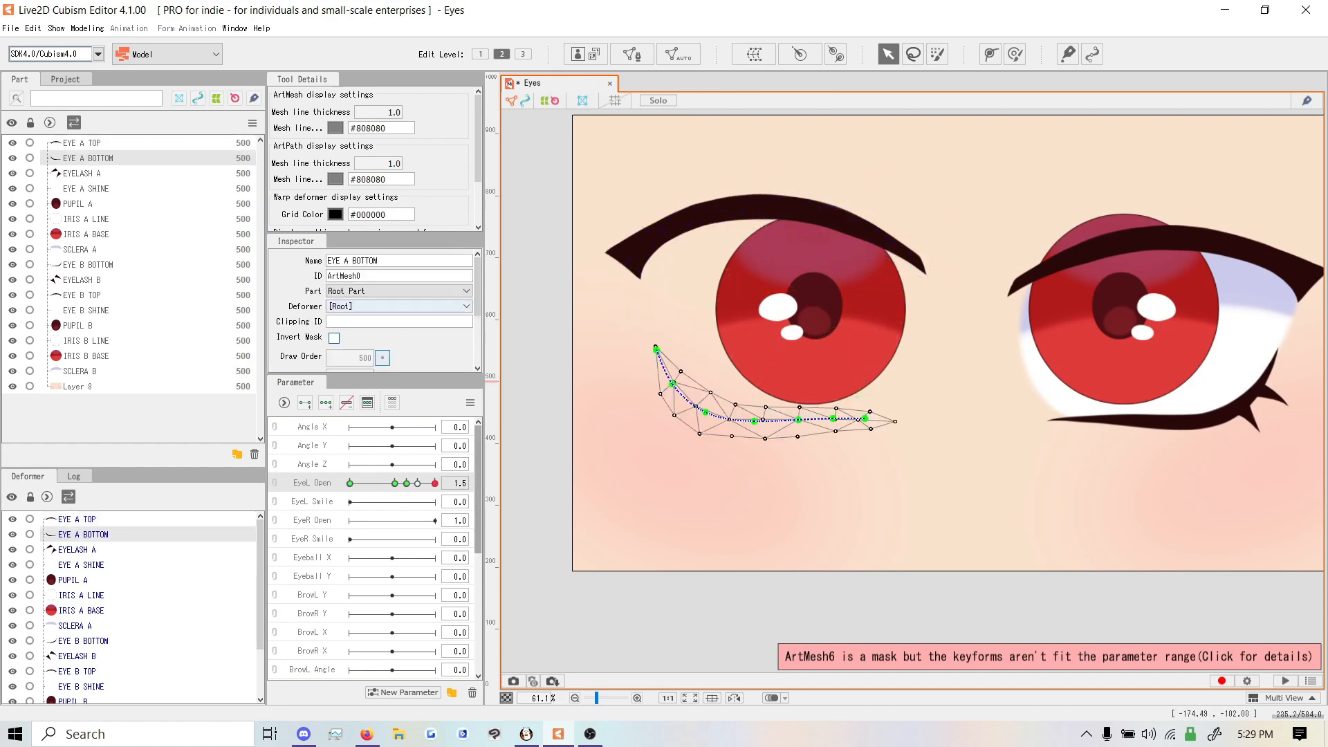
pyautogui.click(456, 482)
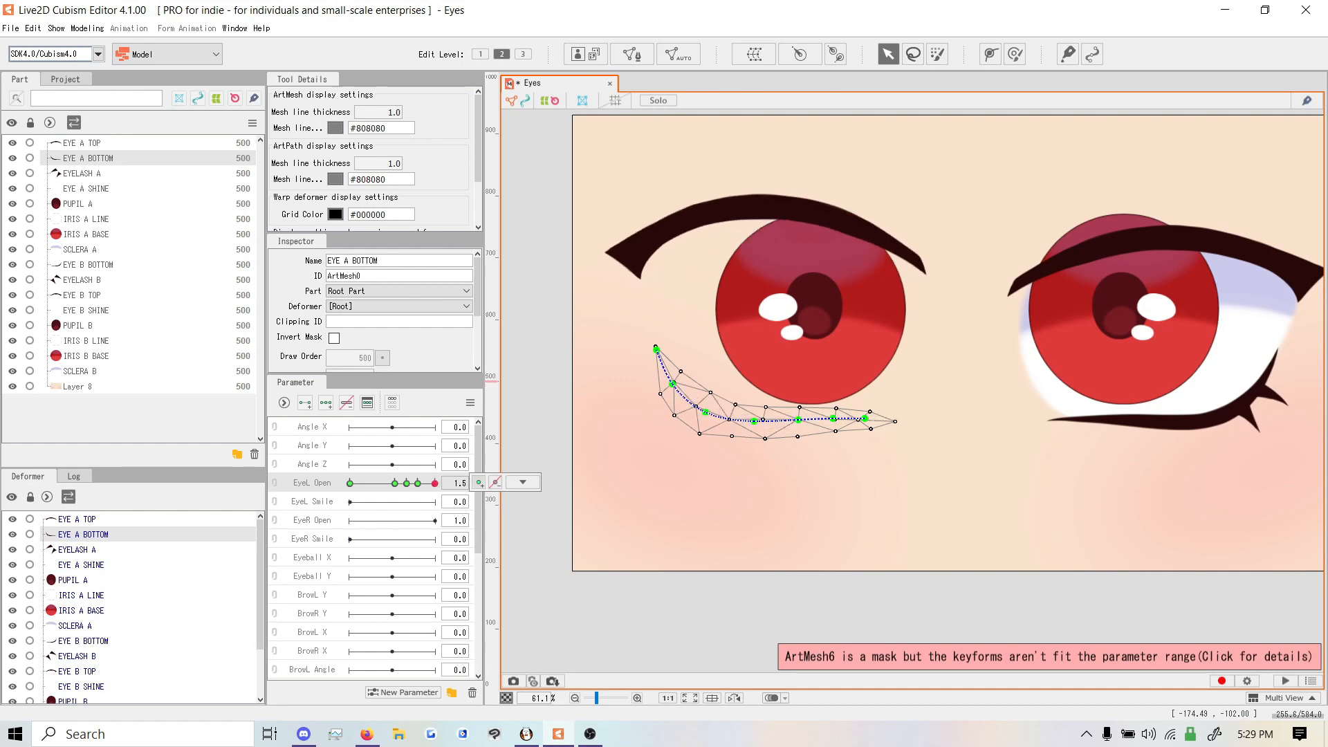
pyautogui.click(479, 483)
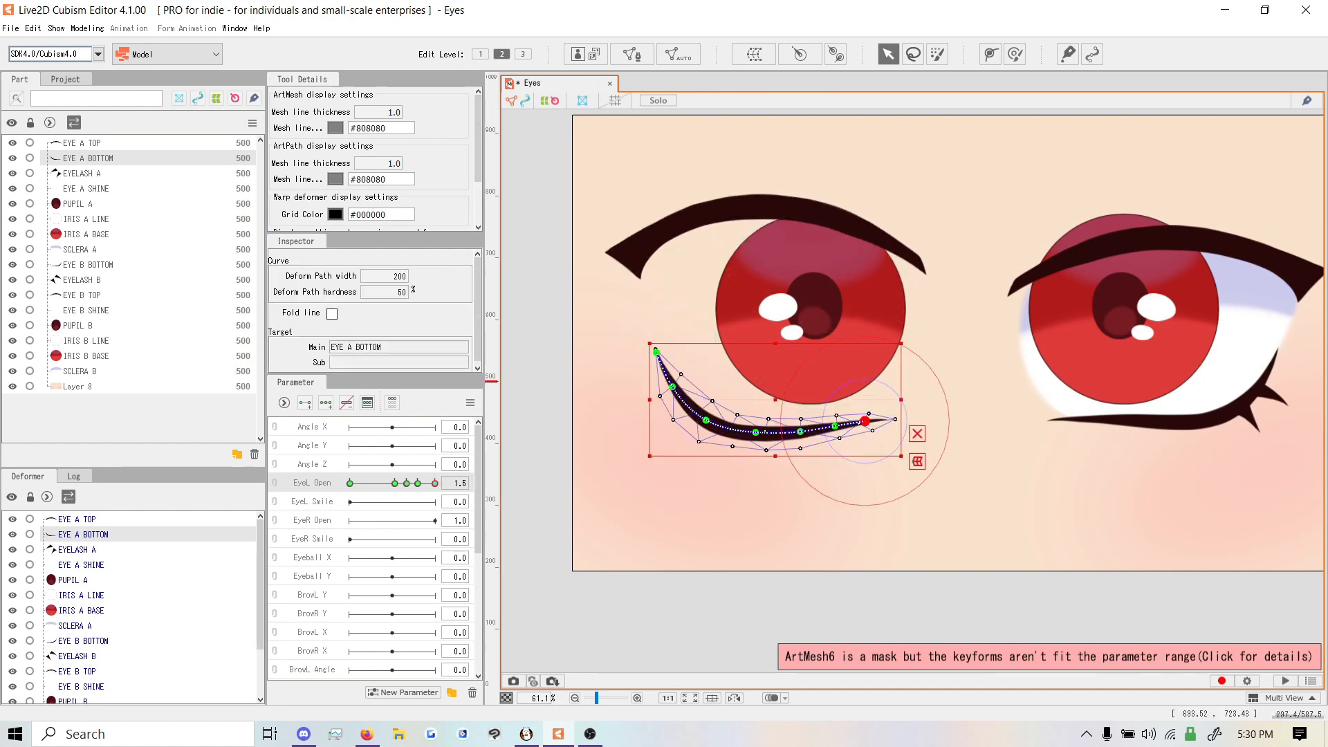
pyautogui.moveTo(865, 421); pyautogui.dragTo(864, 417)
pyautogui.moveTo(435, 482)
pyautogui.mouseDown()
pyautogui.moveTo(362, 484)
pyautogui.moveTo(435, 484)
pyautogui.mouseUp()
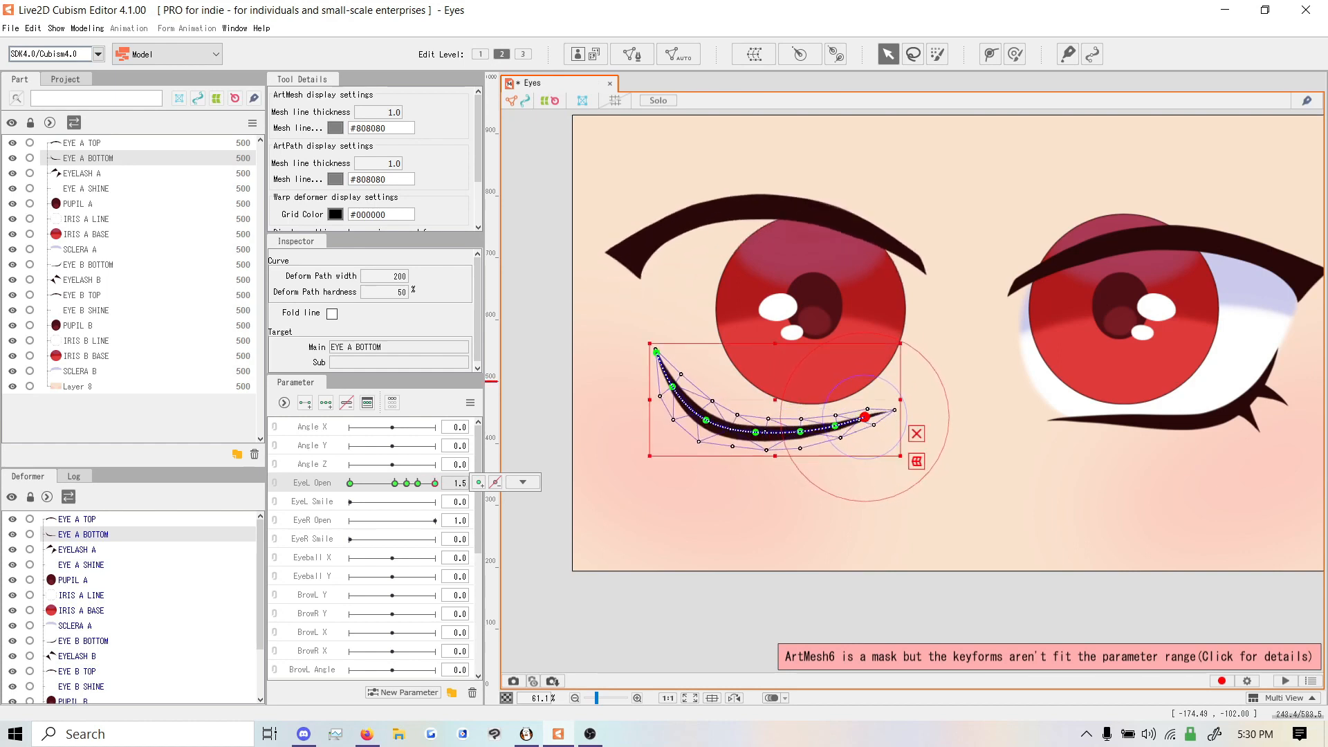
# Add SCLERA A keyforms on EyeL Open at 1.2 and 1.5
pyautogui.click(80, 250)
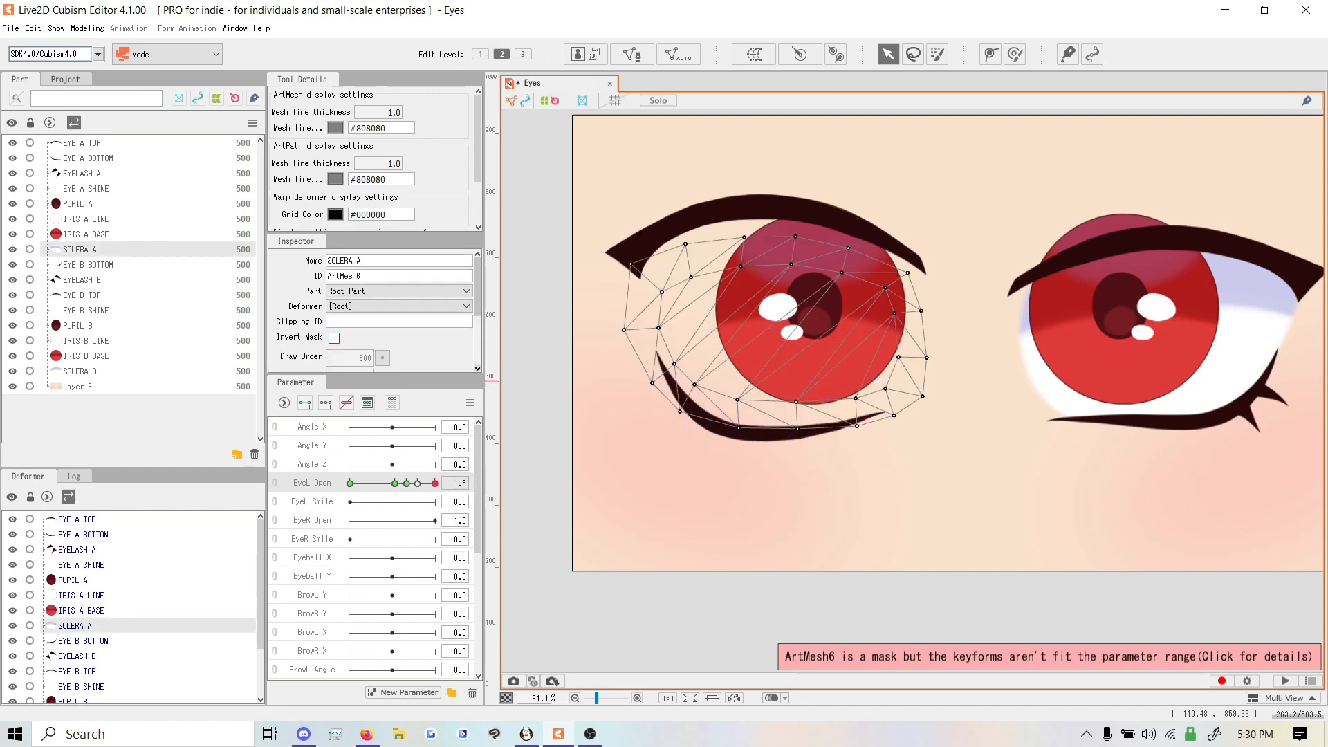
pyautogui.write('1.2')
pyautogui.press('Return')
pyautogui.write('1.5')
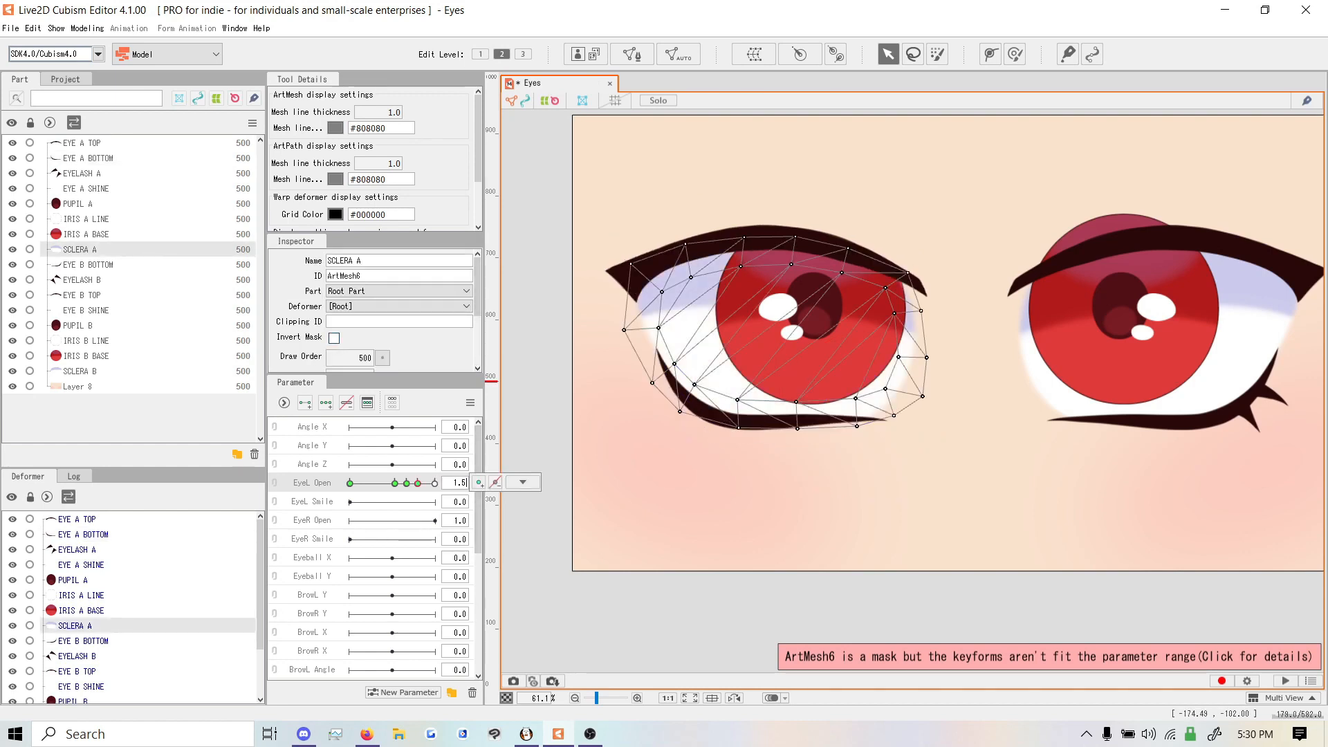
pyautogui.press('Return')
# Reshape the SCLERA A mesh points at EyeL Open 1.5 to fill the widened gap between the upper and lower lid lines
pyautogui.moveTo(685, 244); pyautogui.dragTo(677, 221)
pyautogui.moveTo(631, 264); pyautogui.dragTo(626, 253)
pyautogui.moveTo(624, 330); pyautogui.dragTo(634, 318)
pyautogui.moveTo(627, 252); pyautogui.dragTo(635, 246)
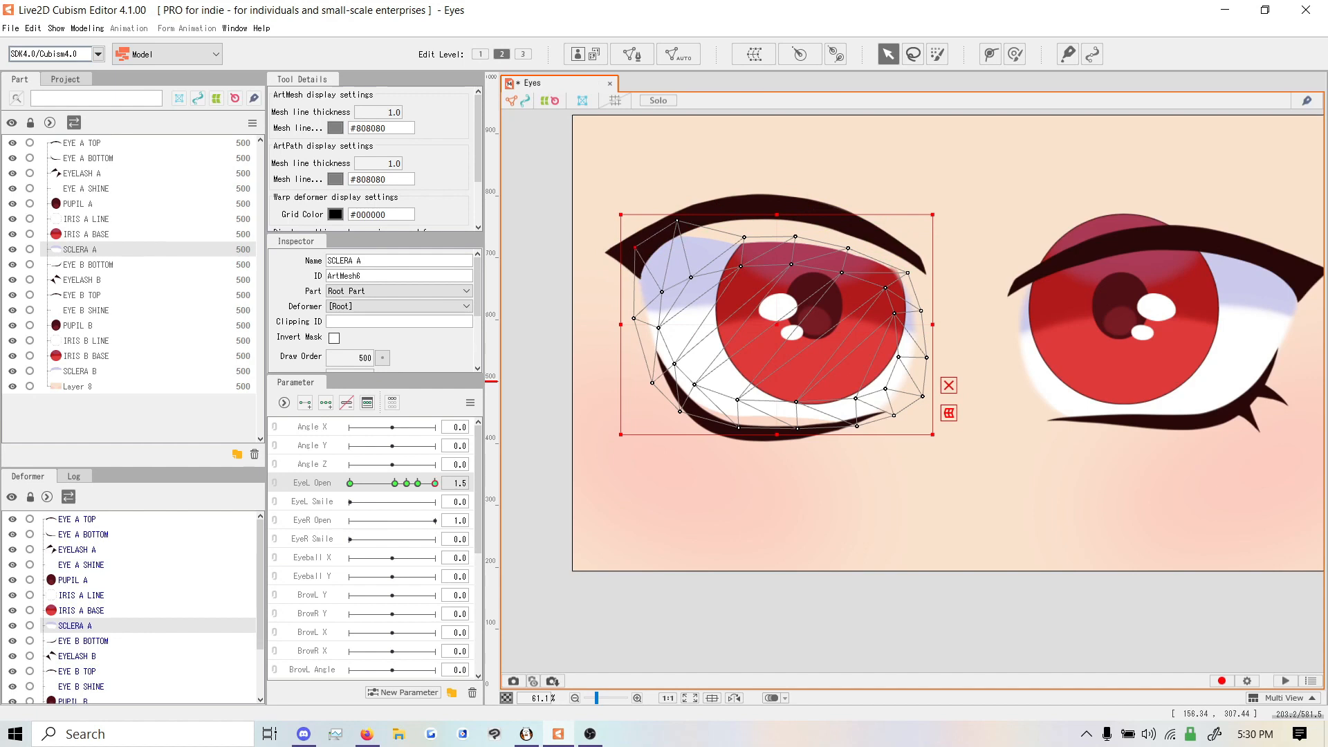
pyautogui.moveTo(744, 237); pyautogui.dragTo(796, 208)
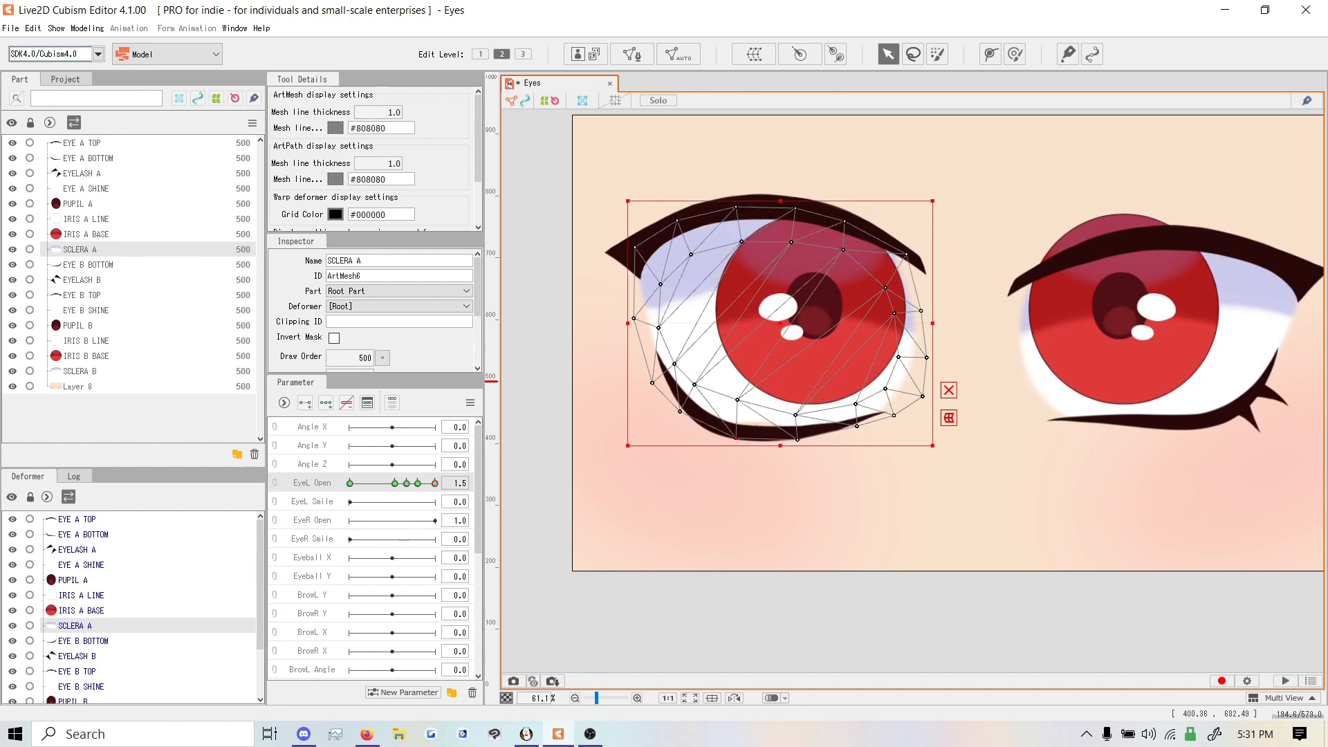
pyautogui.moveTo(737, 400); pyautogui.dragTo(652, 383)
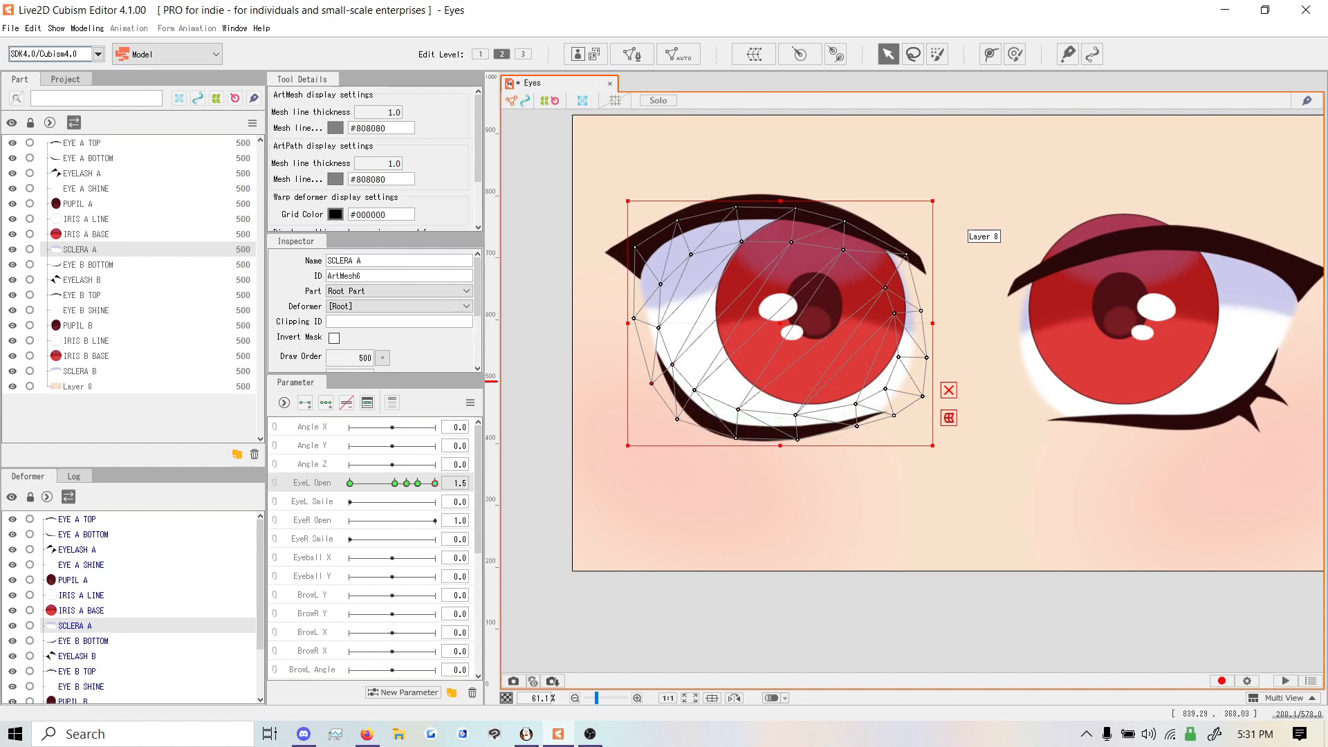
pyautogui.moveTo(906, 254); pyautogui.dragTo(910, 253)
pyautogui.moveTo(417, 483)
pyautogui.mouseDown()
pyautogui.moveTo(350, 483)
pyautogui.moveTo(435, 482)
pyautogui.mouseUp()
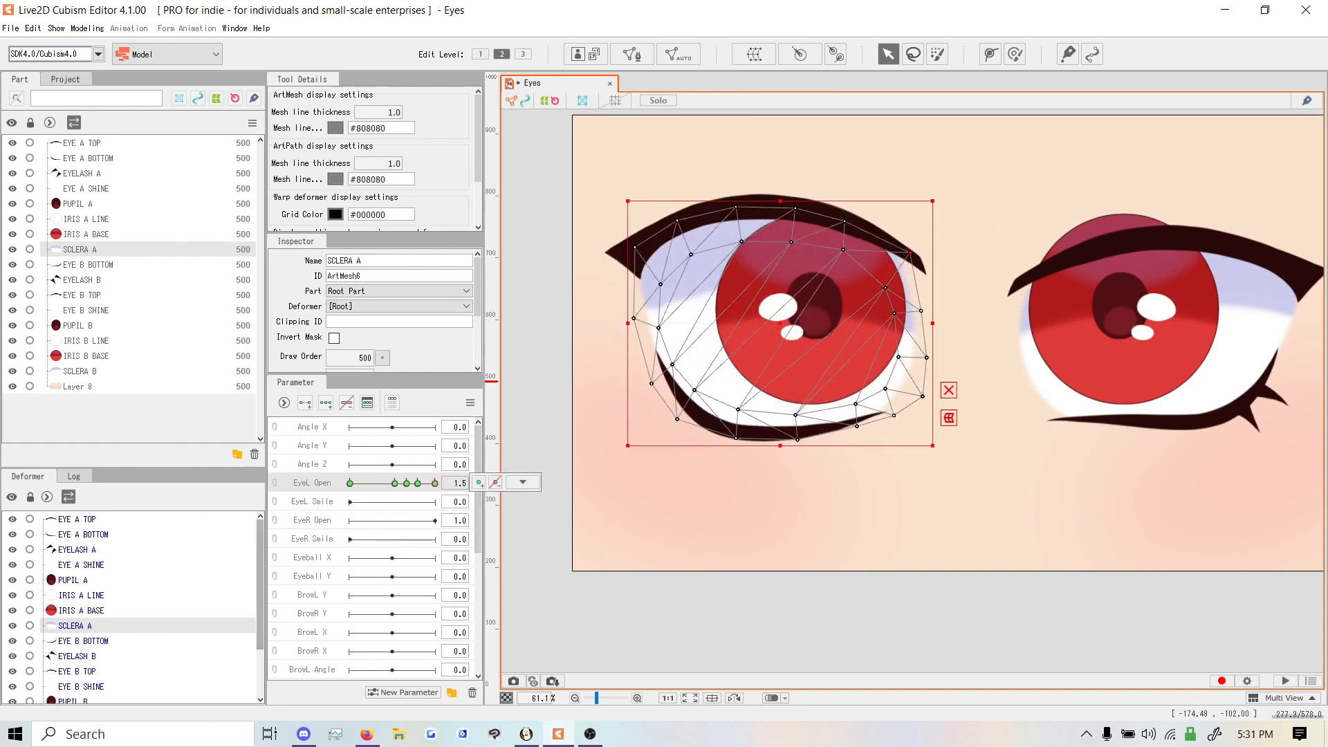
# Add EYELASH A keyforms on EyeL Open at 1.2 and 1.5, and fit the lashes to the lowered lid line at 1.5
pyautogui.click(669, 401)
pyautogui.doubleClick(457, 483)
pyautogui.write('1.2')
pyautogui.press('Return')
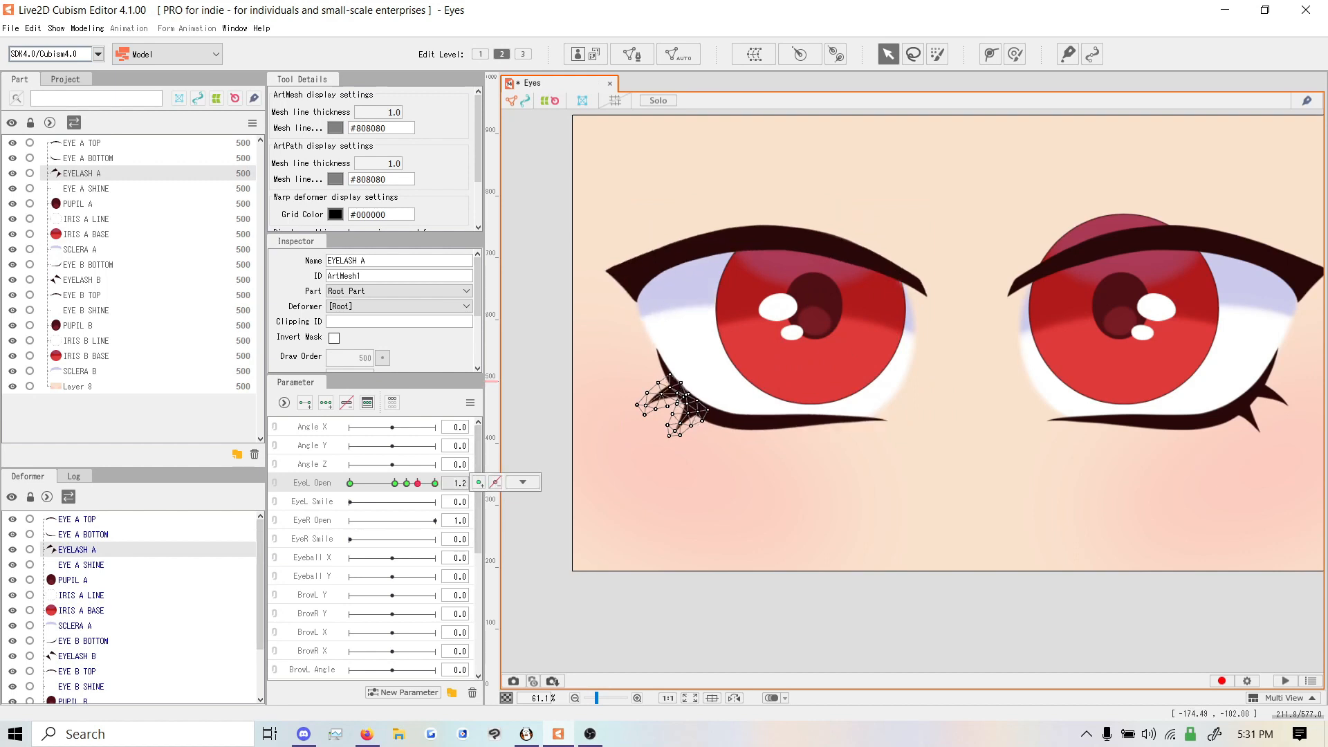
pyautogui.click(478, 482)
pyautogui.click(435, 482)
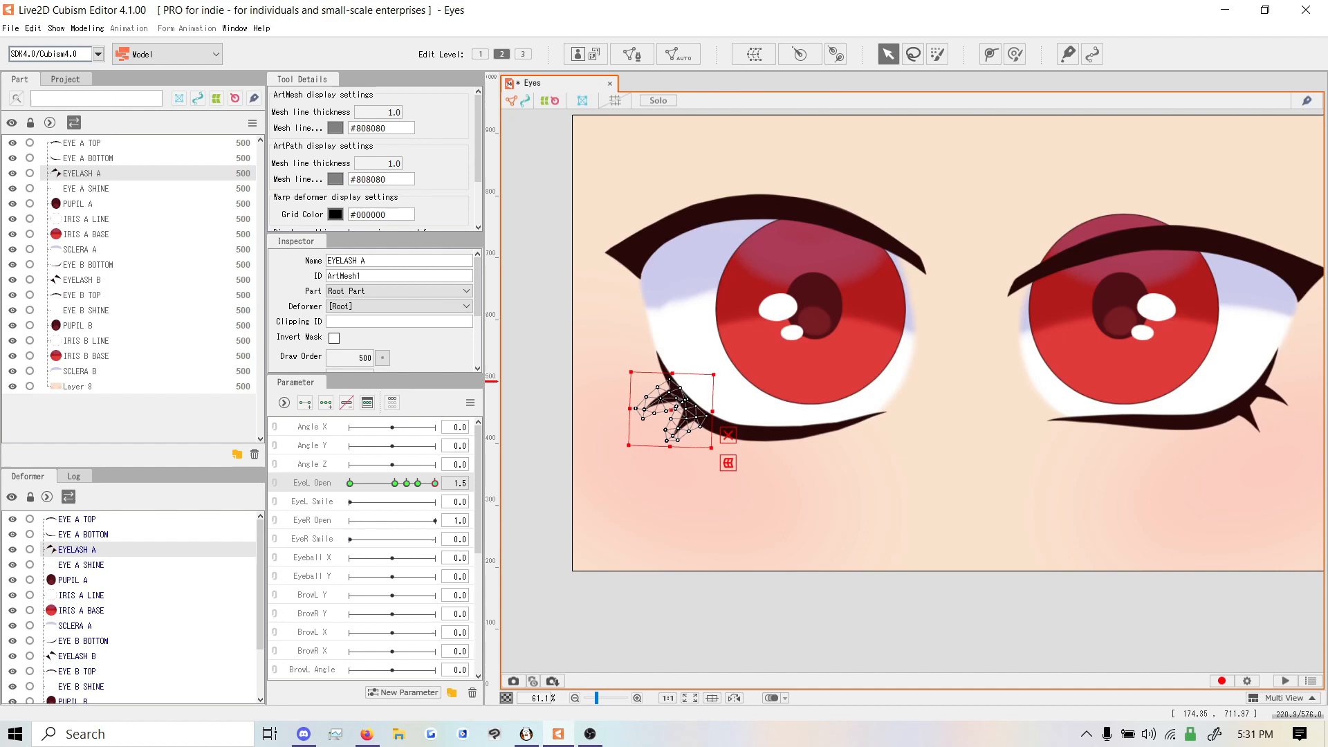
pyautogui.press('Escape')
pyautogui.click(435, 483)
pyautogui.moveTo(435, 482)
pyautogui.mouseDown()
pyautogui.moveTo(413, 483)
pyautogui.moveTo(435, 483)
pyautogui.mouseUp()
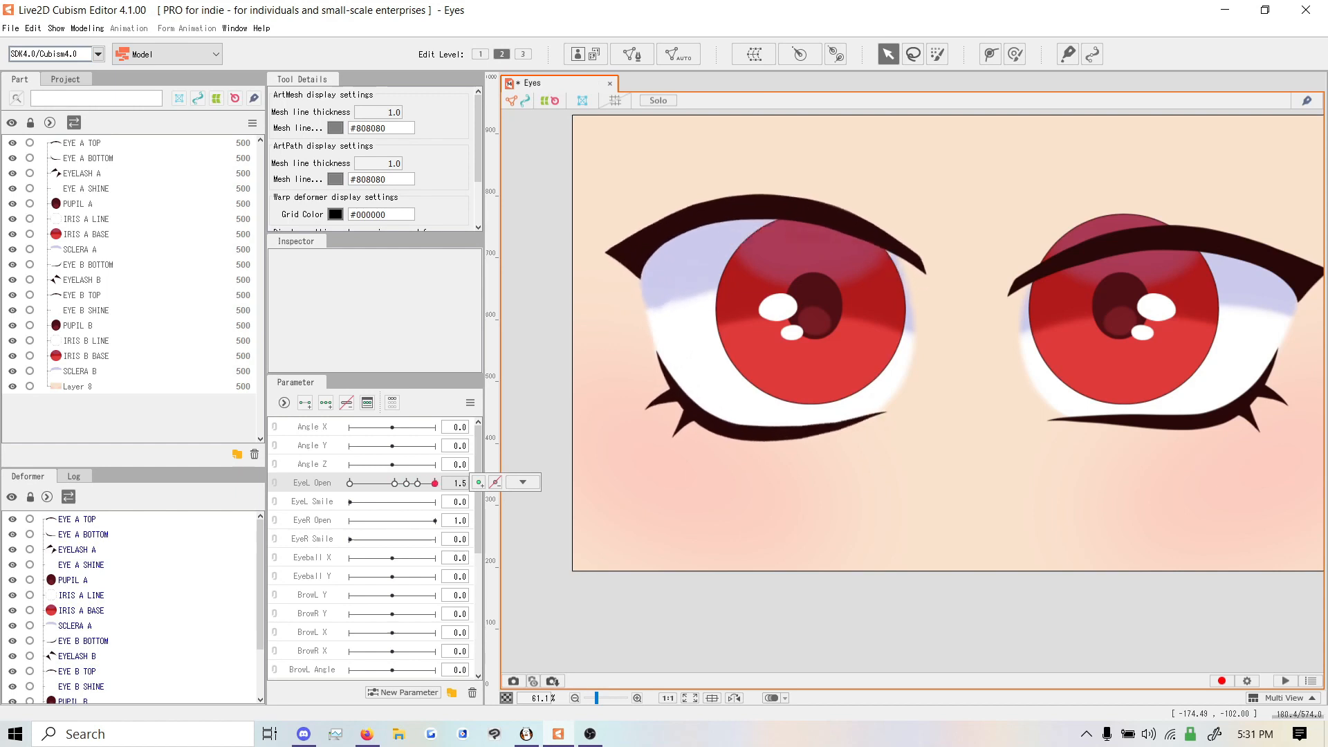
# Generate meshes with the Standard preset for EYE A SHINE, PUPIL A, IRIS A LINE and IRIS A BASE
pyautogui.click(778, 307)
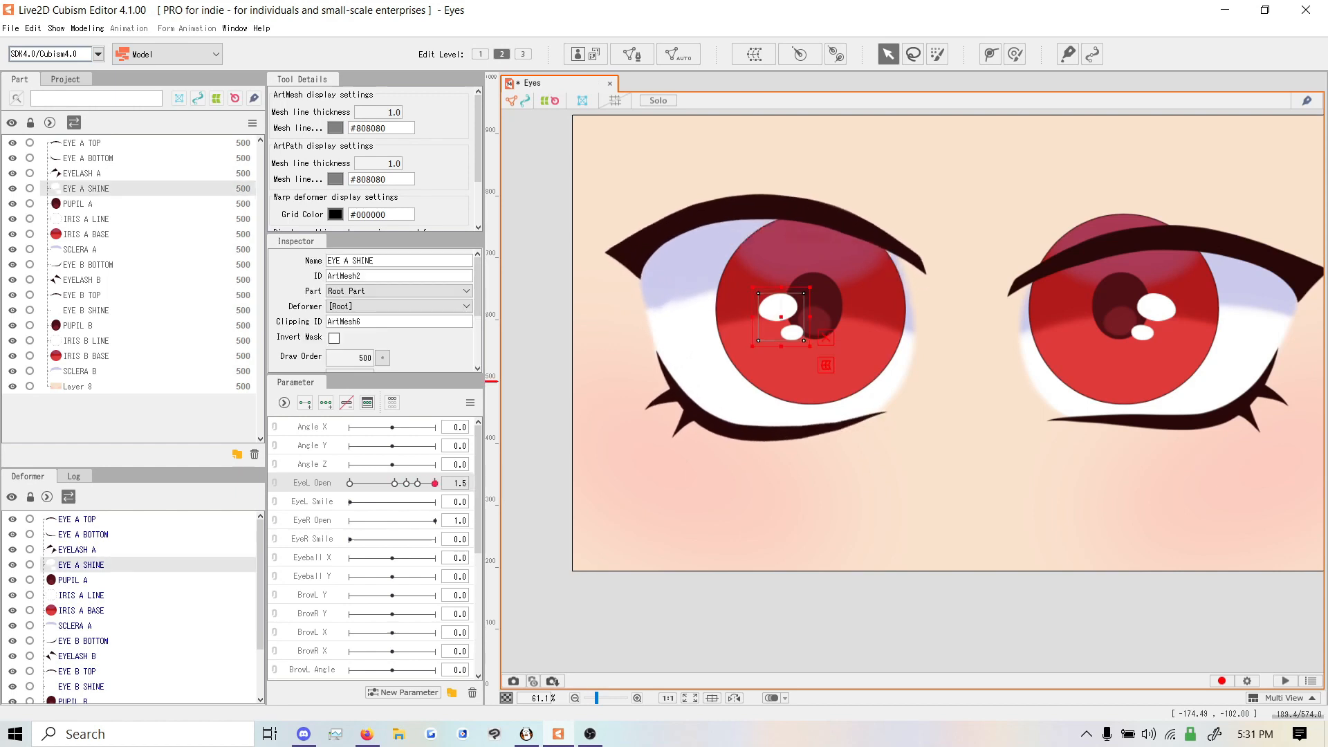
pyautogui.click(78, 204)
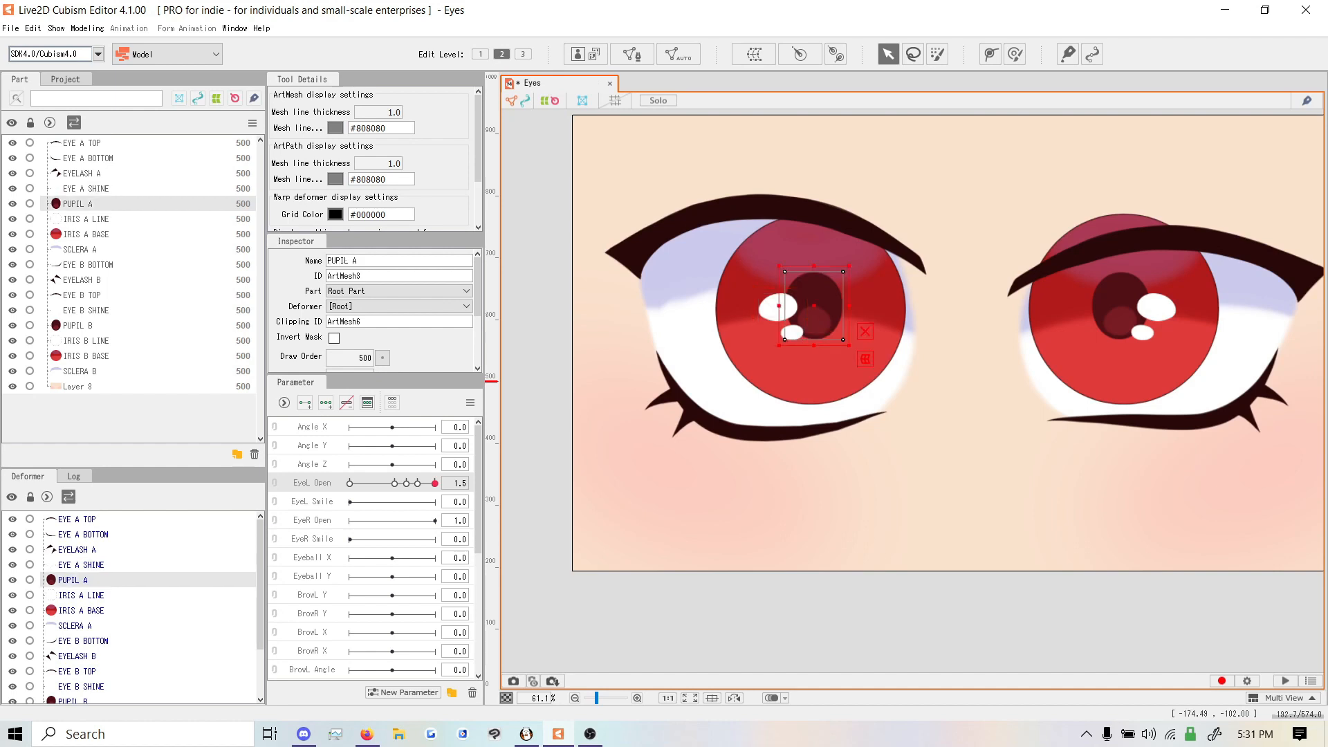
pyautogui.click(81, 219)
pyautogui.click(82, 234)
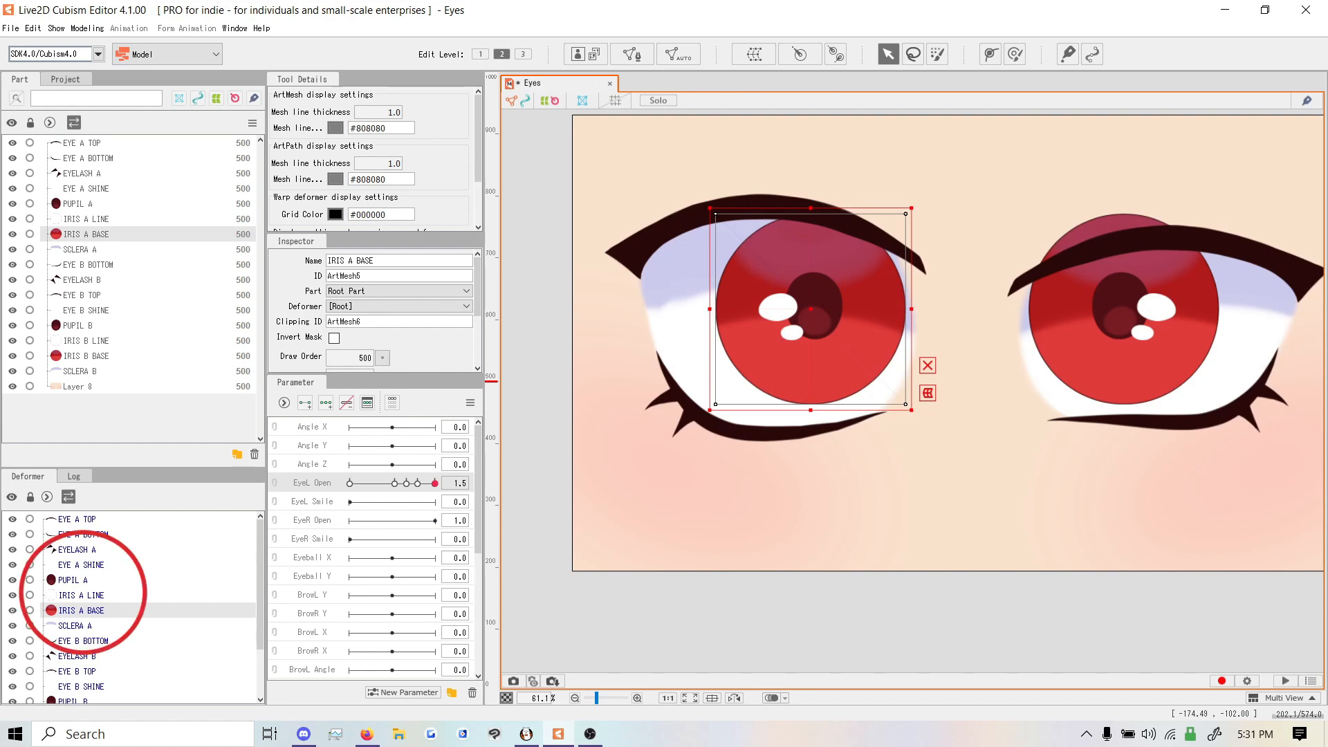
pyautogui.keyDown('shift'); pyautogui.click(81, 188); pyautogui.keyUp('shift')
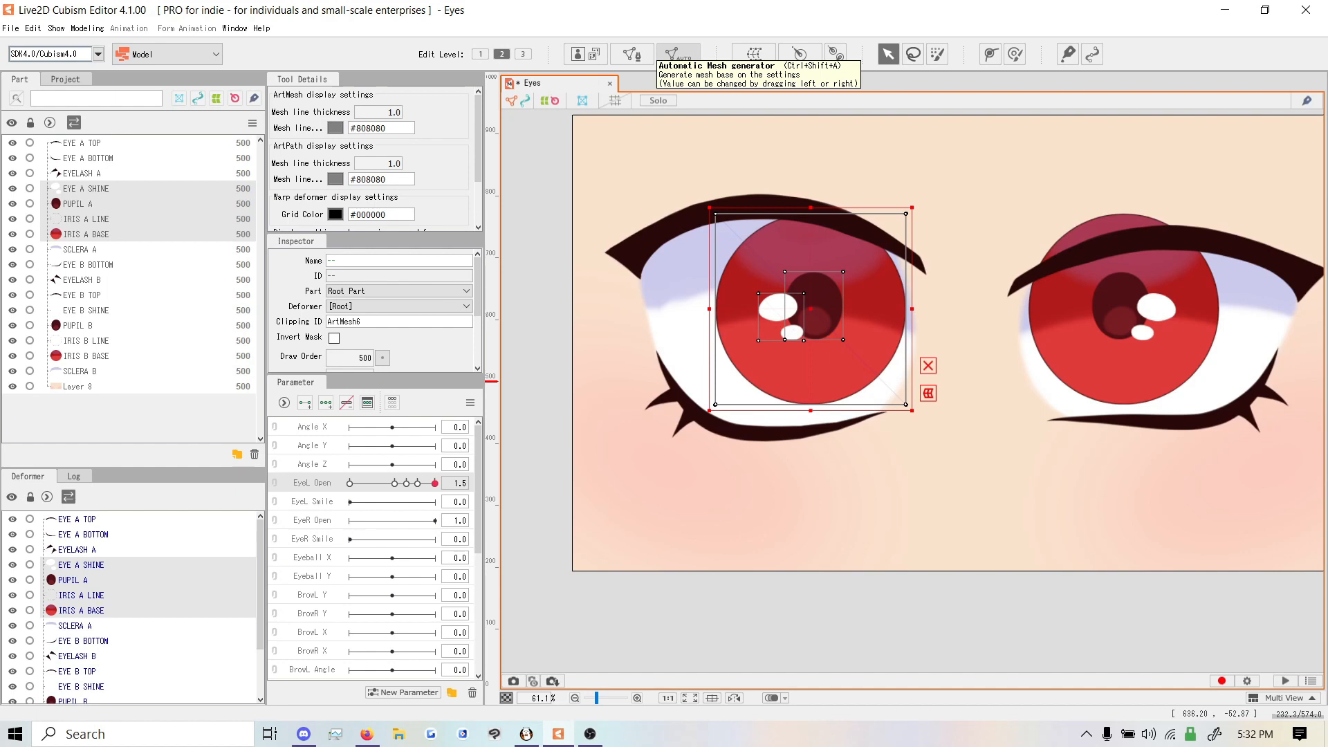
pyautogui.click(674, 54)
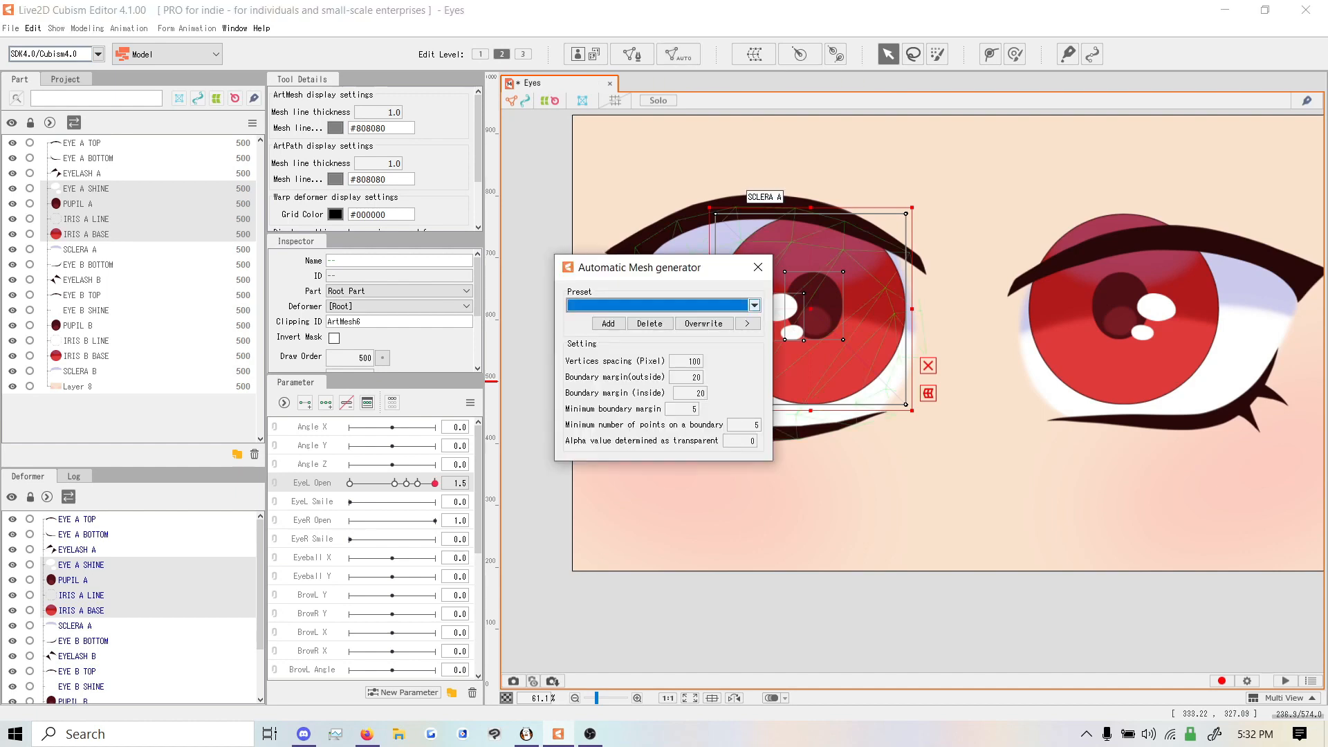
pyautogui.moveTo(664, 267); pyautogui.dragTo(506, 170)
pyautogui.click(596, 209)
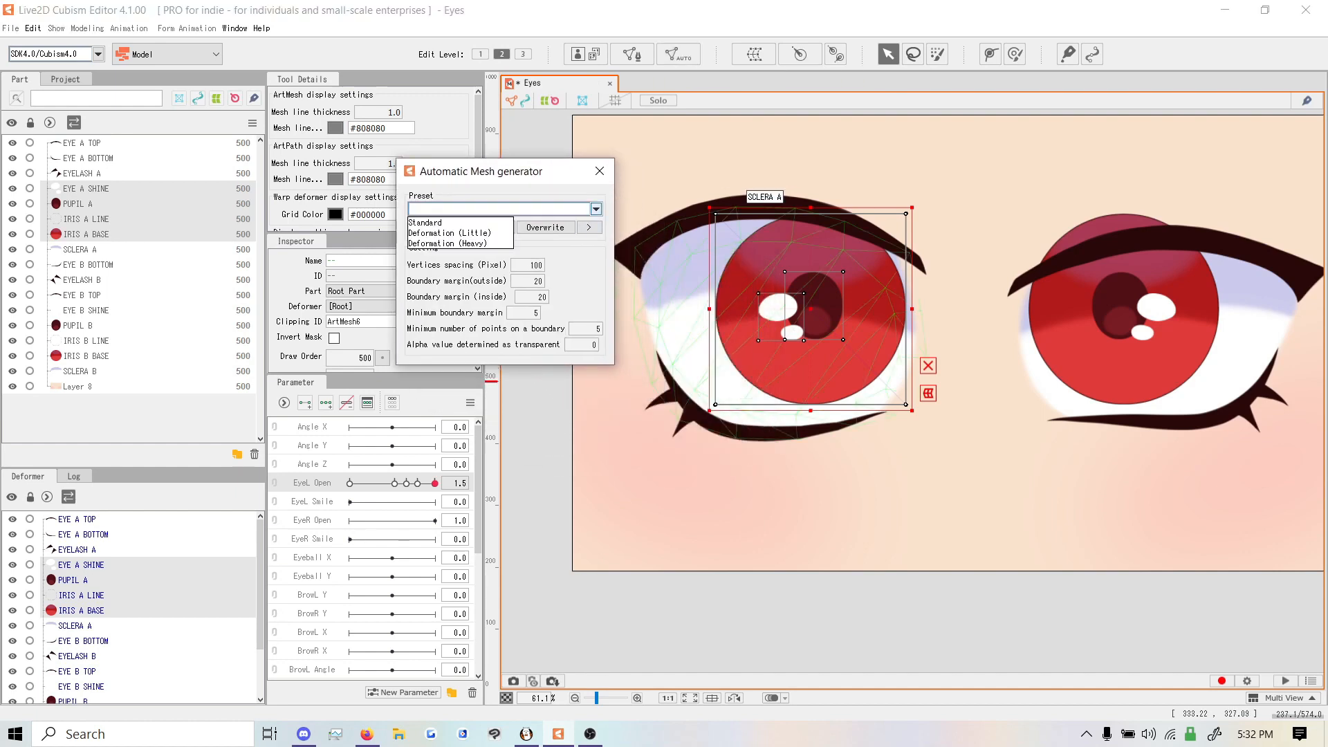
pyautogui.click(425, 222)
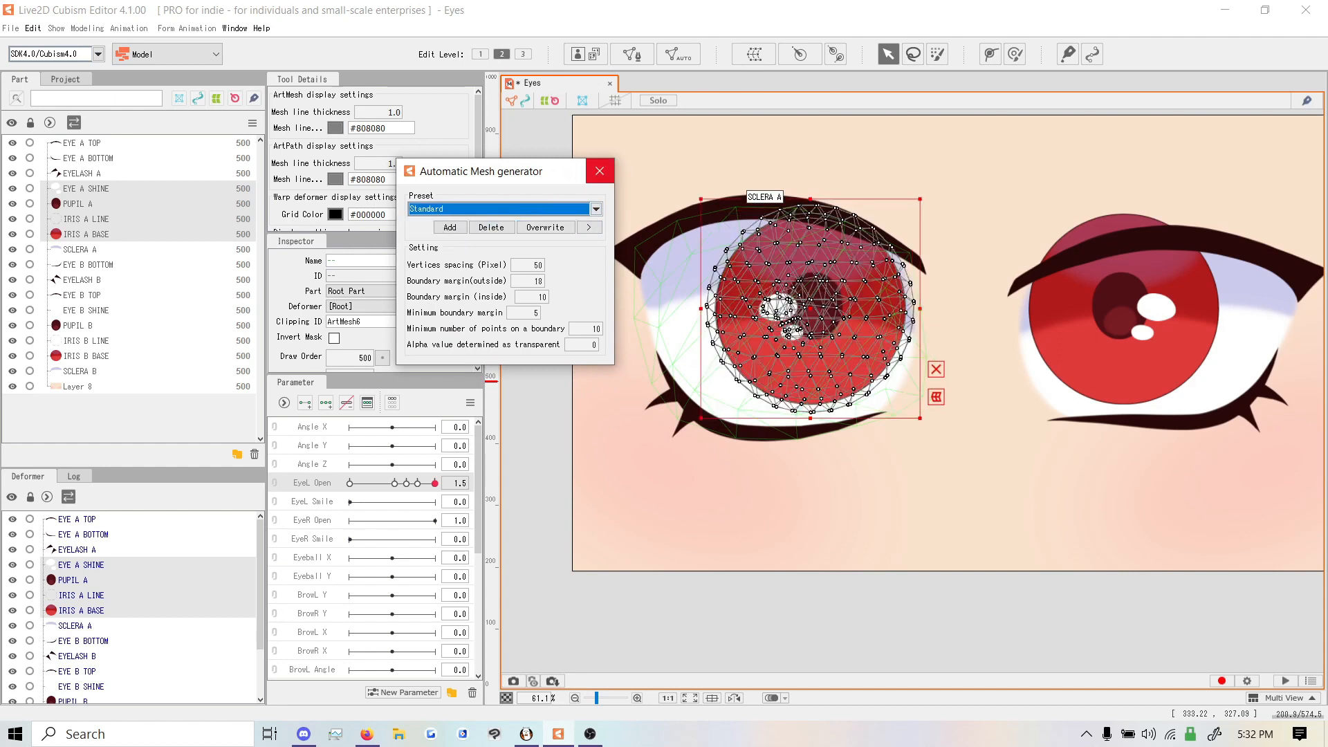
pyautogui.click(599, 171)
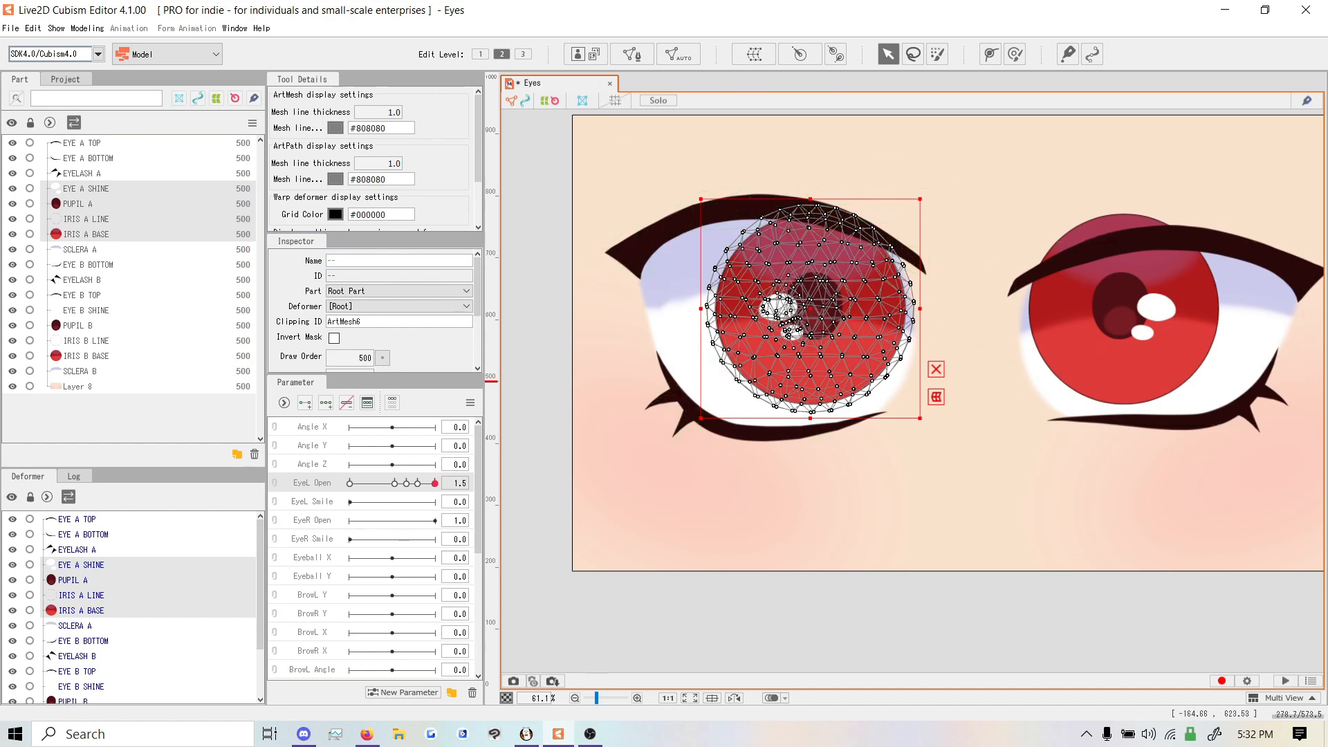
# Create a warp deformer named Iris A as parent of the four selected eye A iris parts
pyautogui.click(754, 54)
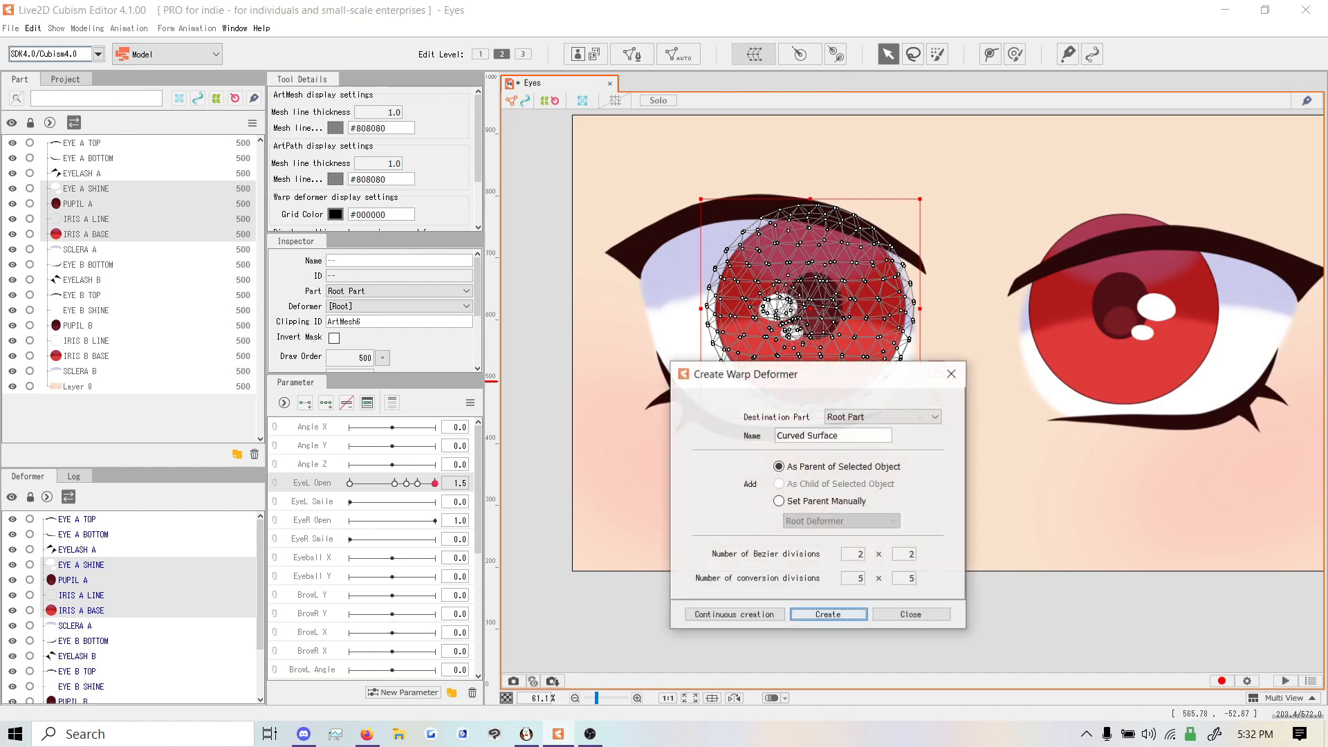
pyautogui.moveTo(845, 436); pyautogui.dragTo(773, 435)
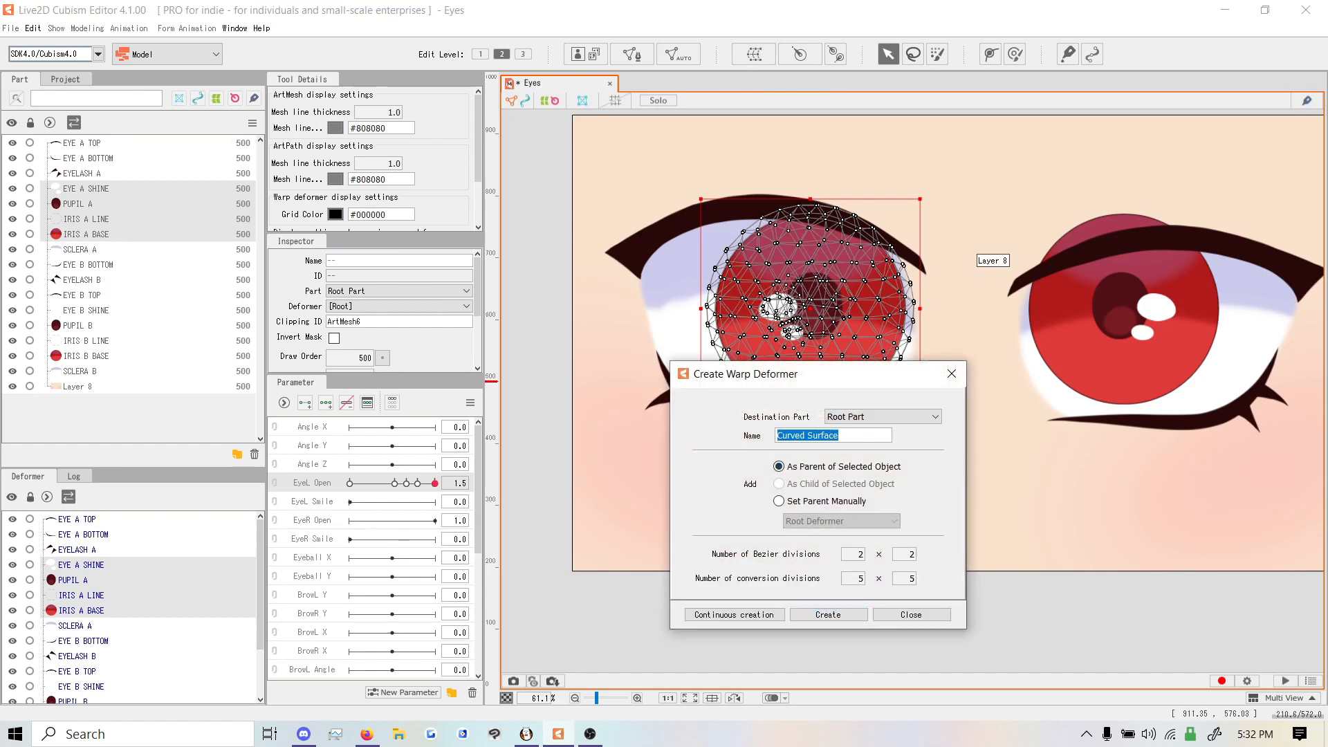
pyautogui.write('R')
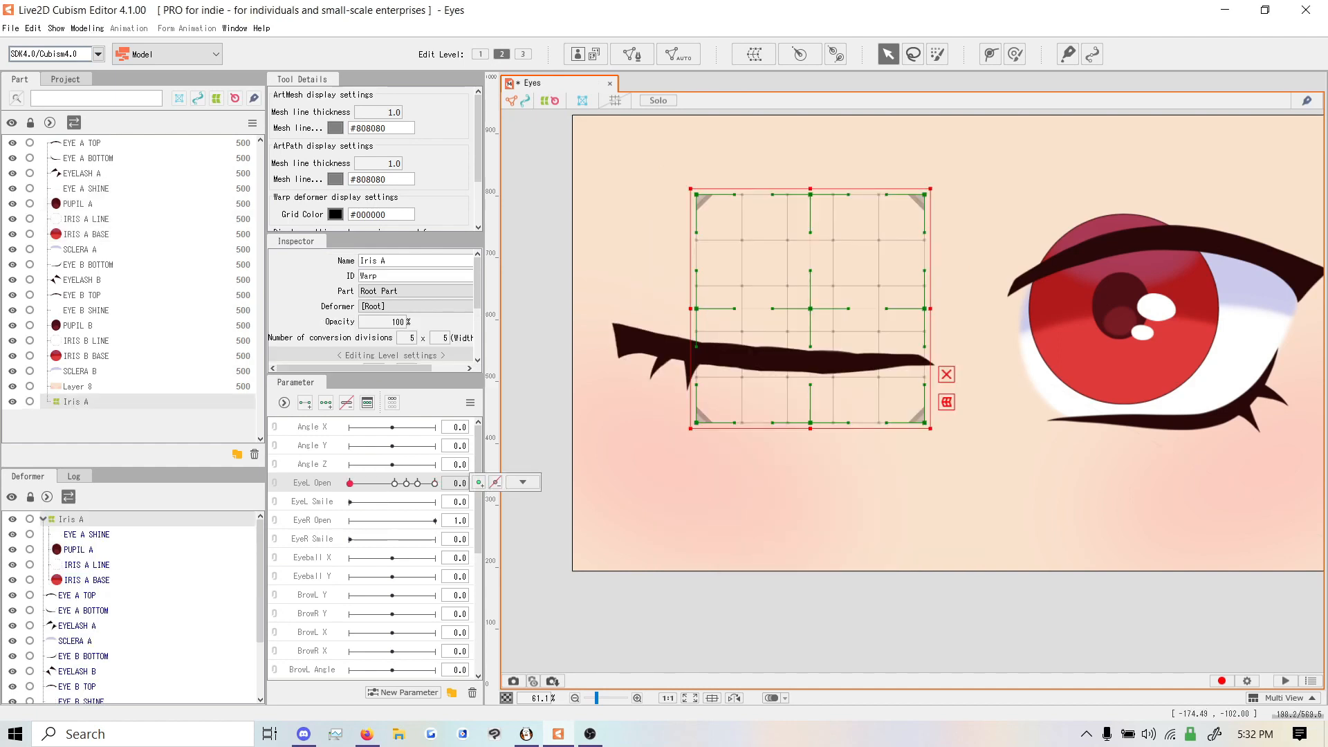
# Add Iris A deformer keyforms on EyeL Open at 0.0, 1.2 and 1.5
pyautogui.moveTo(350, 484); pyautogui.dragTo(435, 484)
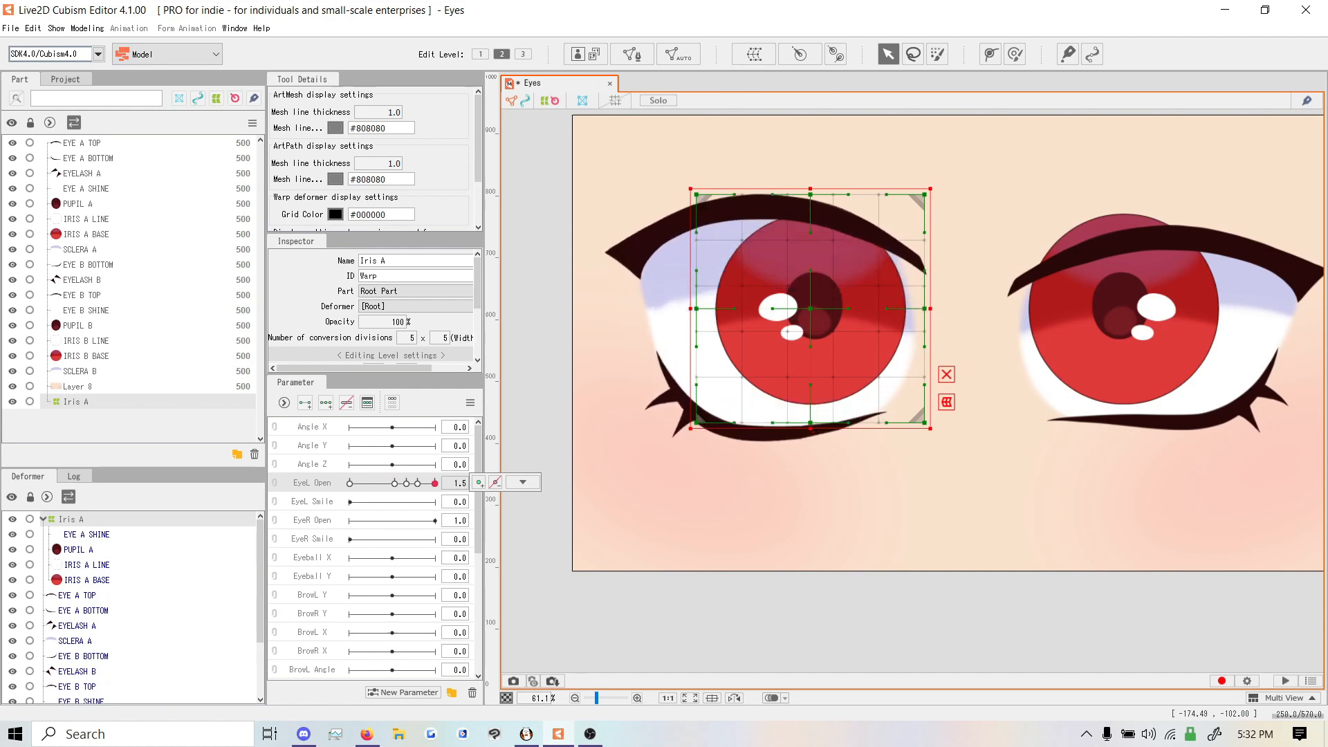
pyautogui.click(305, 403)
pyautogui.click(457, 483)
pyautogui.write('1.2')
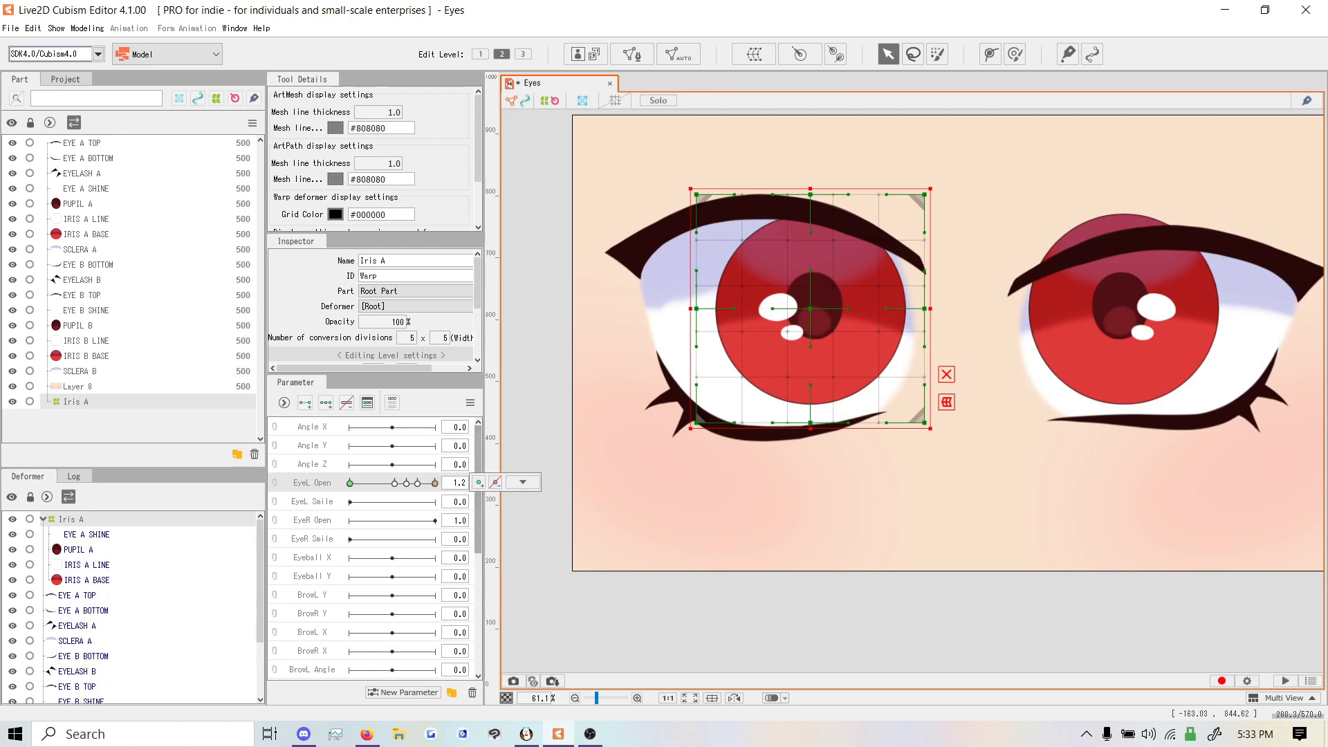
pyautogui.press('Return')
pyautogui.click(434, 483)
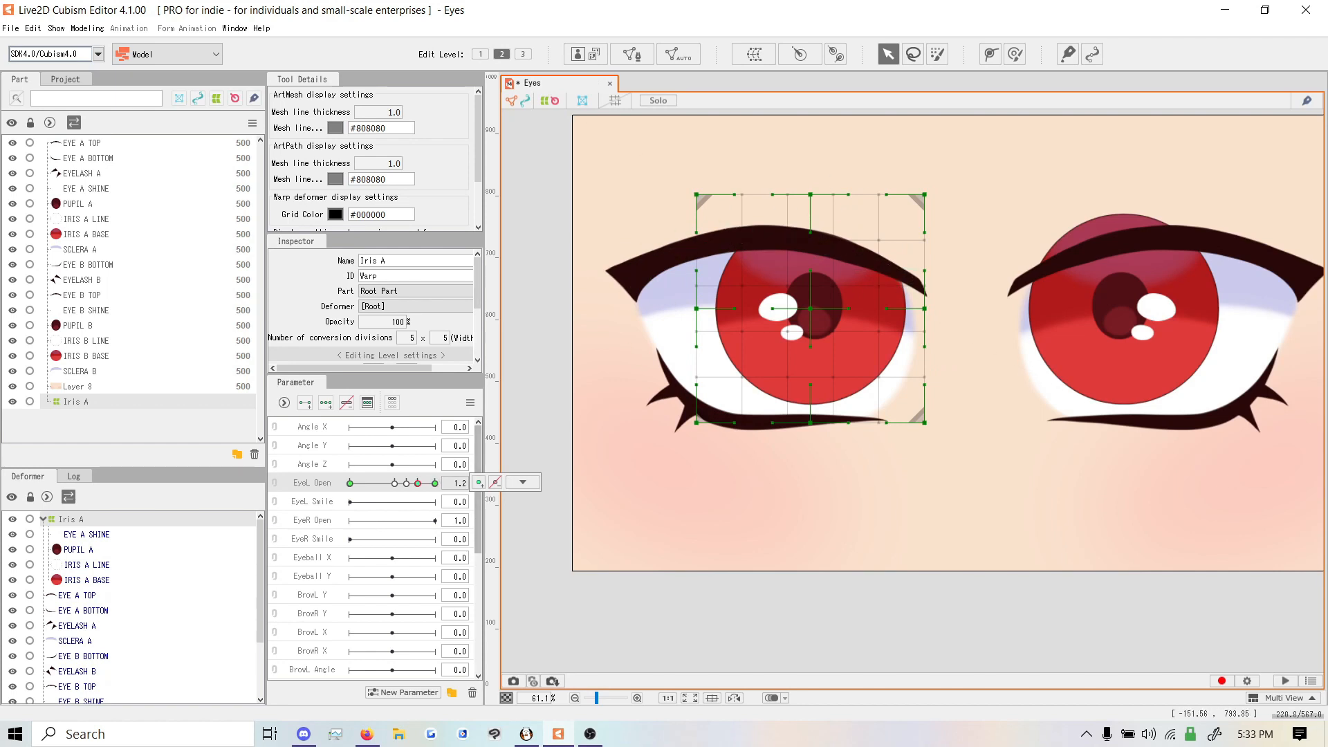
# Shrink the Iris A warp deformer slightly at EyeL Open 1.5 and preview the change along the parameter
pyautogui.moveTo(690, 188); pyautogui.dragTo(705, 204)
pyautogui.moveTo(434, 482); pyautogui.dragTo(394, 483)
pyautogui.moveTo(394, 483)
pyautogui.mouseDown()
pyautogui.moveTo(434, 482)
pyautogui.moveTo(359, 482)
pyautogui.moveTo(434, 482)
pyautogui.moveTo(417, 483)
pyautogui.mouseUp()
pyautogui.moveTo(417, 482); pyautogui.dragTo(434, 483)
# Nudge a SCLERA A mesh point near the outer eye corner at EyeL Open 1.5 and preview the full blink
pyautogui.click(661, 337)
pyautogui.moveTo(657, 285); pyautogui.dragTo(660, 284)
pyautogui.click(536, 412)
pyautogui.moveTo(435, 483); pyautogui.dragTo(349, 483)
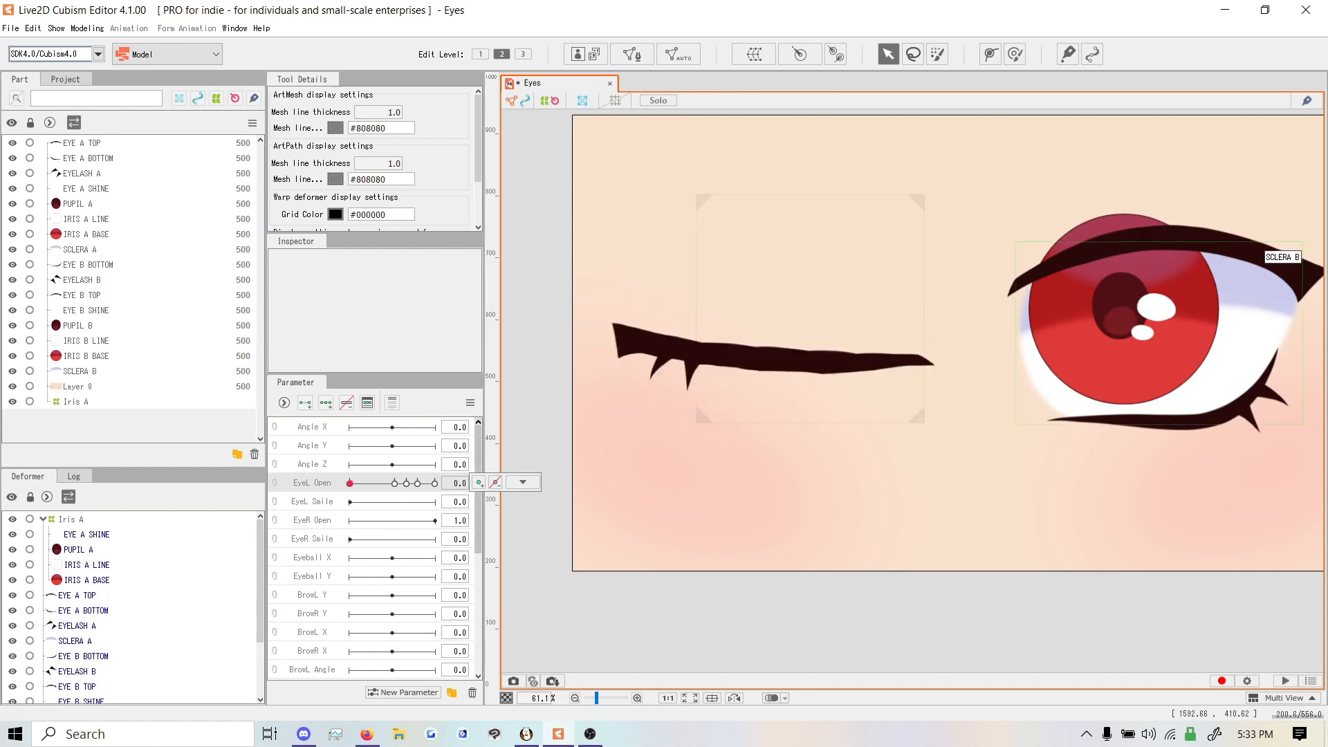
pyautogui.moveTo(350, 484); pyautogui.dragTo(435, 484)
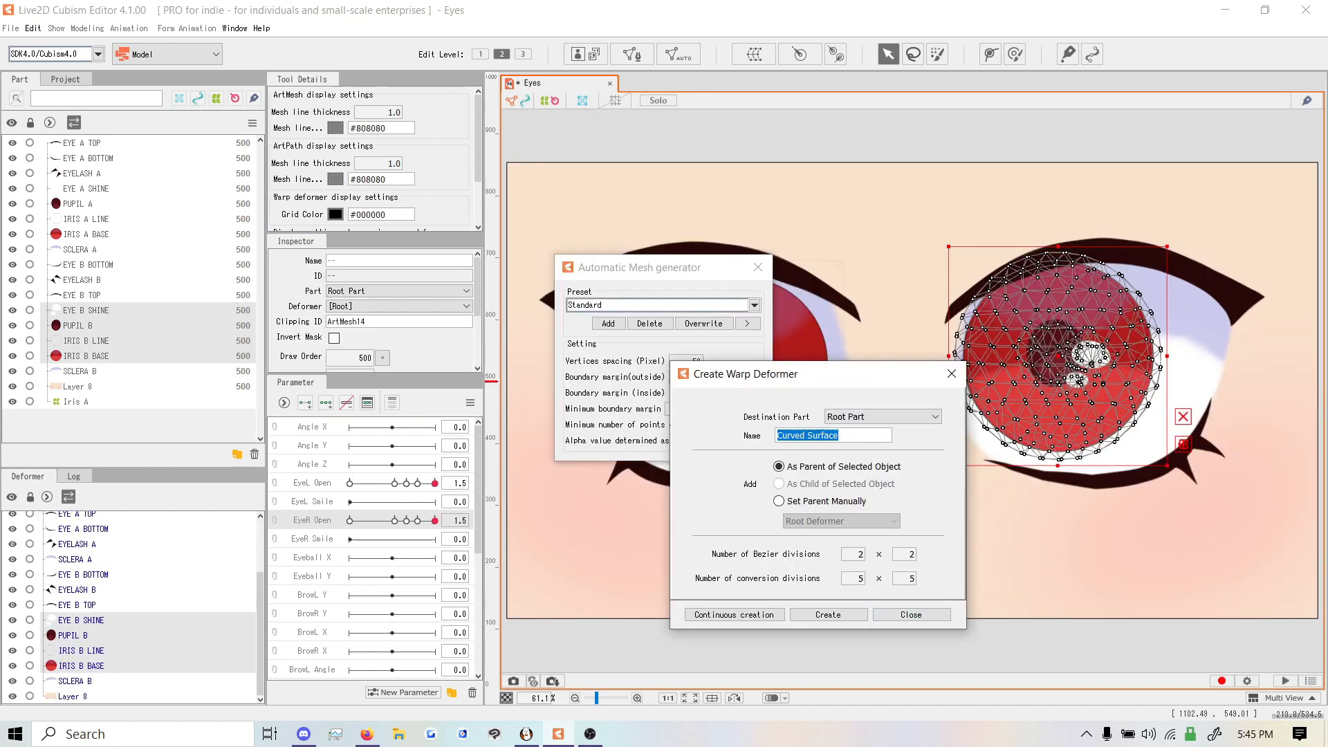
# Create a warp deformer named Iris B as parent of the selected eye B iris parts
pyautogui.write('Iris B')
pyautogui.click(827, 614)
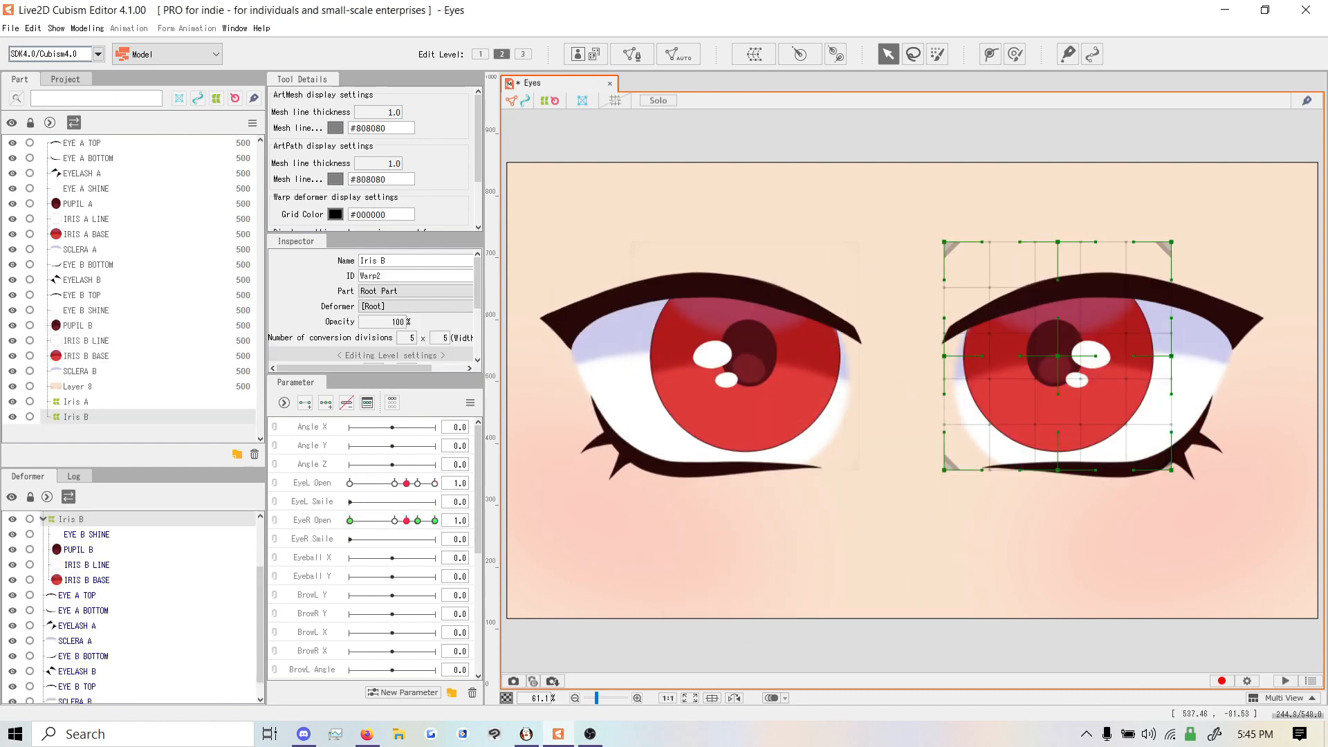
pyautogui.click(587, 137)
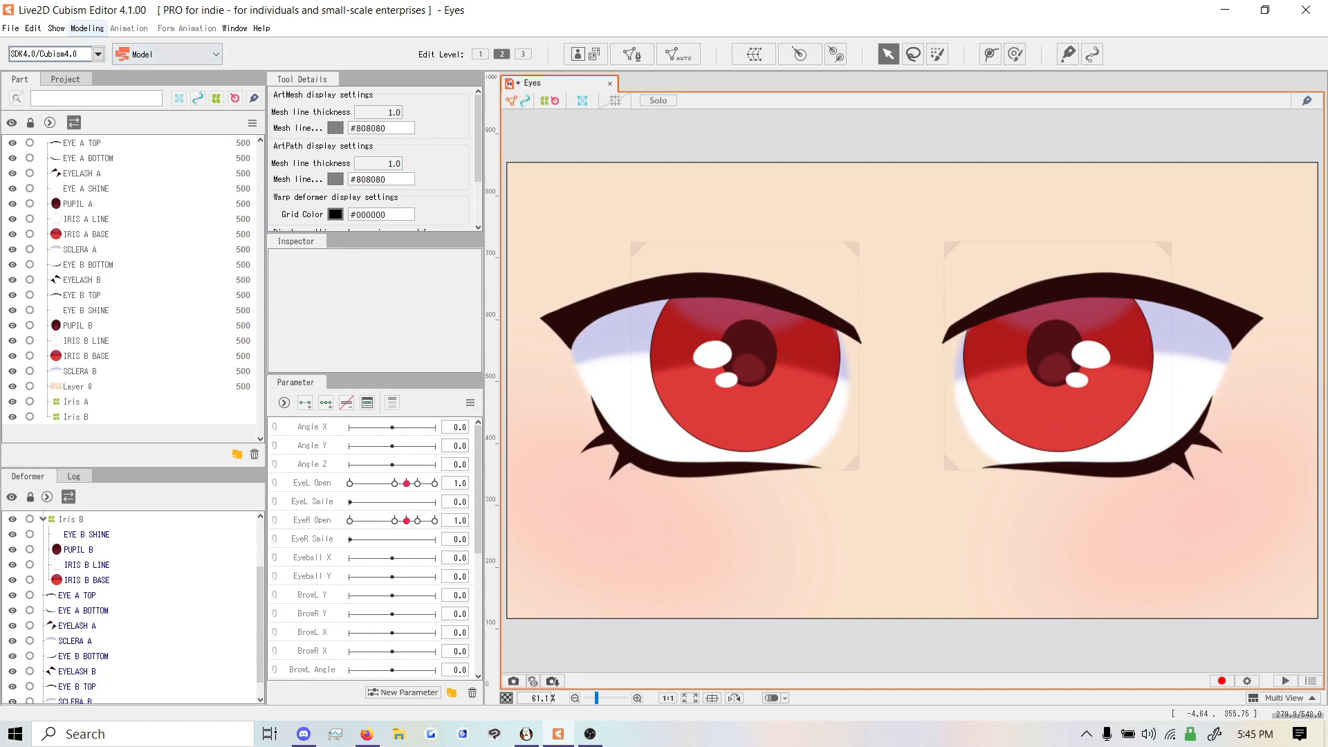
# Preview both eyes opening and closing in Physics/Scene Blending Settings, resetting the parameters to default and playing Random Pose
pyautogui.click(87, 27)
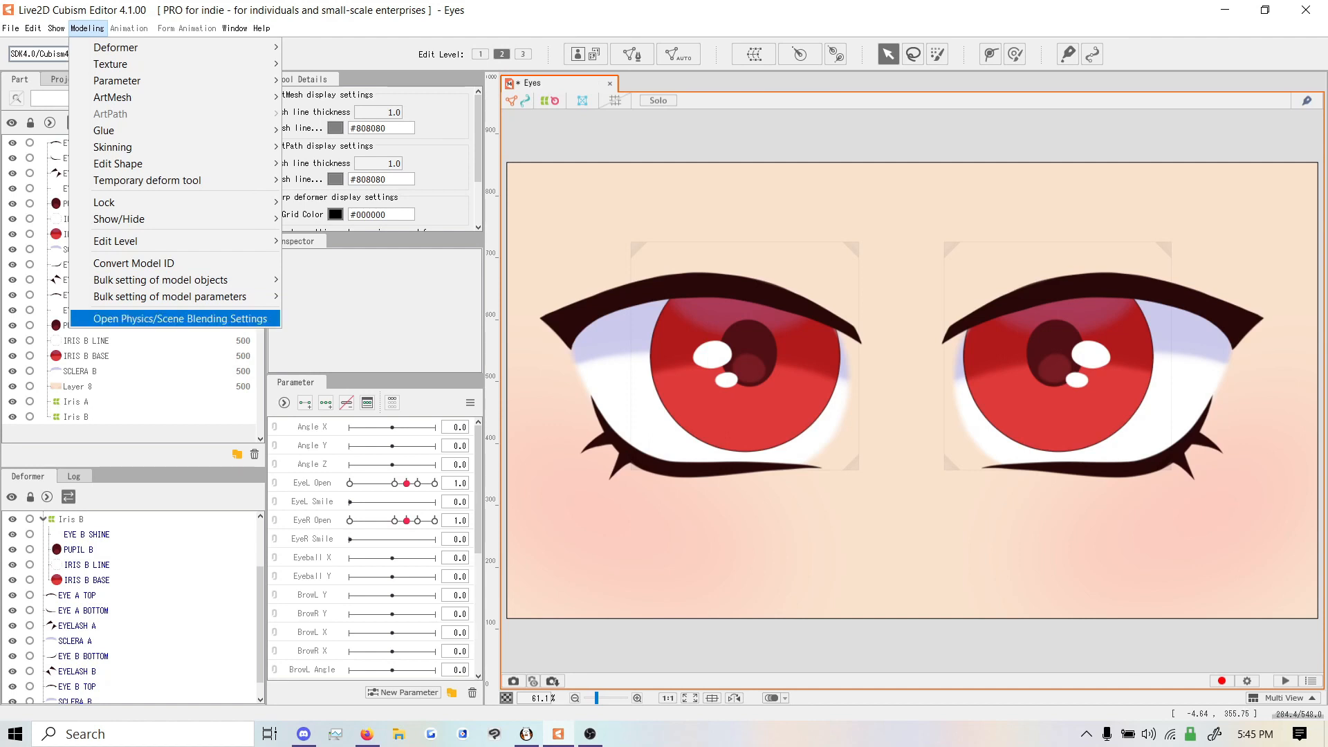
pyautogui.click(179, 319)
pyautogui.moveTo(748, 207); pyautogui.dragTo(691, 233)
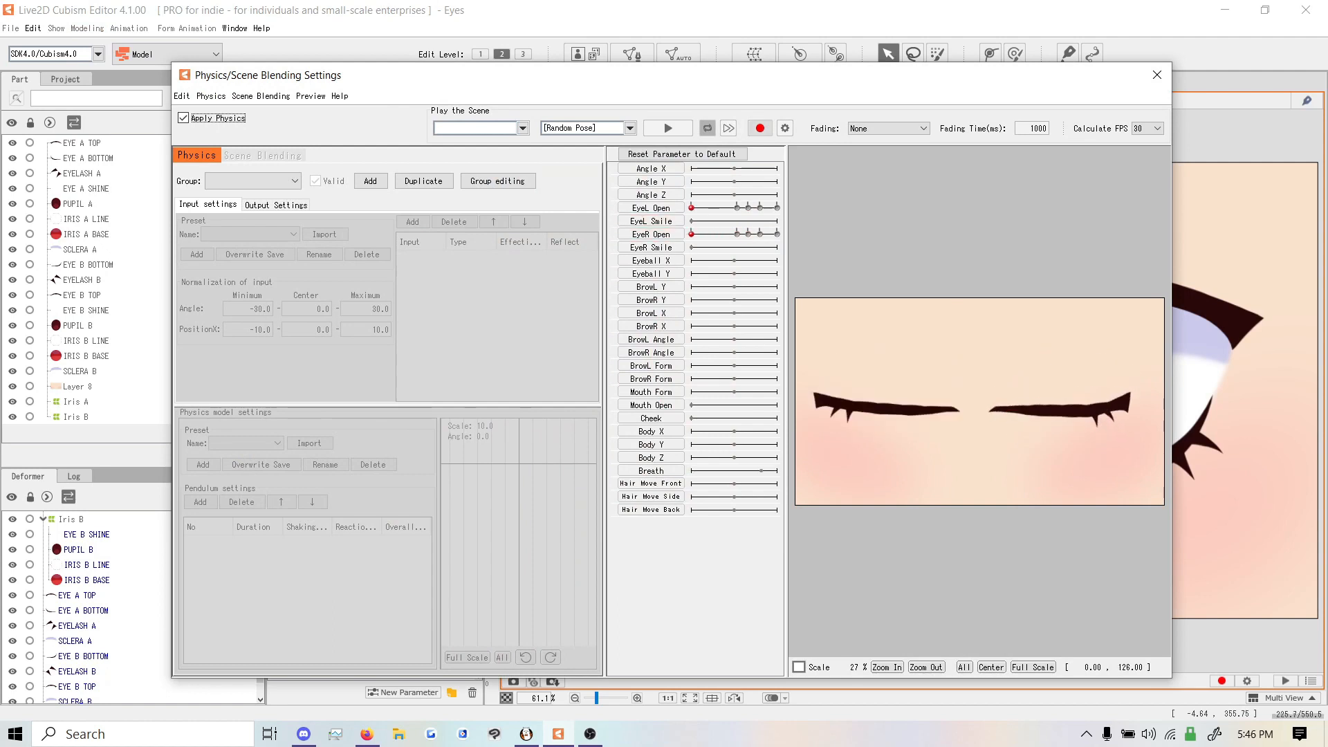
pyautogui.click(684, 154)
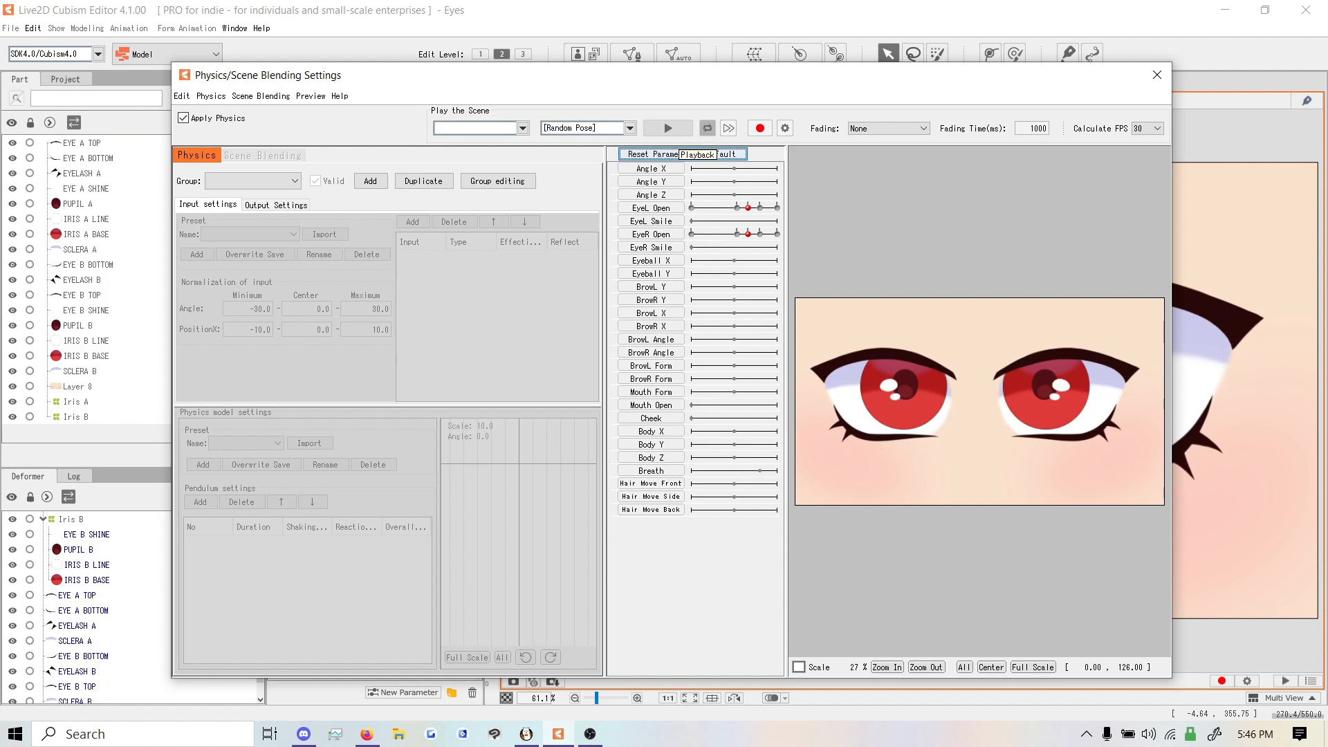
pyautogui.click(667, 128)
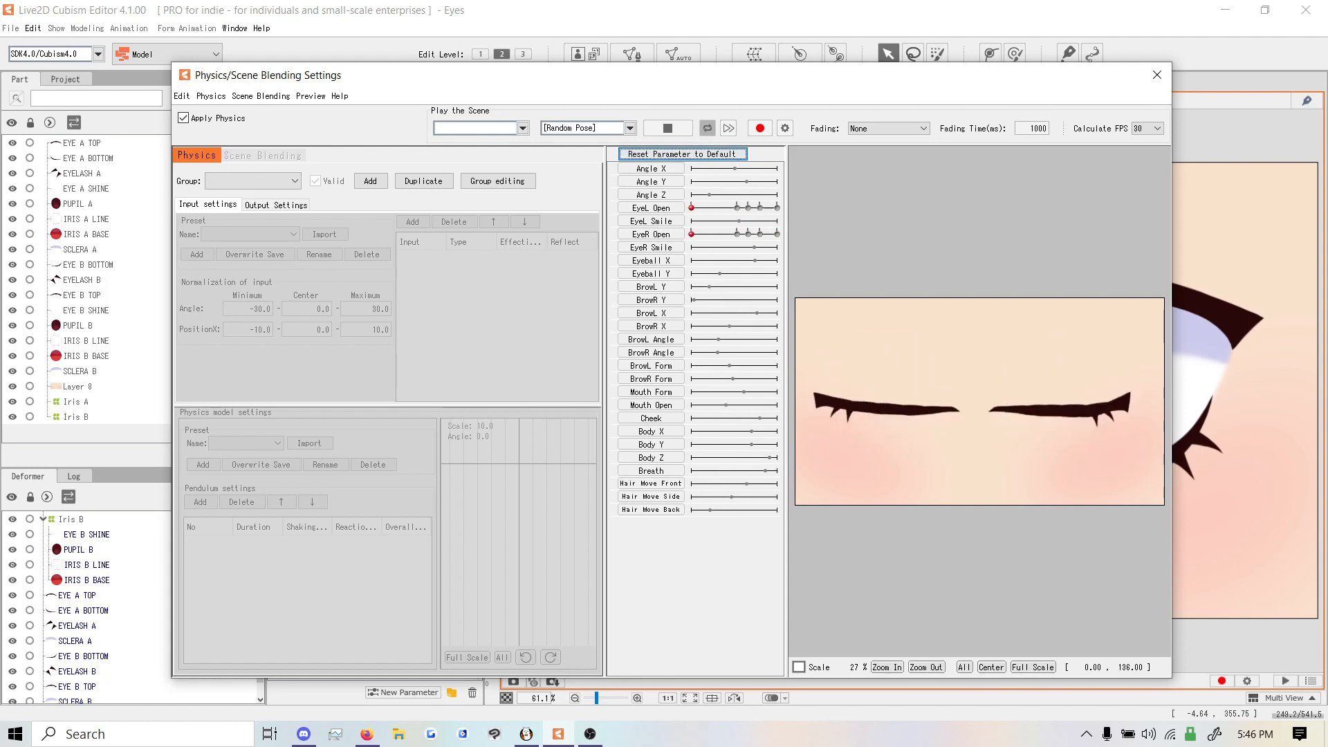
pyautogui.press('space')
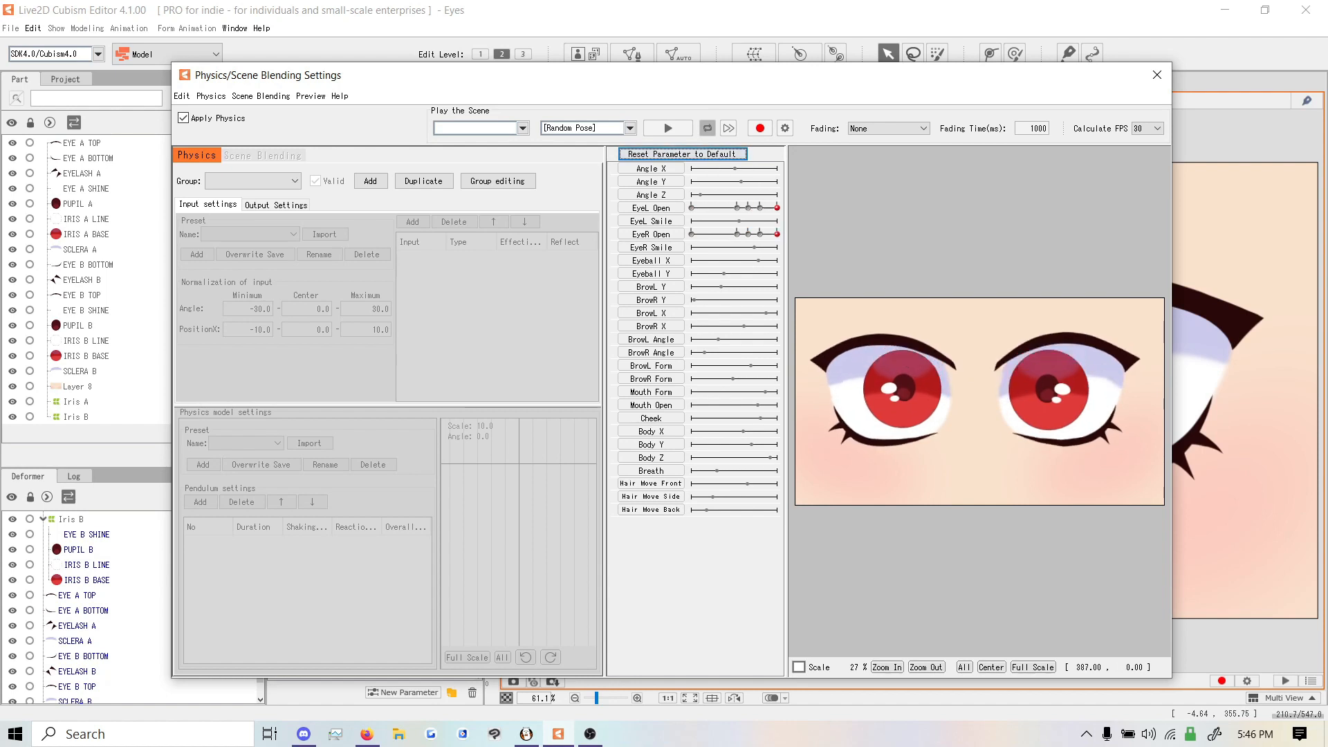
pyautogui.click(1156, 75)
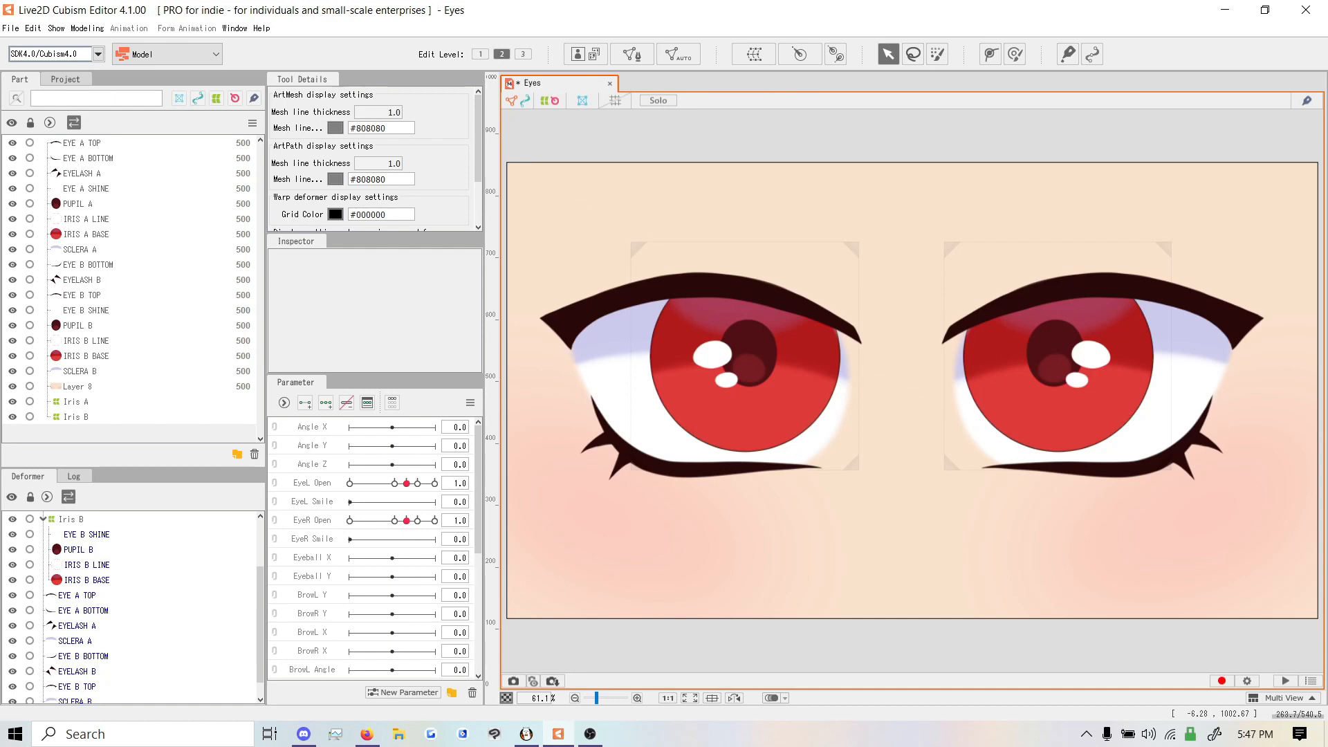
pyautogui.scroll(-2, 914, 584)
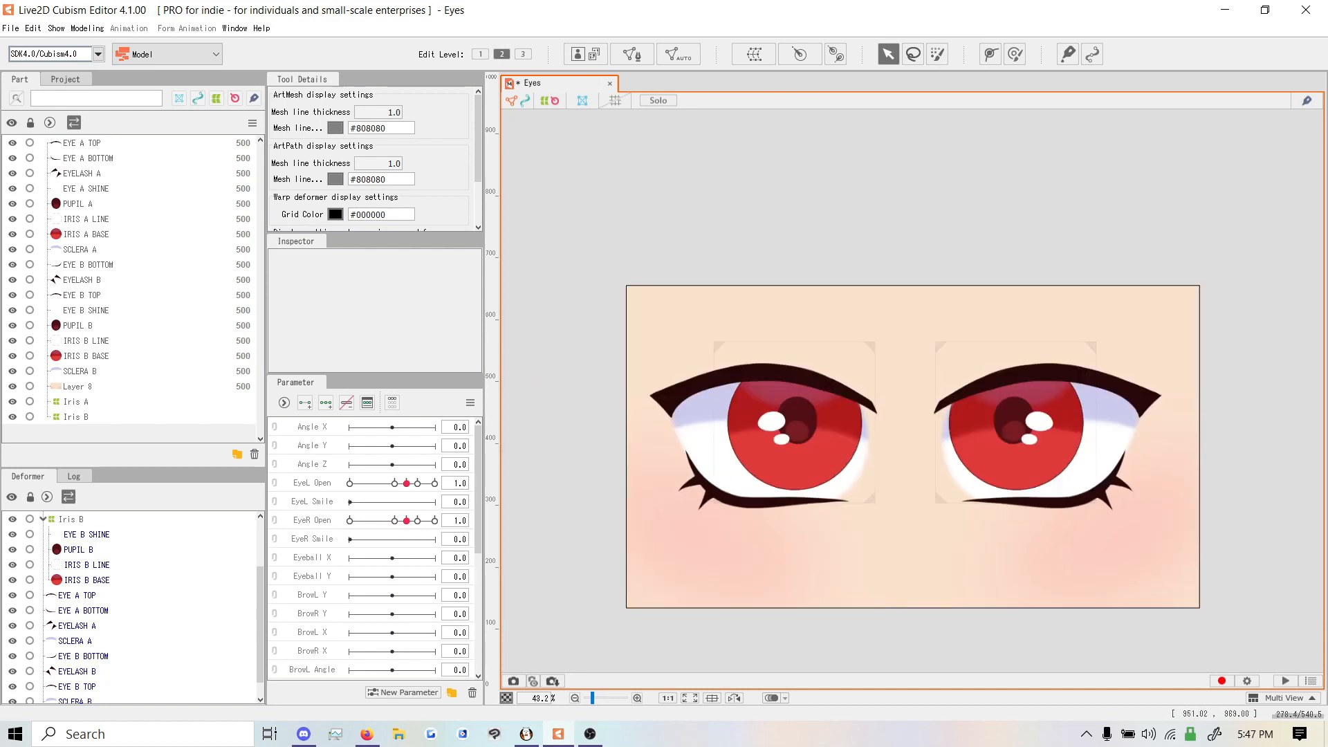
pyautogui.scroll(2, 909, 575)
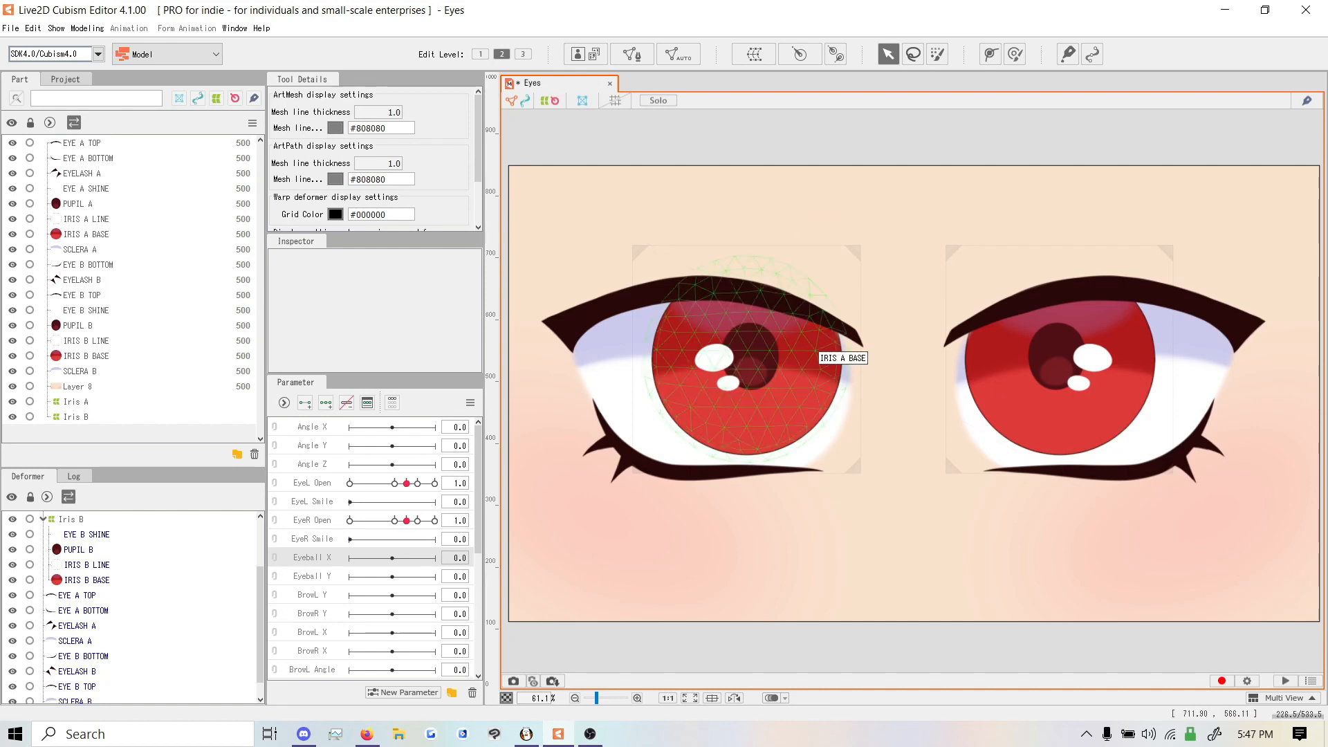
# Create a warp deformer named Iris A B as parent of PUPIL A, IRIS A LINE and IRIS A BASE
pyautogui.scroll(3, 131, 607)
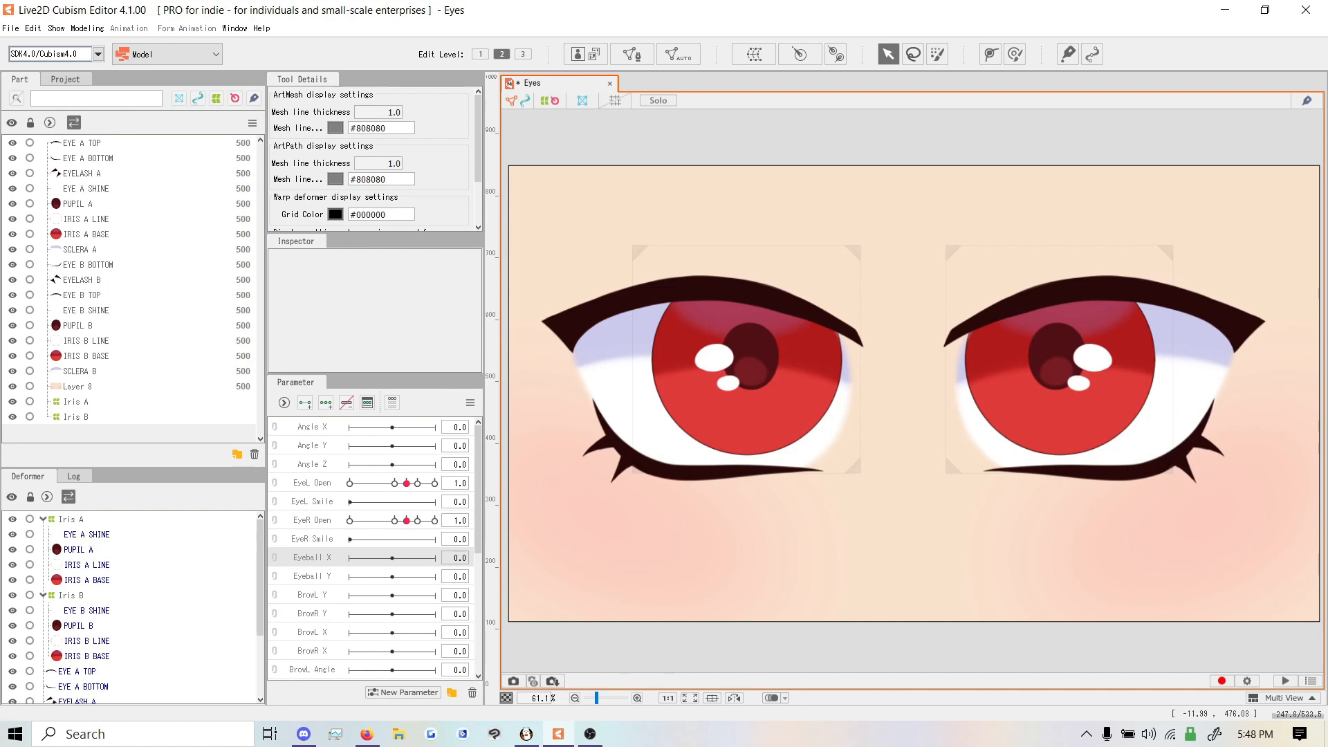
pyautogui.click(71, 520)
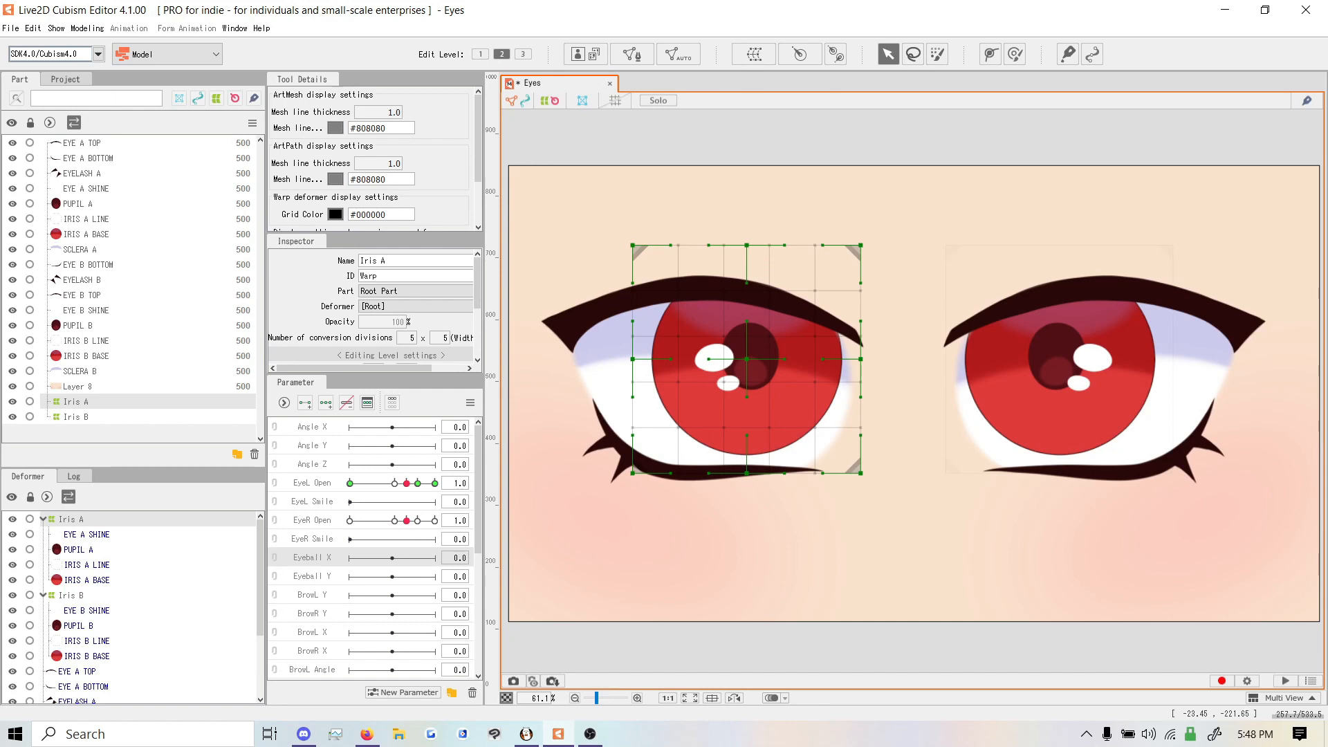
pyautogui.click(718, 356)
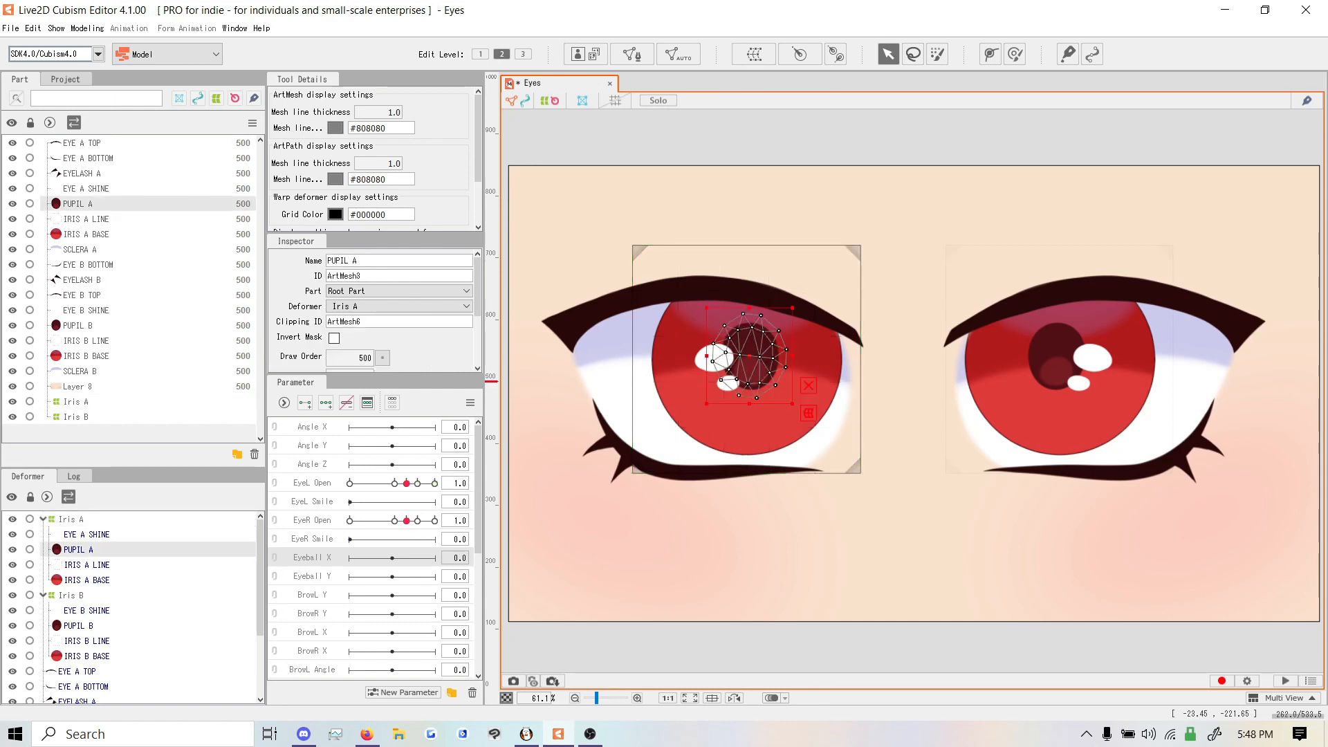
pyautogui.keyDown('ctrl'); pyautogui.click(87, 564); pyautogui.keyUp('ctrl')
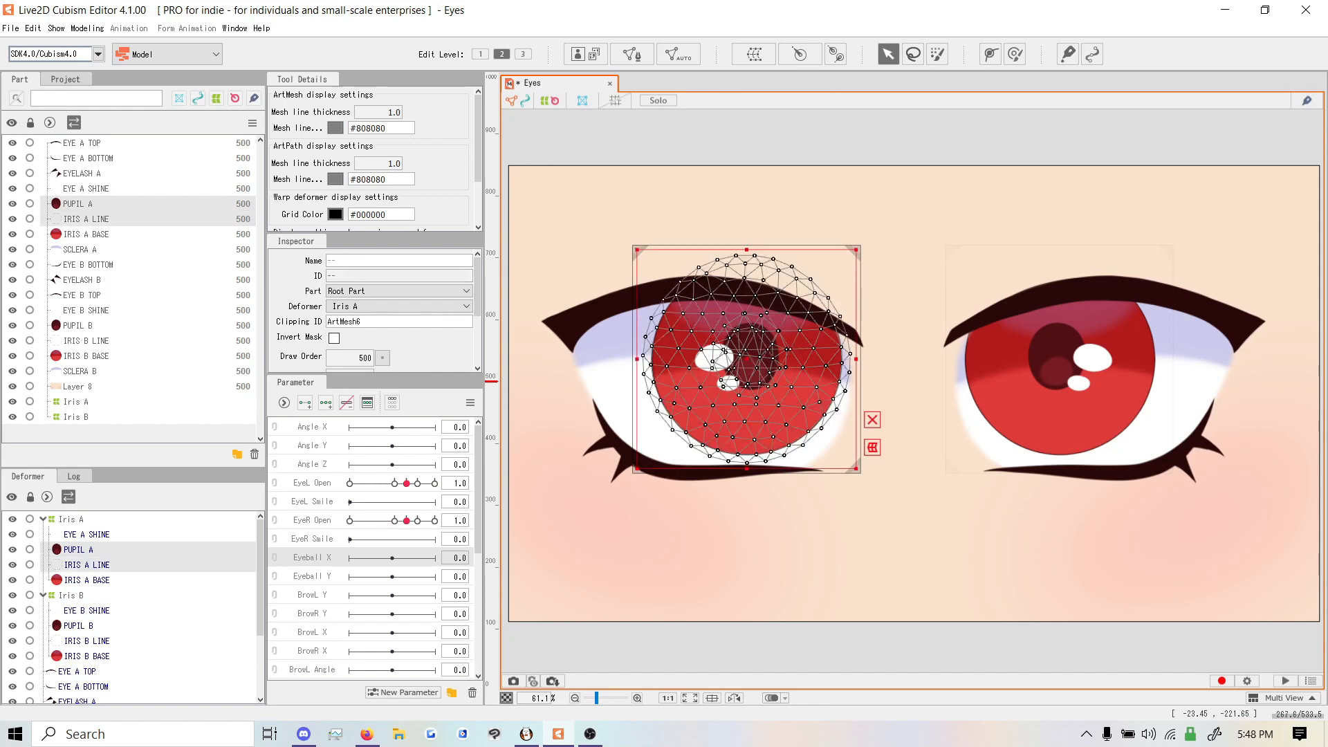
pyautogui.keyDown('ctrl'); pyautogui.click(86, 579); pyautogui.keyUp('ctrl')
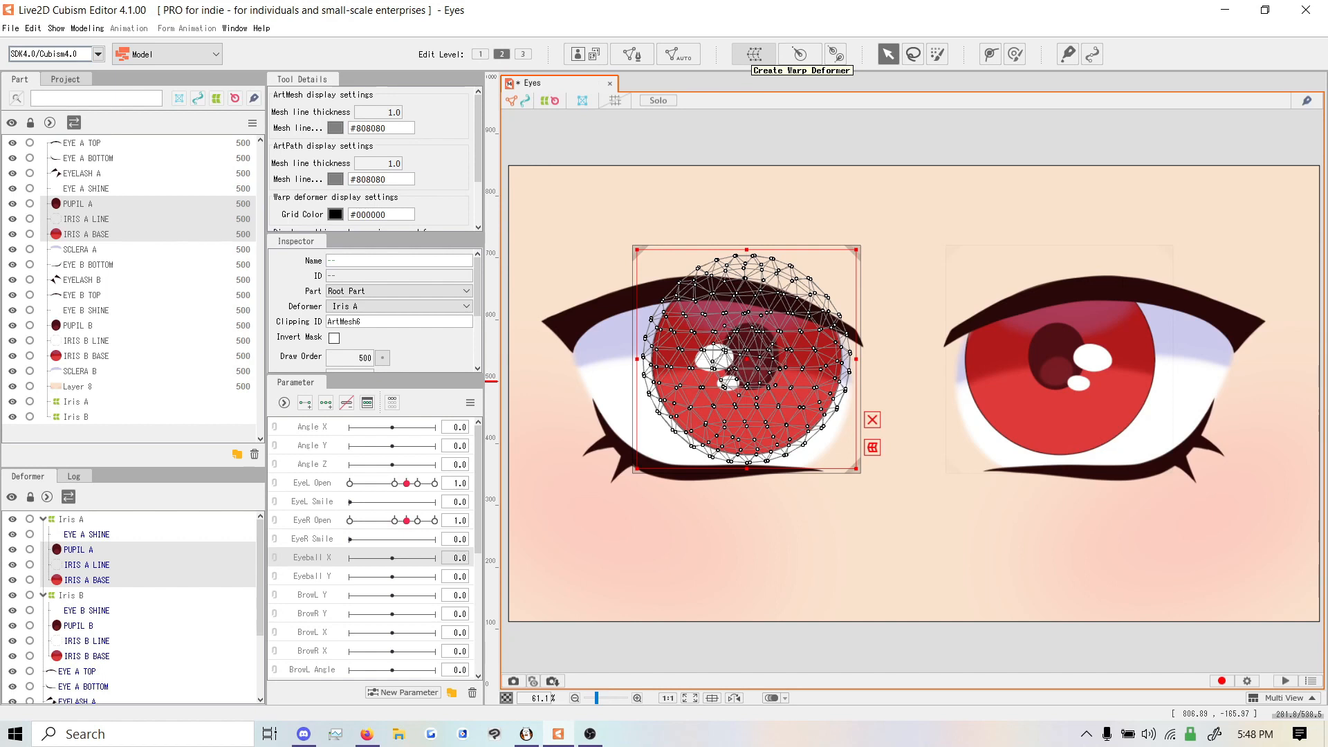
pyautogui.click(754, 54)
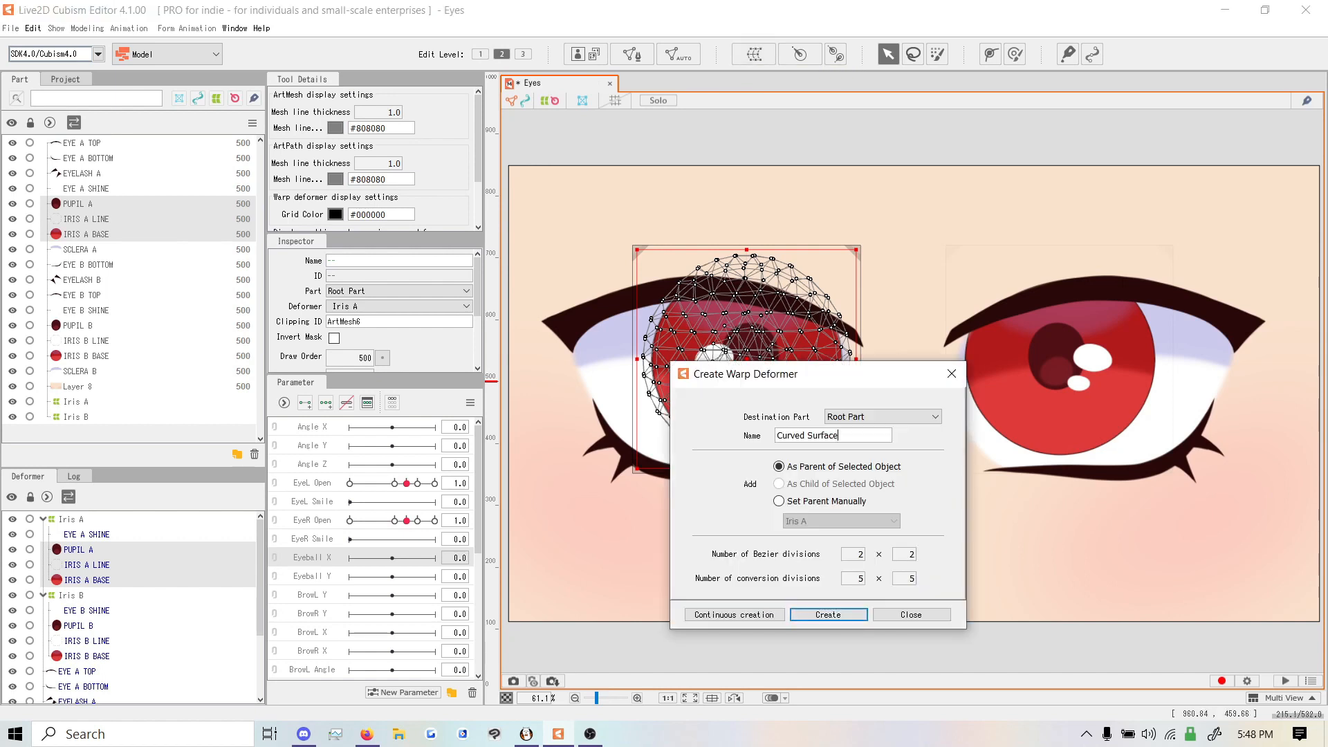
pyautogui.moveTo(839, 436); pyautogui.dragTo(775, 436)
pyautogui.write('Iris A ')
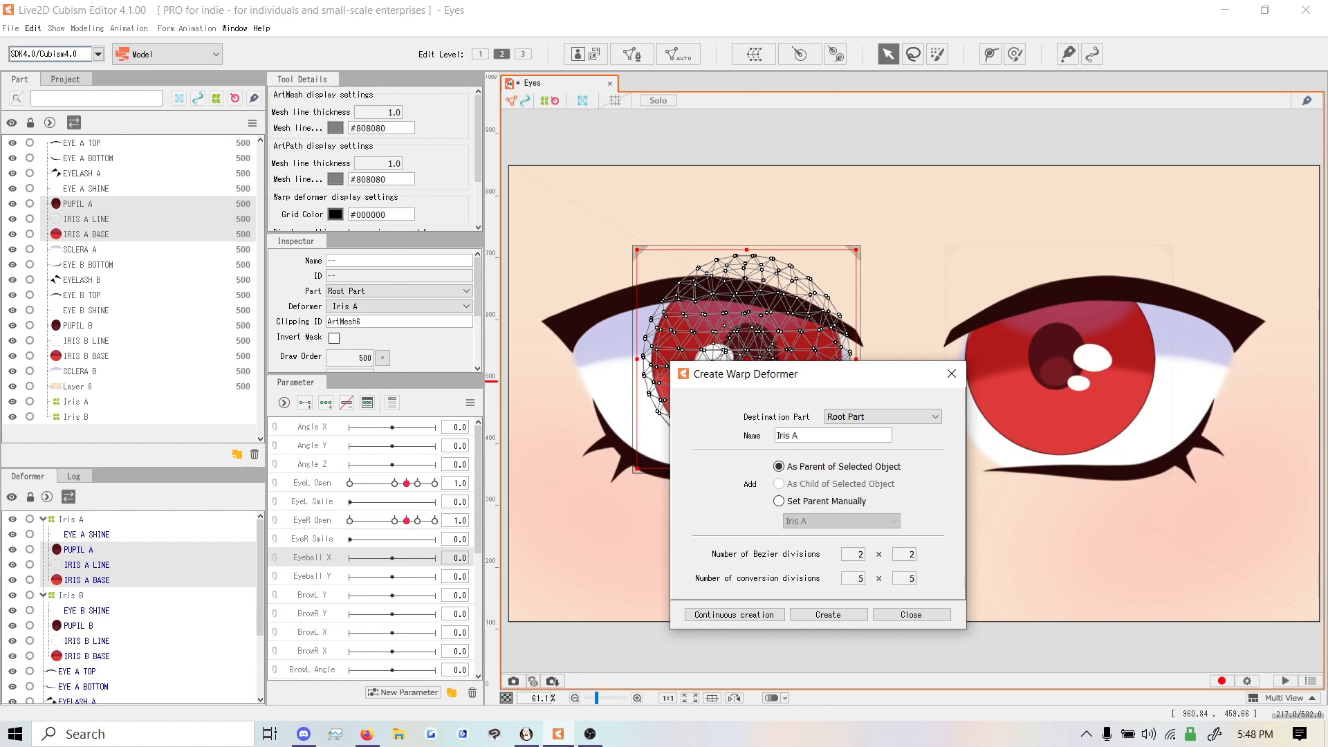
pyautogui.write('B')
pyautogui.press('Return')
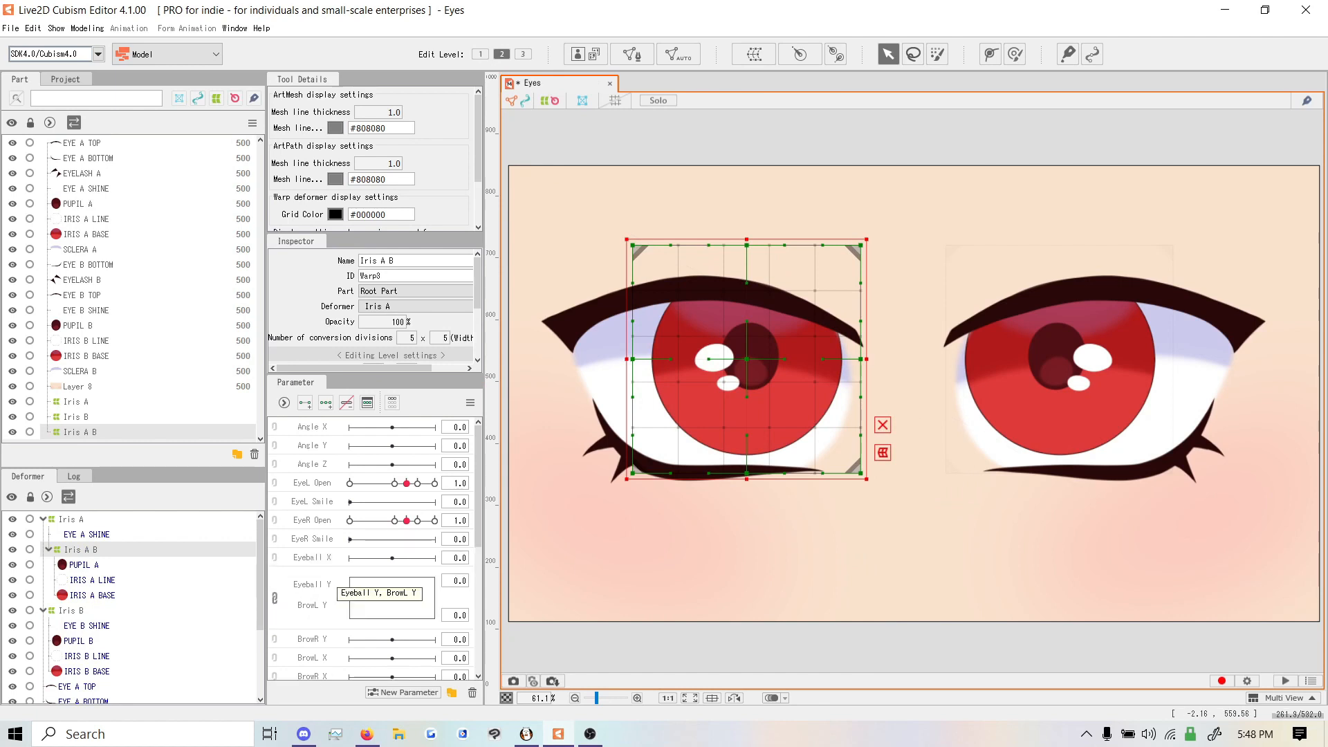
# Link Eyeball X and Eyeball Y into one combined parameter and test its handle
pyautogui.click(274, 557)
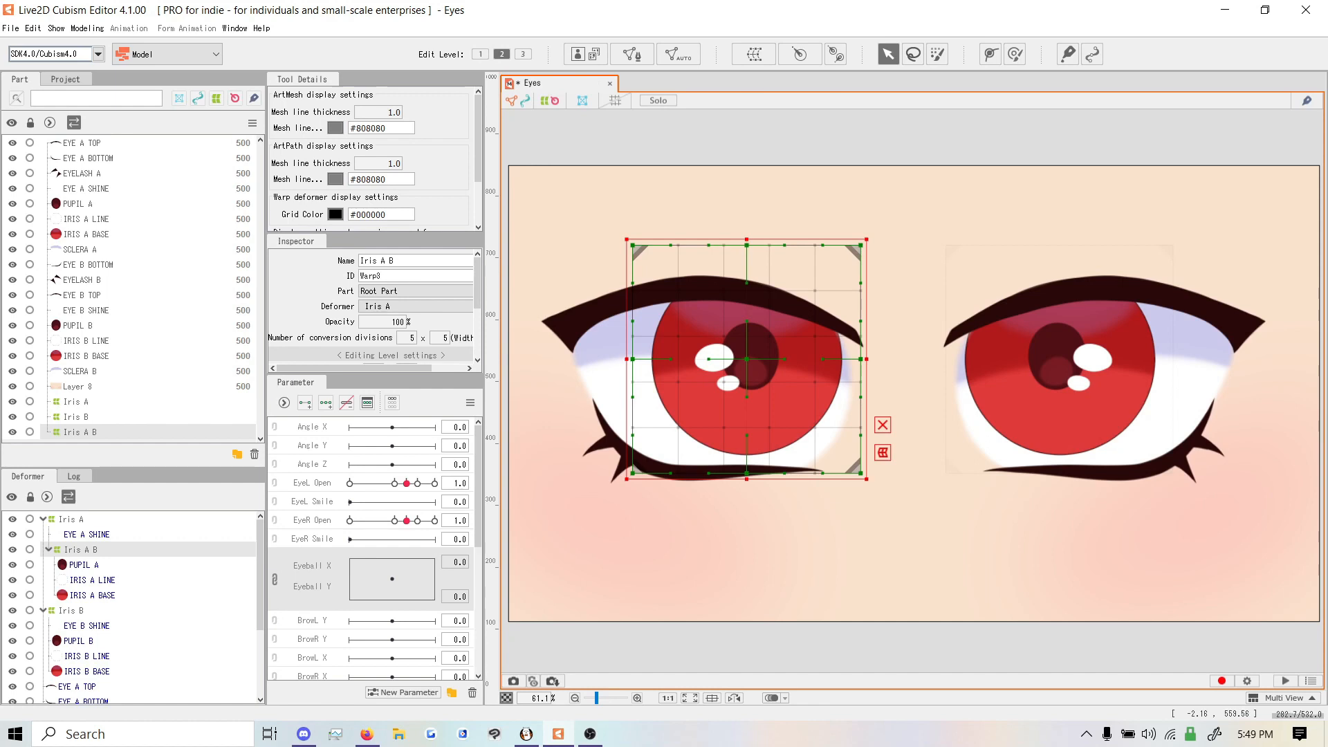
pyautogui.moveTo(392, 578); pyautogui.dragTo(357, 600)
pyautogui.click(394, 580)
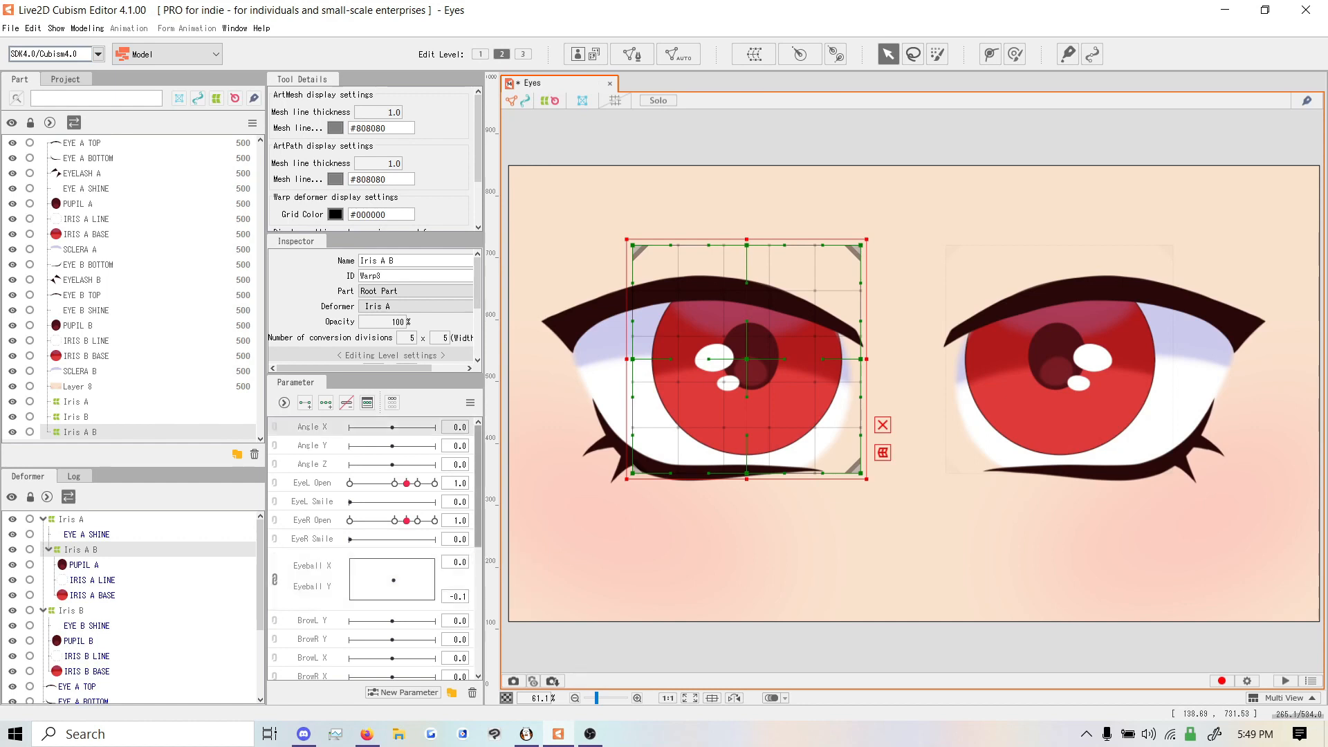
# Try linking Angle X with Angle Y and Angle Z with EyeL Open, separating each pair again
pyautogui.click(275, 427)
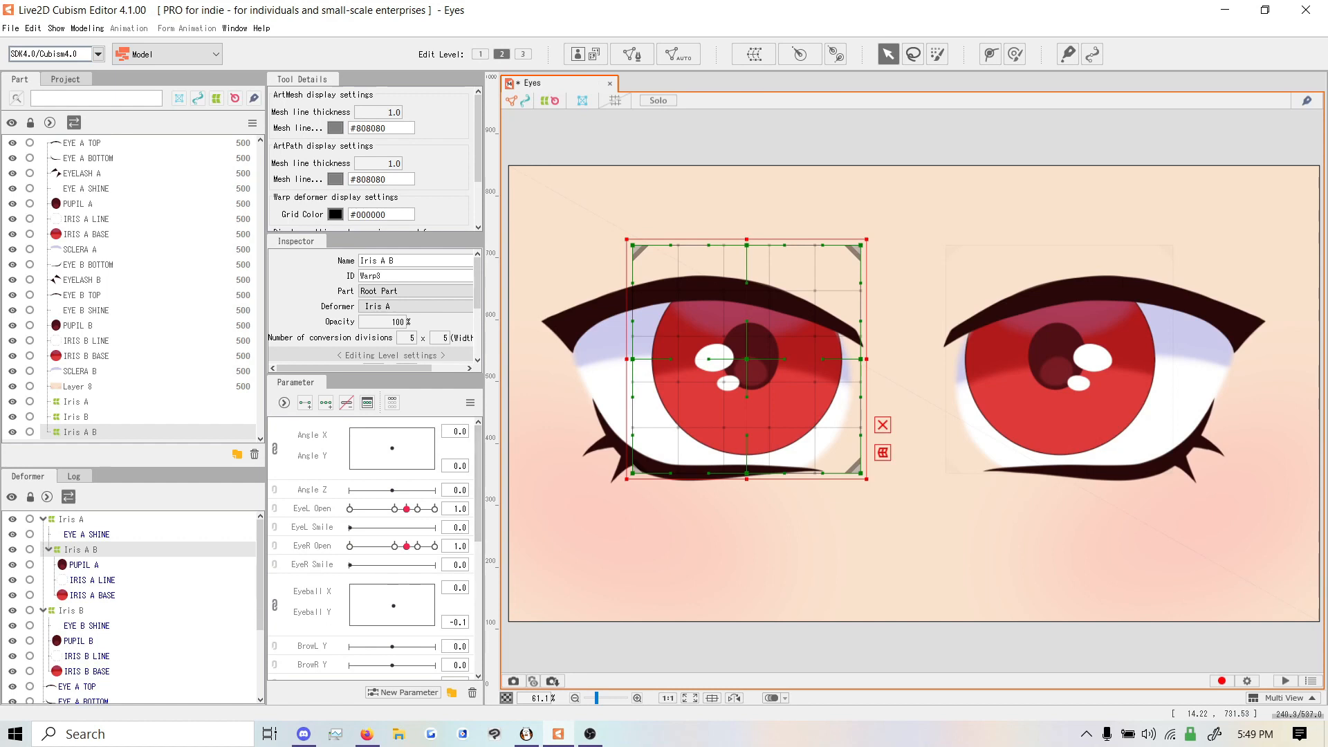
pyautogui.click(275, 448)
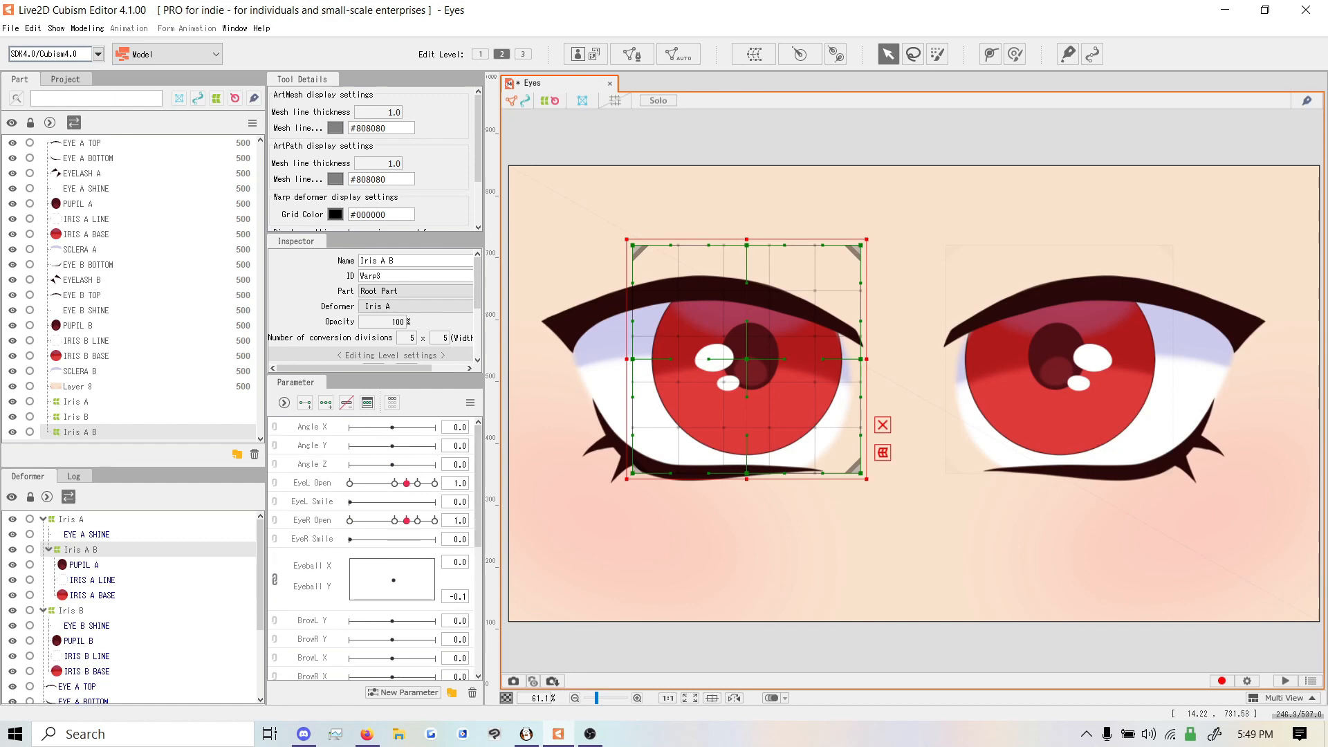
pyautogui.click(274, 473)
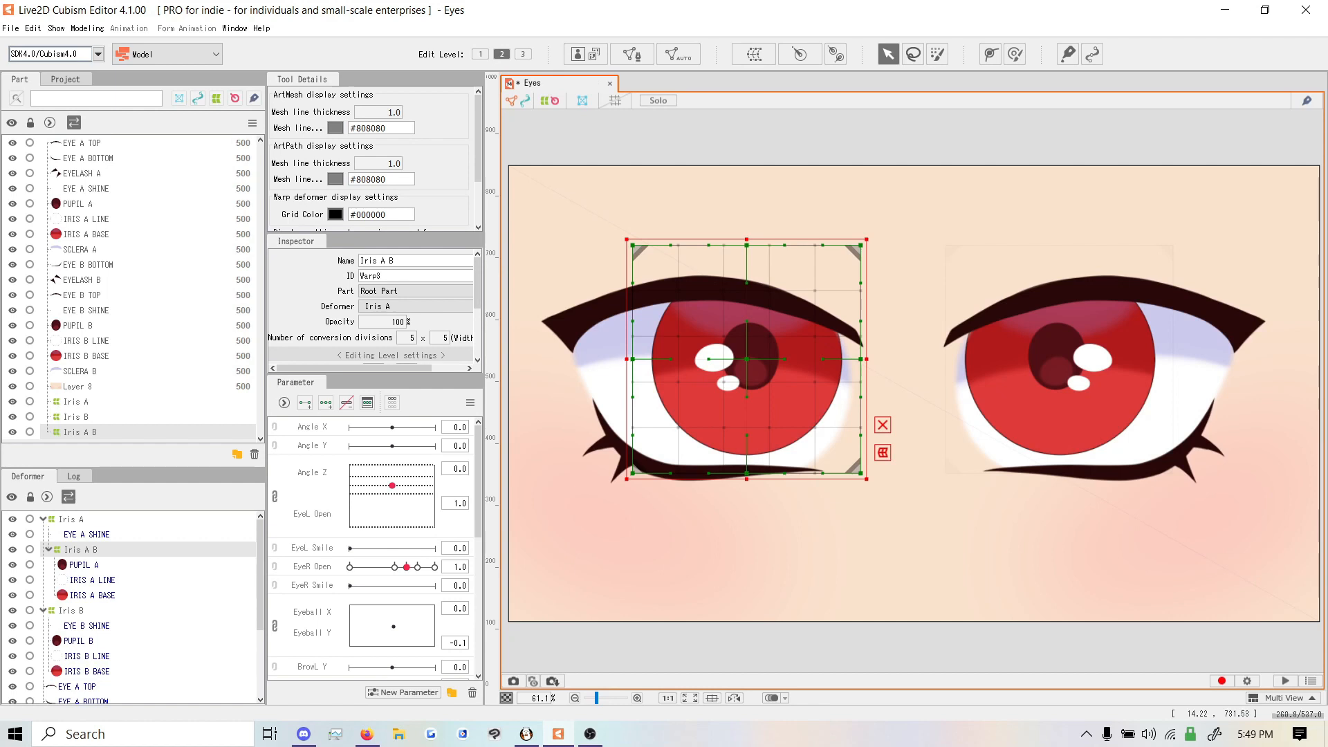
pyautogui.click(275, 496)
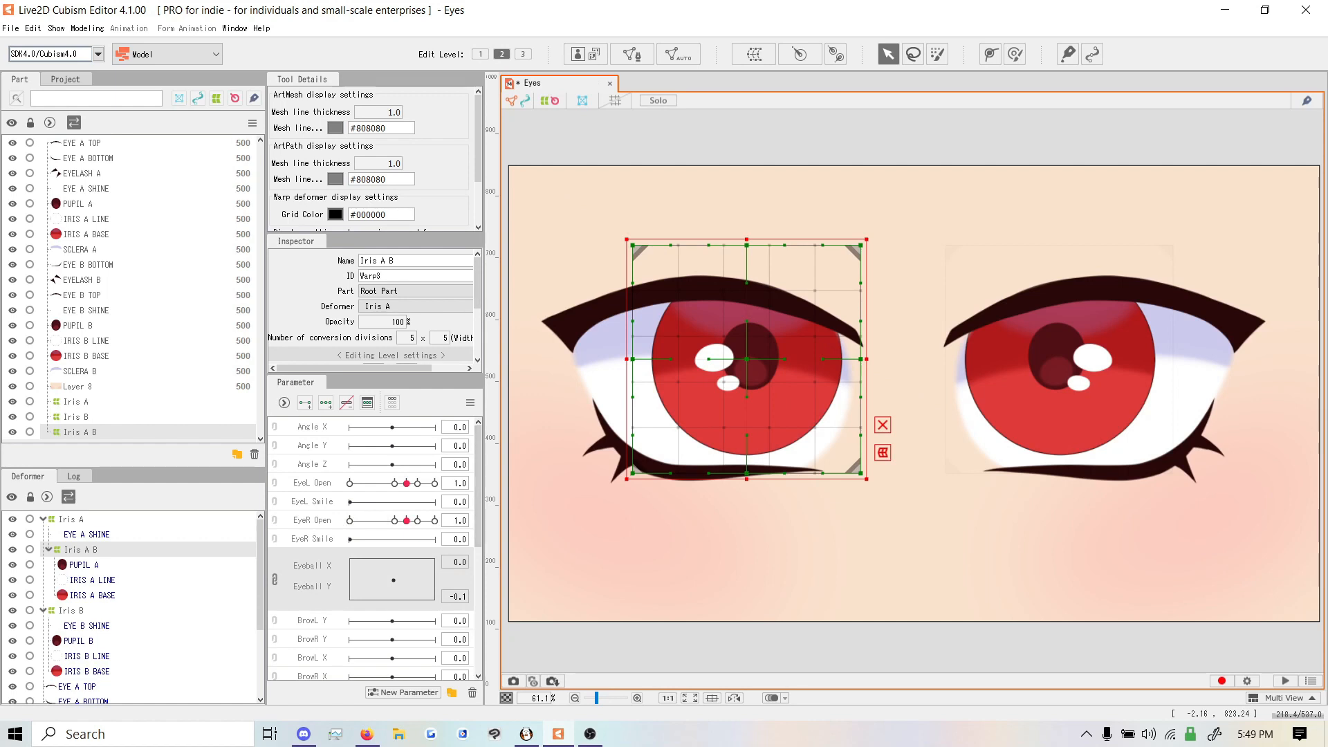
# Add three keys each on Eyeball X and Eyeball Y to Iris A B and raise the deformer at Eyeball Y 1.0
pyautogui.moveTo(746, 359)
pyautogui.mouseDown()
pyautogui.moveTo(657, 371)
pyautogui.moveTo(764, 342)
pyautogui.moveTo(738, 336)
pyautogui.mouseUp()
pyautogui.hotkey('ctrl', 'z')
pyautogui.click(350, 579)
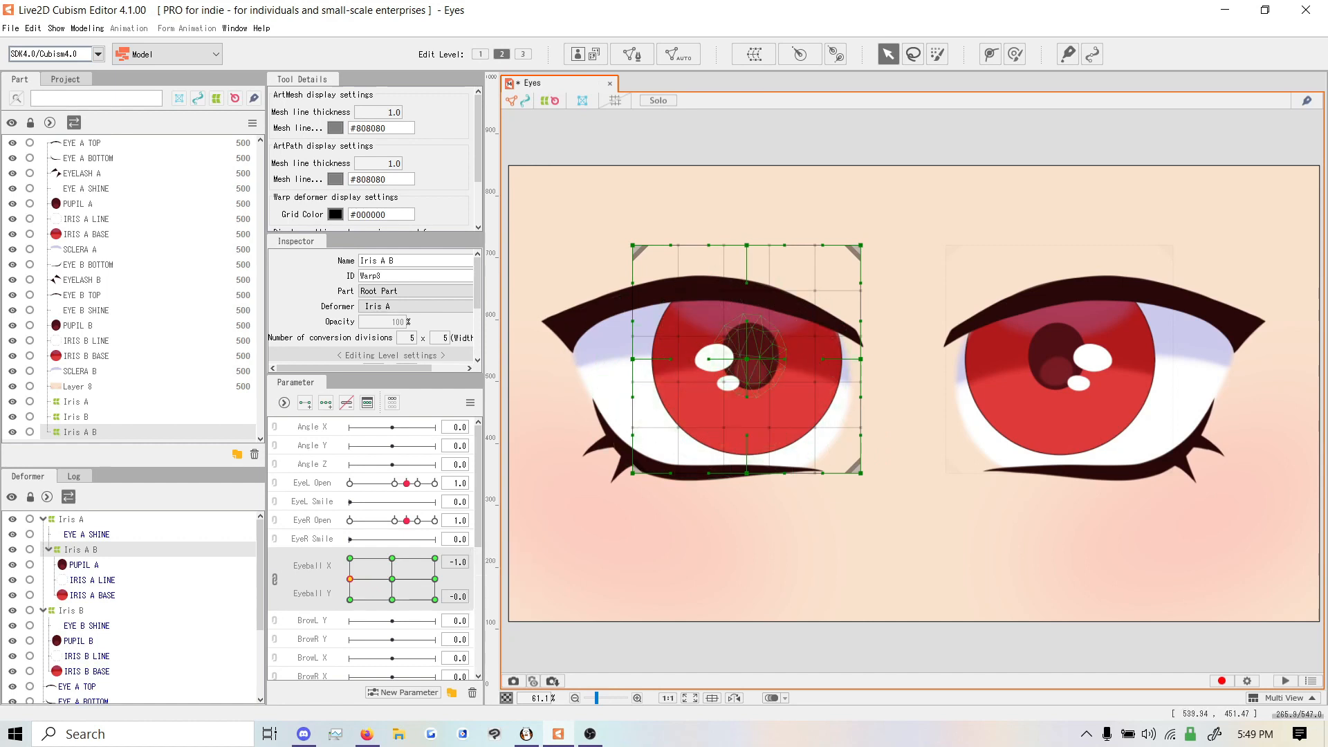
pyautogui.click(397, 559)
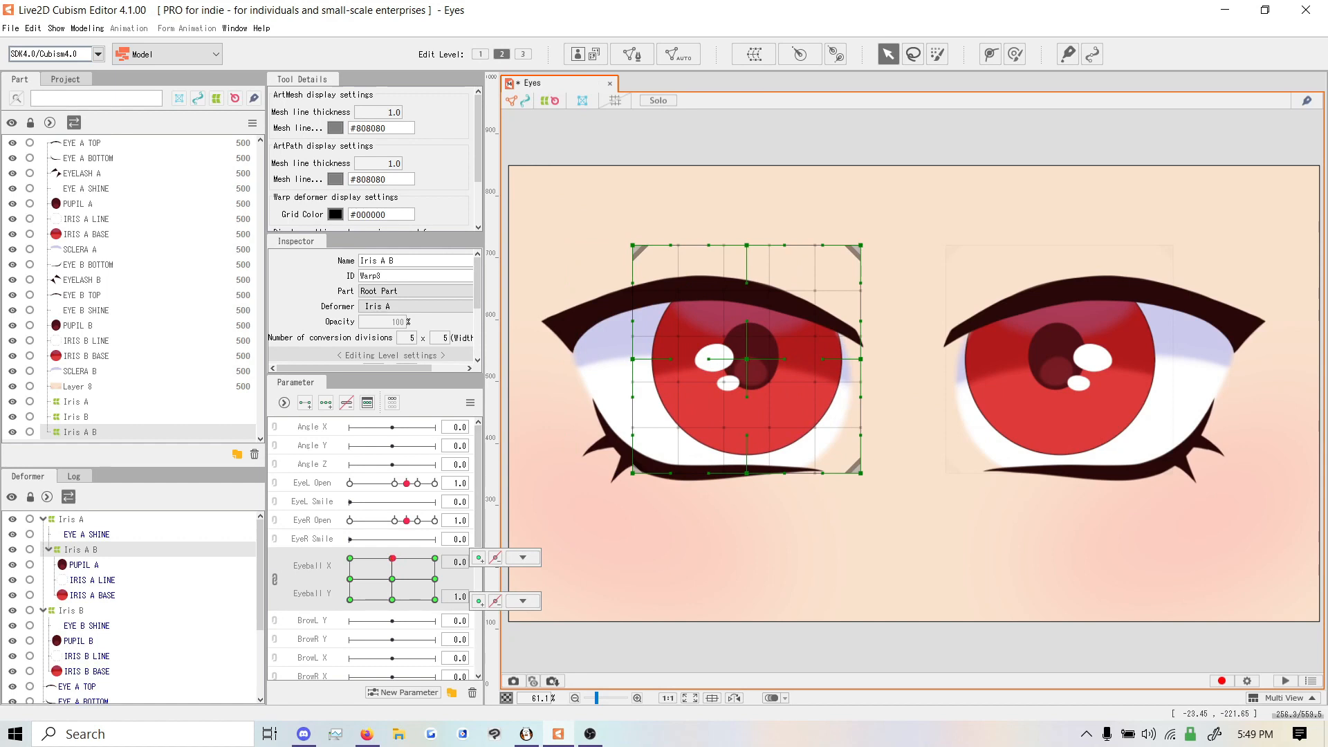
pyautogui.moveTo(741, 357); pyautogui.dragTo(739, 318)
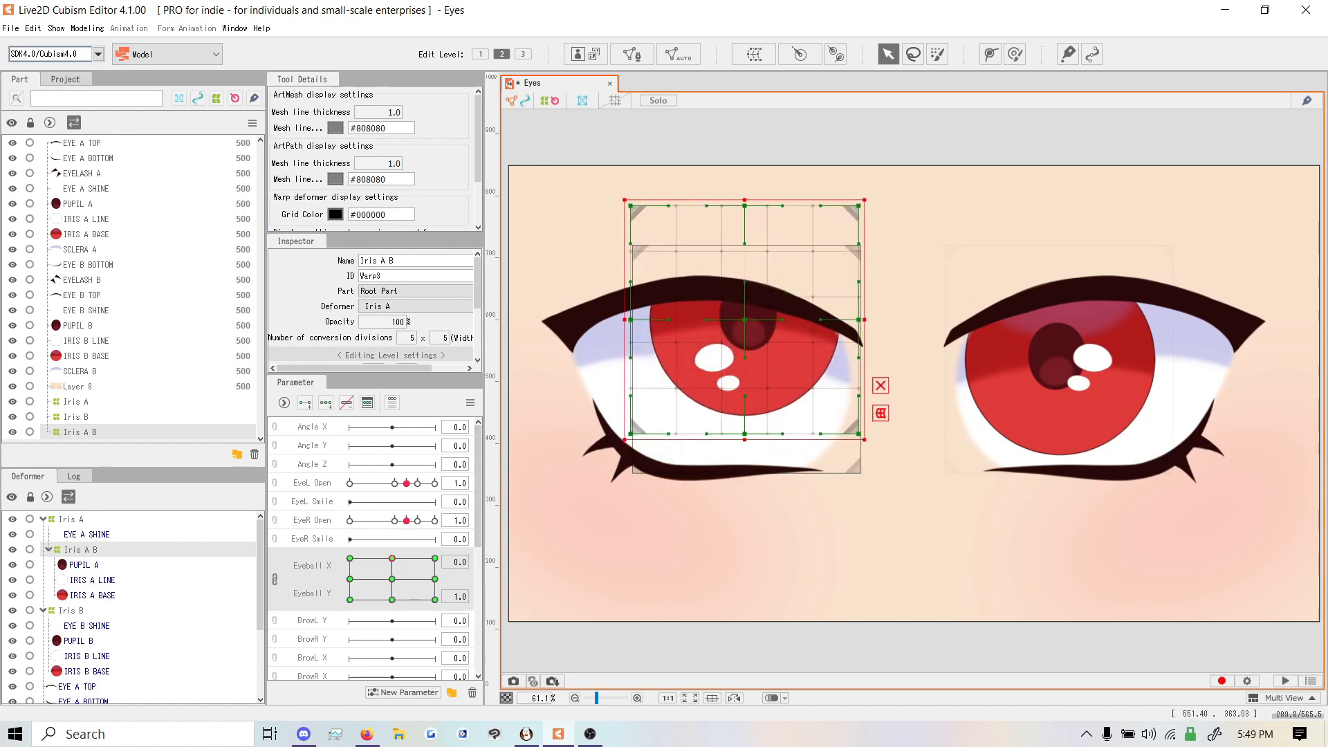
# Shift Iris A B toward the inner eye corner at Eyeball X 1.0 and preview the sideways movement
pyautogui.click(434, 579)
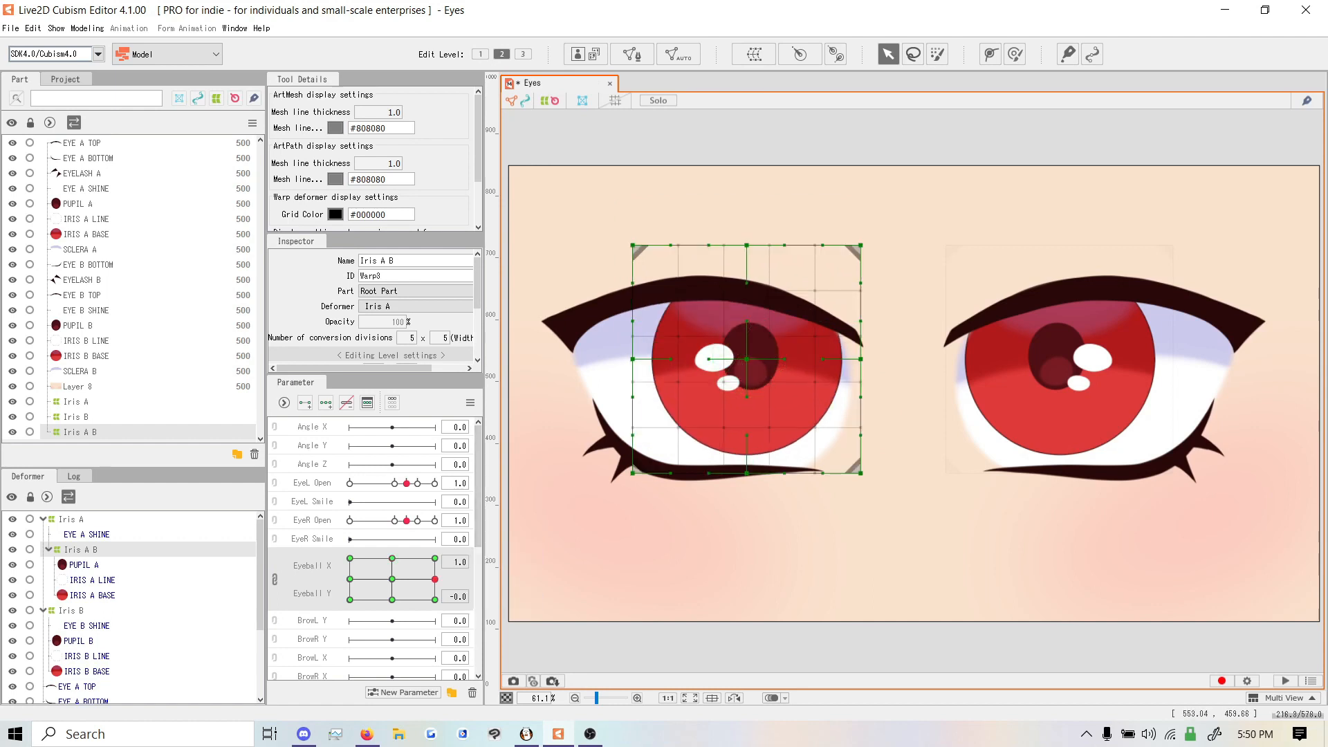
pyautogui.moveTo(742, 357); pyautogui.dragTo(781, 360)
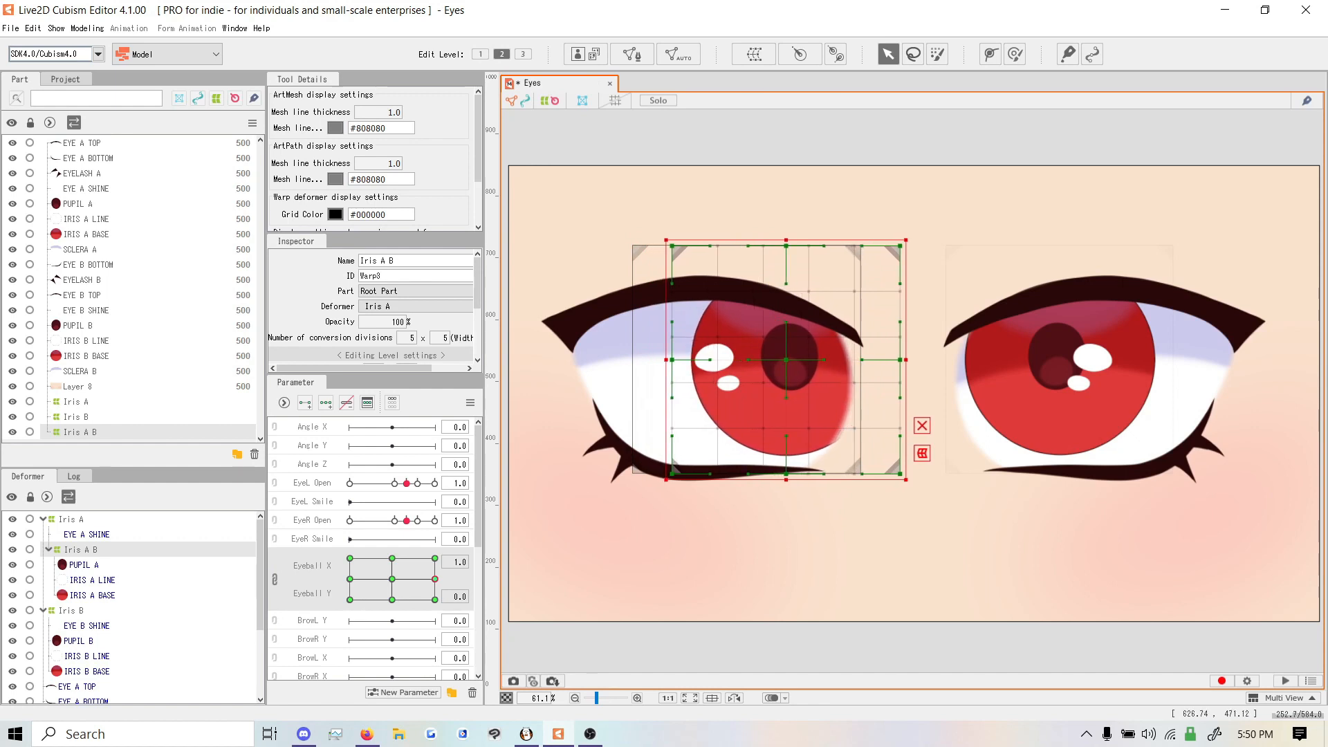
pyautogui.moveTo(435, 579)
pyautogui.mouseDown()
pyautogui.moveTo(399, 599)
pyautogui.moveTo(350, 597)
pyautogui.moveTo(390, 592)
pyautogui.moveTo(374, 560)
pyautogui.moveTo(363, 590)
pyautogui.moveTo(385, 581)
pyautogui.mouseUp()
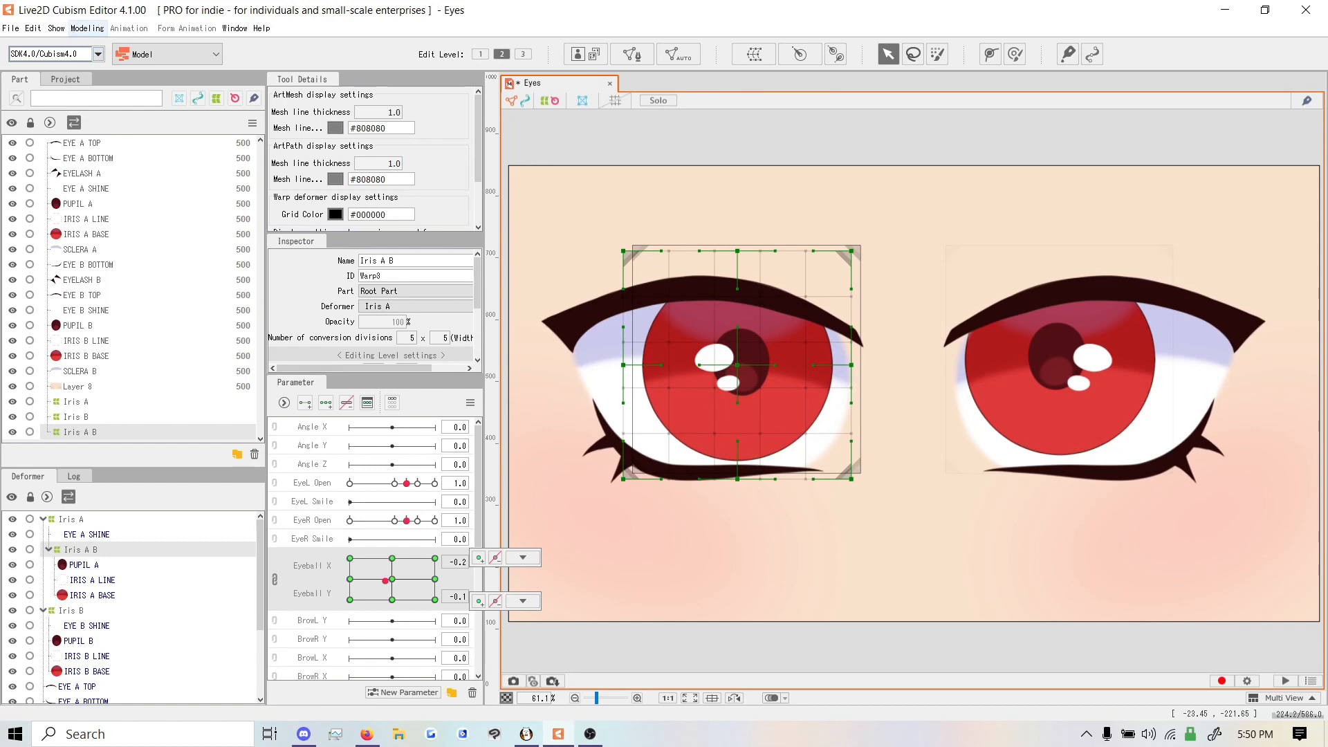
pyautogui.moveTo(385, 581); pyautogui.dragTo(349, 579)
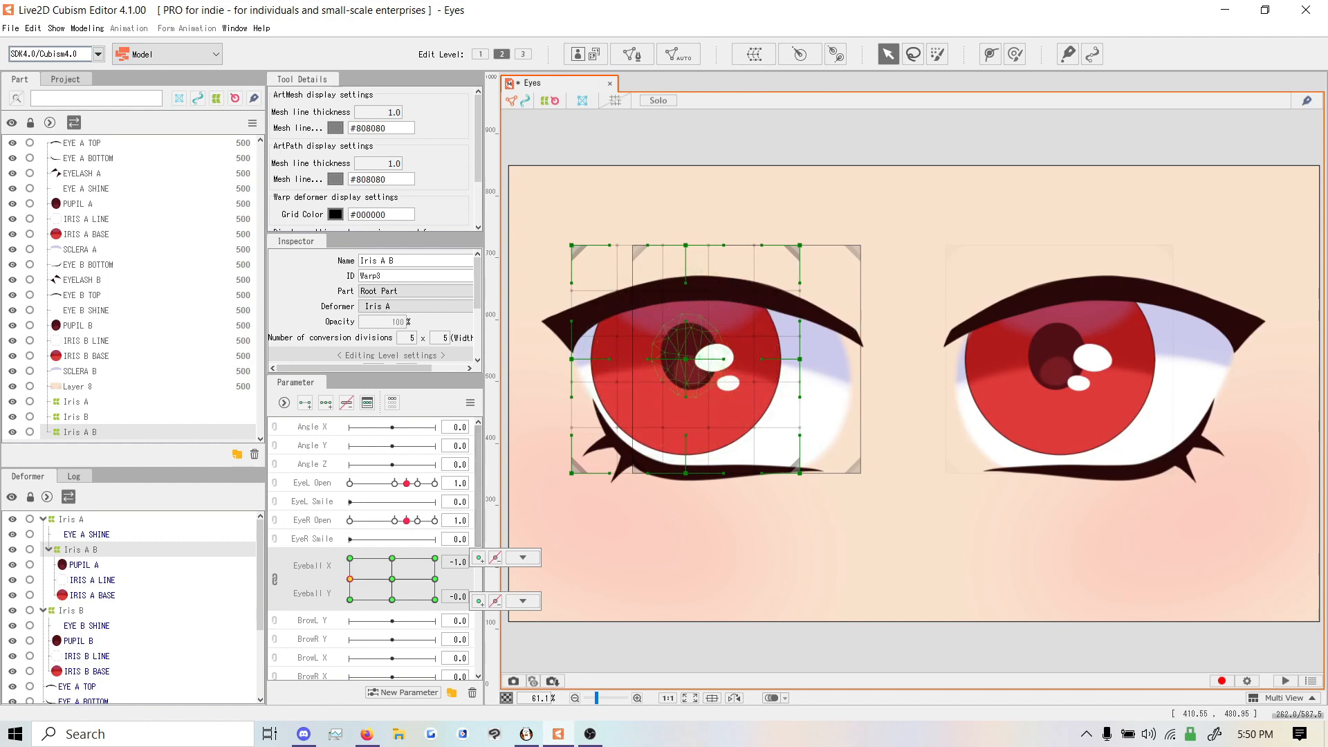
# Try shifting Iris A B further outward at Eyeball X -1.0 and moving IRIS B BASE sideways, undoing both moves
pyautogui.click(680, 358)
pyautogui.moveTo(680, 358); pyautogui.dragTo(665, 358)
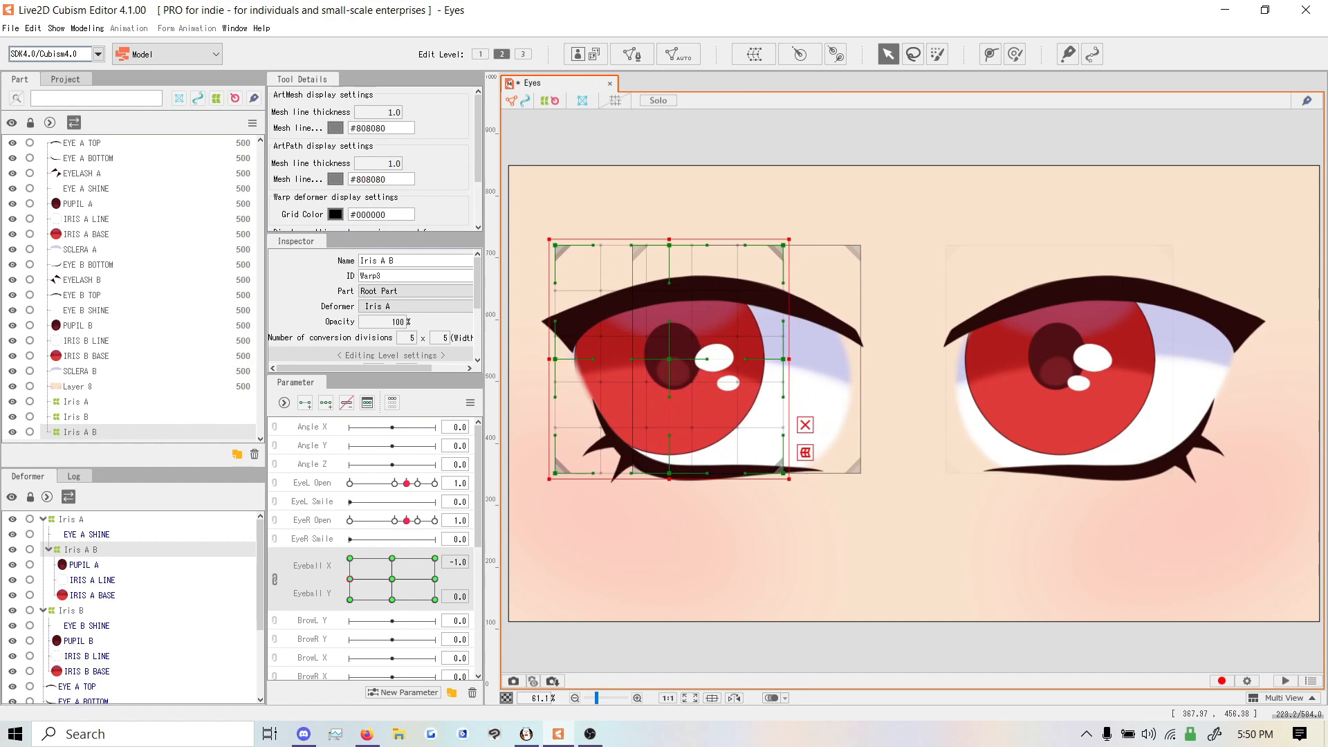
pyautogui.click(1105, 341)
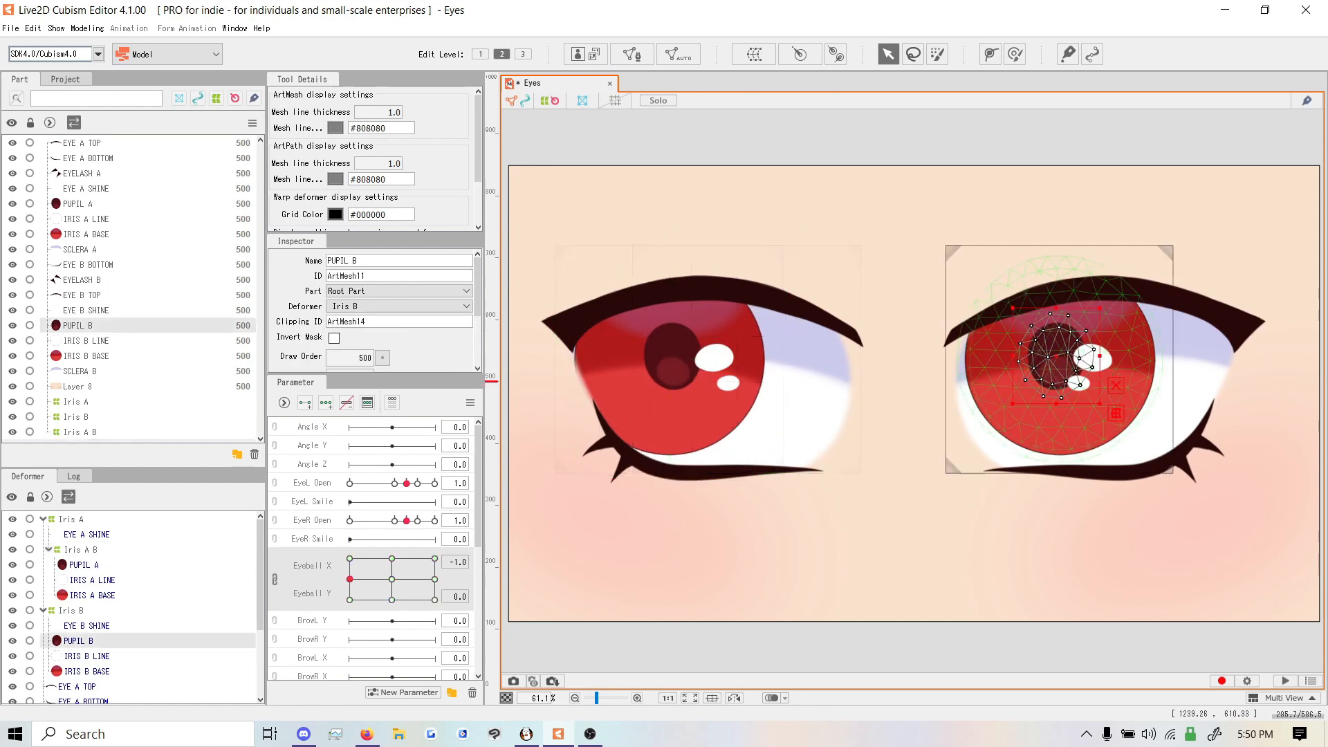
pyautogui.moveTo(1105, 341); pyautogui.dragTo(1032, 337)
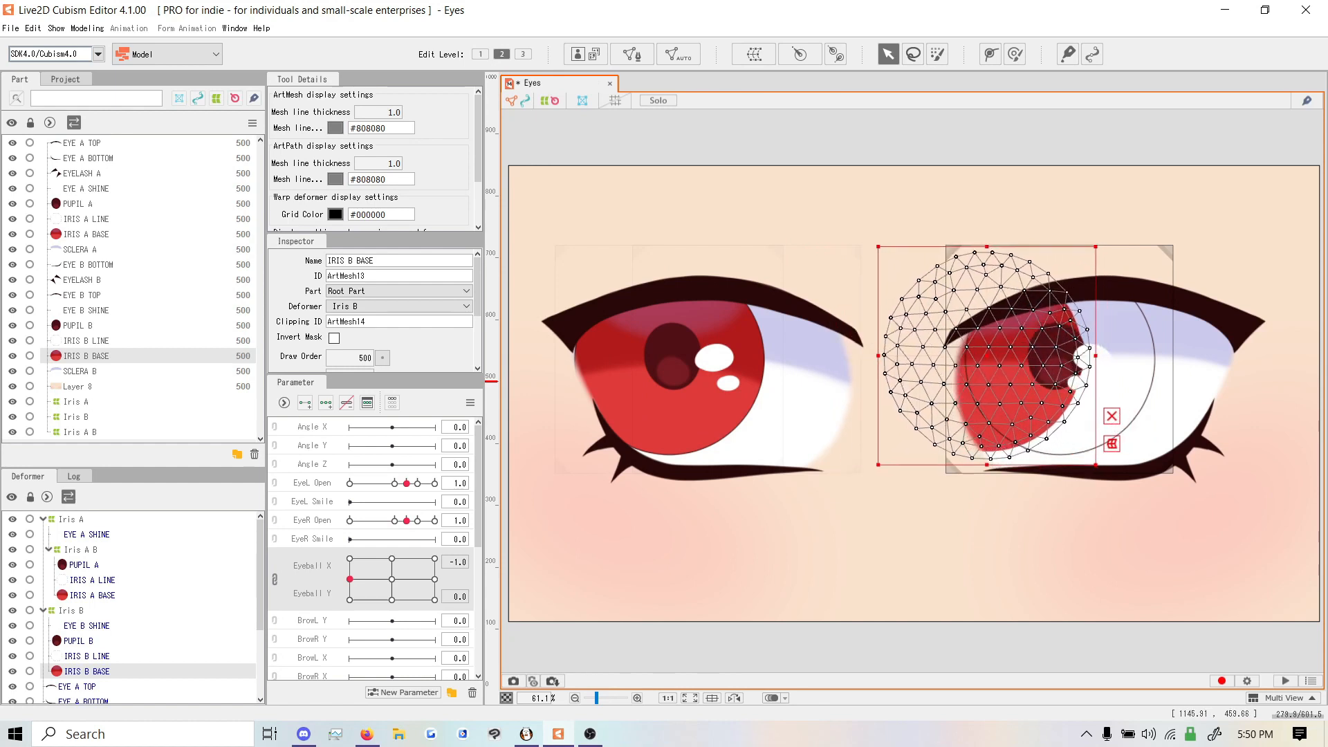
pyautogui.hotkey('ctrl', 'z')
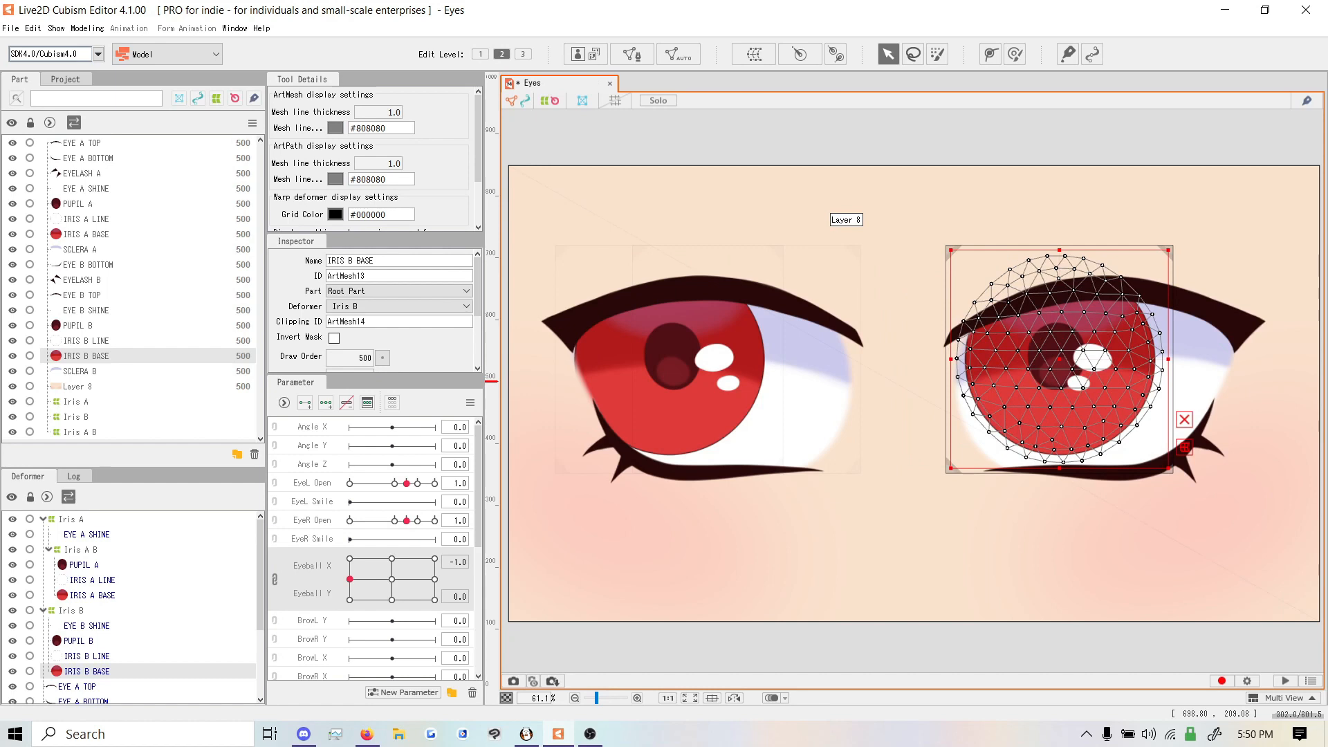
pyautogui.click(79, 640)
pyautogui.click(815, 185)
pyautogui.click(80, 432)
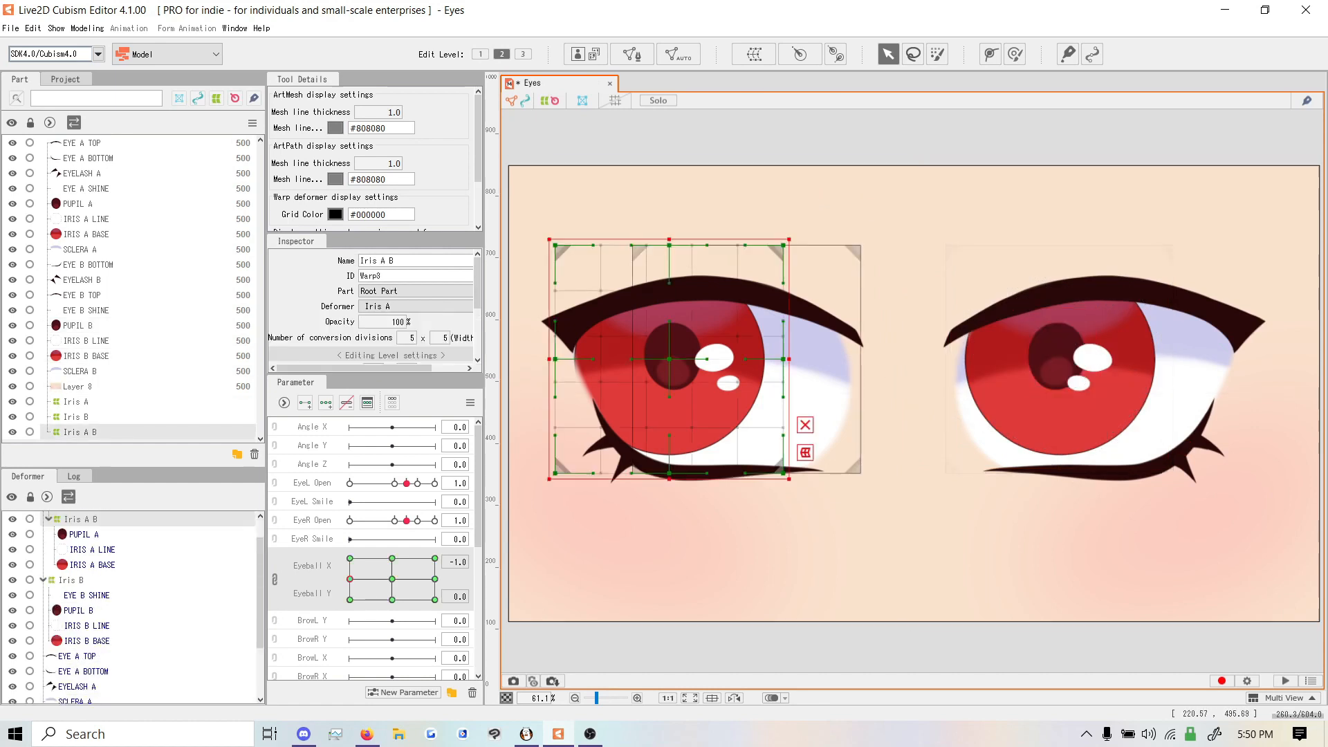
pyautogui.hotkey('ctrl', 'z')
pyautogui.hotkey('ctrl', 'z')
pyautogui.hotkey('ctrl', 'z')
# Synthesize the corner forms of Iris A B for Eyeball X and Eyeball Y and check the -1.0, 1.0 corner
pyautogui.moveTo(350, 579); pyautogui.dragTo(434, 576)
pyautogui.click(87, 27)
pyautogui.moveTo(138, 130)
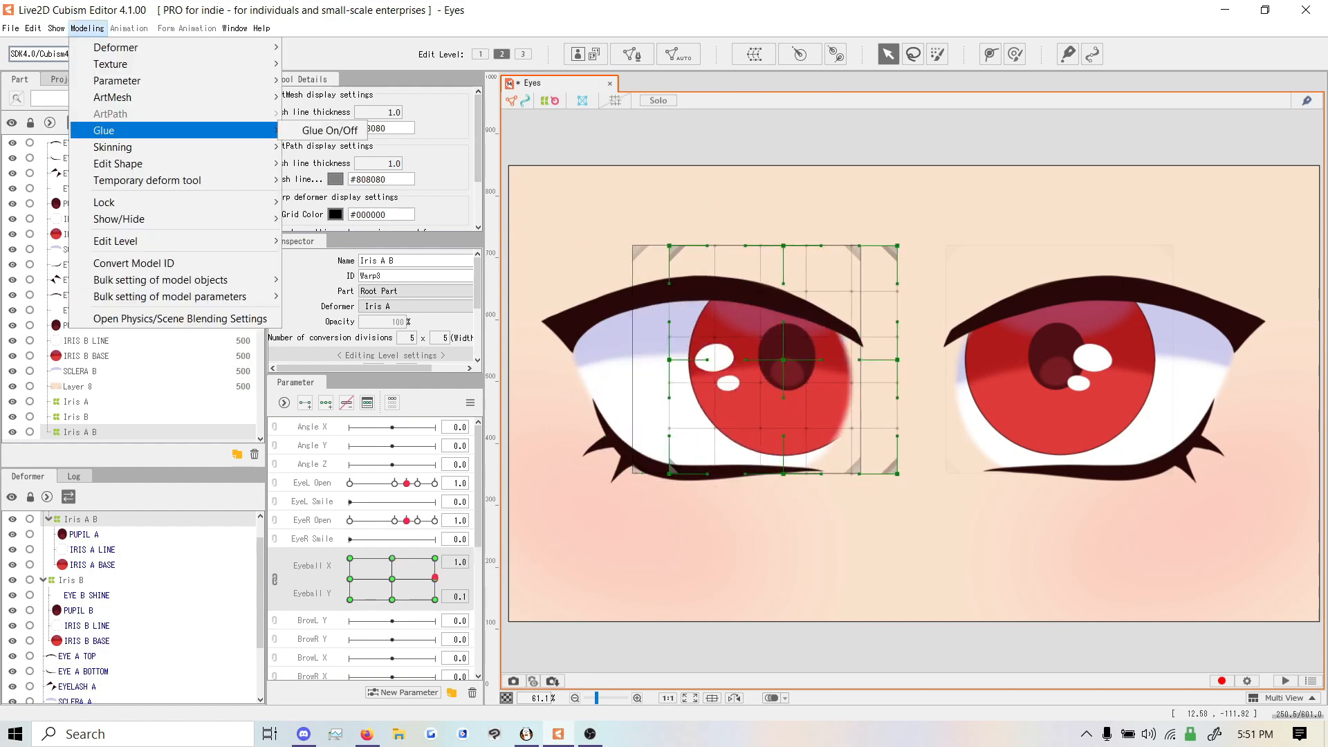
pyautogui.moveTo(173, 64)
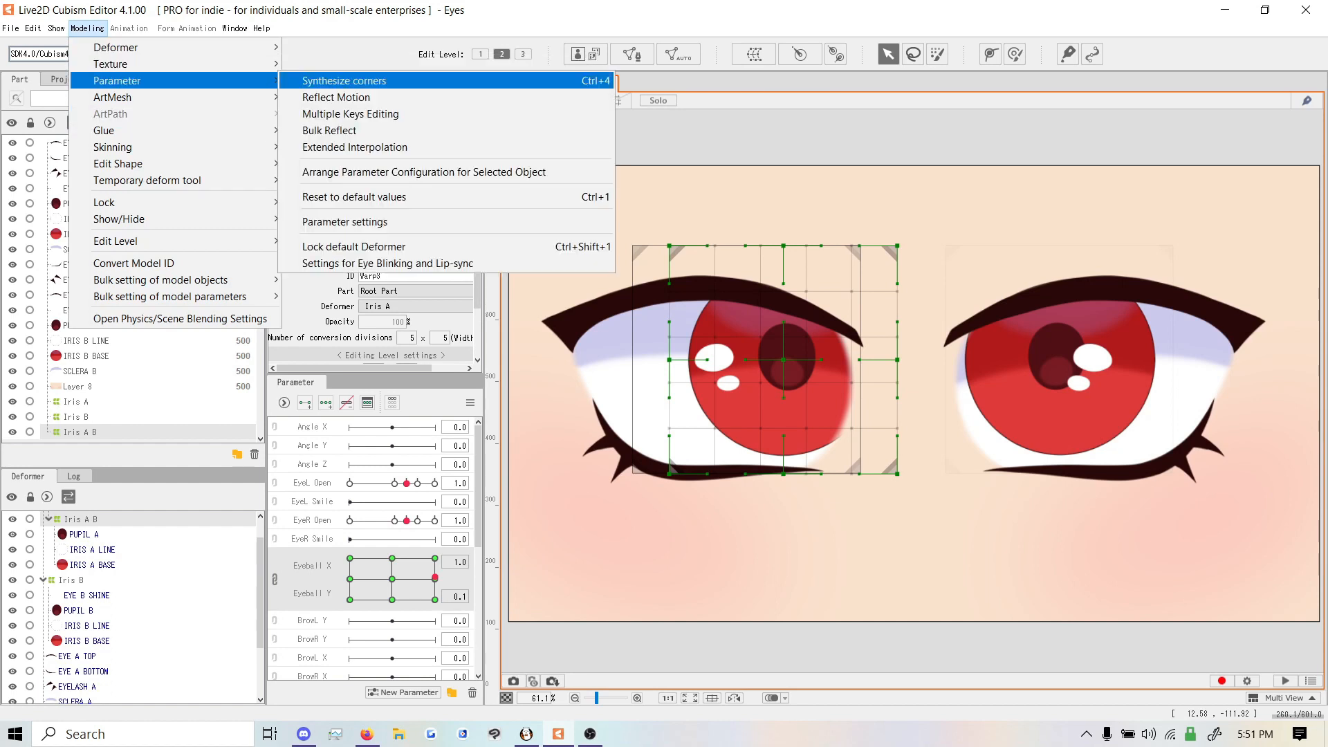
pyautogui.click(344, 81)
pyautogui.click(635, 445)
pyautogui.moveTo(392, 579); pyautogui.dragTo(350, 558)
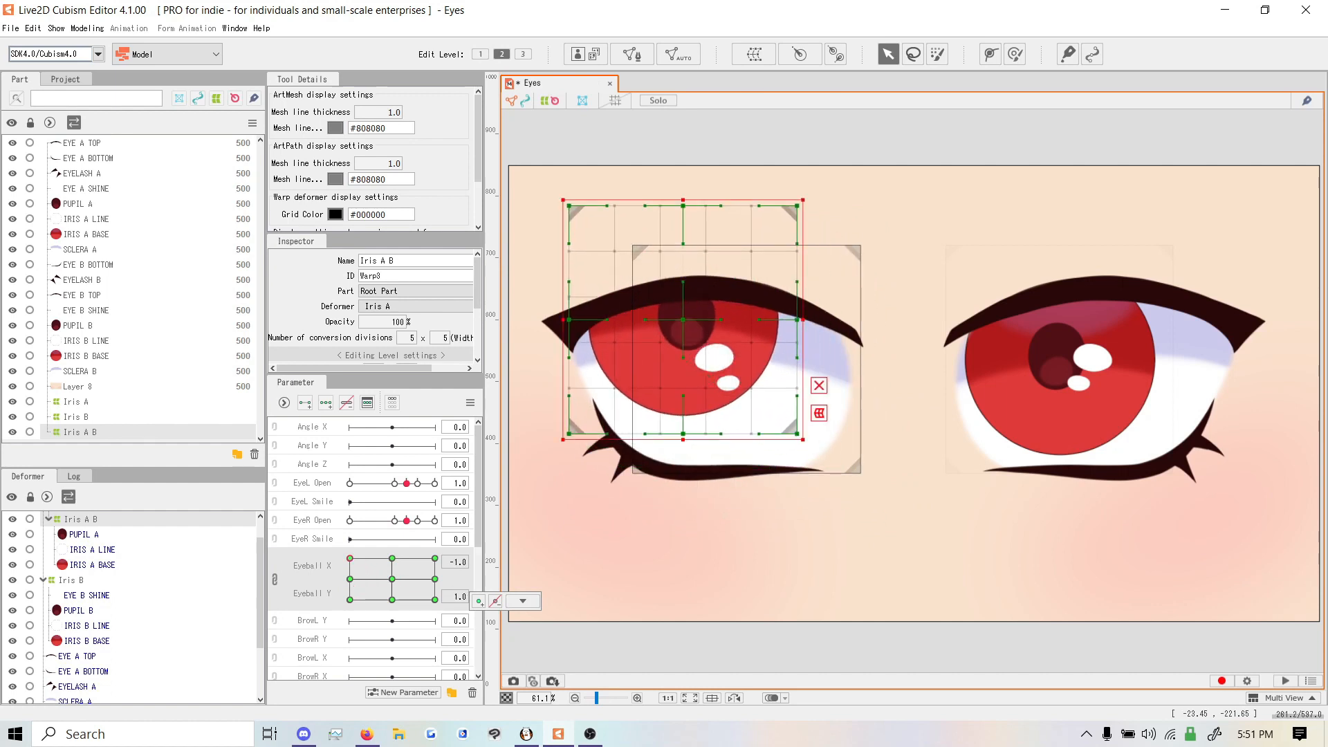
# Try shifting Iris A B further outward at Eyeball X -1.0, Eyeball Y 1.0, and undo the shift
pyautogui.moveTo(685, 323); pyautogui.dragTo(671, 322)
pyautogui.moveTo(349, 558)
pyautogui.mouseDown()
pyautogui.moveTo(350, 599)
pyautogui.moveTo(350, 558)
pyautogui.mouseUp()
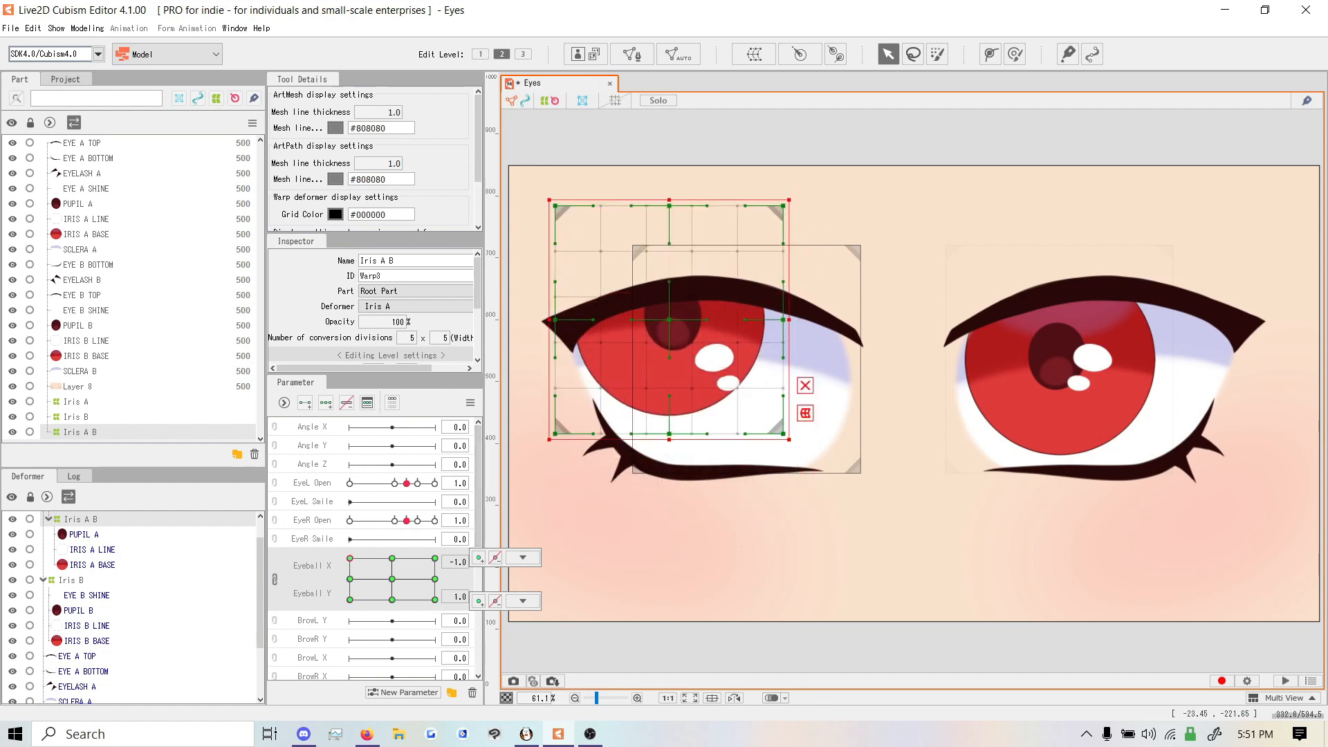
pyautogui.hotkey('ctrl', 'z')
pyautogui.hotkey('ctrl', 'z')
pyautogui.hotkey('ctrl', 'z')
# Add three keys each on Eyeball X and Eyeball Y to EYE A SHINE
pyautogui.moveTo(350, 558); pyautogui.dragTo(375, 572)
pyautogui.moveTo(517, 561)
pyautogui.scroll(2, 110, 546)
pyautogui.click(87, 534)
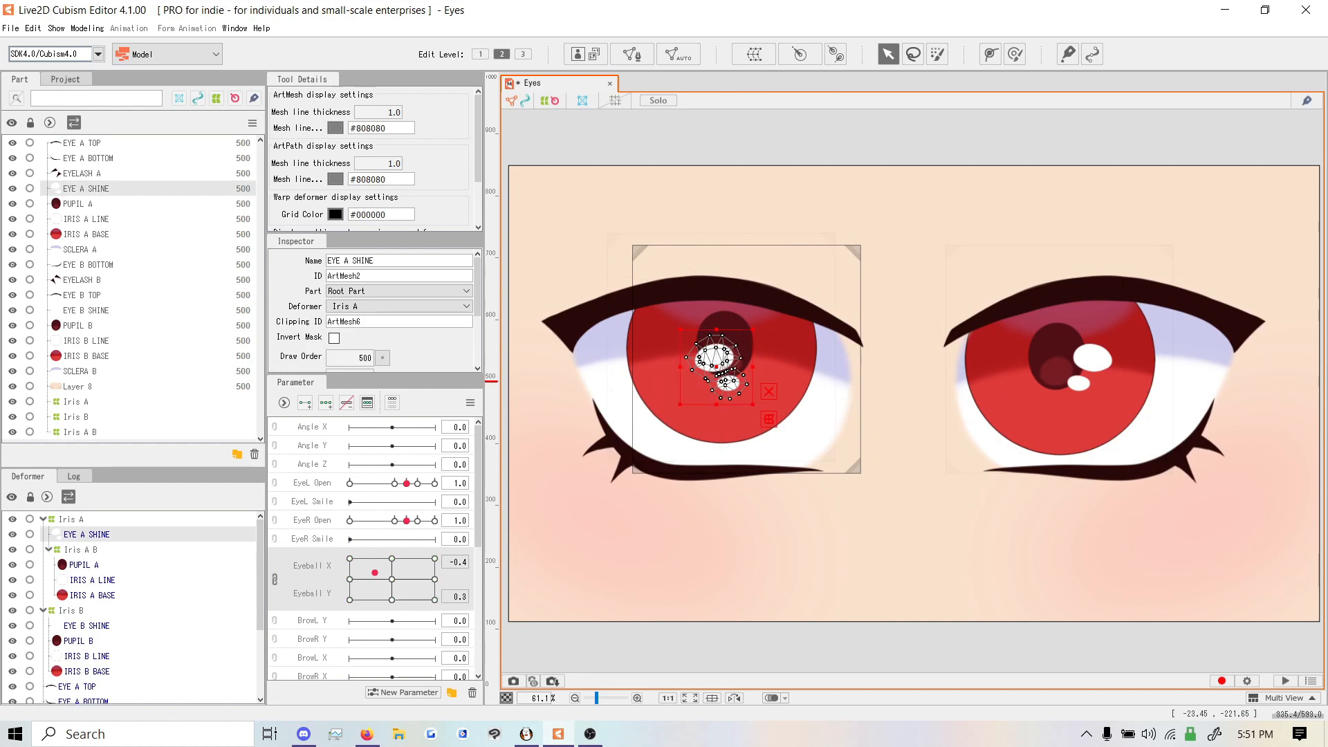
pyautogui.click(326, 402)
pyautogui.moveTo(375, 572); pyautogui.dragTo(350, 579)
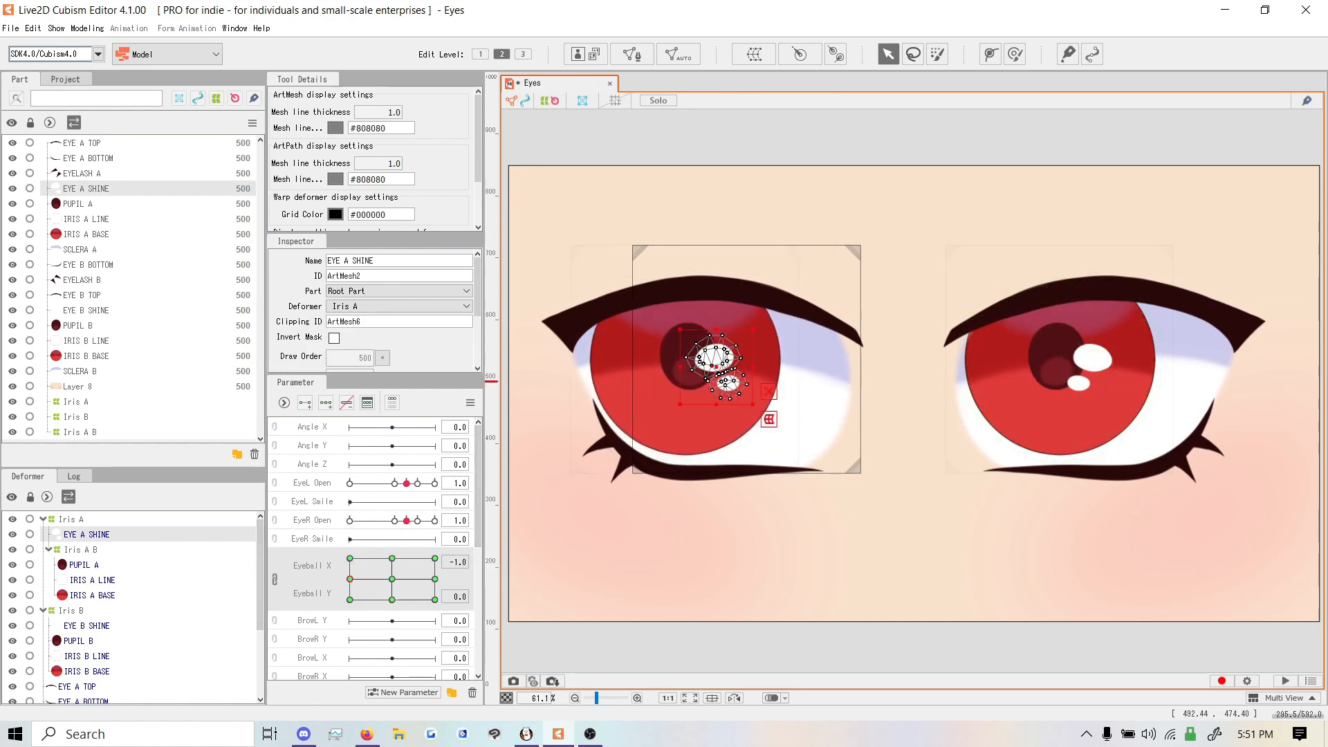
# Lower EYE A SHINE slightly at Eyeball Y -1.0 and shift it toward the inner eye corner at Eyeball X 1.0
pyautogui.moveTo(350, 579); pyautogui.dragTo(393, 599)
pyautogui.press('Up')
pyautogui.press('Up')
pyautogui.press('Up')
pyautogui.press('Up')
pyautogui.press('Up')
pyautogui.press('Up')
pyautogui.press('Up')
pyautogui.press('Up')
pyautogui.press('Up')
pyautogui.press('Up')
pyautogui.press('Up')
pyautogui.press('Up')
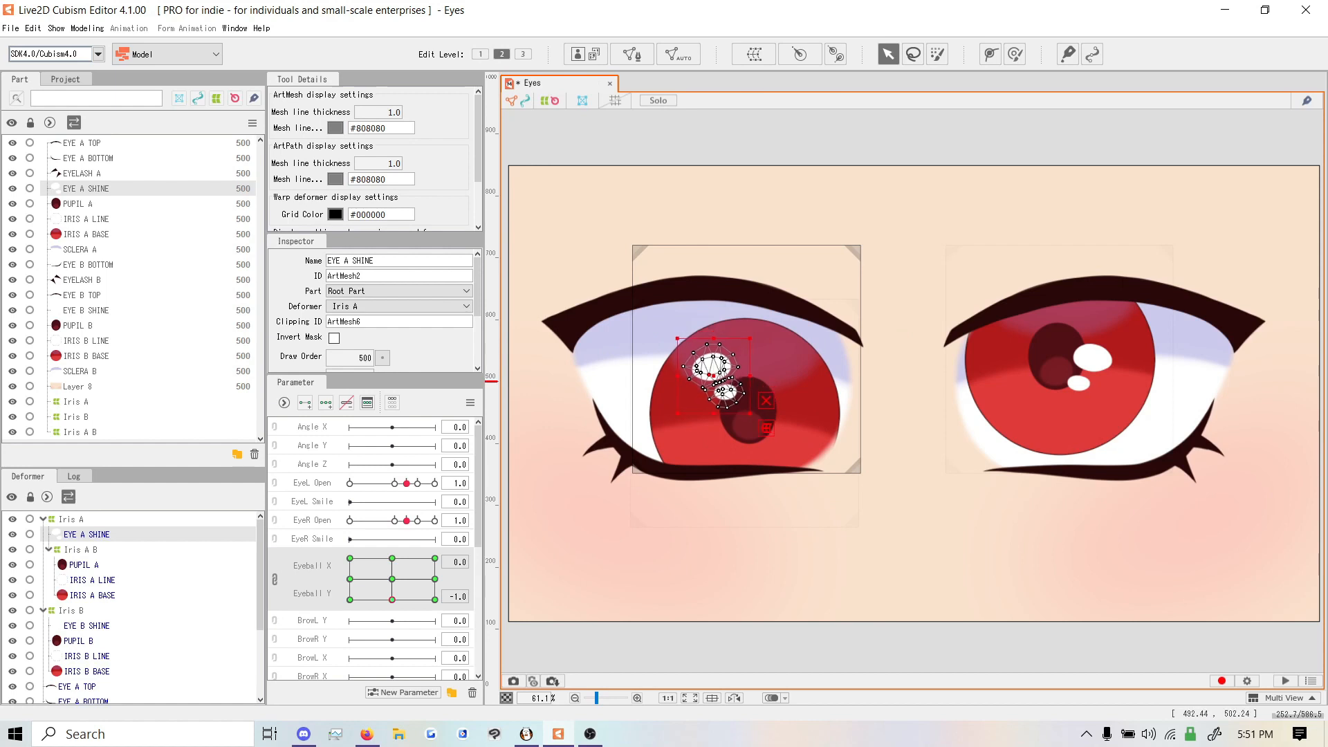
pyautogui.moveTo(392, 599); pyautogui.dragTo(434, 578)
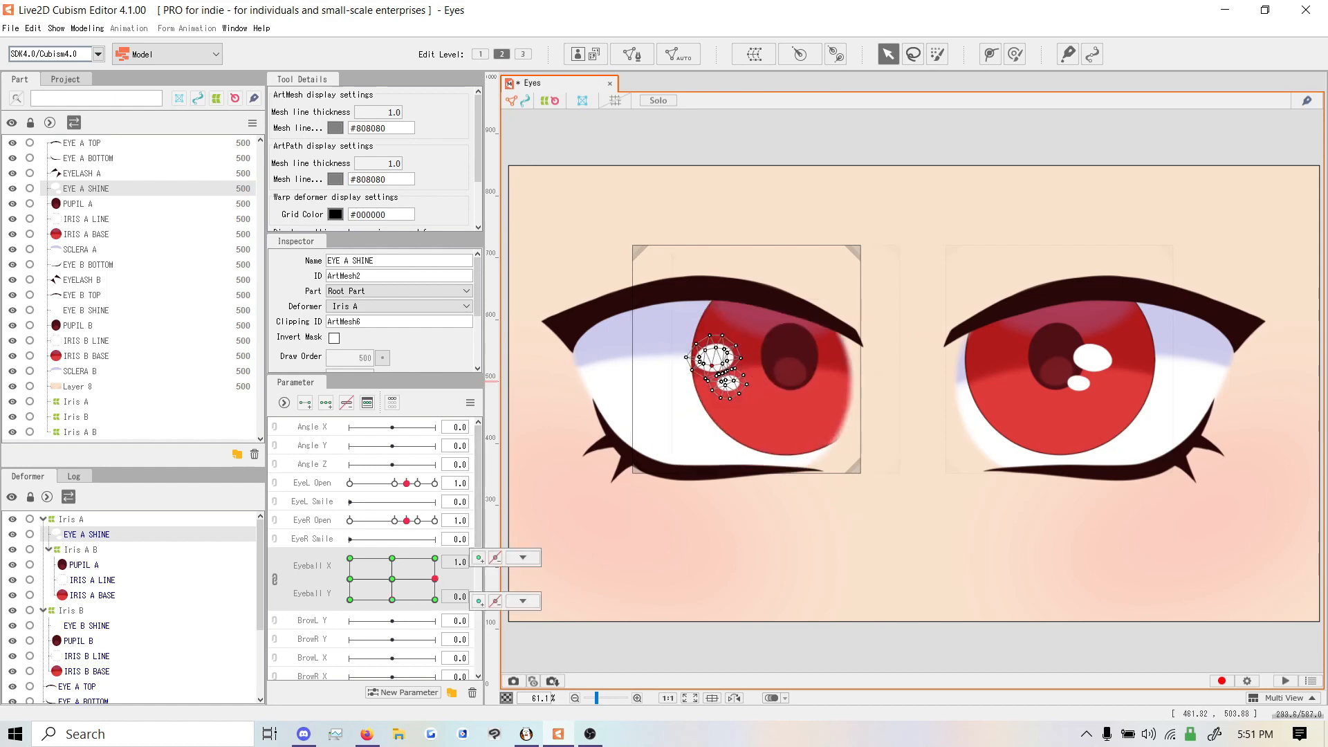
pyautogui.moveTo(713, 366); pyautogui.dragTo(736, 367)
# Synthesize the corner forms of EYE A SHINE for Eyeball X and Eyeball Y
pyautogui.click(87, 27)
pyautogui.moveTo(160, 64)
pyautogui.moveTo(118, 80)
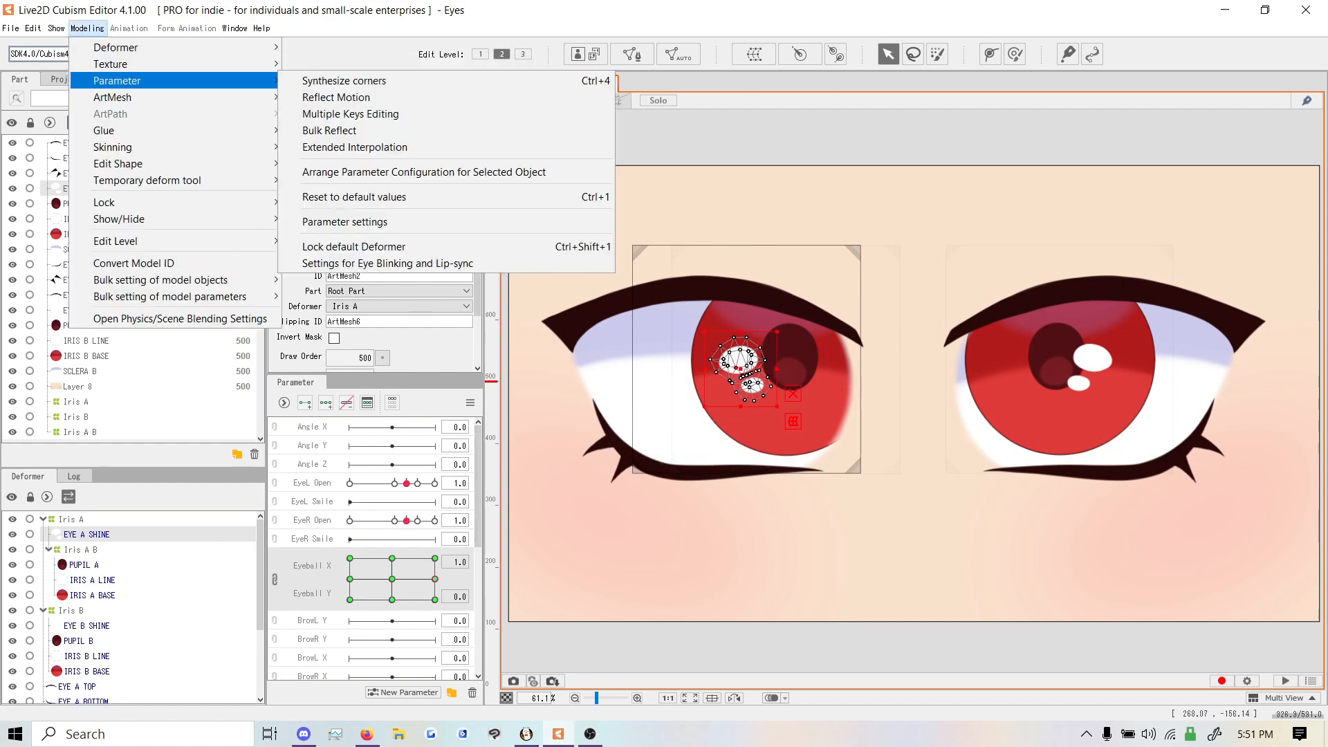
pyautogui.click(332, 145)
pyautogui.click(637, 444)
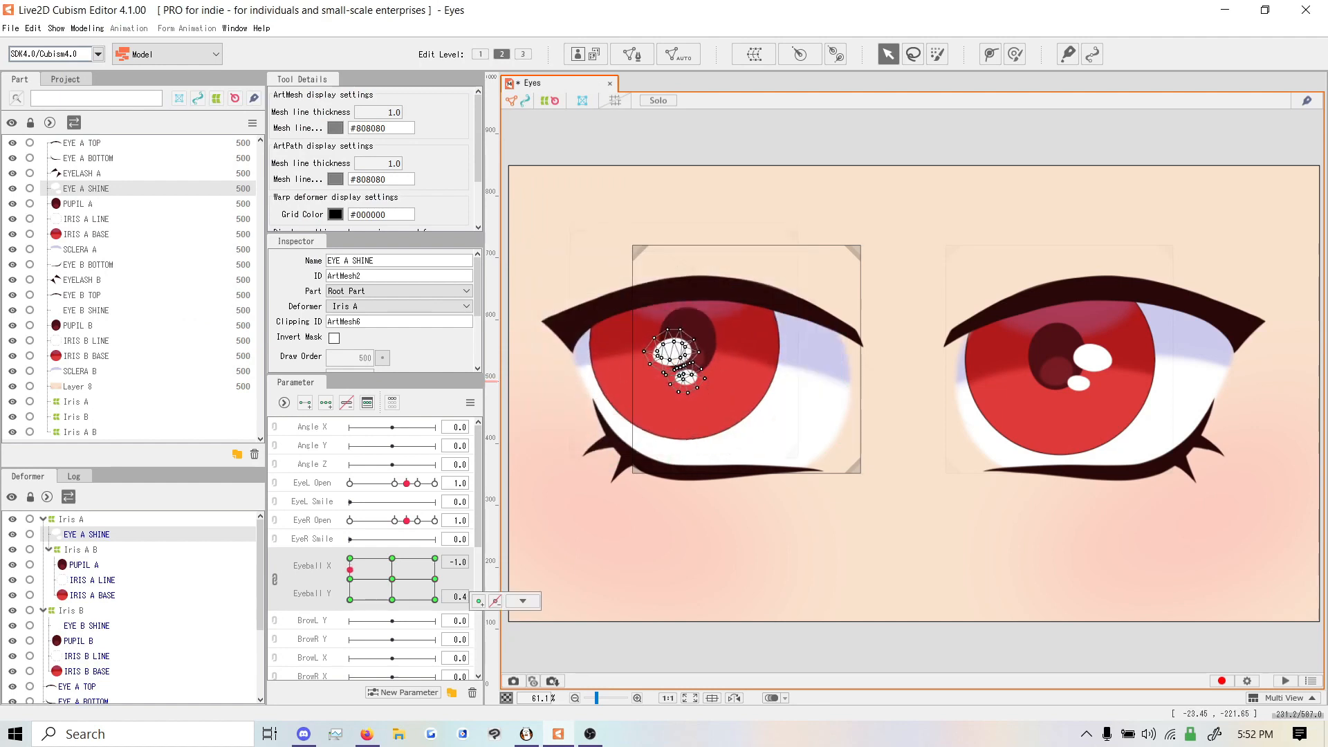
# Shift EYE A SHINE toward the outer eye corner at Eyeball X -1.0, Eyeball Y 0.0 and check the neighbouring corner keys
pyautogui.moveTo(350, 600)
pyautogui.mouseDown()
pyautogui.moveTo(350, 577)
pyautogui.moveTo(350, 600)
pyautogui.mouseUp()
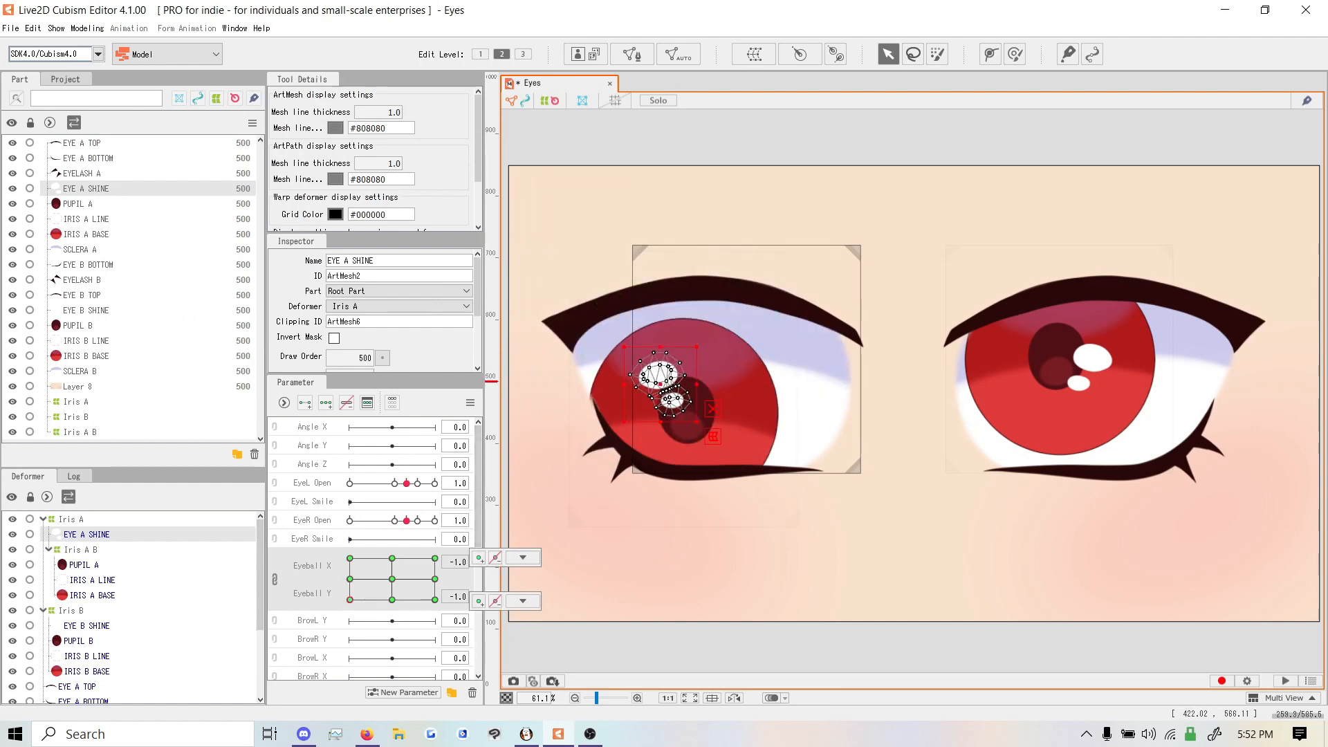
pyautogui.moveTo(350, 600); pyautogui.dragTo(350, 579)
pyautogui.moveTo(671, 365); pyautogui.dragTo(651, 365)
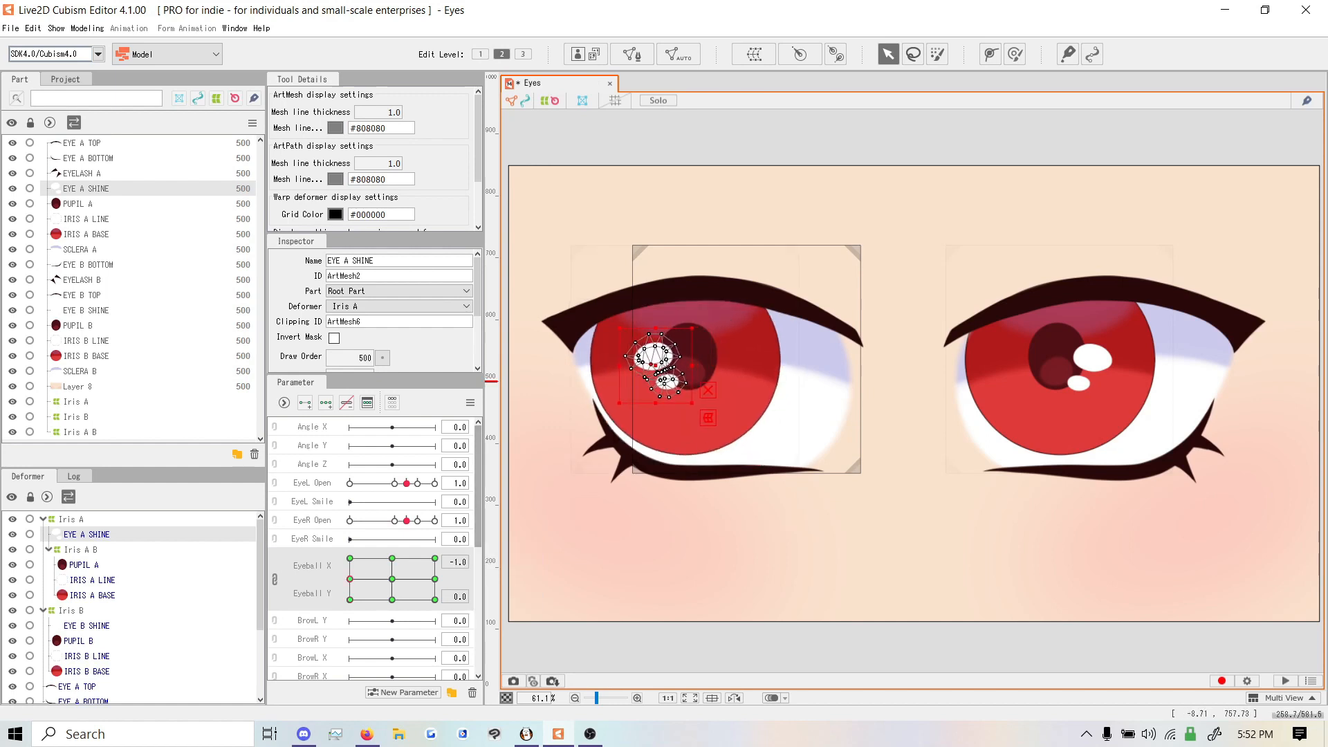
pyautogui.moveTo(350, 579); pyautogui.dragTo(350, 558)
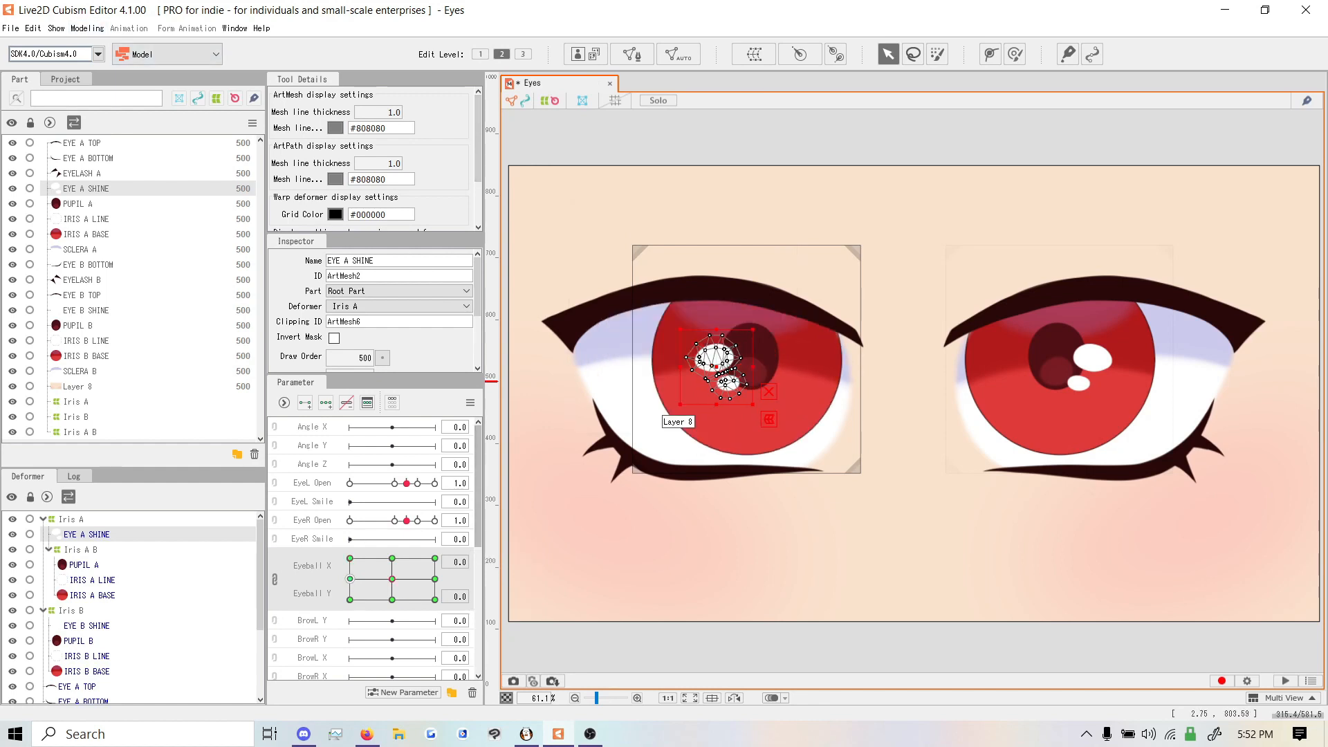
pyautogui.moveTo(392, 578); pyautogui.dragTo(349, 558)
# Preview the eyes' Eyeball X movement in the Physics/Scene Blending Settings and close the window
pyautogui.click(87, 27)
pyautogui.click(187, 318)
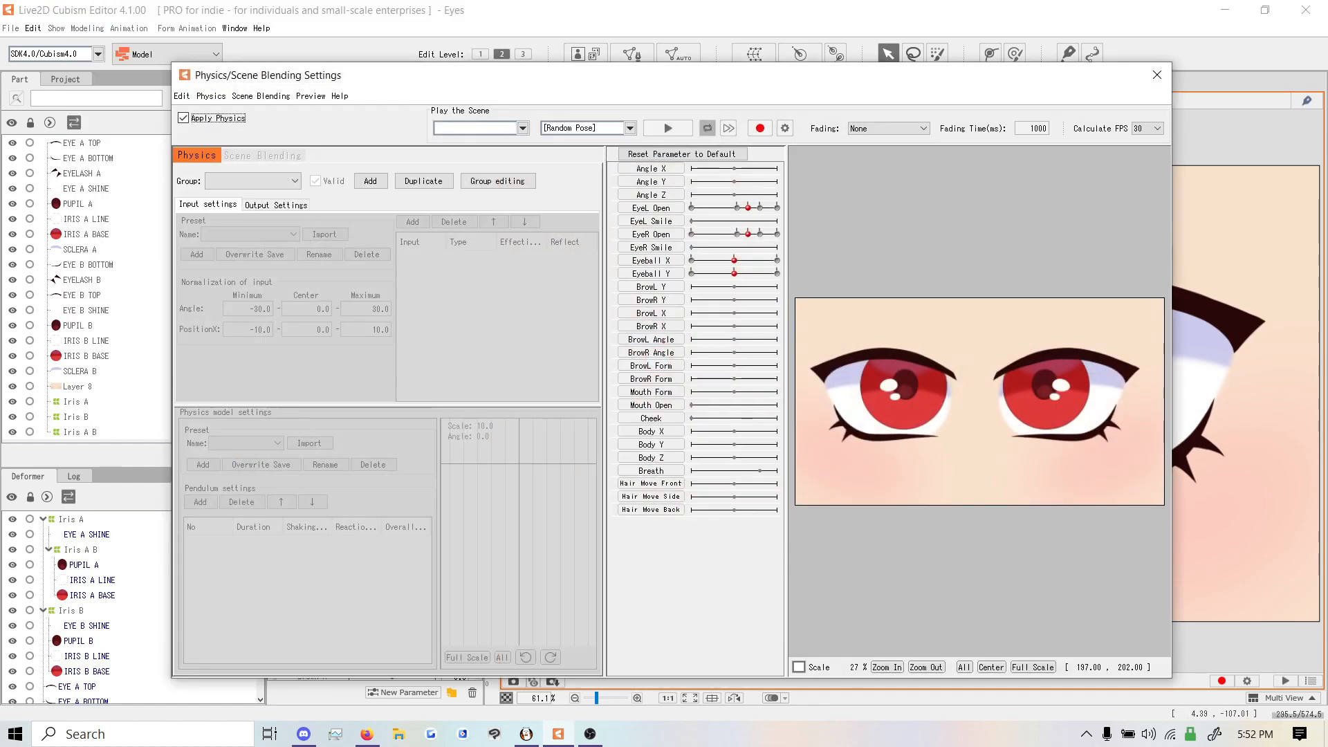
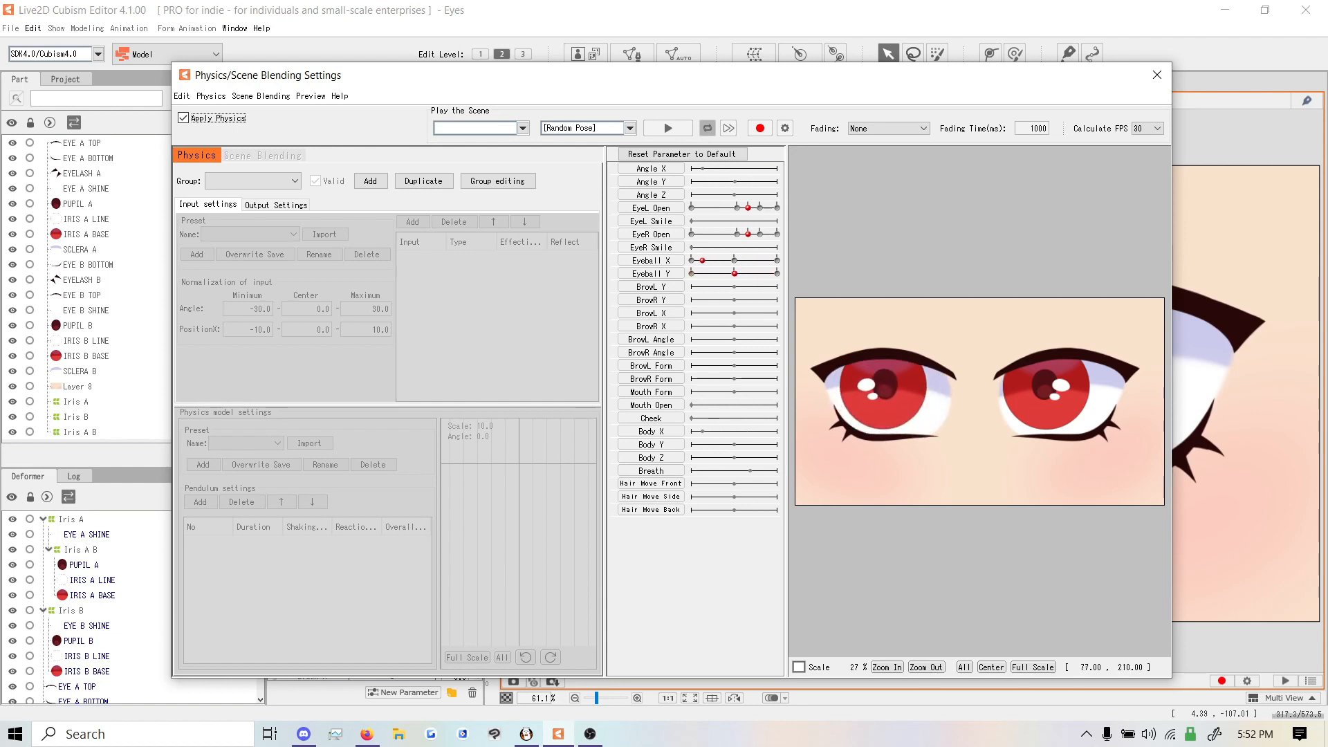
pyautogui.click(1156, 74)
pyautogui.click(470, 402)
pyautogui.click(509, 404)
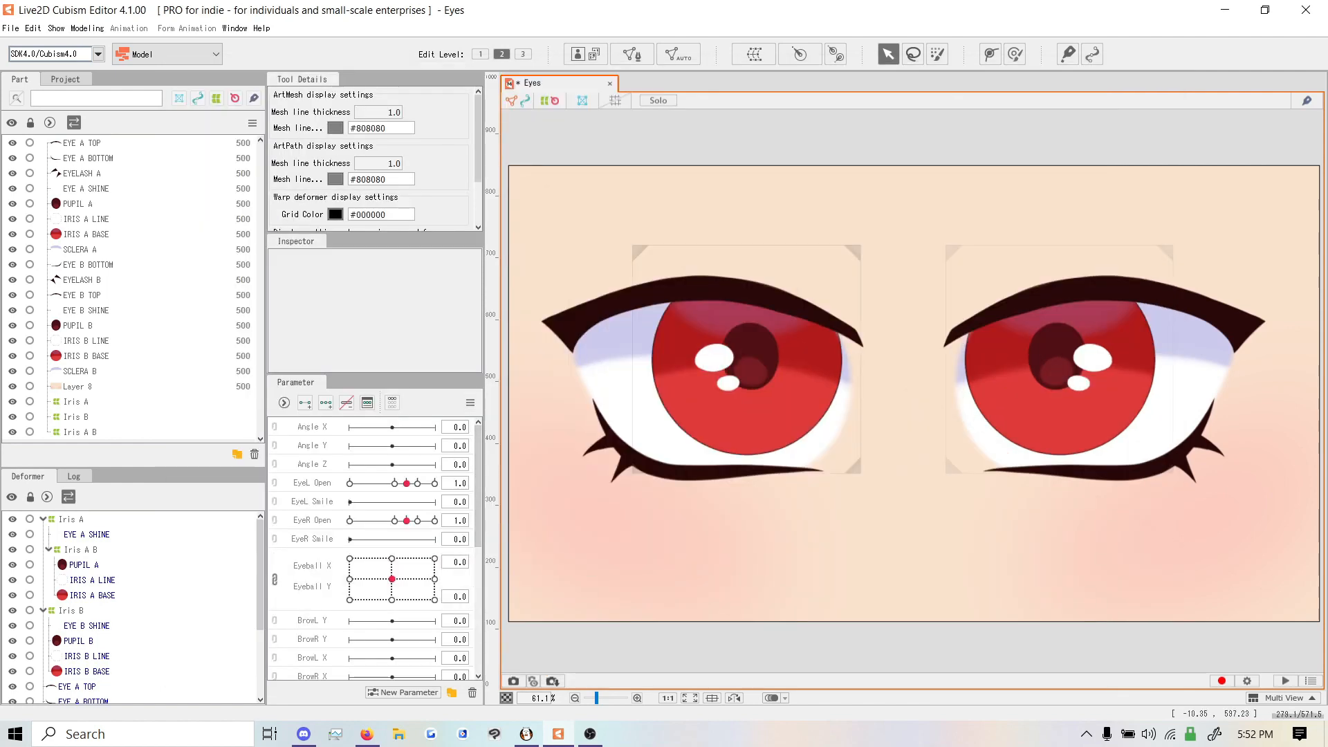
# Create a warp deformer named IRIS B 2 as parent of PUPIL B, IRIS B LINE and IRIS B BASE
pyautogui.click(69, 518)
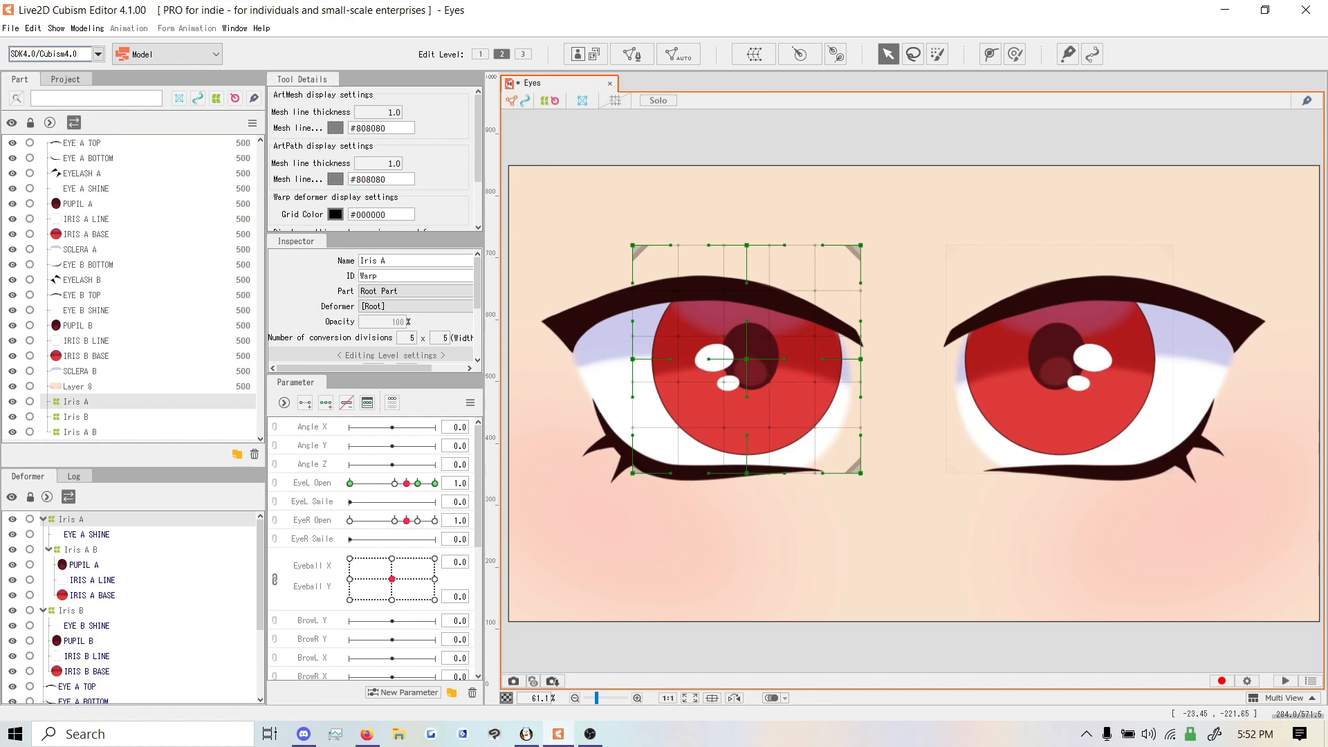
pyautogui.click(78, 640)
pyautogui.keyDown('shift'); pyautogui.click(87, 615); pyautogui.keyUp('shift')
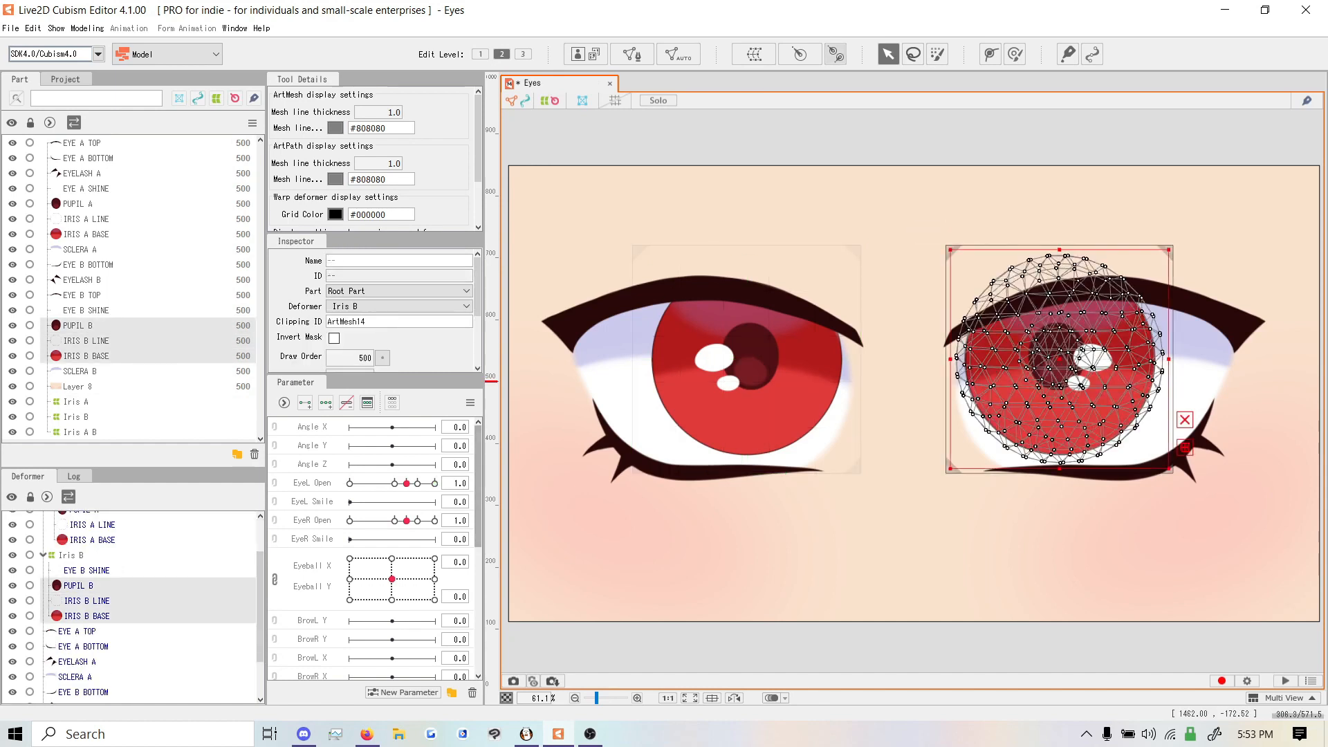
pyautogui.click(836, 54)
pyautogui.write('IRIS B')
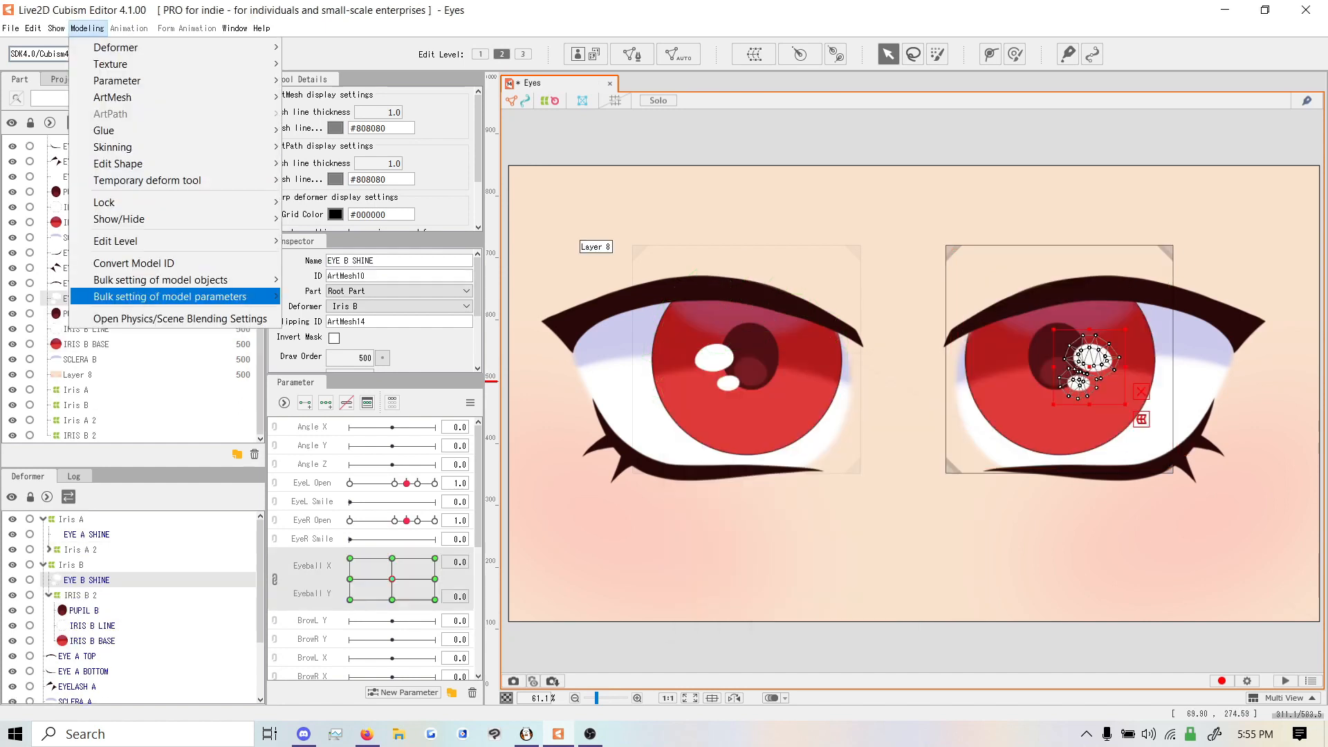
# Check the eyes in the Physics/Scene Blending Settings, and examine the keys of the IRIS B 2, Iris A 2 and Iris A deformers
pyautogui.click(139, 318)
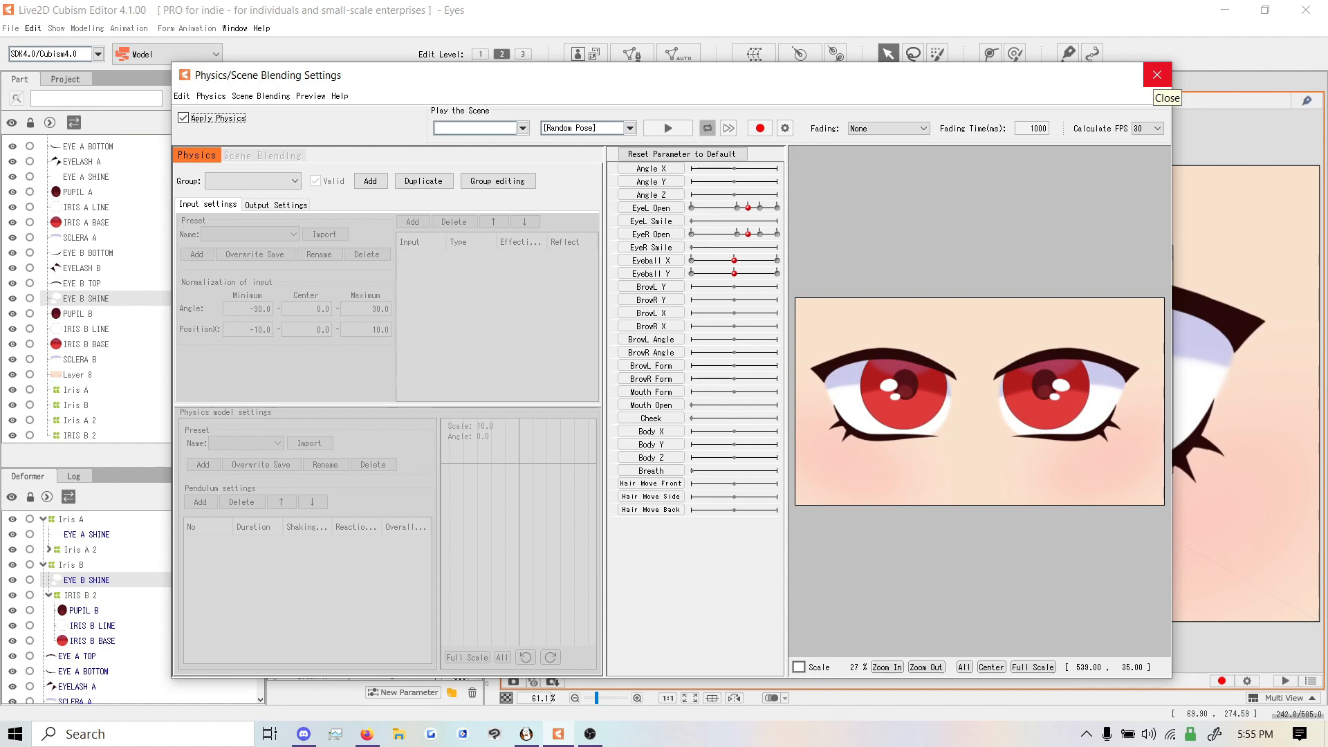
pyautogui.click(1156, 75)
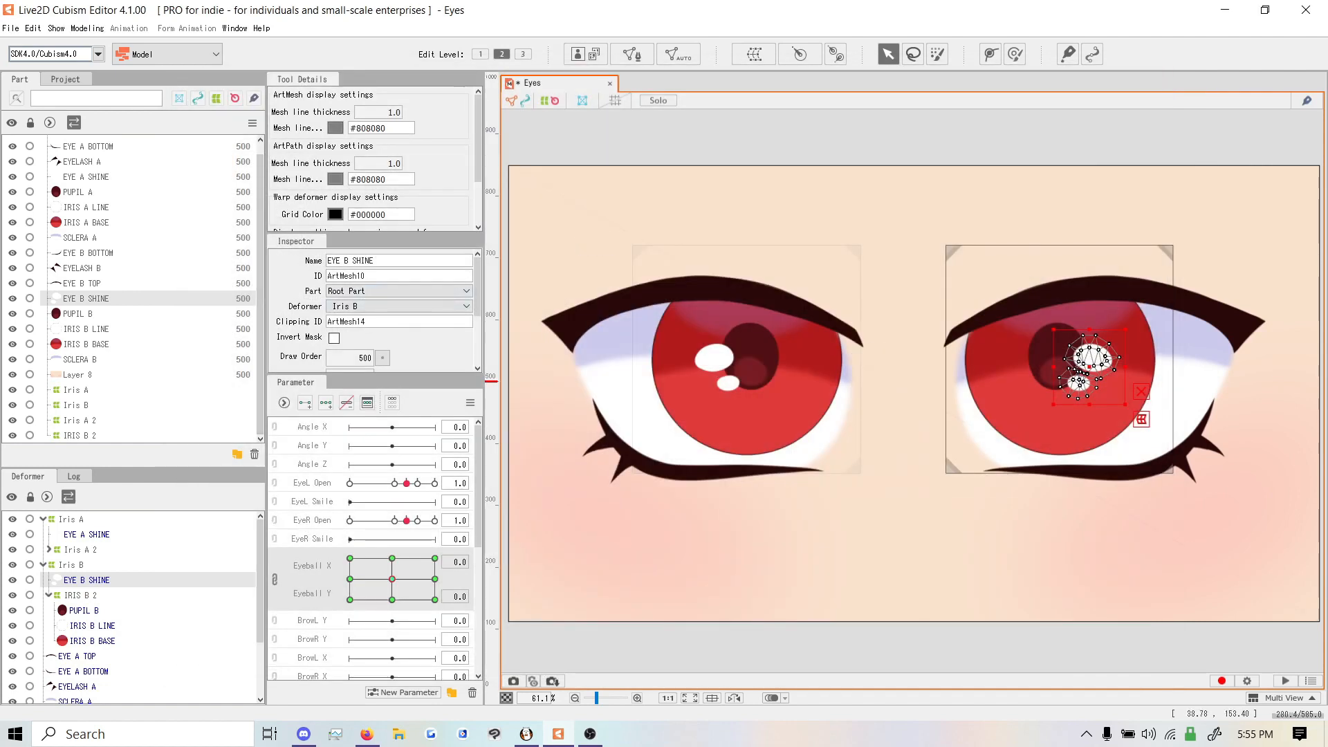
pyautogui.click(83, 610)
pyautogui.click(80, 595)
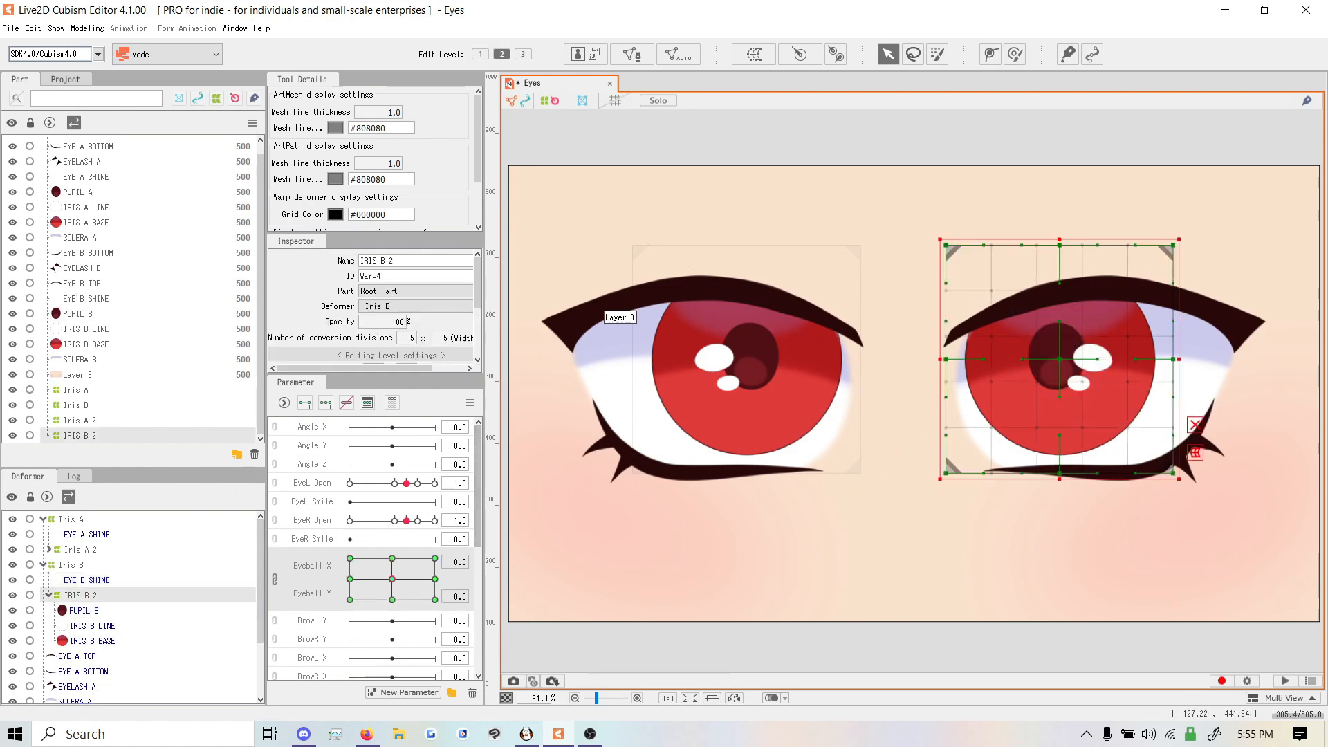
pyautogui.click(80, 550)
pyautogui.click(71, 520)
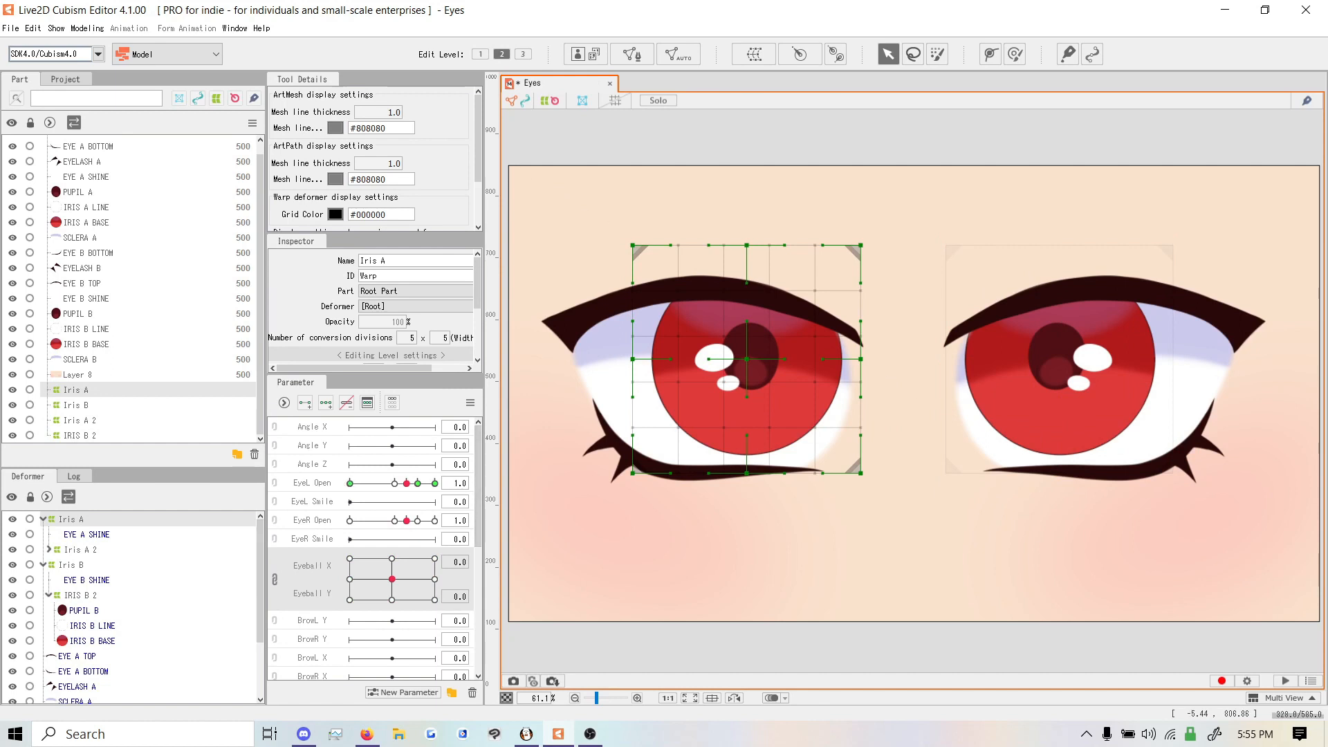
# Create a warp deformer named Iris Physics as parent of the Iris A 2 deformer
pyautogui.click(81, 550)
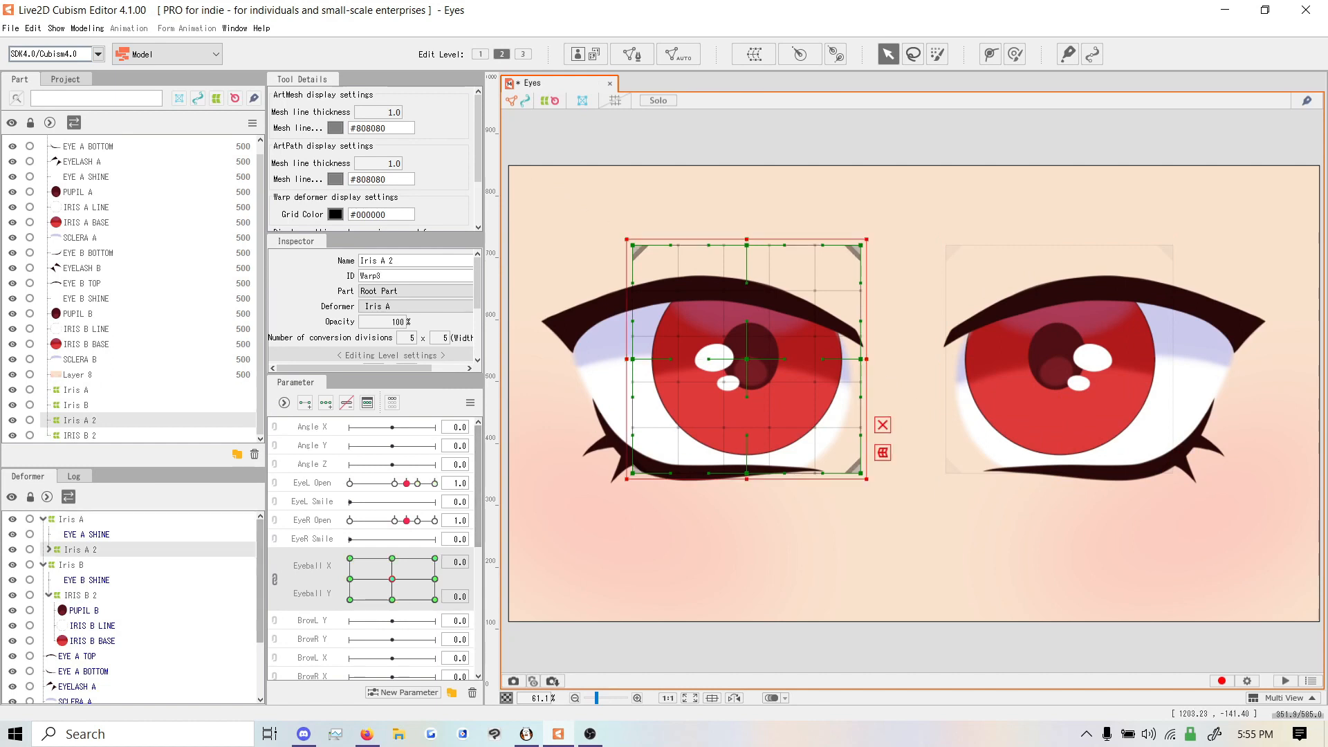
pyautogui.click(753, 54)
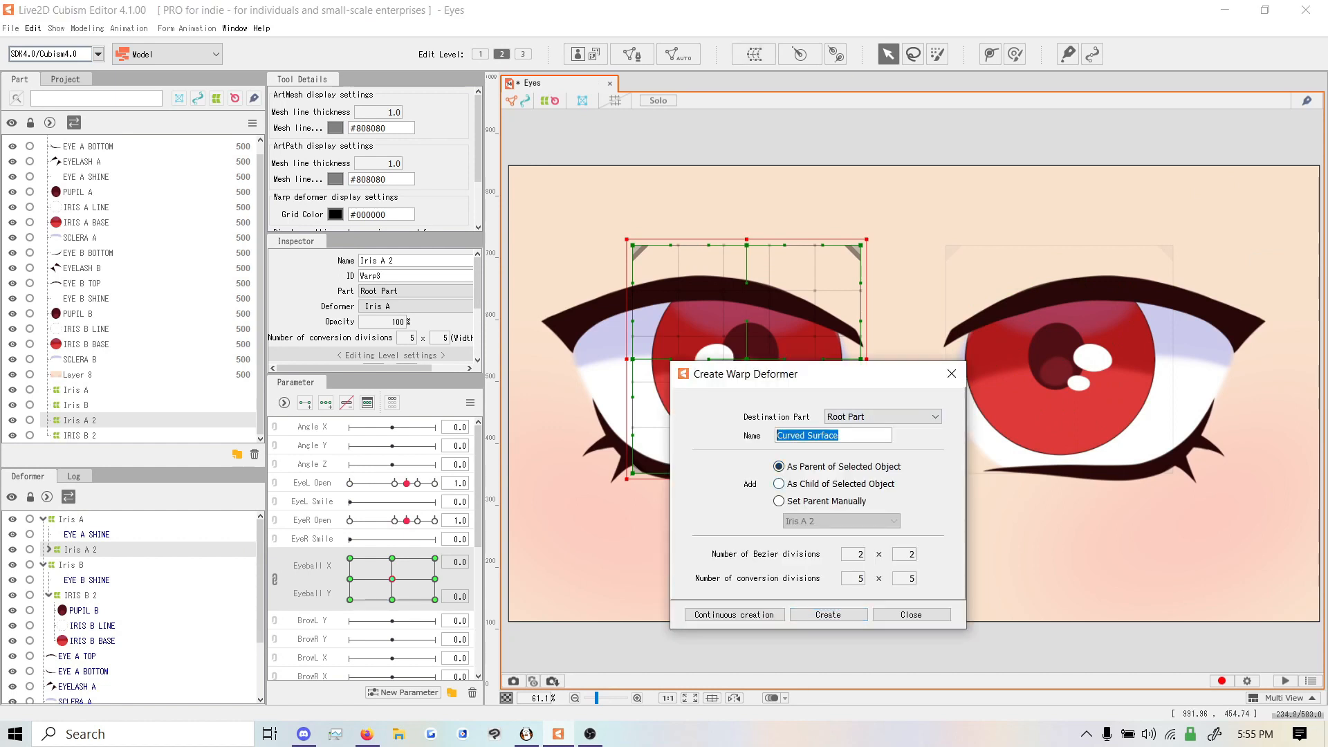
pyautogui.write('Iris Physics')
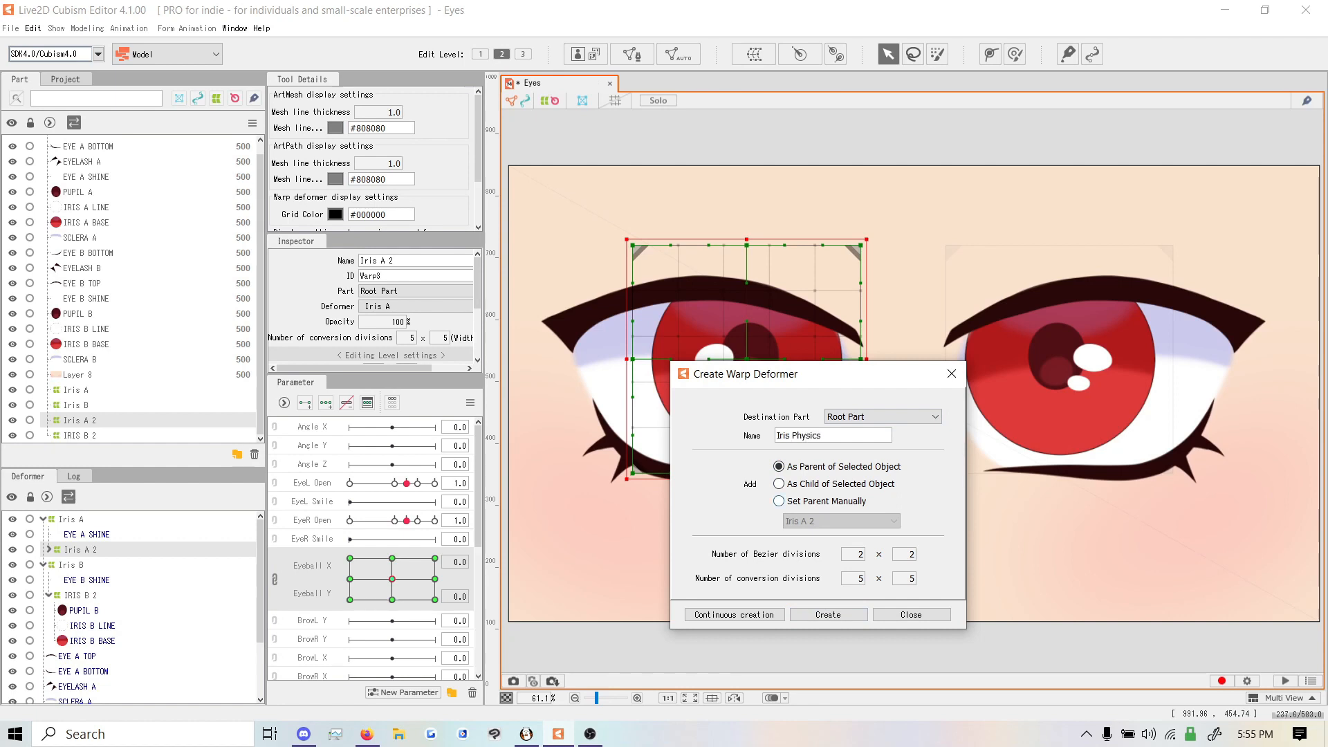
pyautogui.click(828, 614)
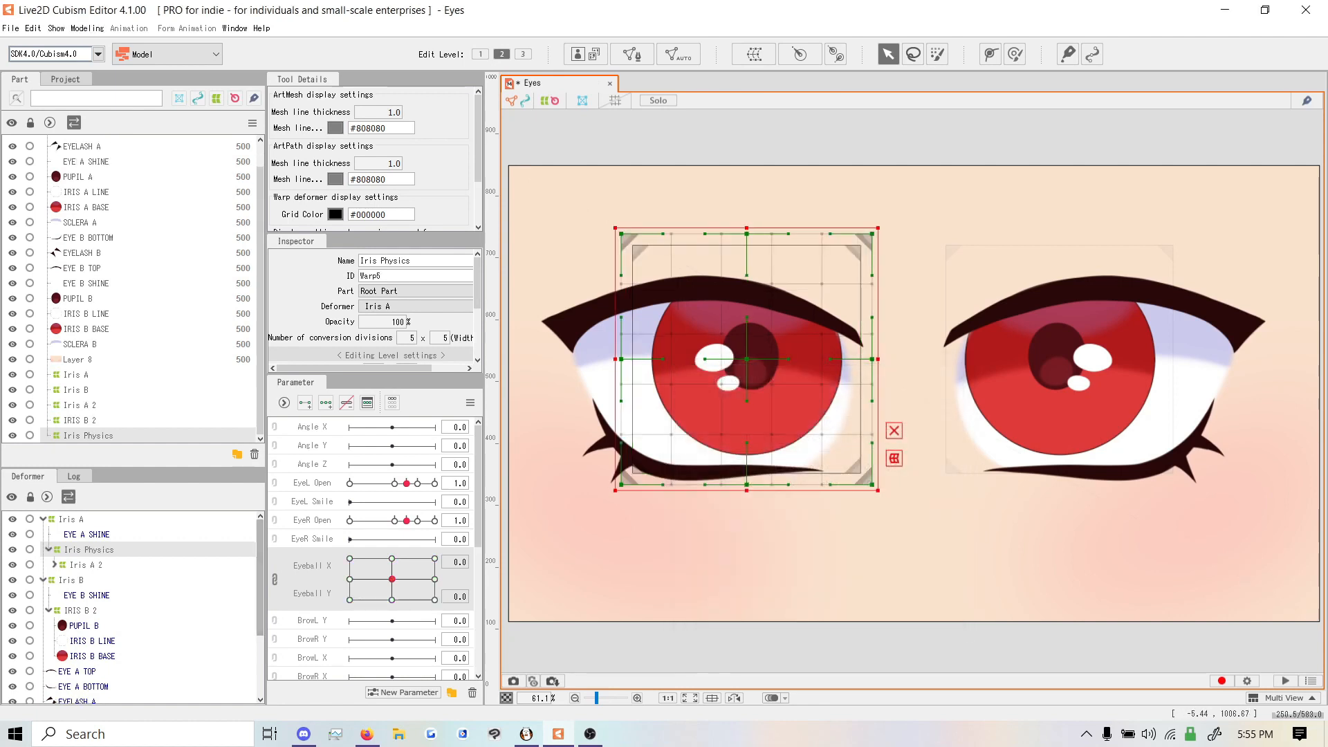
# Create a parameter named Eye L Phys ranging from -30 to 30 and add three keys to it for Iris Physics
pyautogui.scroll(-2, 373, 546)
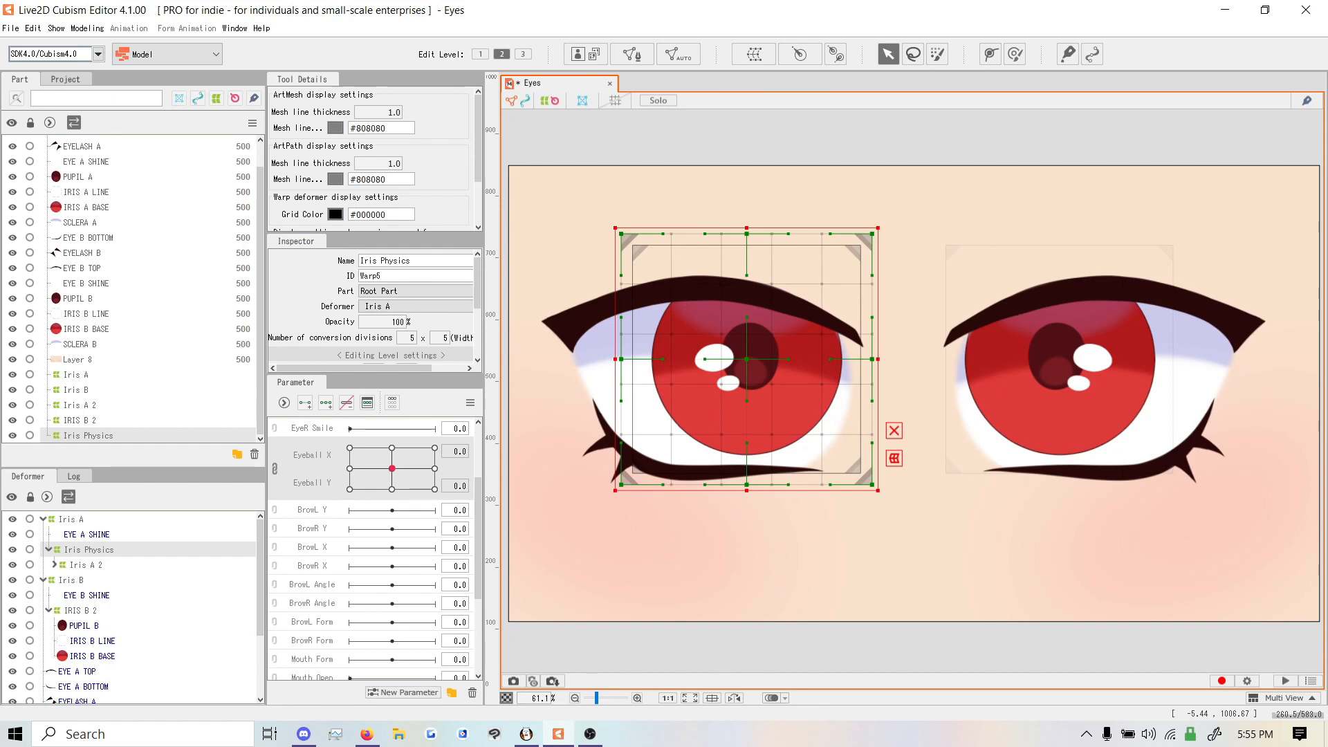
pyautogui.scroll(2, 373, 546)
pyautogui.click(403, 692)
pyautogui.write('Eye L Phys')
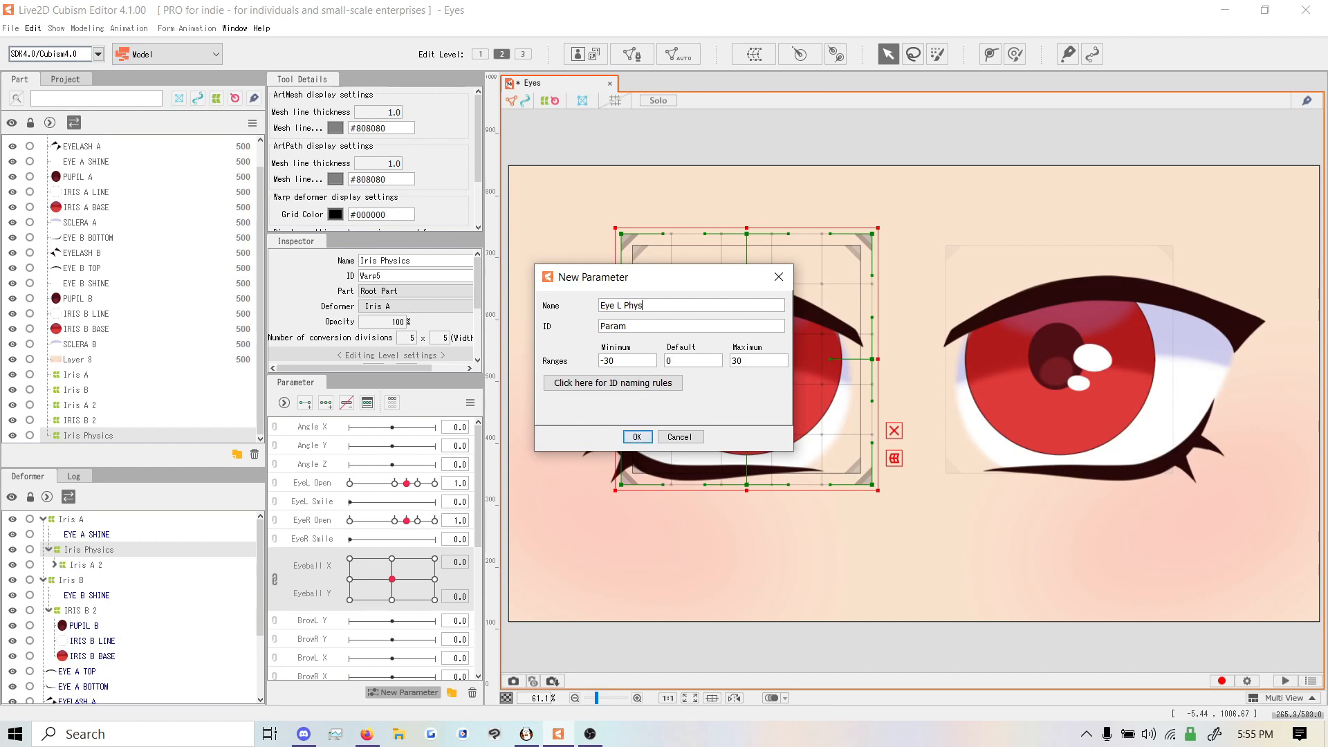
pyautogui.press('Return')
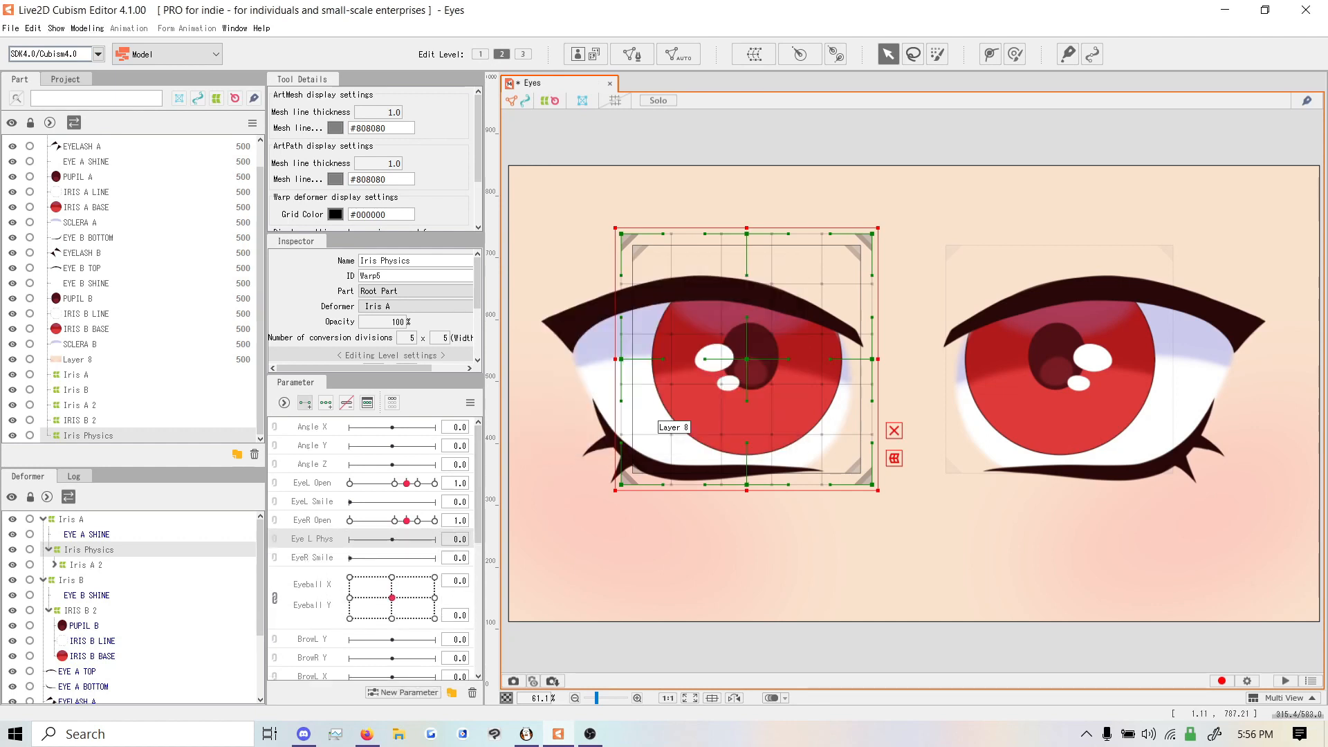
pyautogui.click(326, 403)
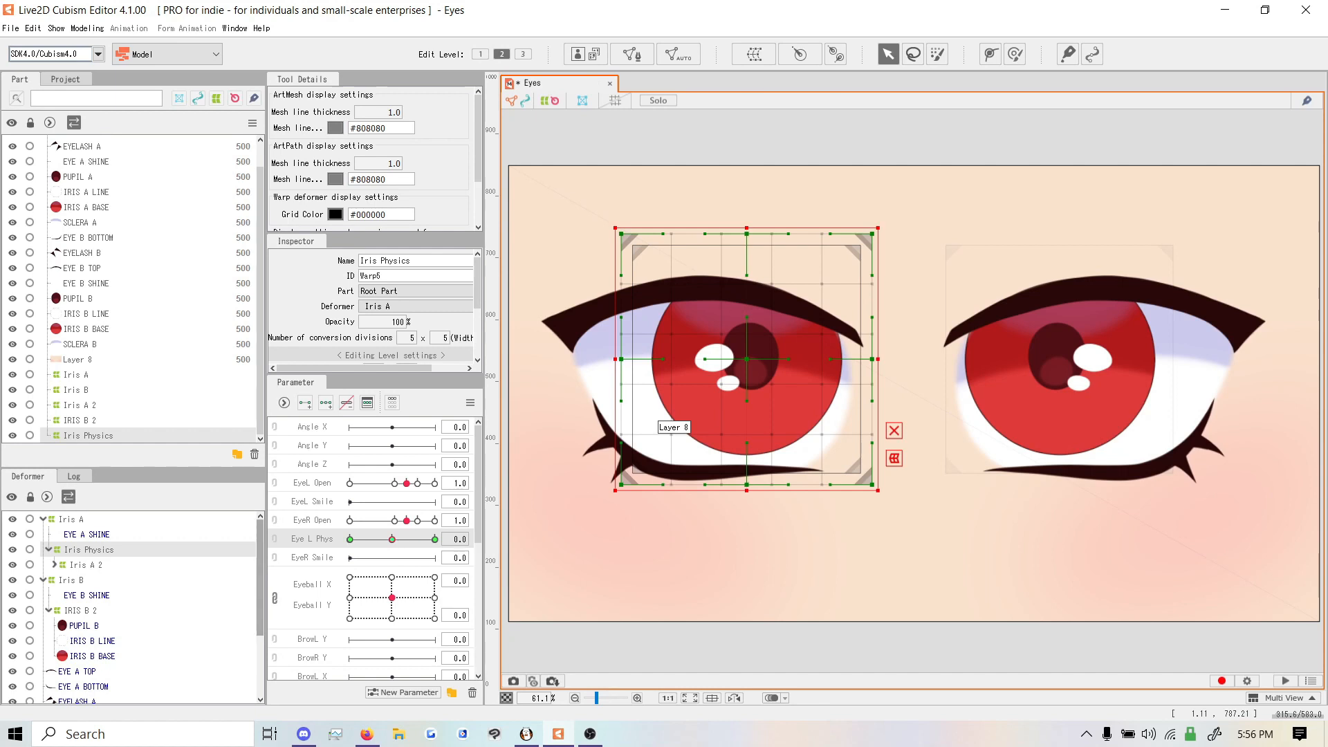
# Shrink and recentre Iris Physics at Eye L Phys -30.0, and enlarge it slightly at Eye L Phys 30.0
pyautogui.moveTo(626, 239); pyautogui.dragTo(643, 251)
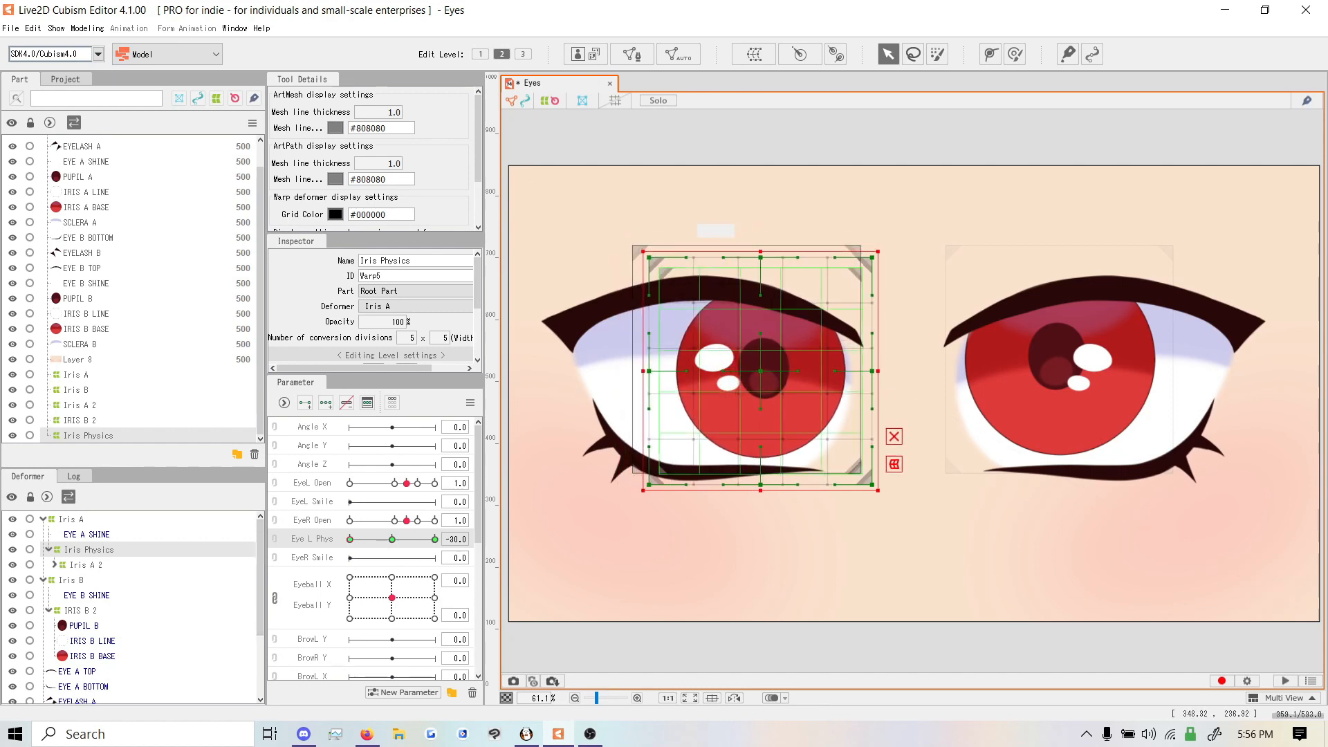
pyautogui.moveTo(758, 367); pyautogui.dragTo(738, 364)
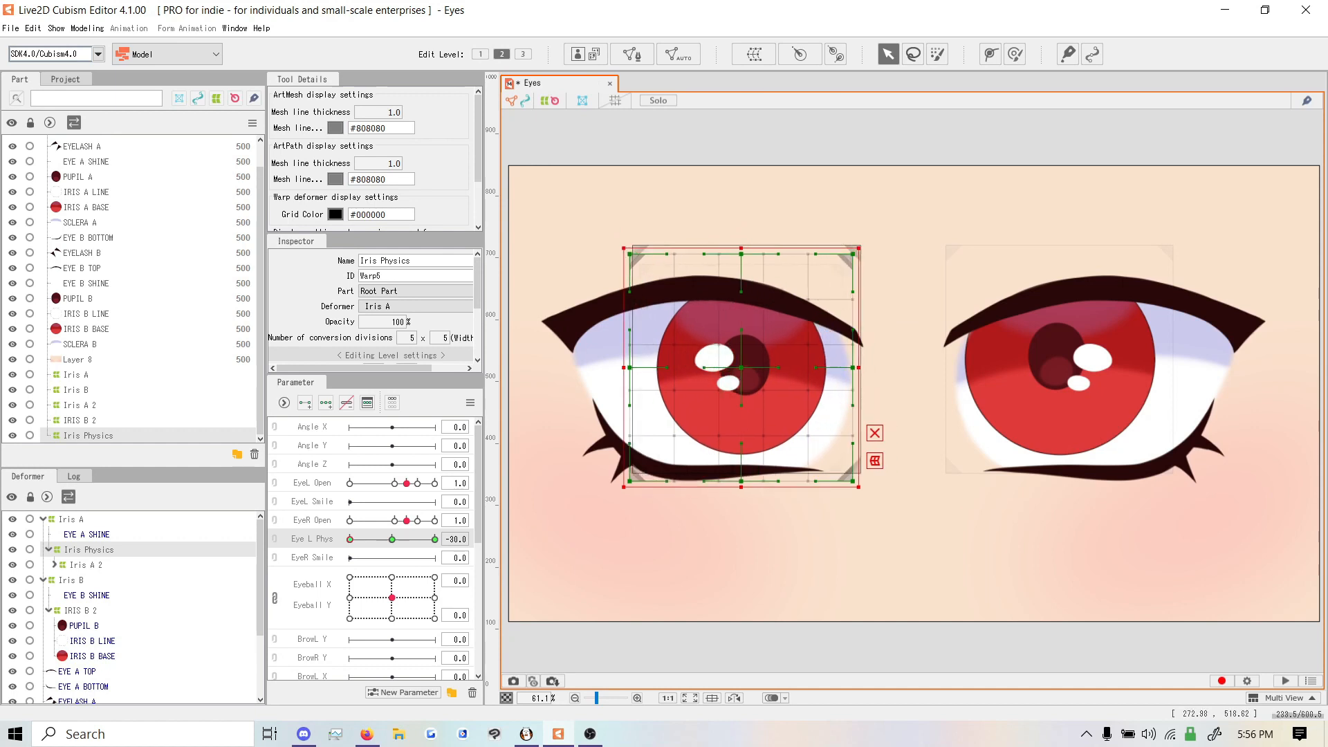
pyautogui.click(434, 539)
pyautogui.moveTo(614, 492); pyautogui.dragTo(601, 502)
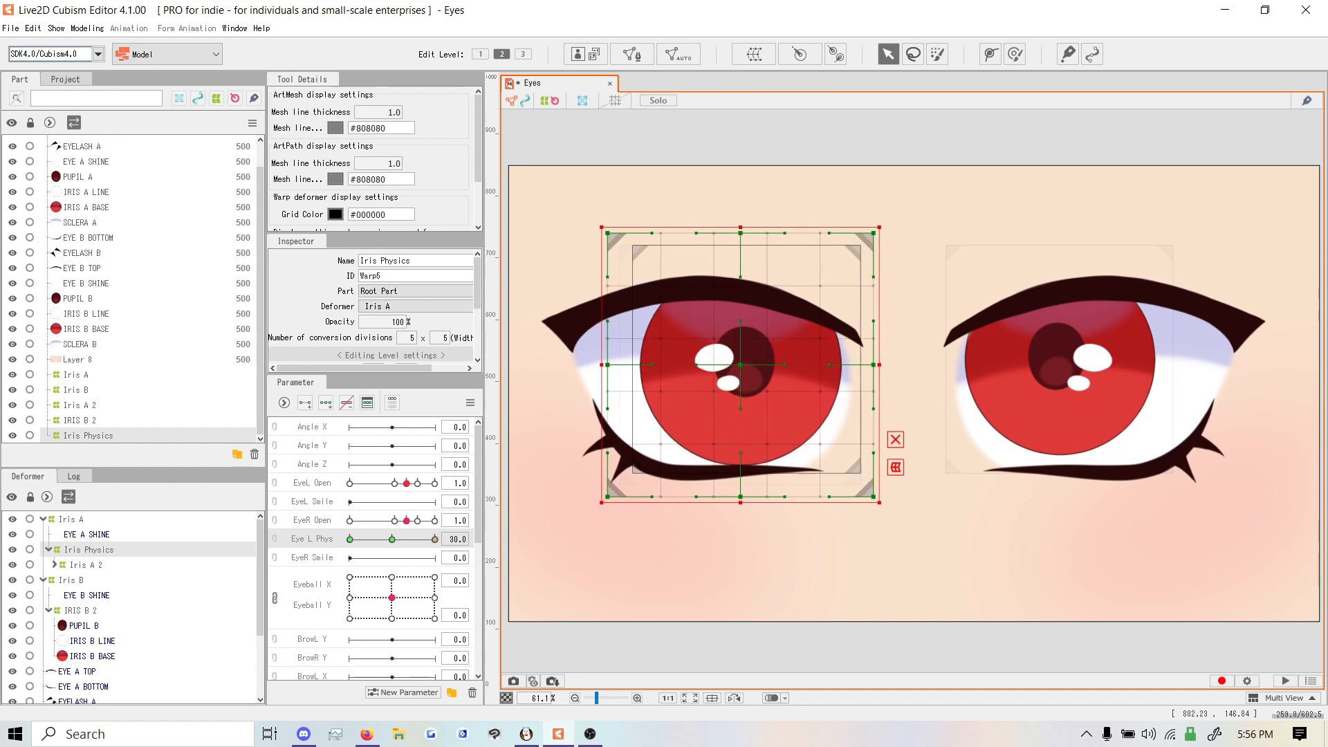
pyautogui.click(350, 538)
pyautogui.moveTo(430, 539); pyautogui.dragTo(350, 539)
# Create a warp deformer named Iris B Physics as parent of the IRIS B 2 deformer
pyautogui.click(81, 610)
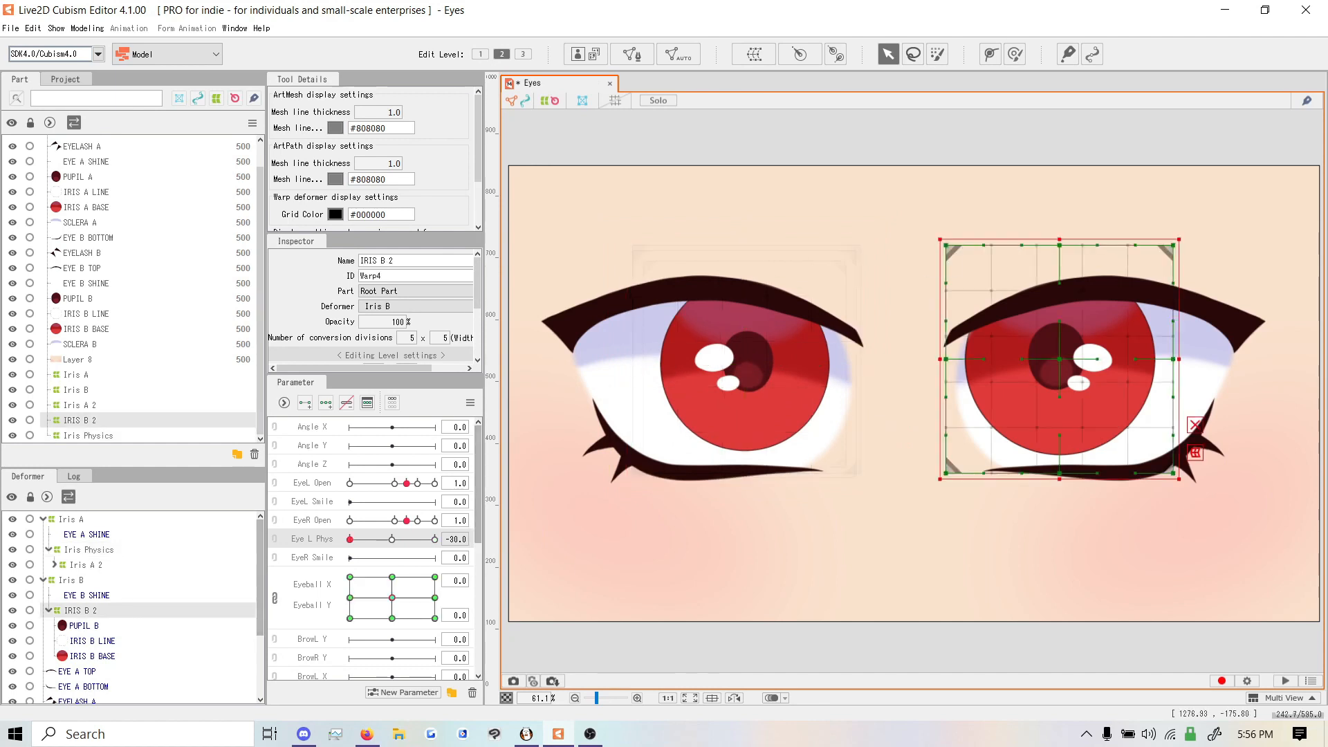
pyautogui.click(753, 54)
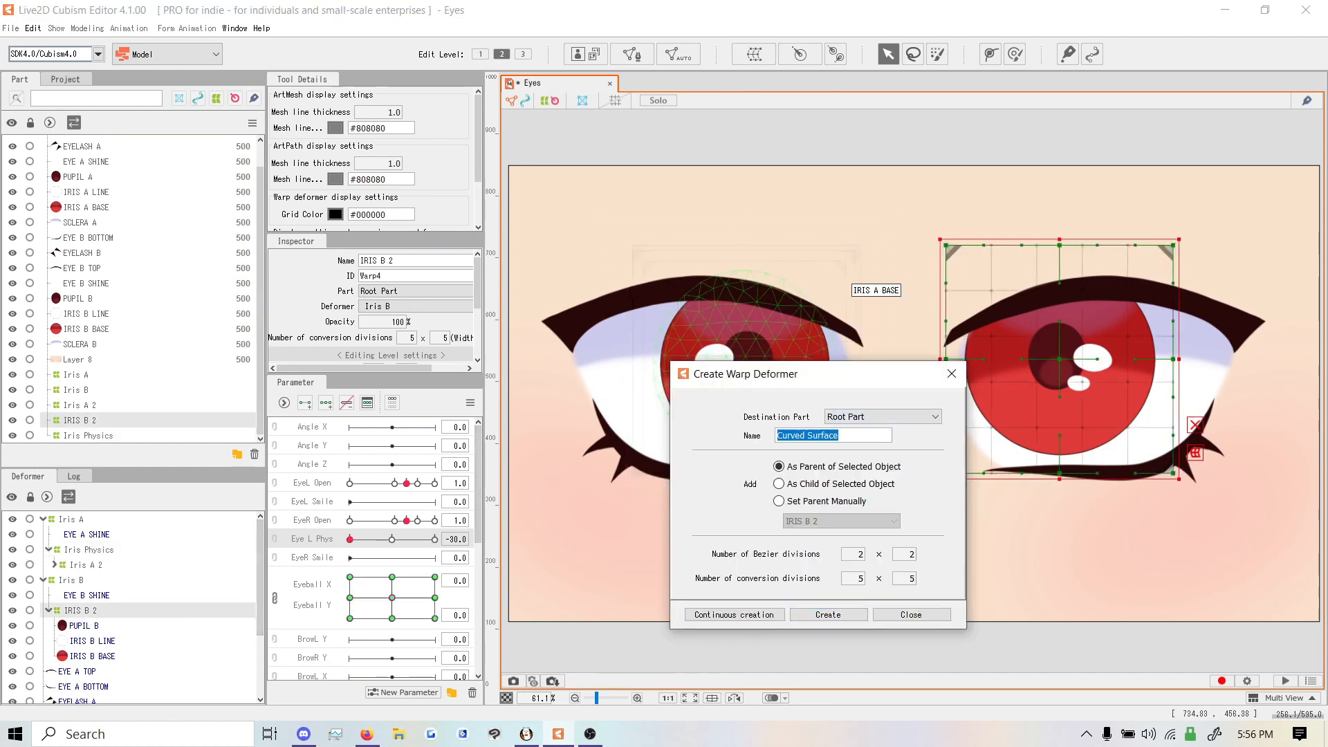
pyautogui.write('Iris B Physics')
pyautogui.click(828, 614)
# Create a parameter named Eye R Phys with three keys for Iris B Physics, and reset Eye L Phys to 0.0
pyautogui.click(404, 692)
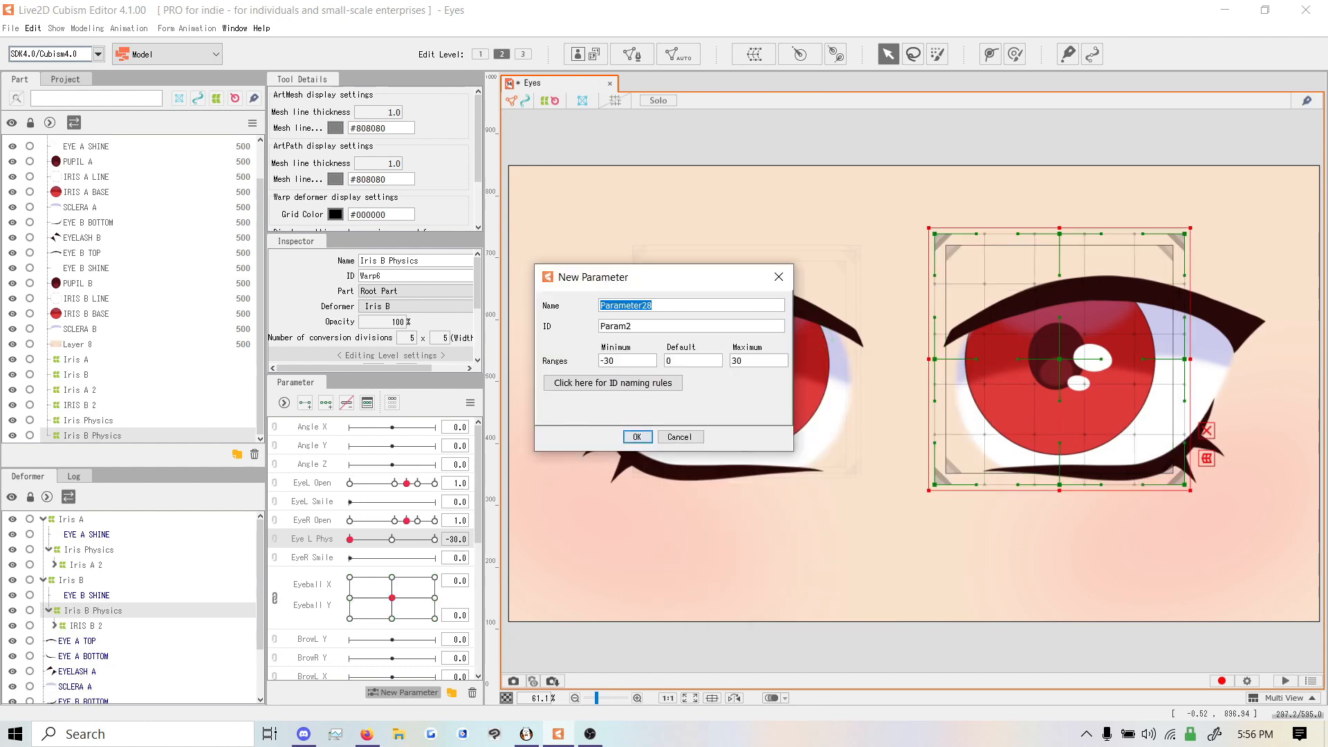
pyautogui.write('Eye R Phys')
pyautogui.press('Return')
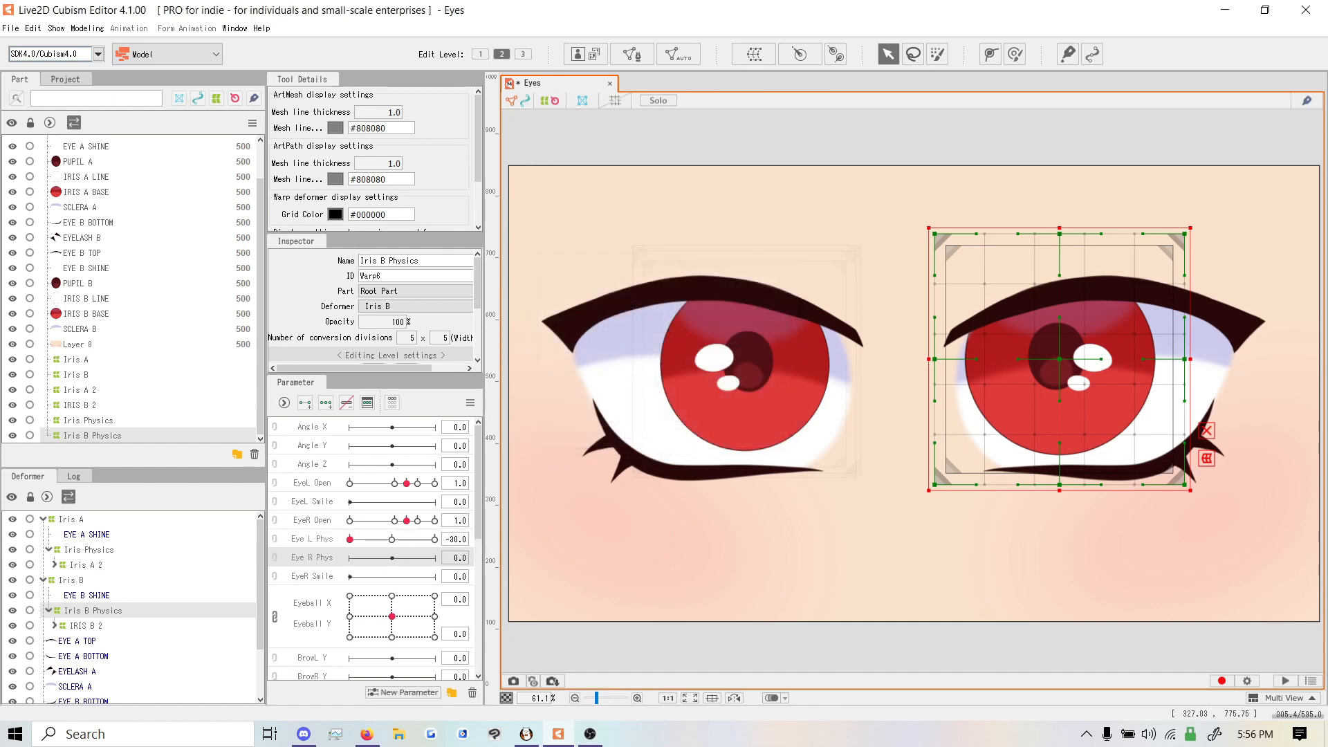
pyautogui.click(391, 539)
pyautogui.click(391, 558)
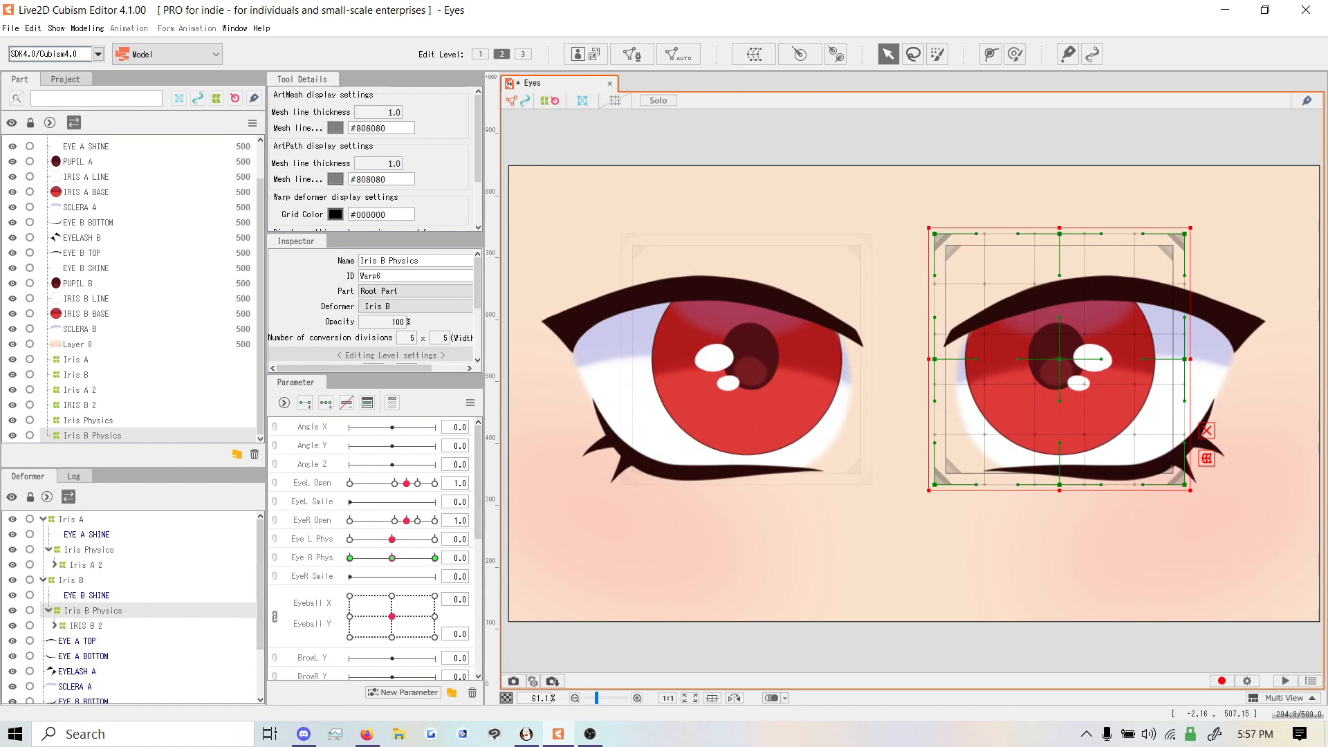
# Create a warp deformer named Pupil Physics as parent of PUPIL A inside Iris A 2
pyautogui.click(55, 626)
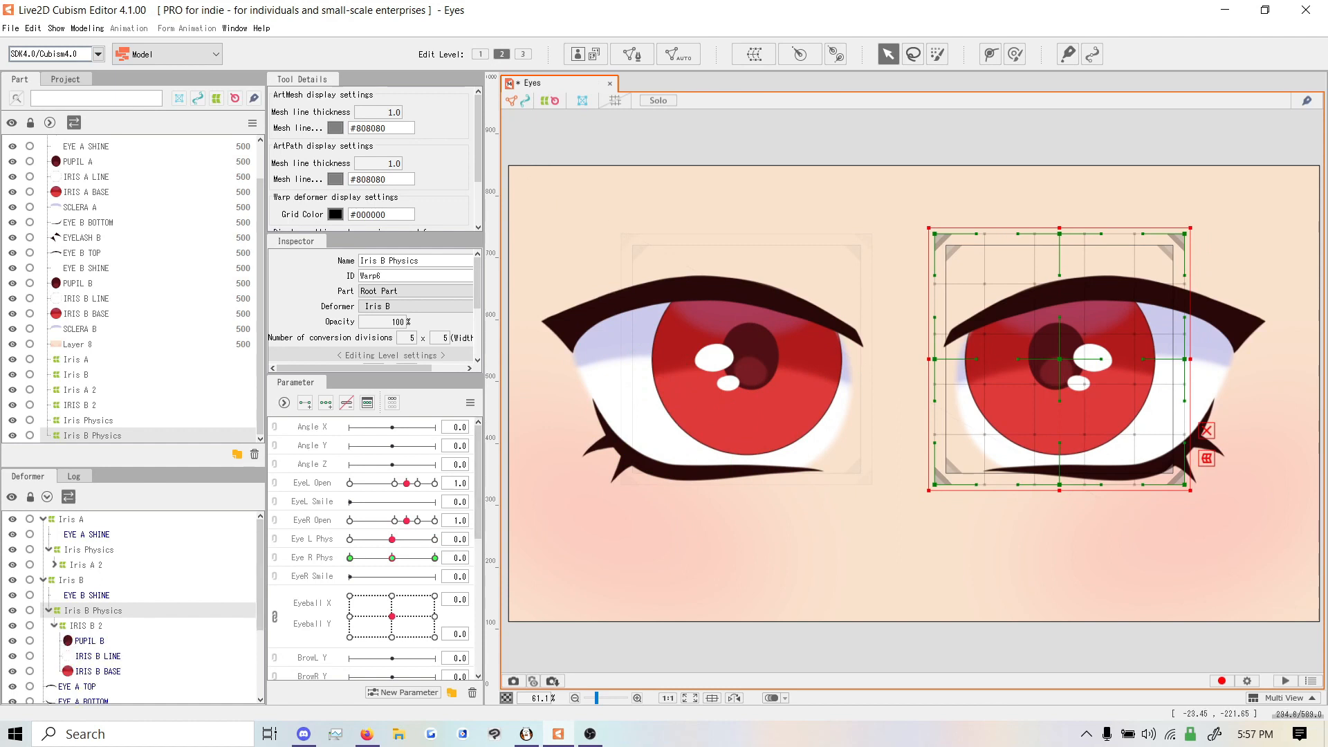
pyautogui.click(54, 565)
pyautogui.click(85, 580)
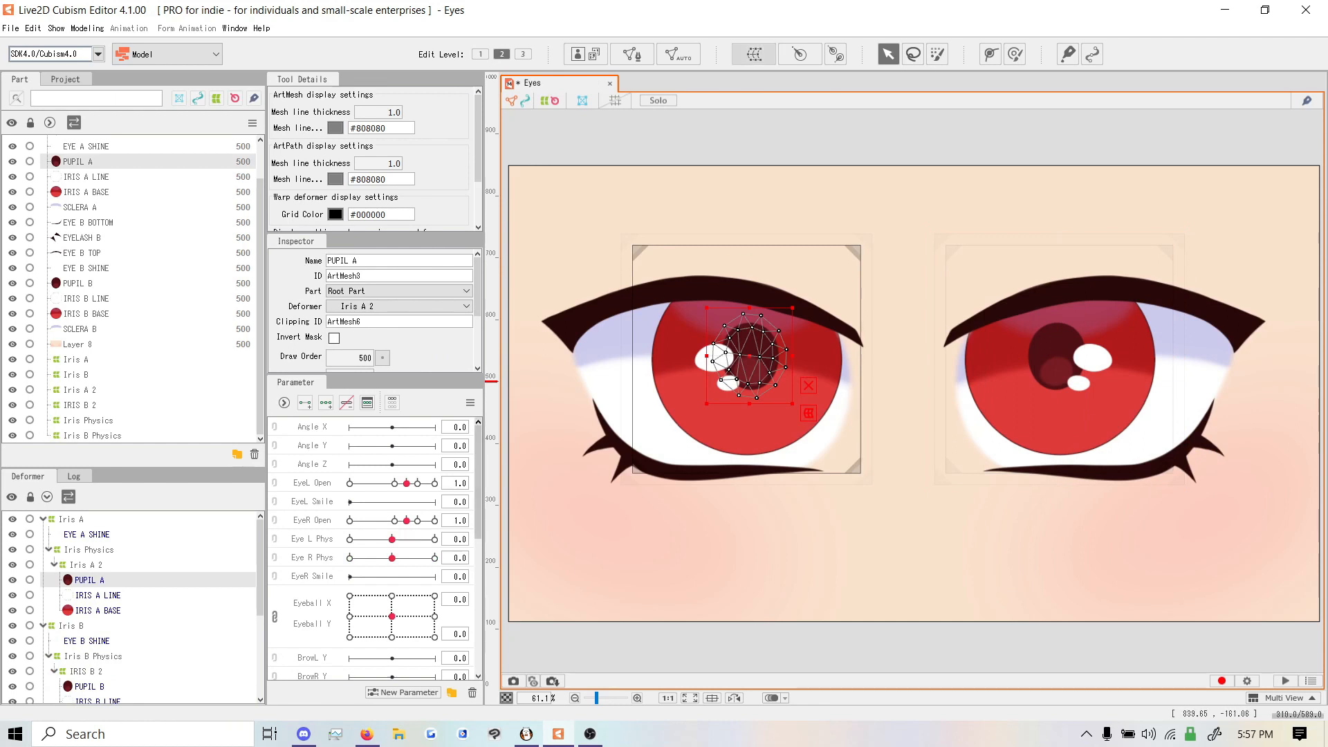
pyautogui.click(754, 54)
pyautogui.hotkey('ctrl', 'a')
pyautogui.write('Pupi')
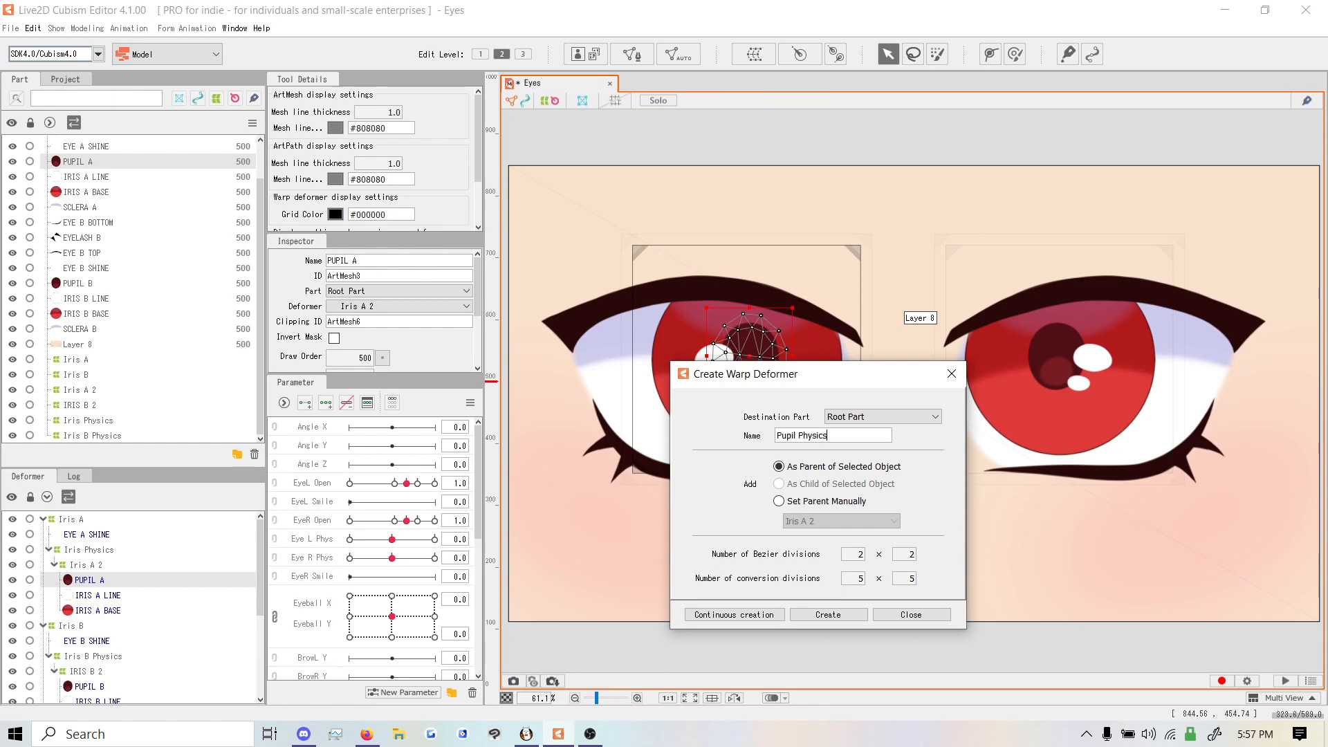
pyautogui.click(828, 614)
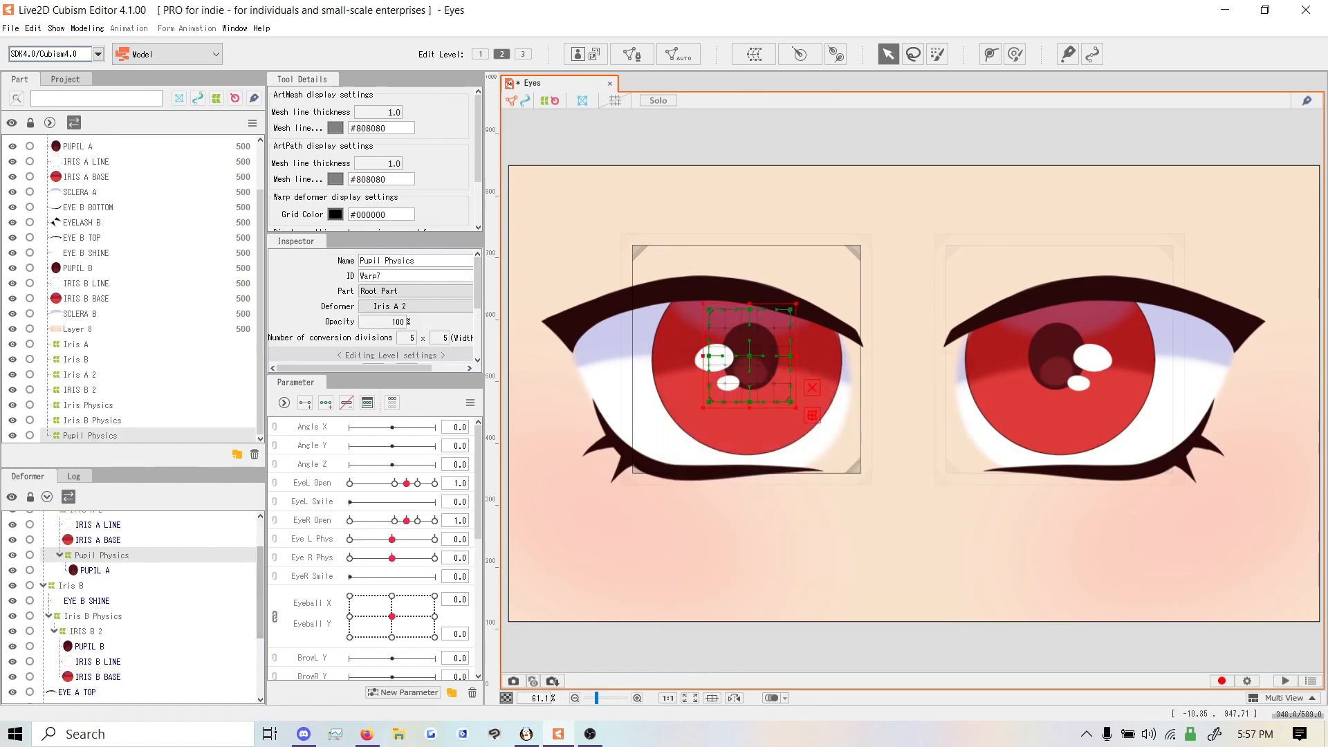
# Create a parameter named Pupil L Phys with three keys for the Pupil Physics deformer, and move it to its minimum
pyautogui.click(403, 692)
pyautogui.write('Pupil L Phys')
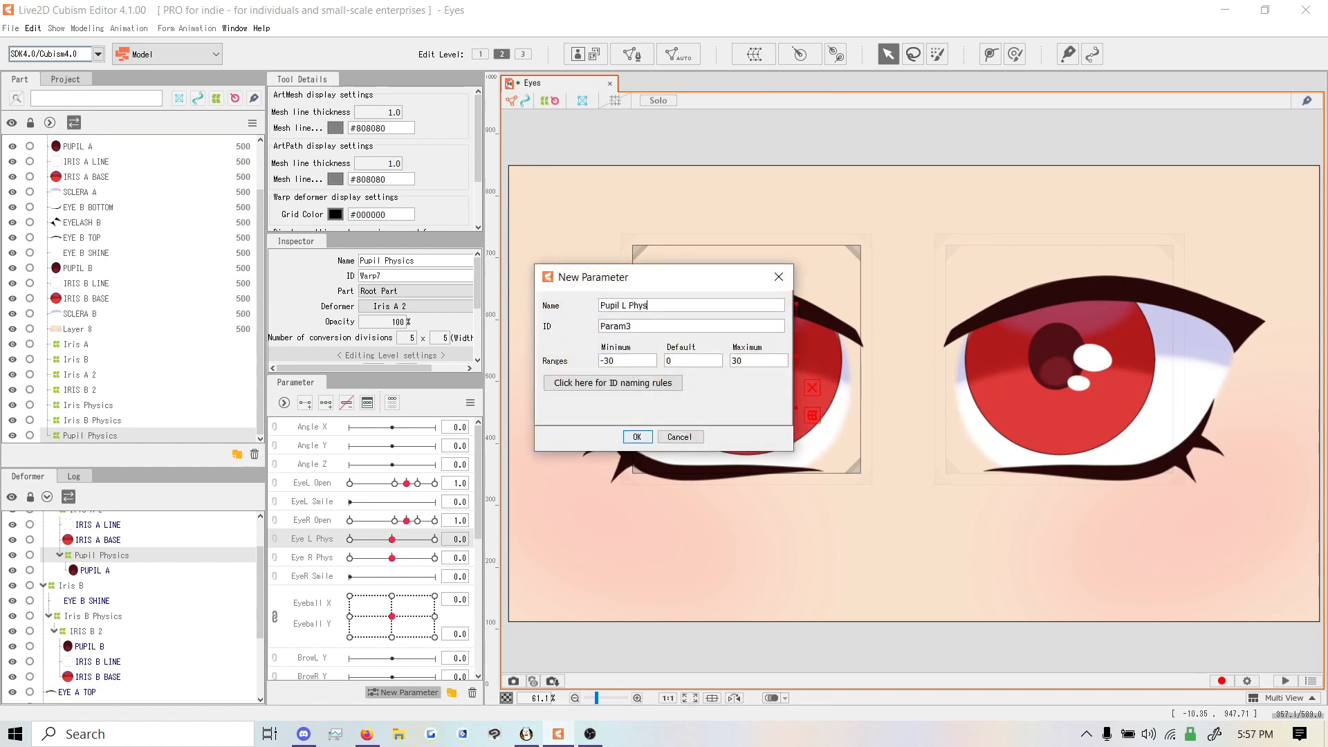
pyautogui.click(637, 436)
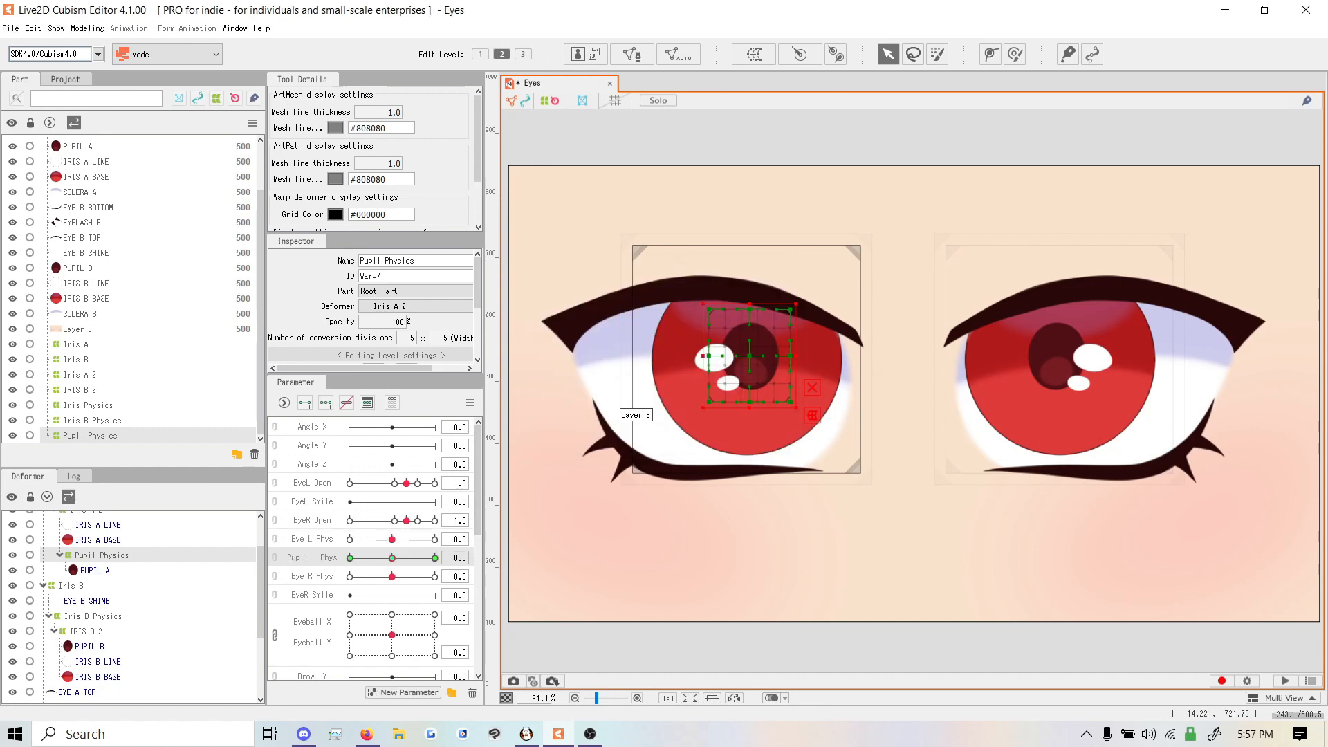
pyautogui.click(350, 557)
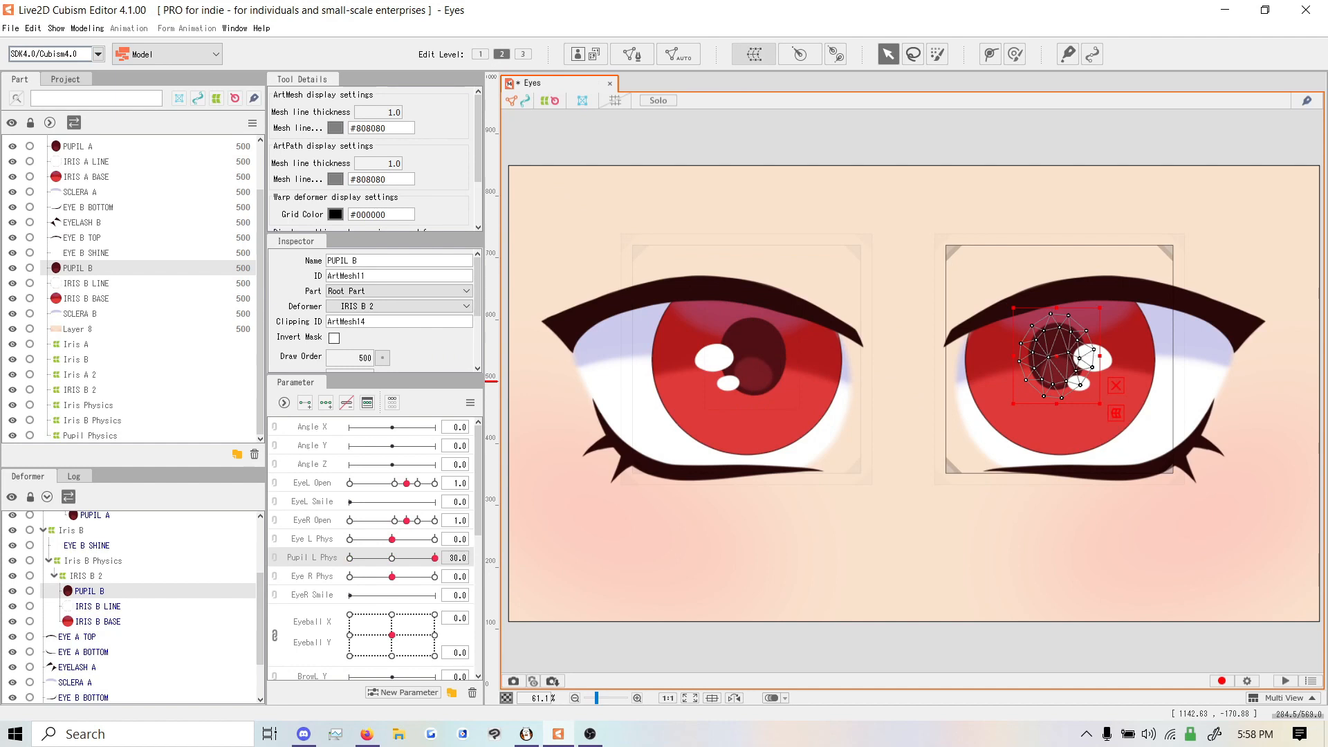
# Create a warp deformer named Pupil B as parent of PUPIL B inside IRIS B 2
pyautogui.click(754, 54)
pyautogui.write('Pupil B')
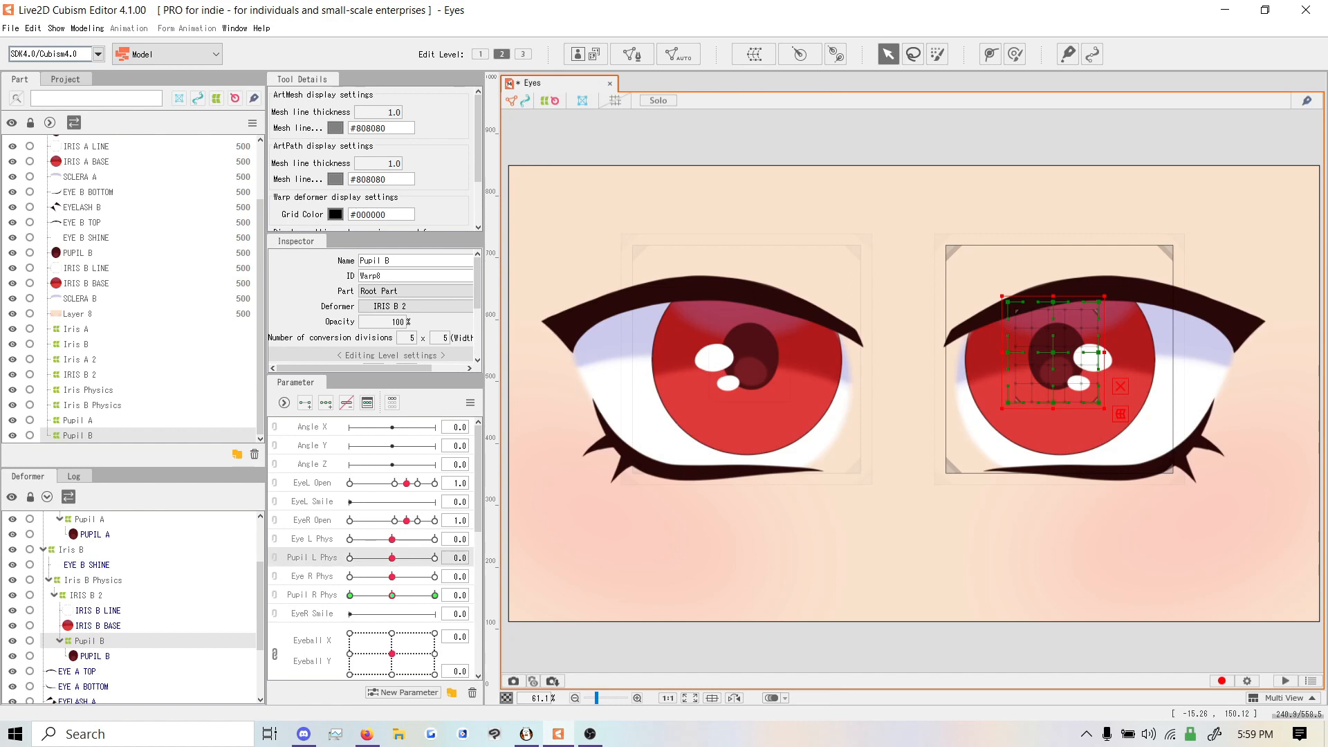
# Create a new parameter named Shine L Phys
pyautogui.click(403, 692)
pyautogui.write('Shine L Phys')
pyautogui.click(637, 436)
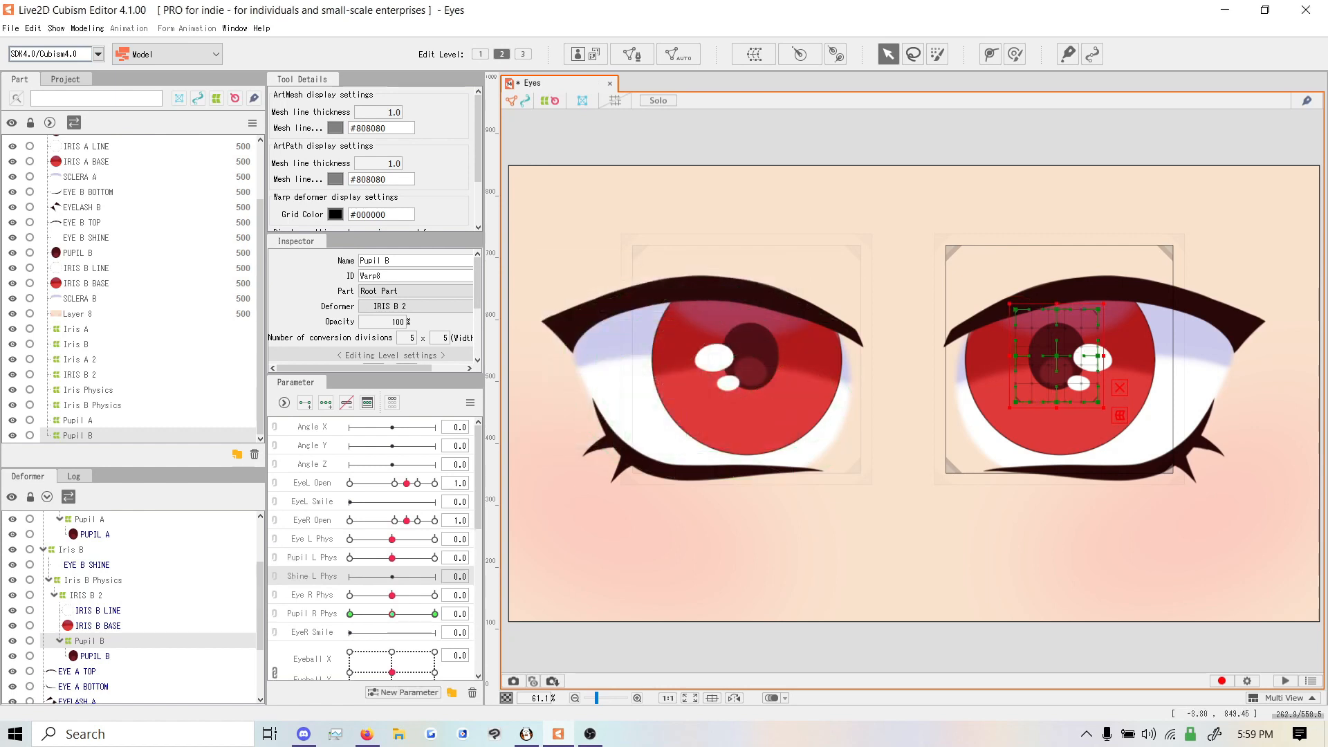
# Create a warp deformer named Shine B as parent of EYE B SHINE, with a three-key parameter named Shine R Phys
pyautogui.click(1085, 359)
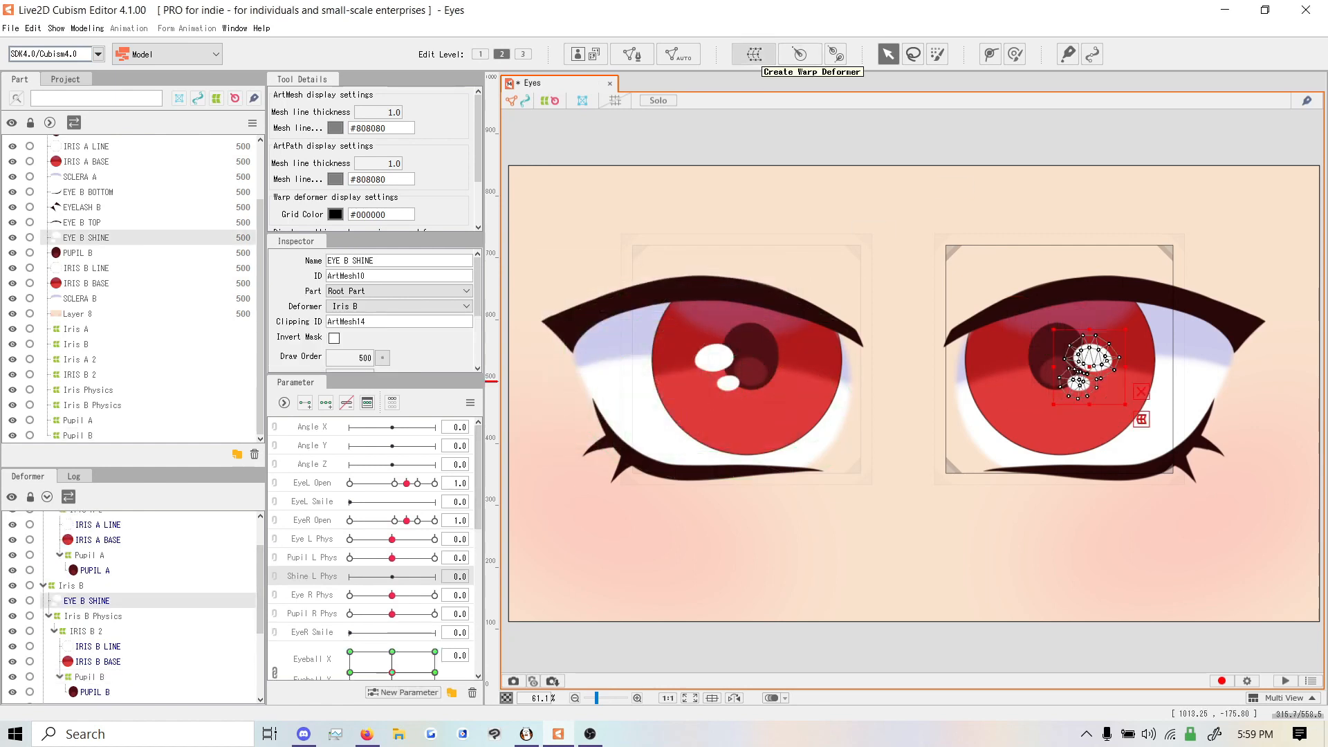
pyautogui.scroll(-3, 350, 672)
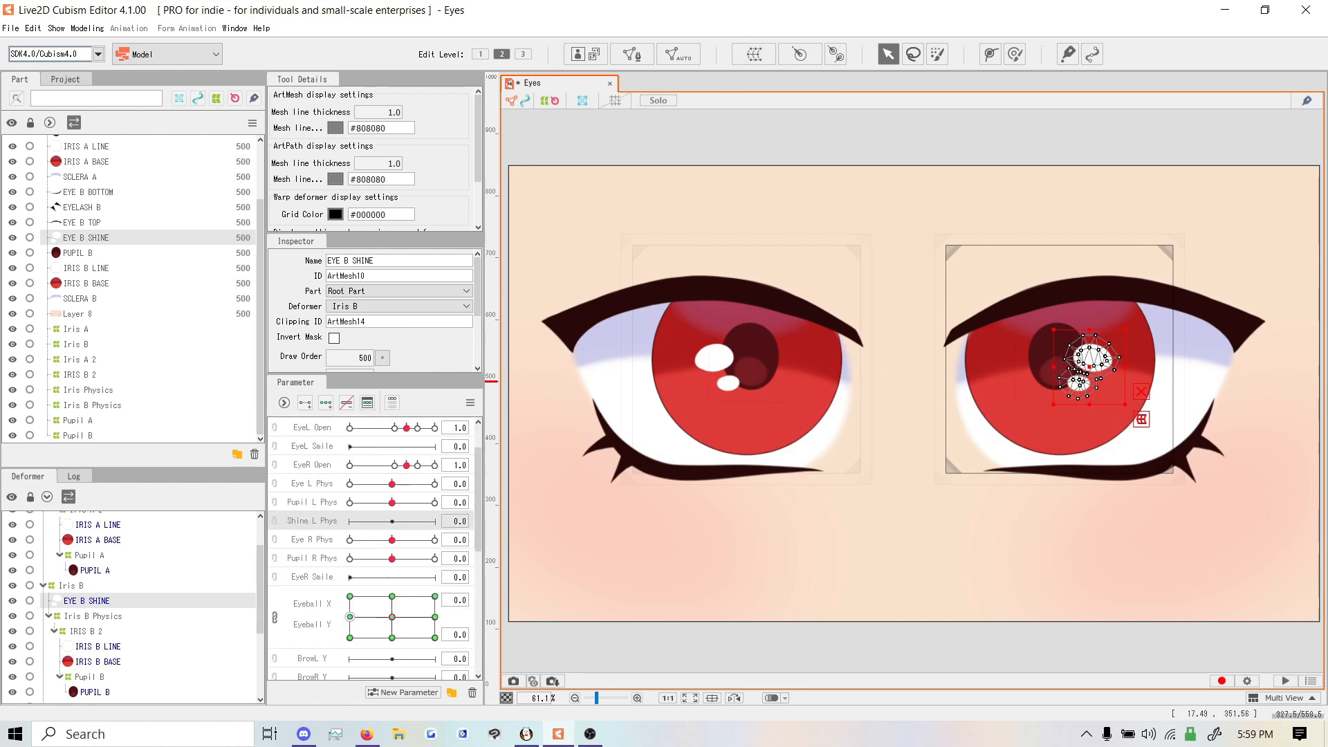
pyautogui.click(753, 54)
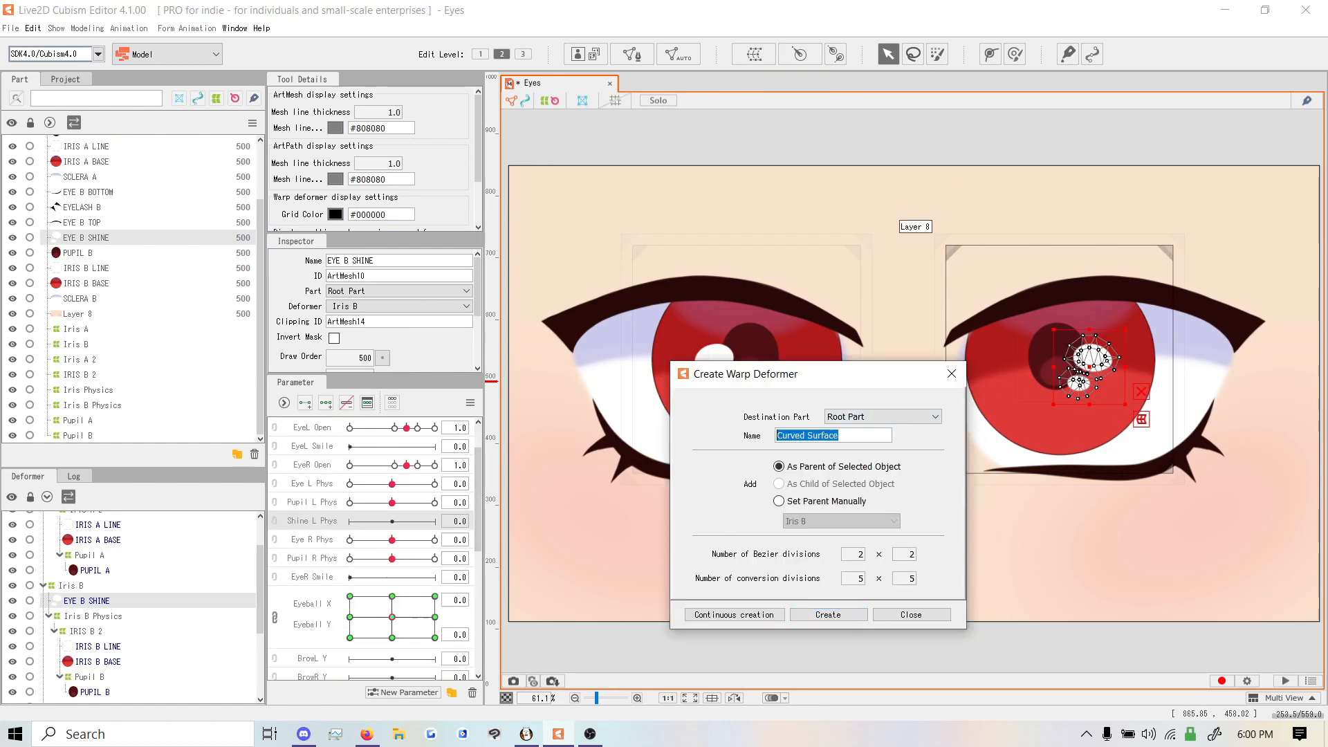
pyautogui.write('Sh')
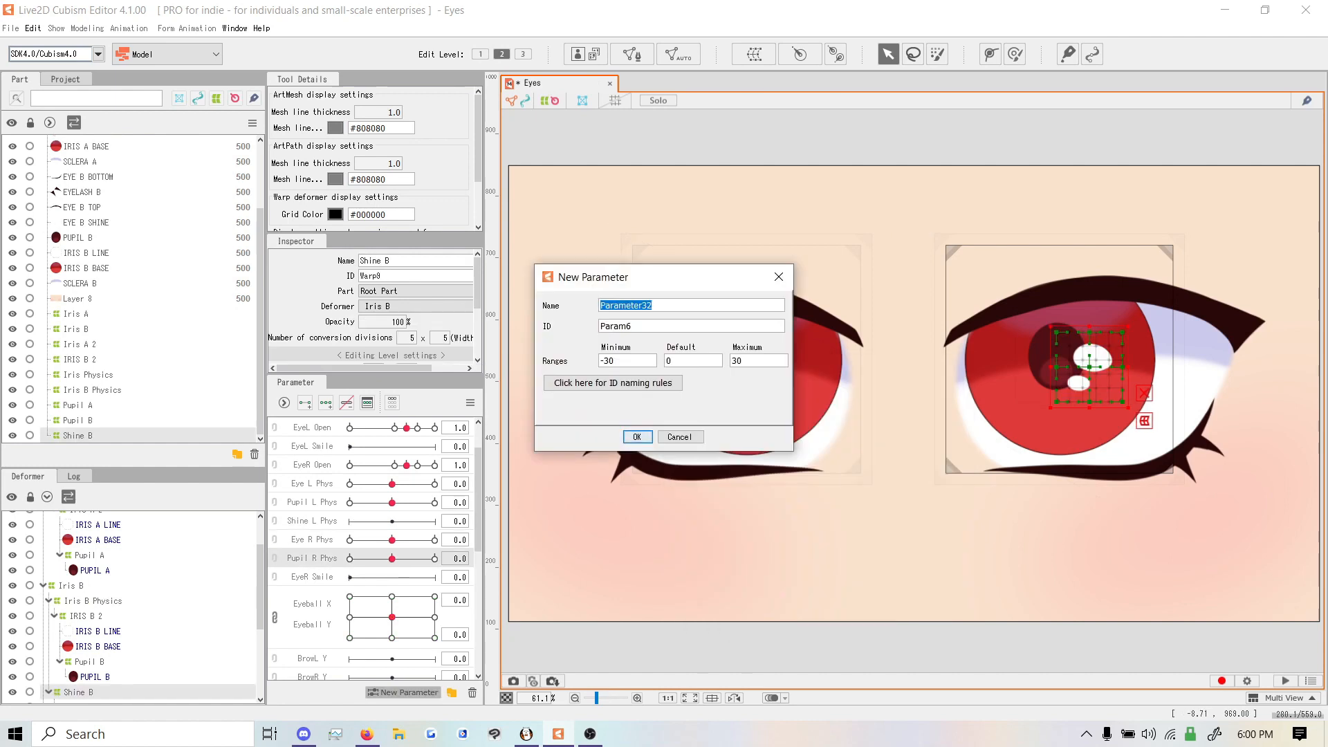
pyautogui.write('Shine R Phys')
pyautogui.press('Return')
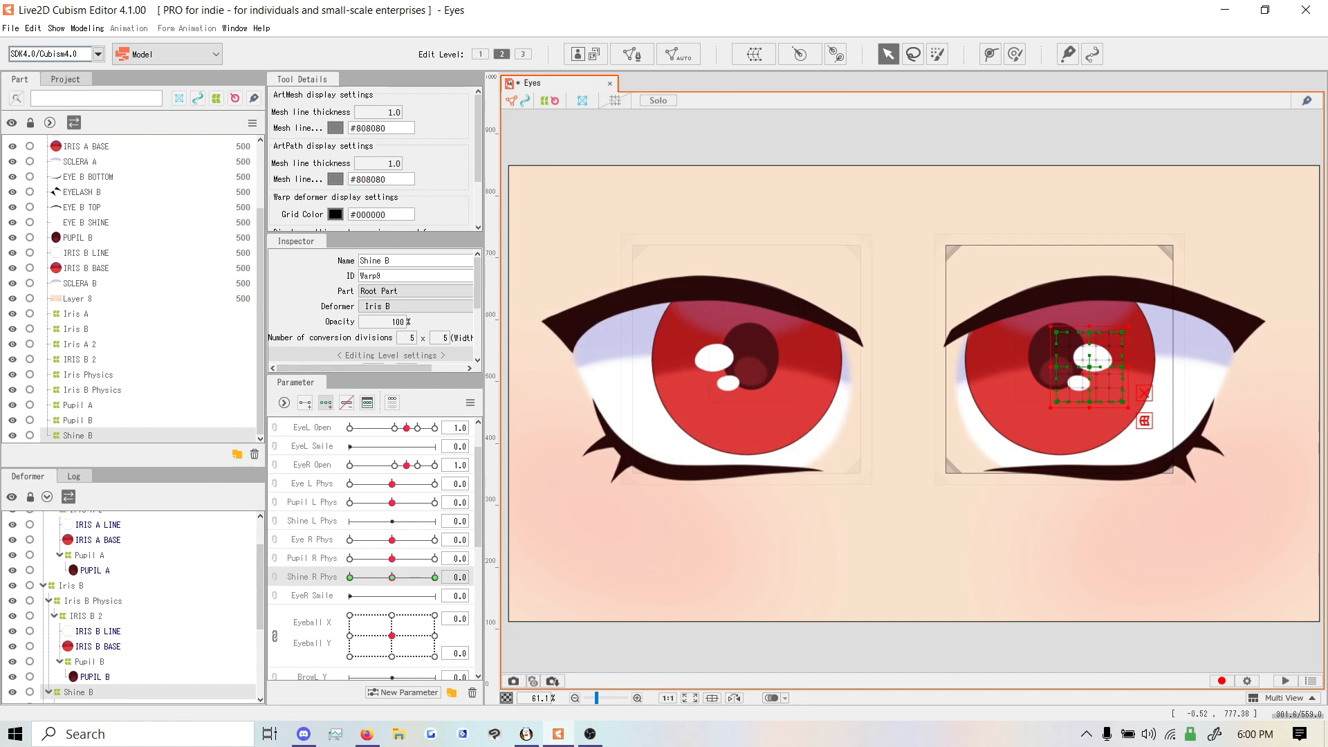
# Rotate Shine B slightly clockwise at Shine R Phys -30.0 and slightly counterclockwise at 30.0
pyautogui.moveTo(393, 577); pyautogui.dragTo(349, 577)
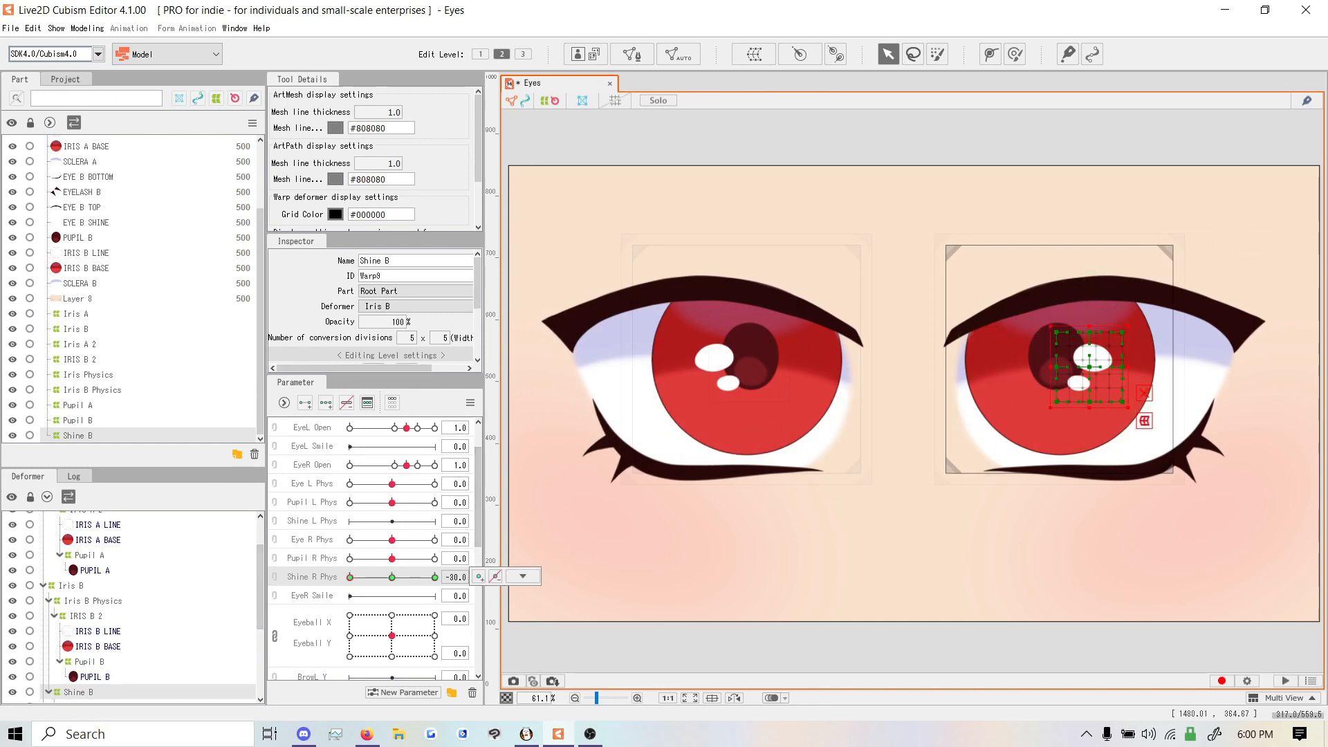
pyautogui.moveTo(1134, 329); pyautogui.dragTo(1142, 343)
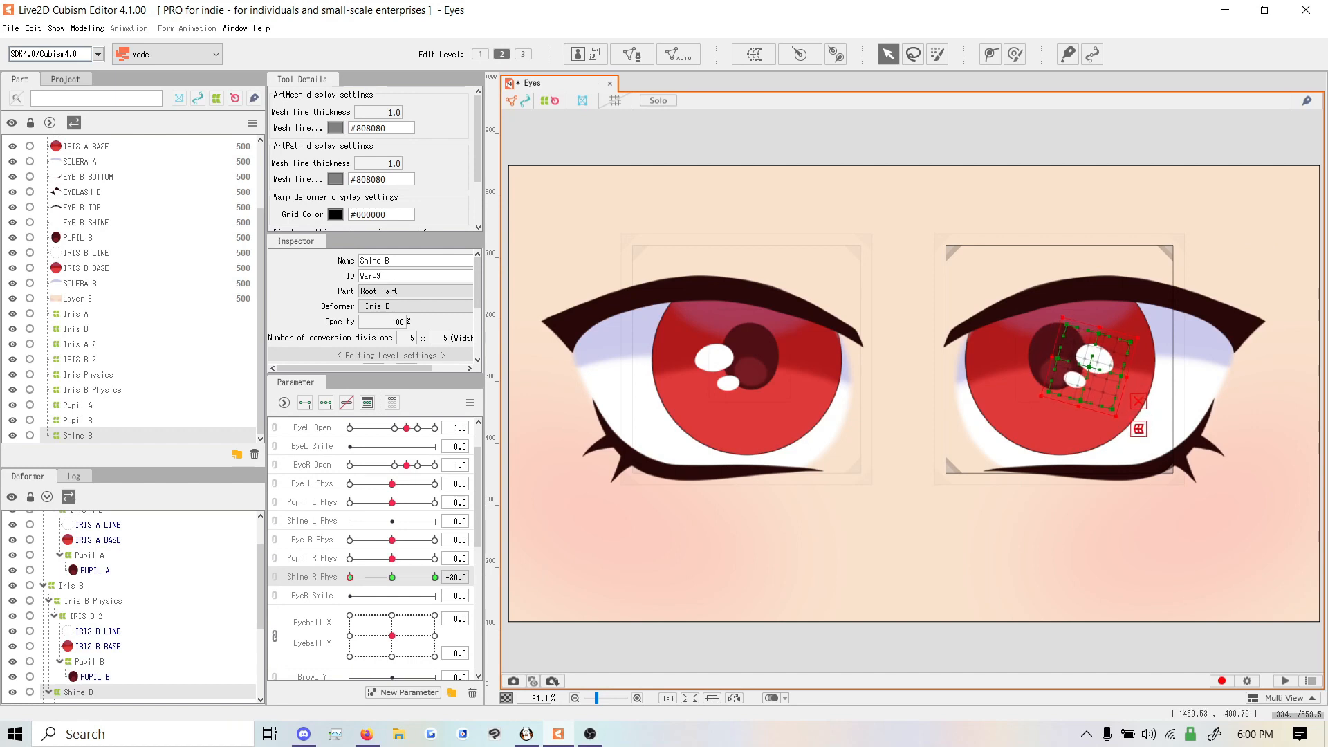
pyautogui.moveTo(349, 577); pyautogui.dragTo(435, 577)
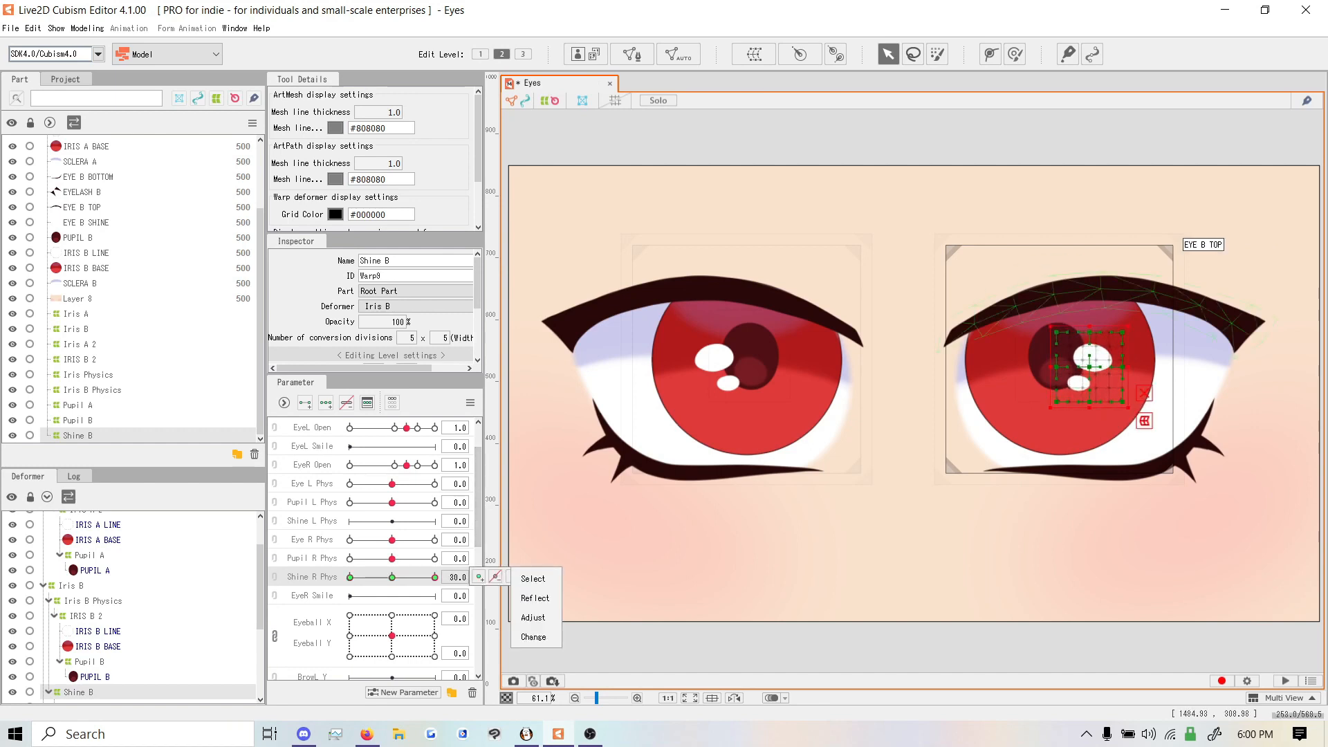
pyautogui.moveTo(1134, 325); pyautogui.dragTo(1120, 314)
pyautogui.moveTo(435, 577); pyautogui.dragTo(349, 577)
# Create a warp deformer named Shine A as parent of EYE A SHINE, with Shine L Phys as the active parameter
pyautogui.click(714, 358)
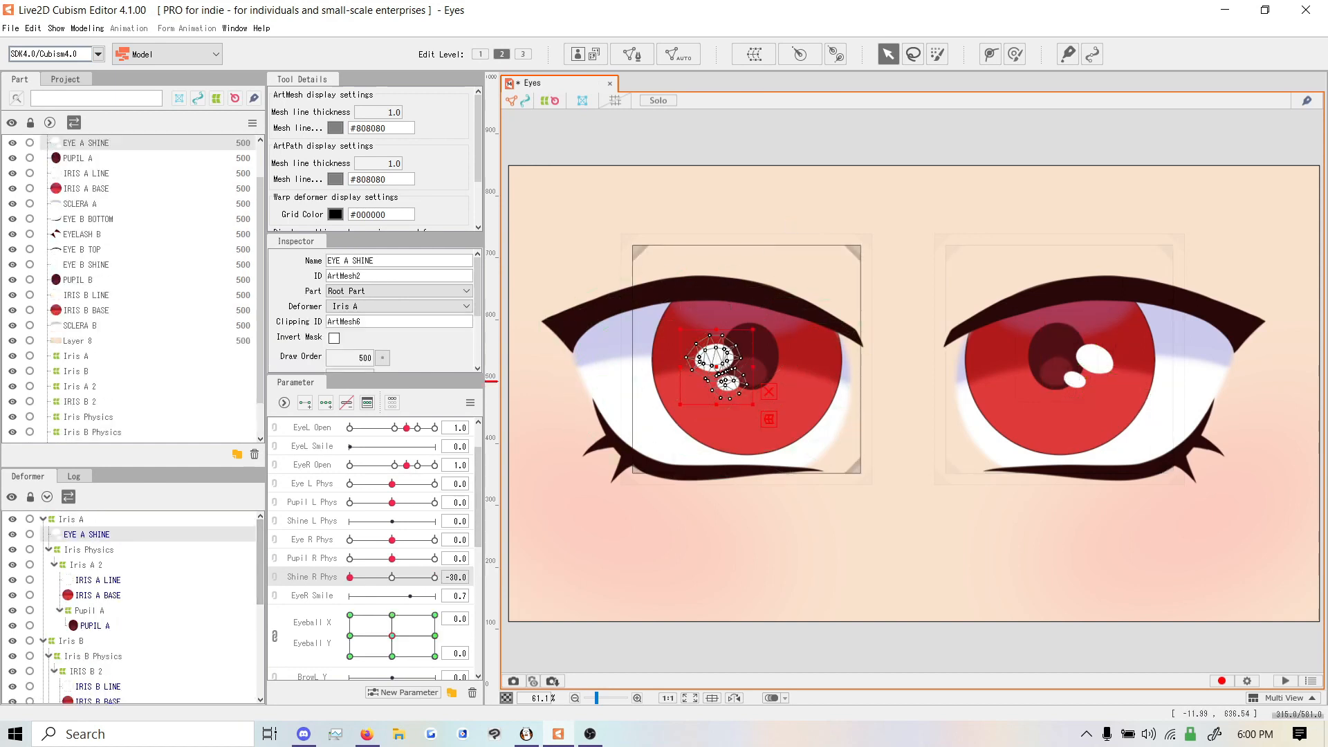
pyautogui.click(313, 521)
pyautogui.click(753, 54)
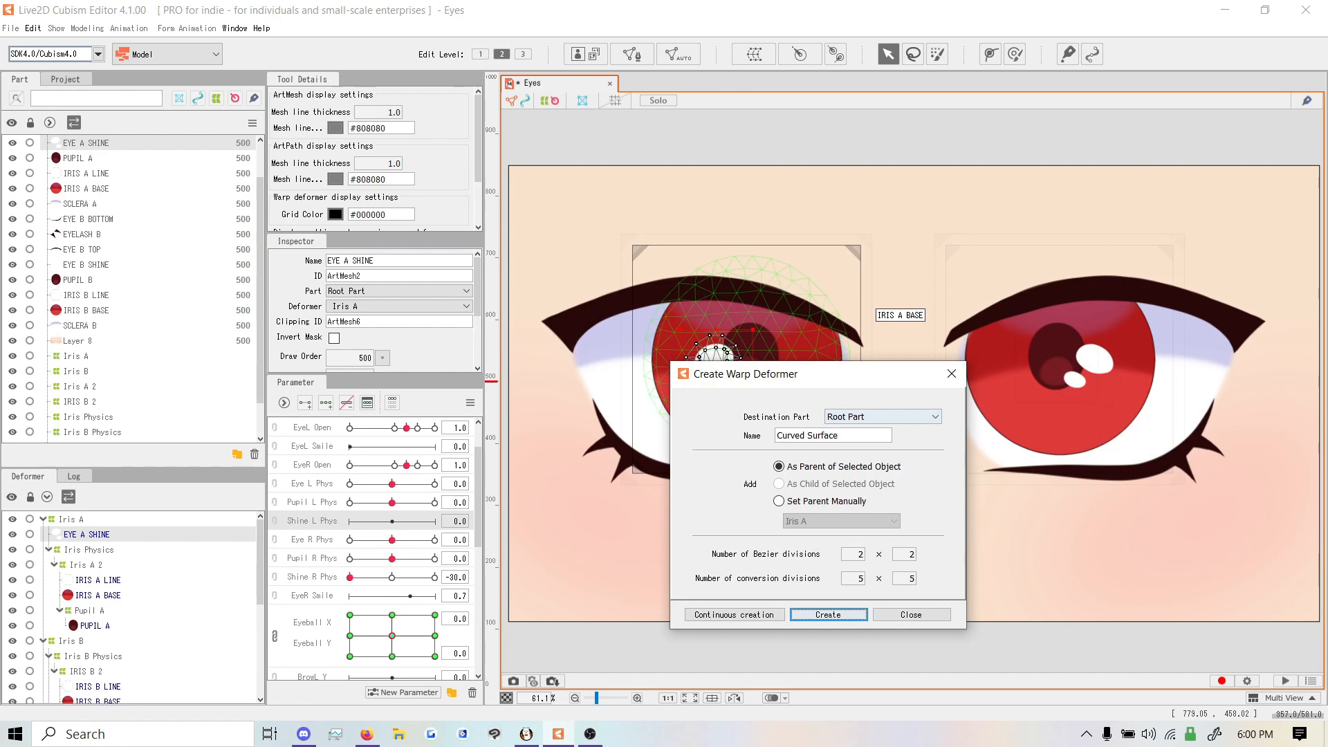
pyautogui.hotkey('ctrl', 'a')
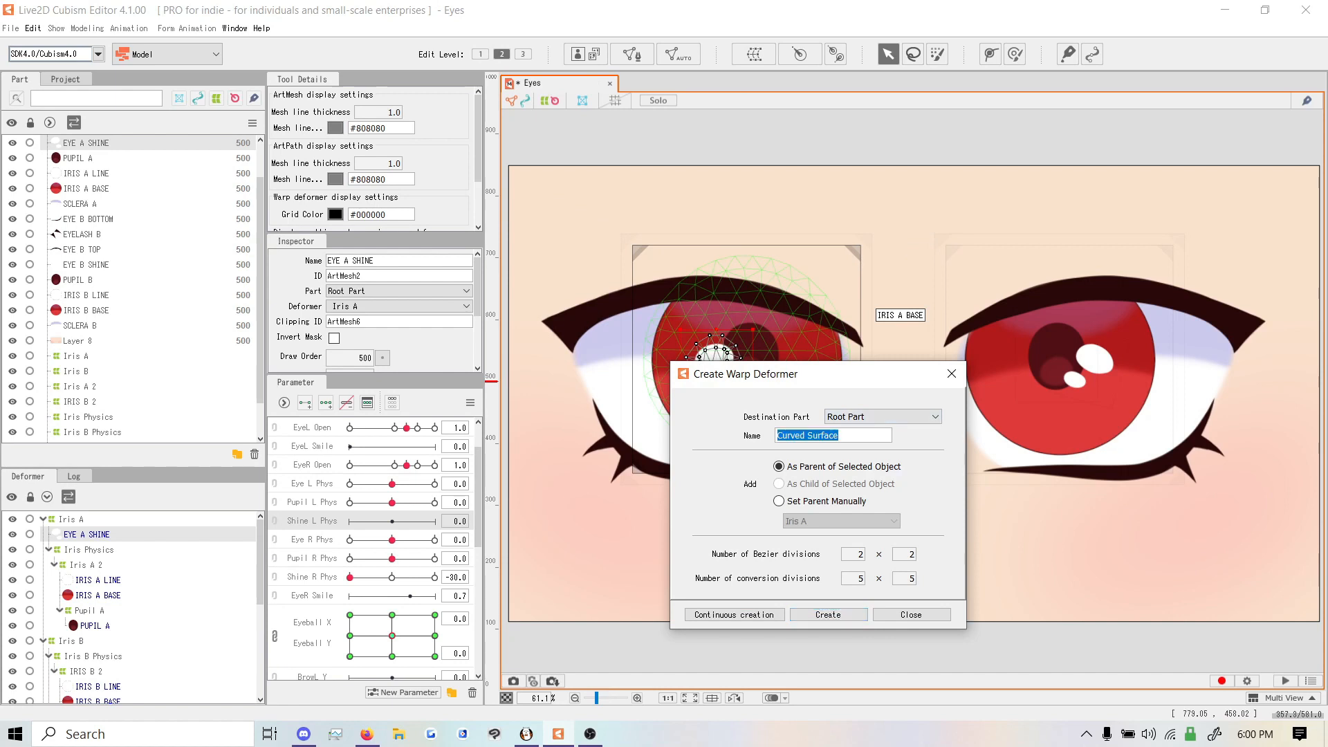
pyautogui.write('S')
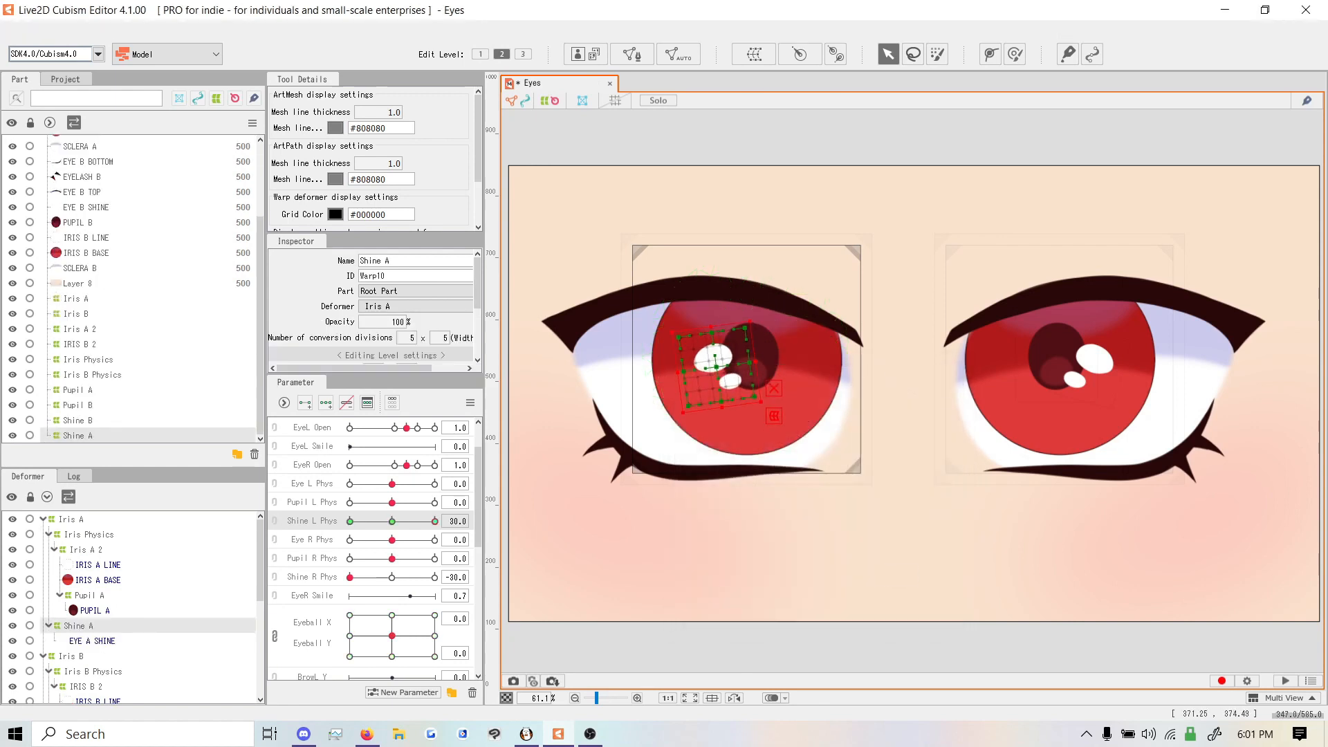
# Reset all parameters to their defaults, save the model as Eyes.cmo3 and close the file explorer window
pyautogui.click(470, 403)
pyautogui.click(553, 402)
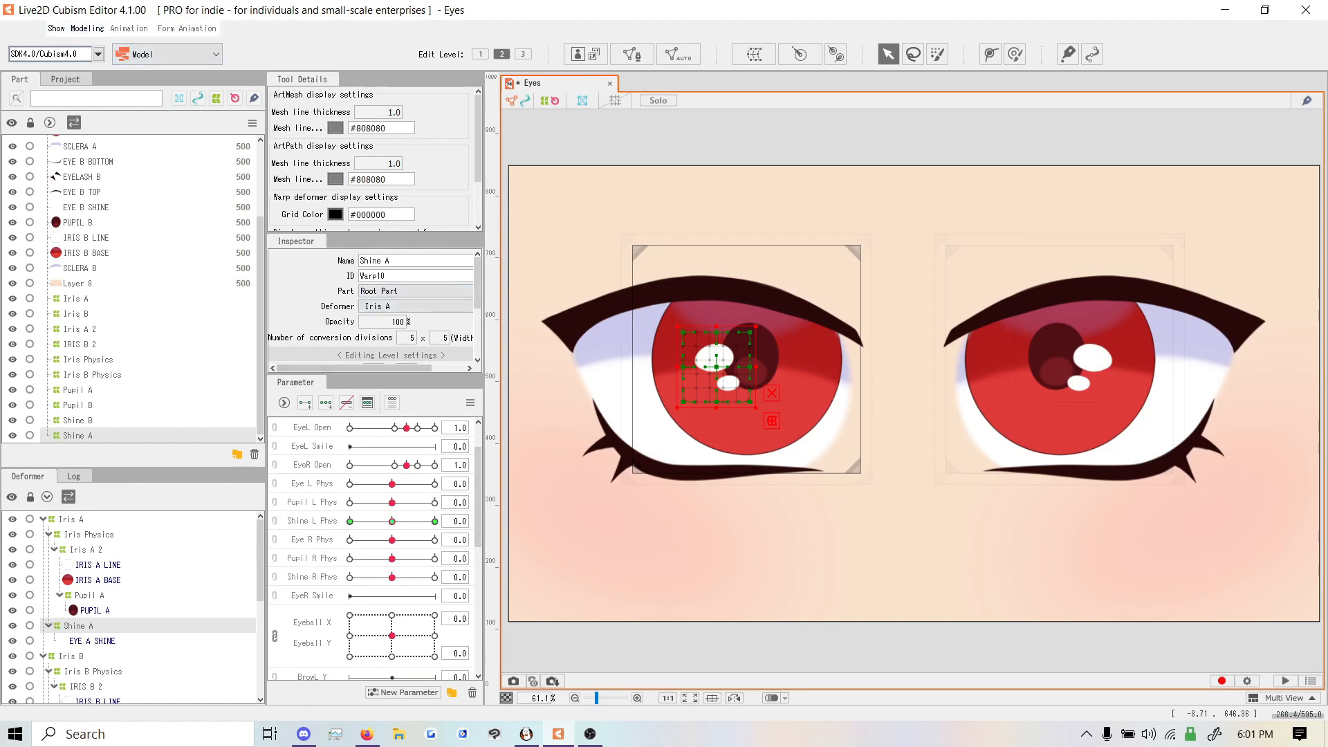
pyautogui.click(11, 28)
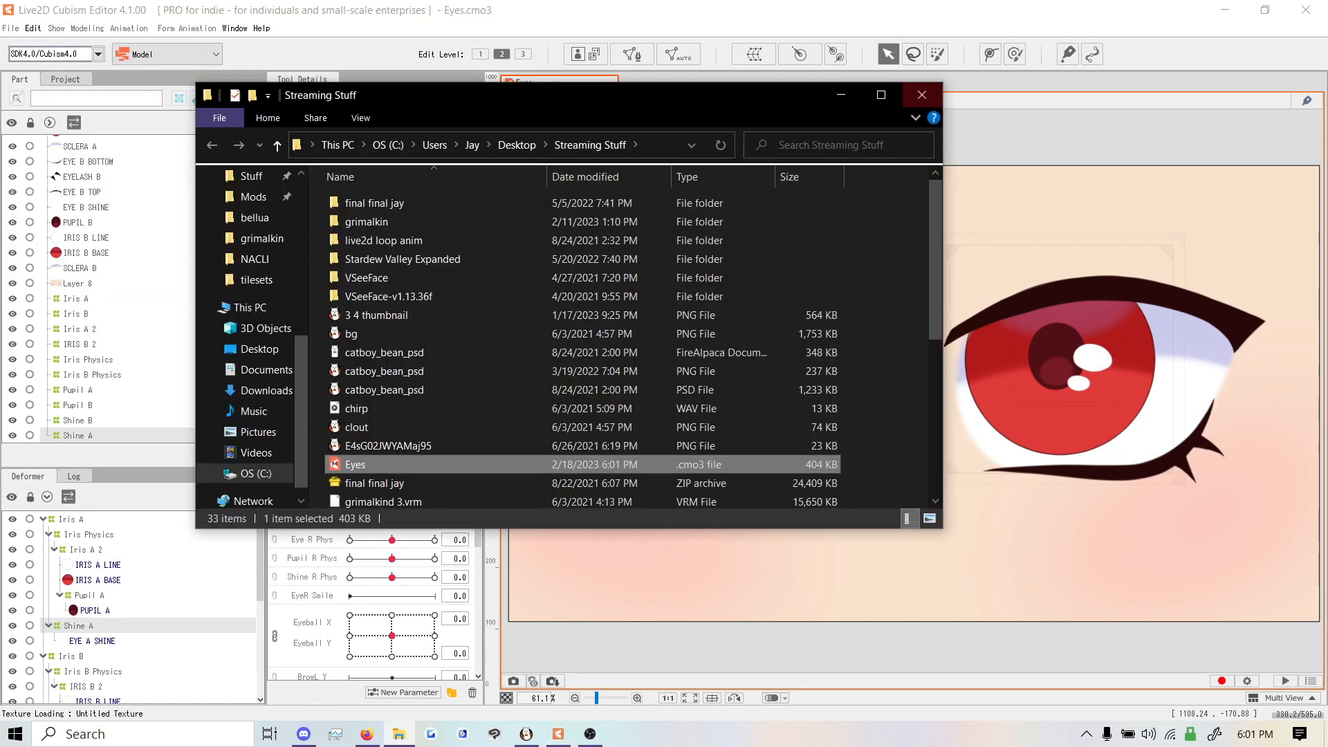
pyautogui.click(922, 94)
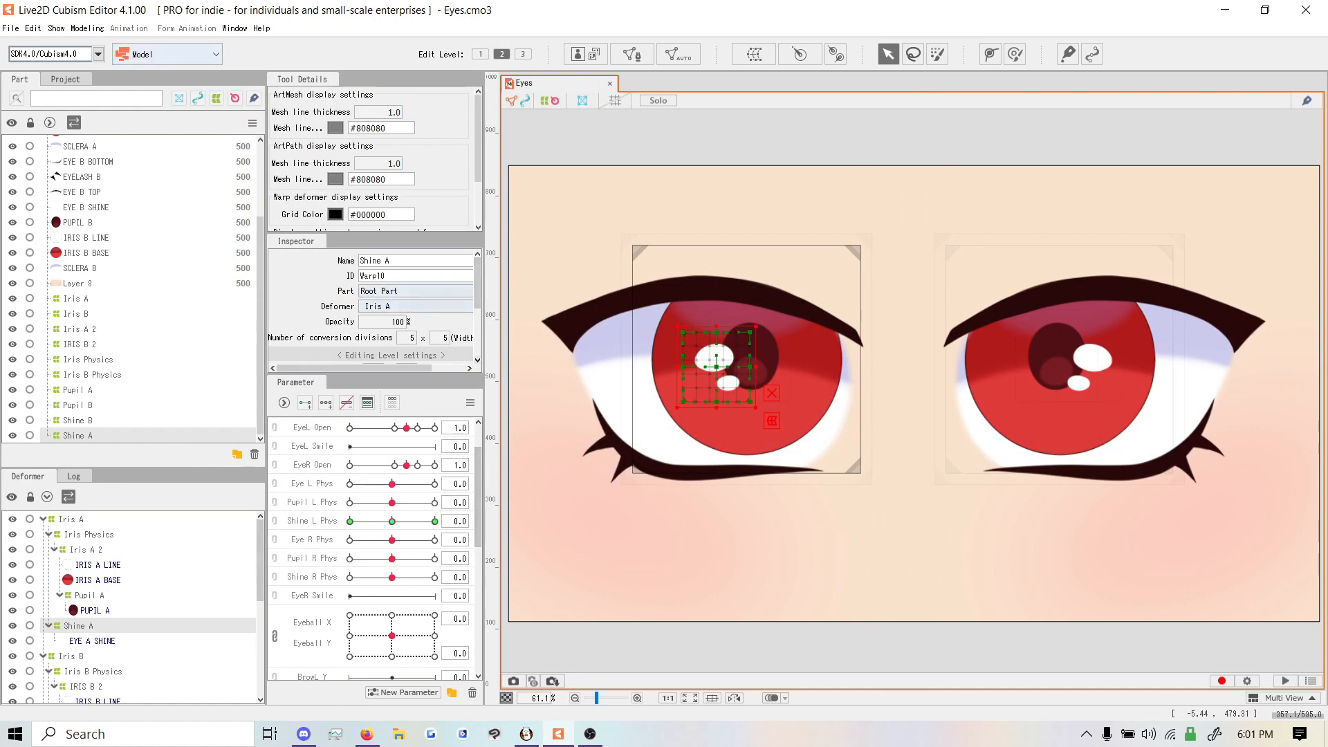
# Open the physics settings and add a physics group named Blink
pyautogui.click(88, 28)
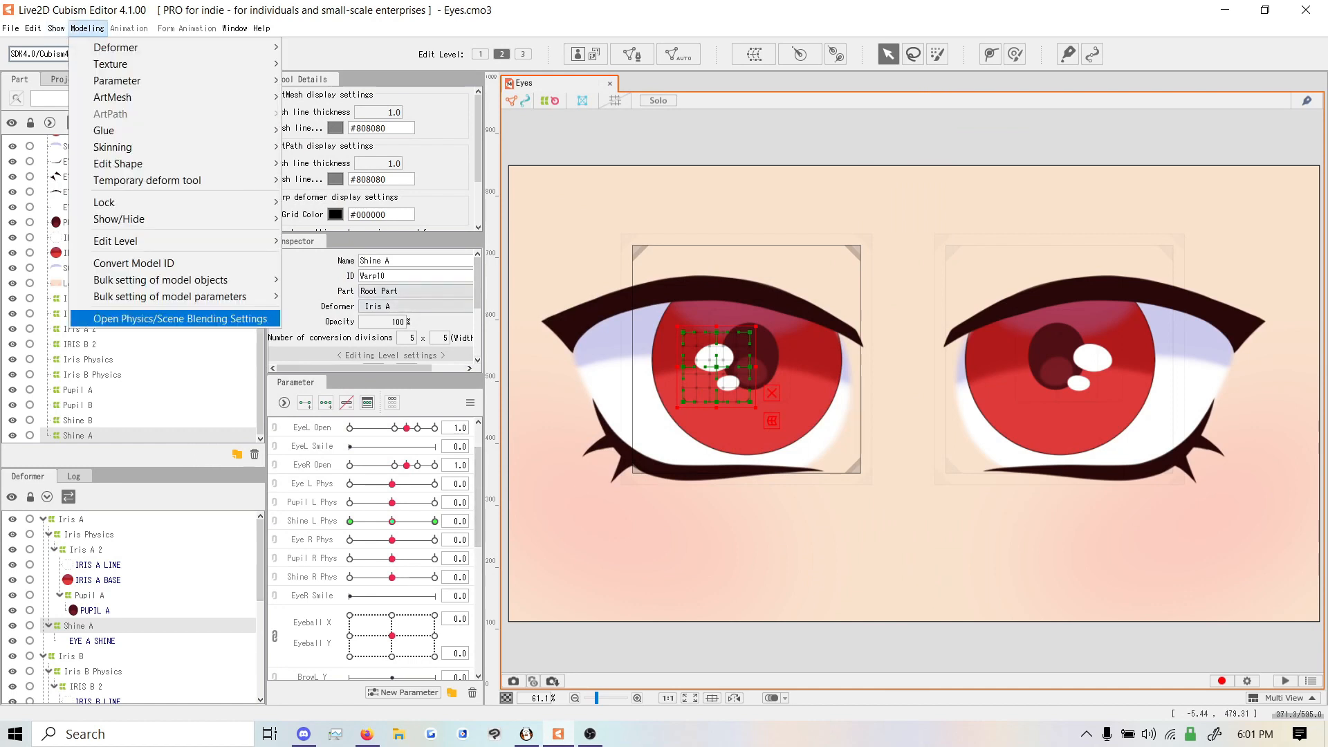
pyautogui.click(180, 318)
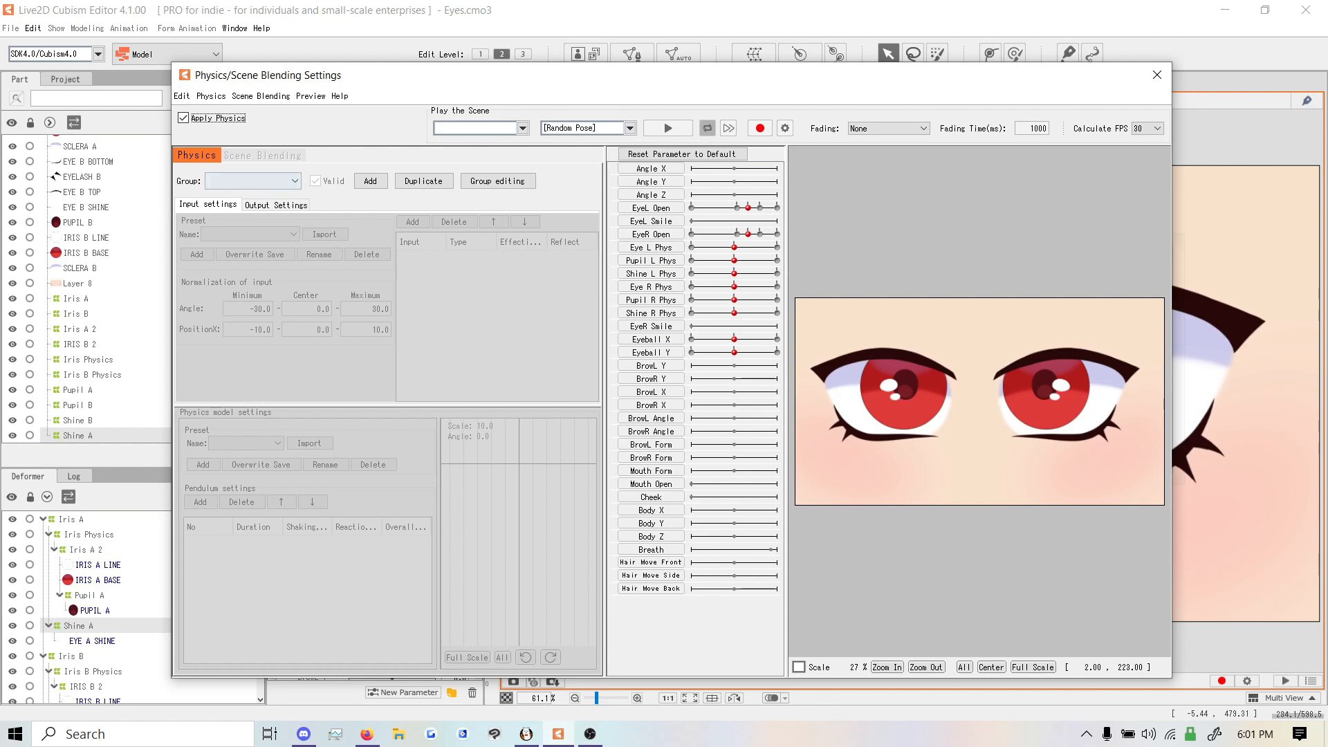
pyautogui.click(370, 181)
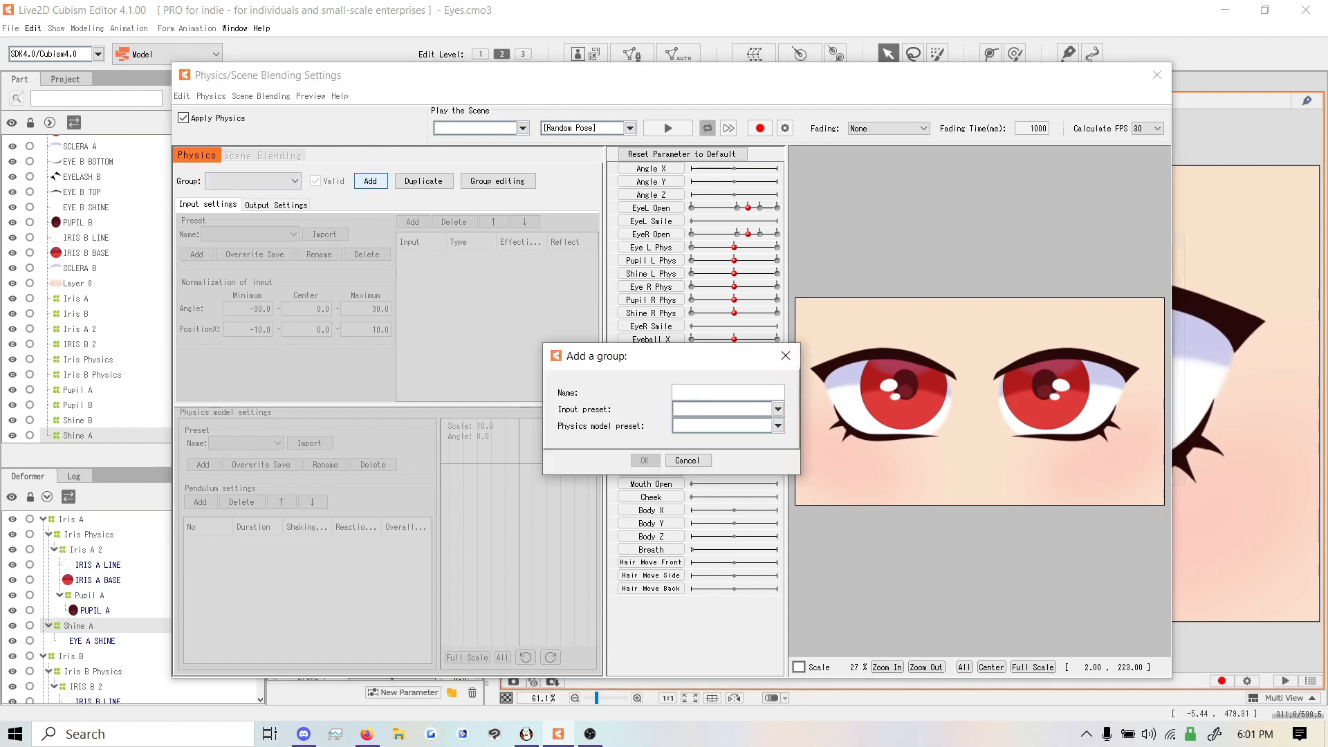
pyautogui.write('Blink')
pyautogui.press('Return')
# Add EyeL Open and Eye L Phys as input parameters of the Blink group
pyautogui.click(412, 222)
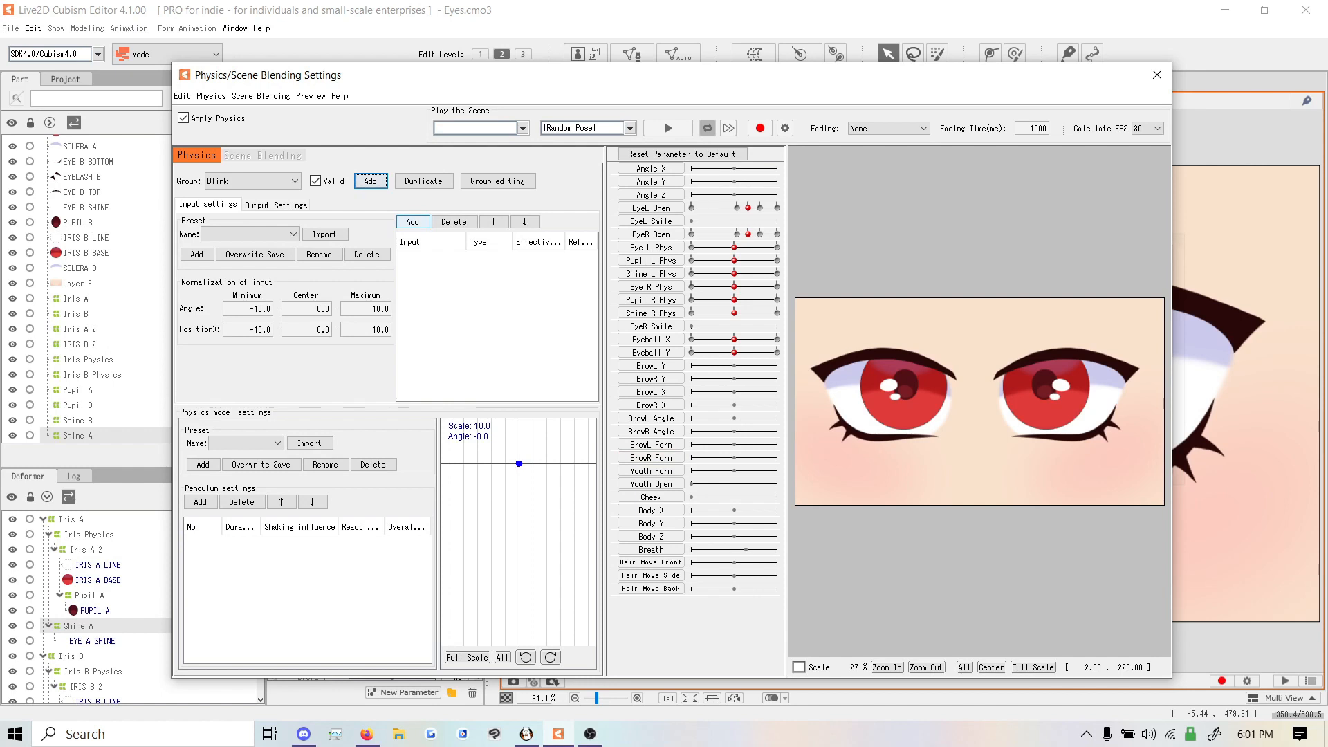
pyautogui.click(614, 332)
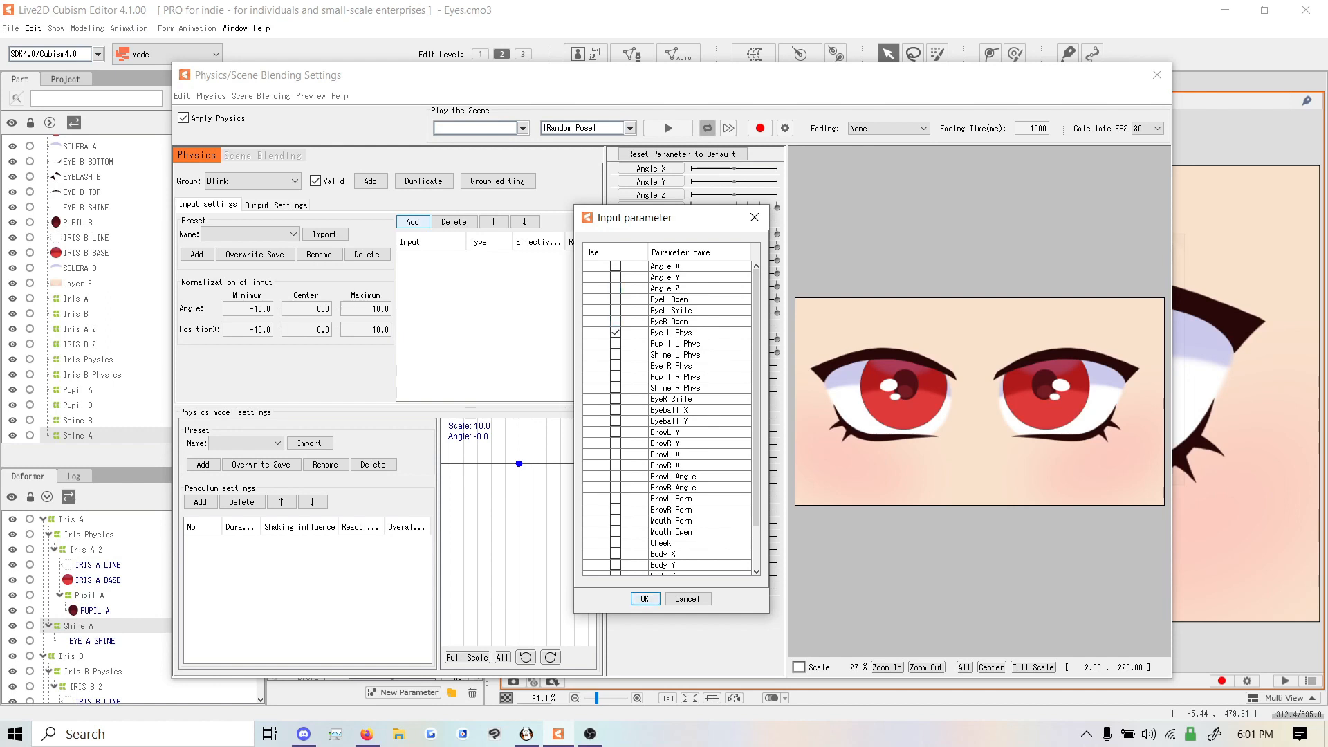
pyautogui.press('Return')
# Rename the physics group as Blink A
pyautogui.click(498, 180)
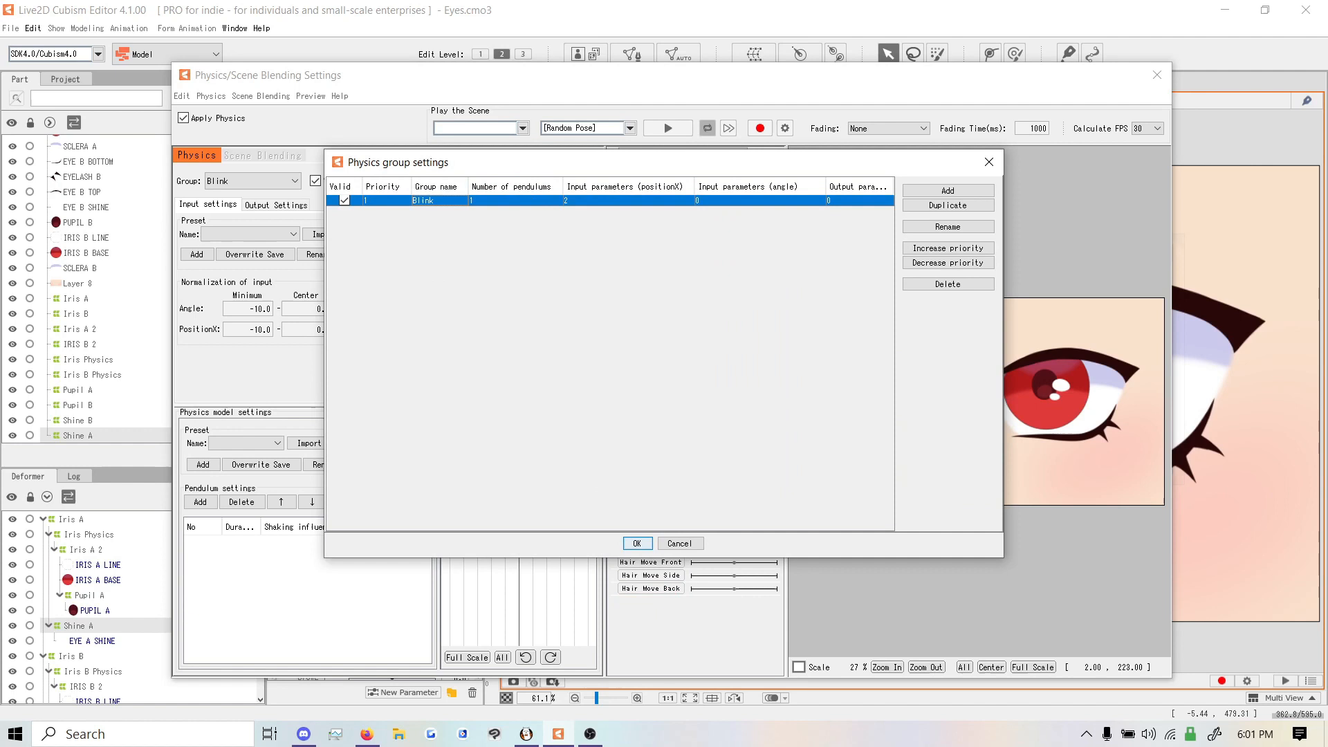
pyautogui.click(947, 227)
pyautogui.click(643, 350)
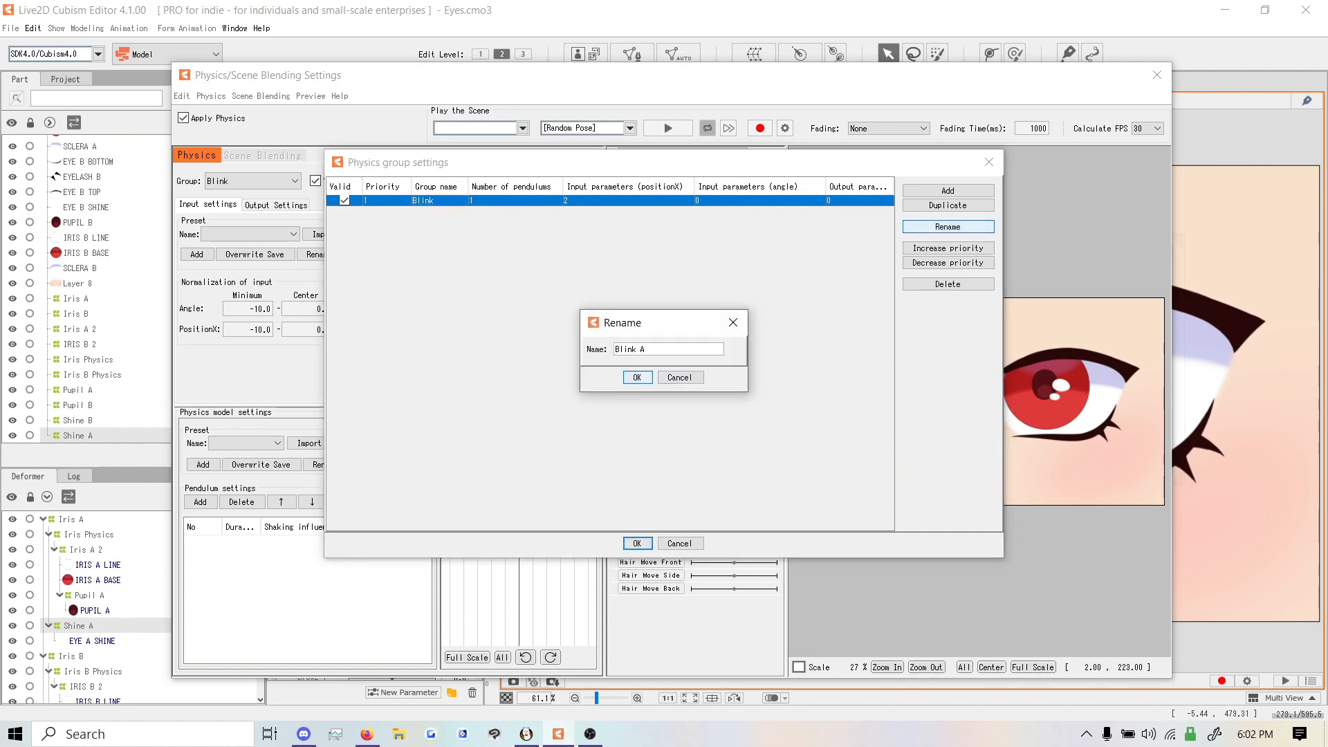
pyautogui.press('Return')
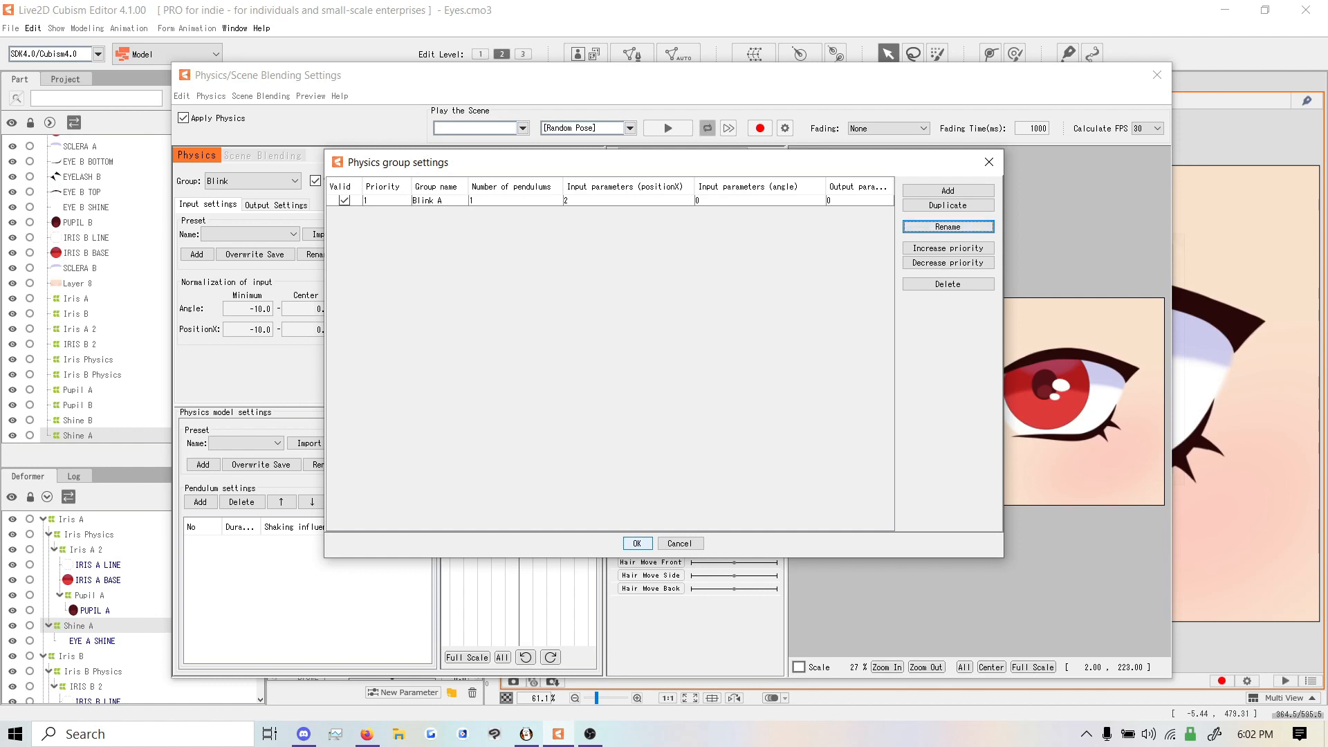
pyautogui.click(636, 543)
# Delete the Eye L Phys input from Blink A and try to set the effectiveness of EyeL Open to 100
pyautogui.click(431, 266)
pyautogui.click(454, 222)
pyautogui.click(538, 267)
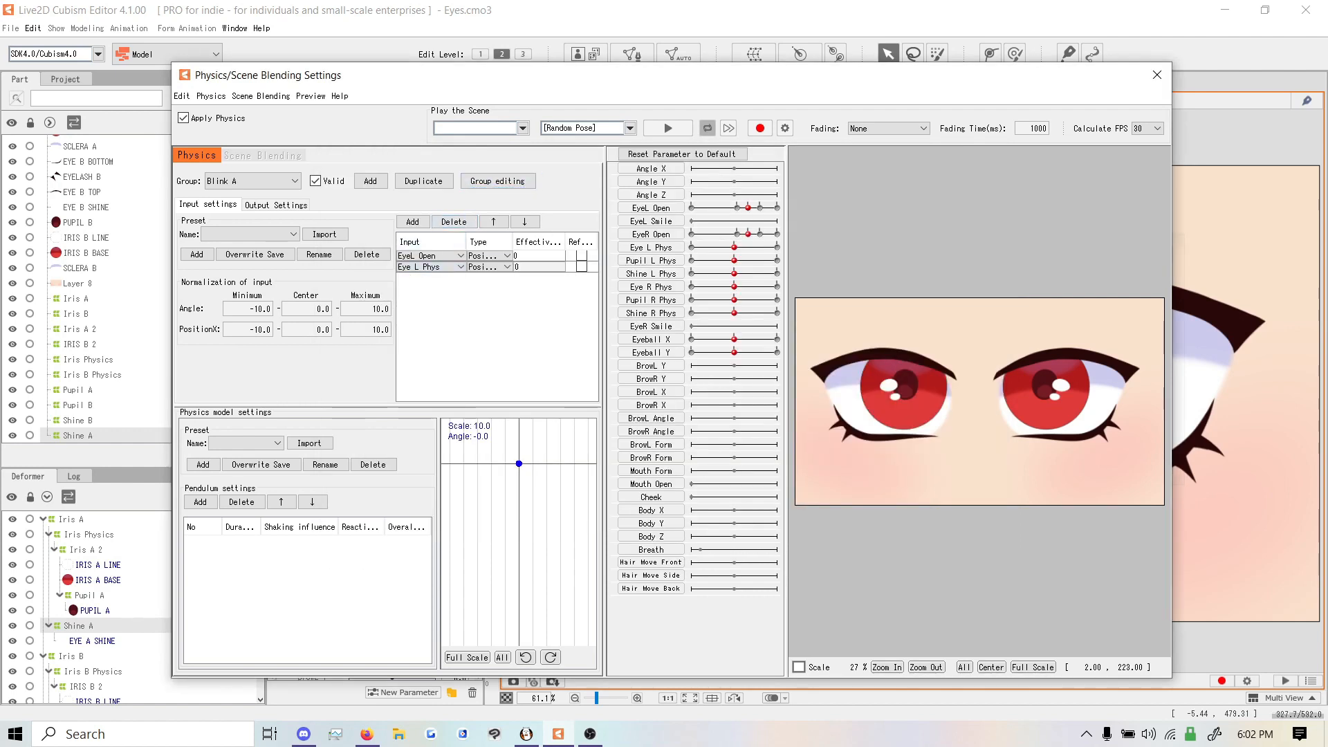
pyautogui.click(454, 222)
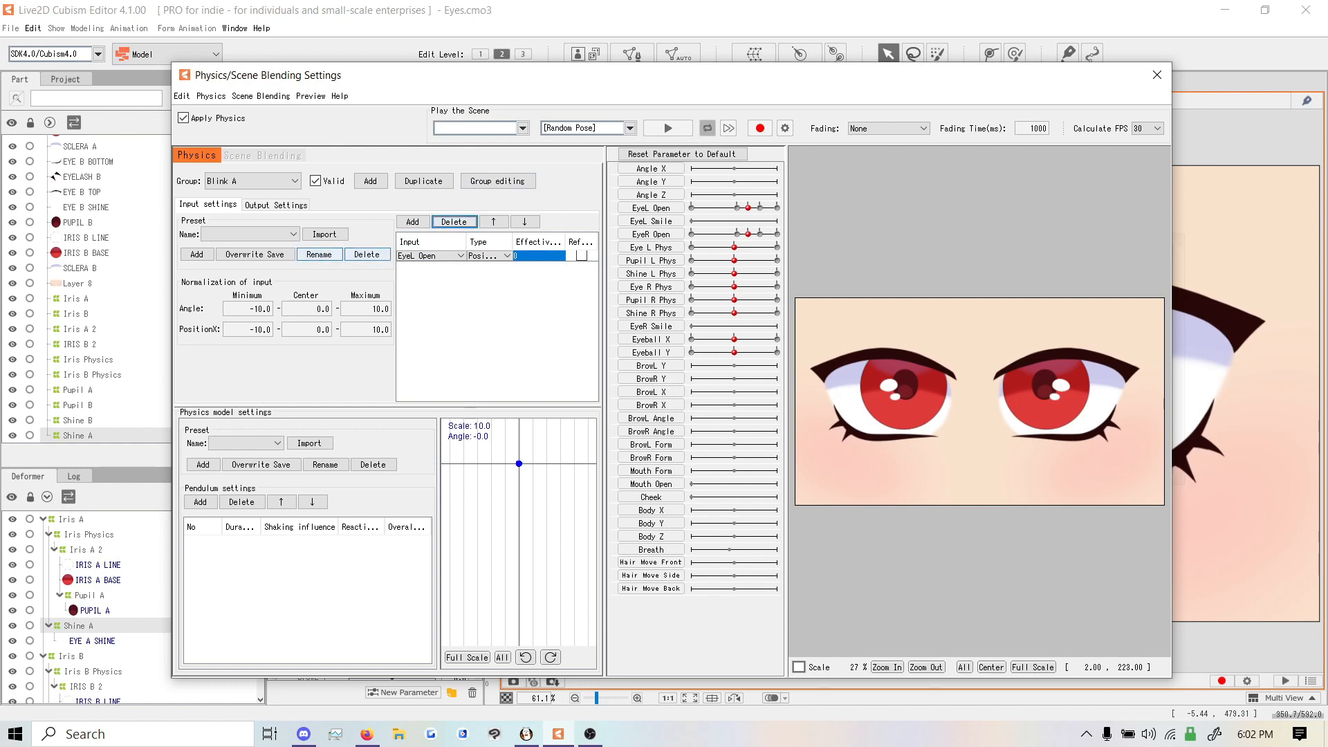
pyautogui.write('100')
pyautogui.press('Return')
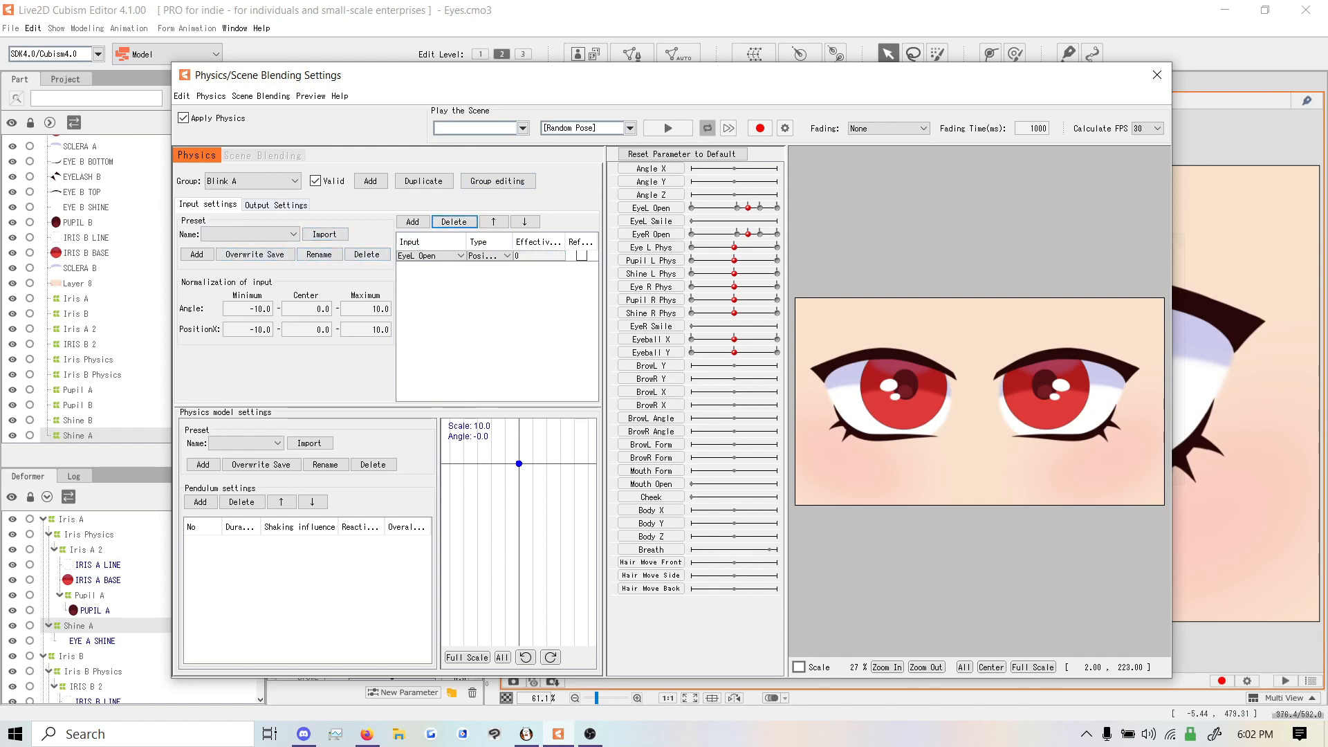
# Add three pendulums to the physics model of the Blink A group
pyautogui.click(276, 204)
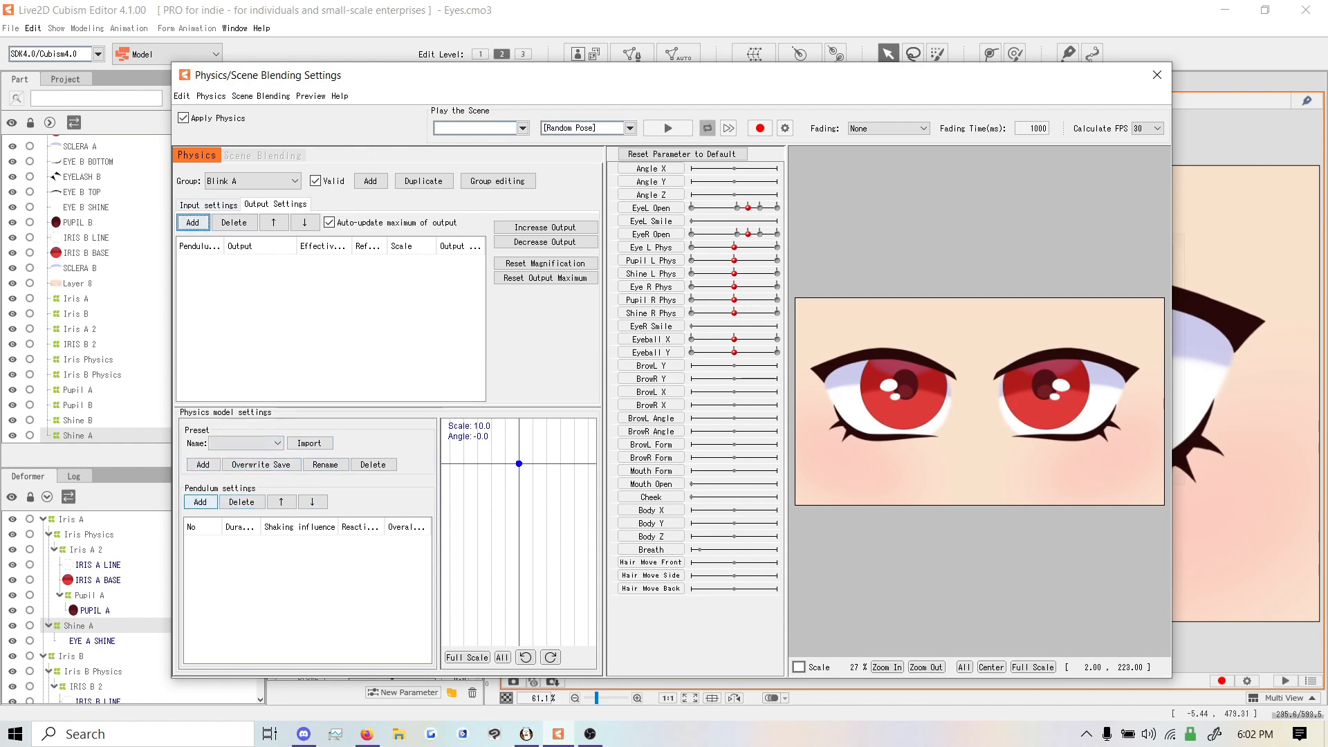
pyautogui.click(200, 502)
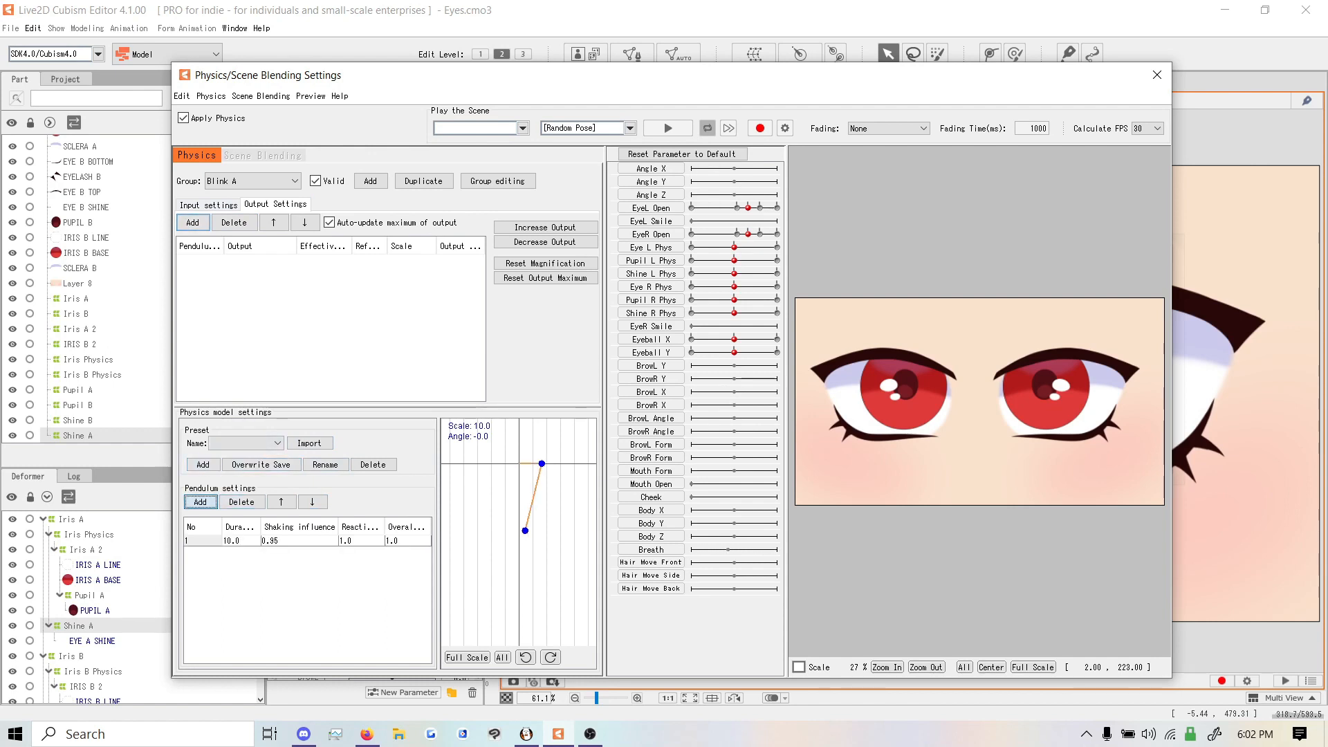
pyautogui.click(200, 502)
pyautogui.click(200, 502)
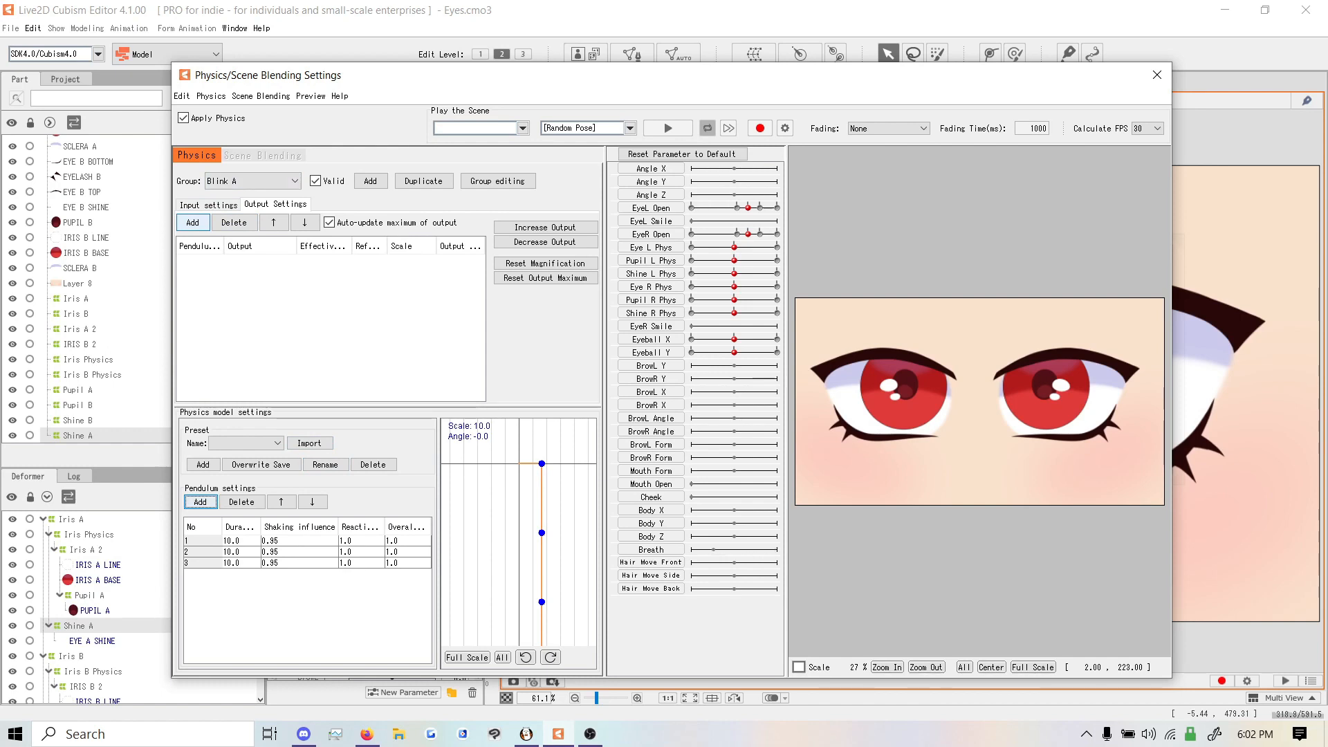
# Add Eye L Phys, Pupil L Phys and Shine L Phys as outputs of Blink A on pendulums 1, 2 and 3
pyautogui.click(192, 222)
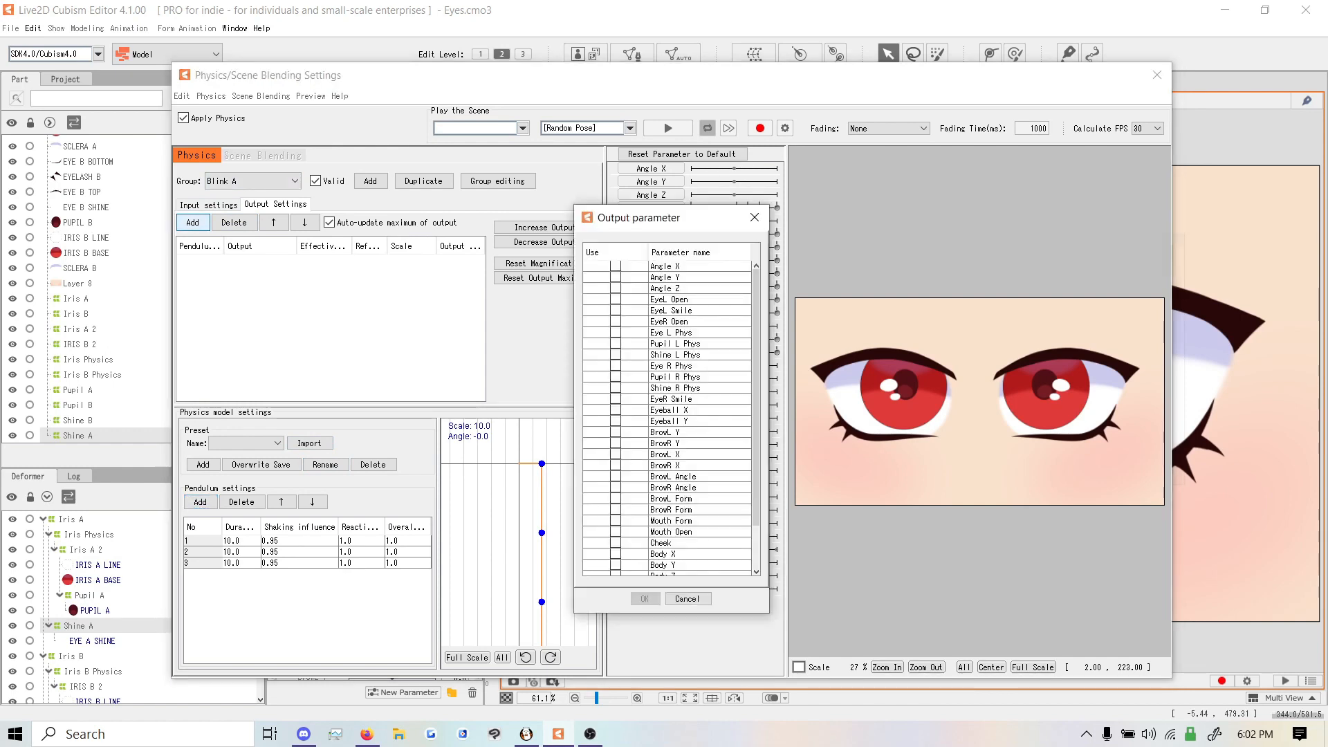
pyautogui.click(615, 333)
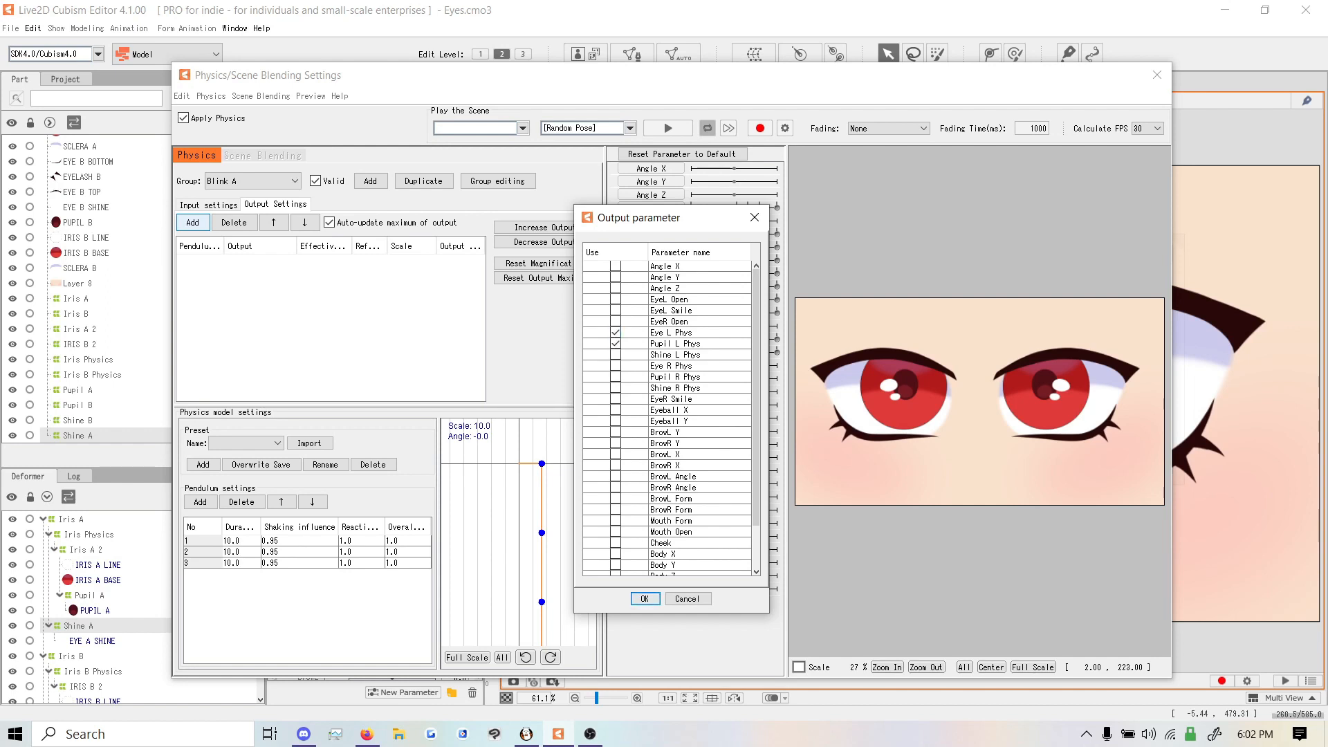
pyautogui.click(644, 599)
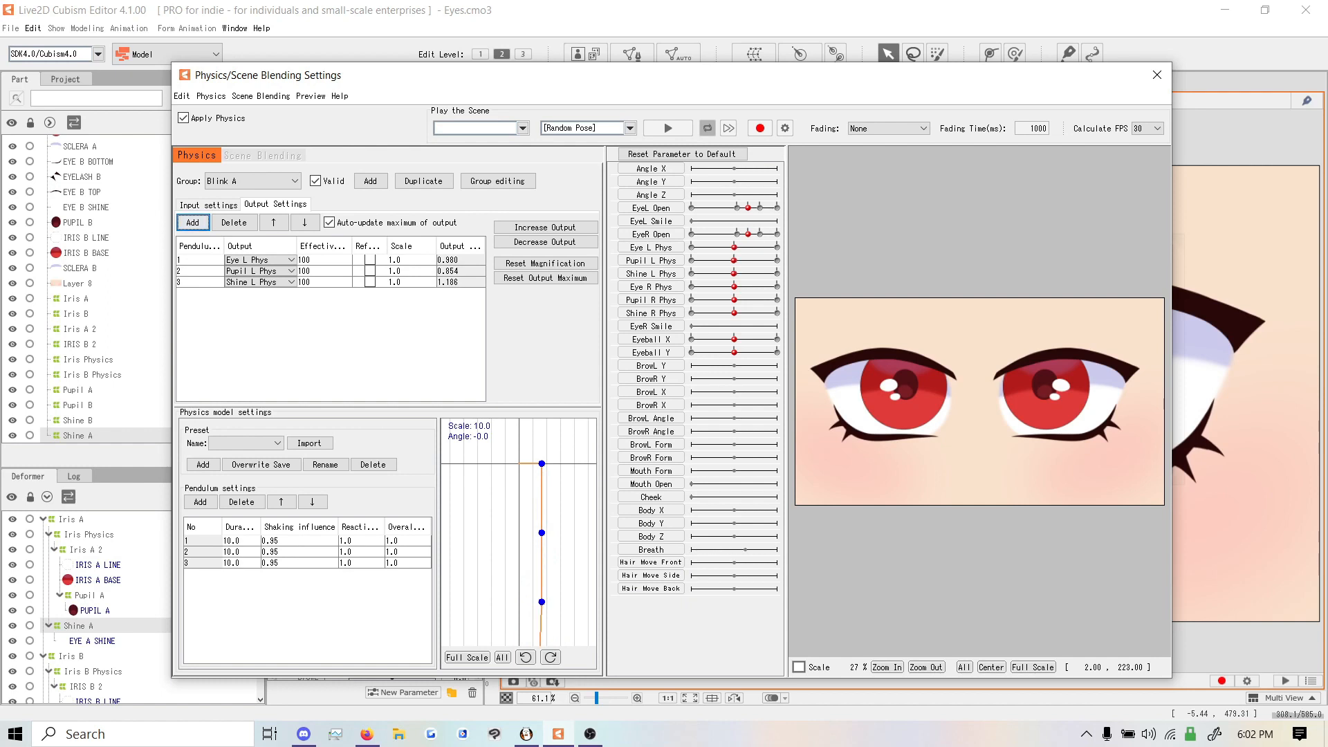
# Examine which pendulum number drives each of the three Blink A outputs
pyautogui.click(197, 259)
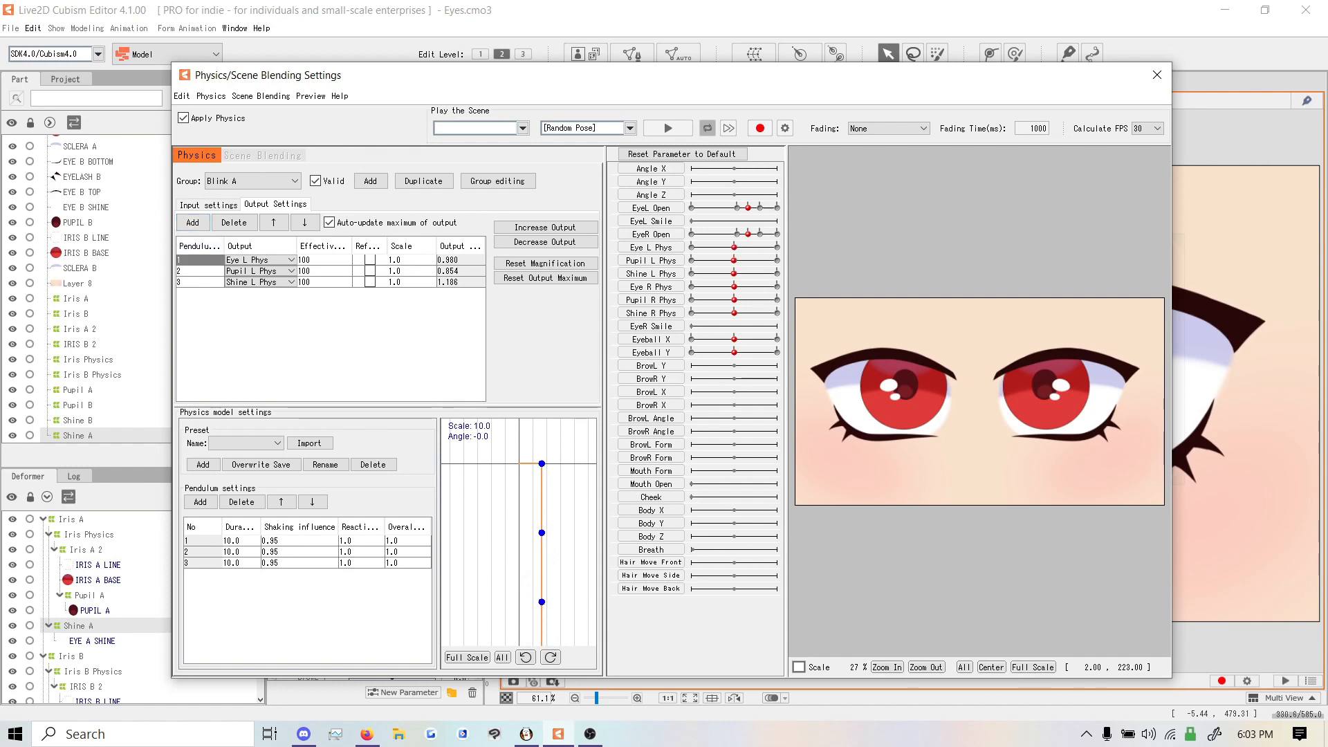
pyautogui.click(197, 271)
pyautogui.click(197, 282)
pyautogui.click(197, 259)
pyautogui.click(197, 271)
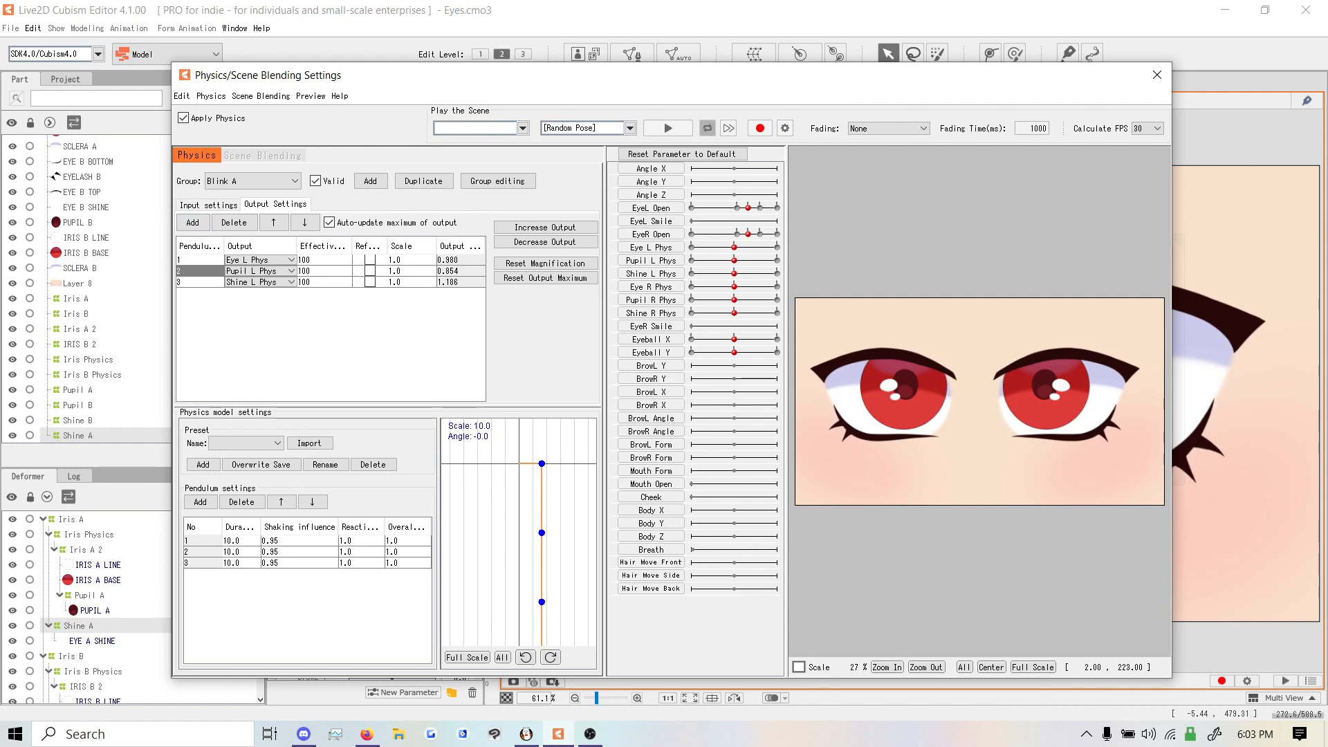
pyautogui.click(197, 282)
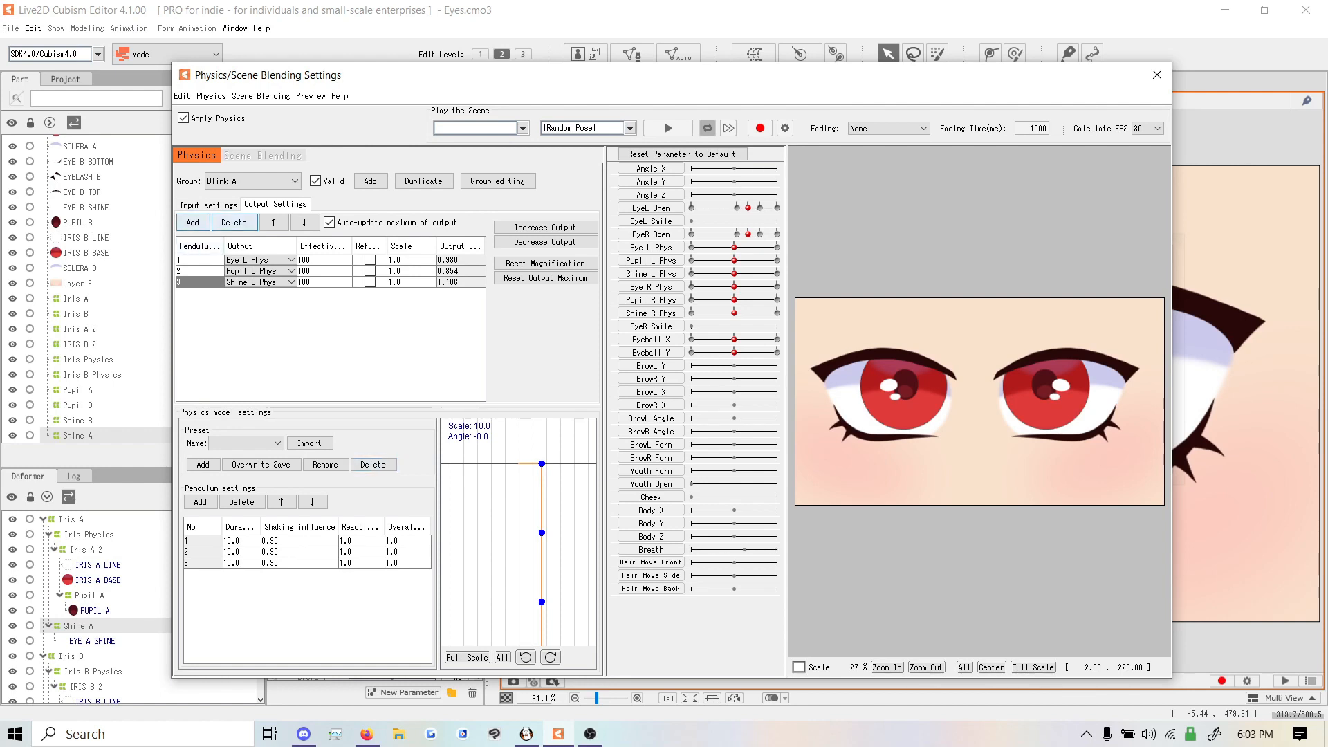
pyautogui.click(197, 271)
pyautogui.click(197, 260)
pyautogui.click(197, 271)
pyautogui.click(197, 260)
pyautogui.click(197, 282)
pyautogui.click(197, 271)
pyautogui.click(197, 260)
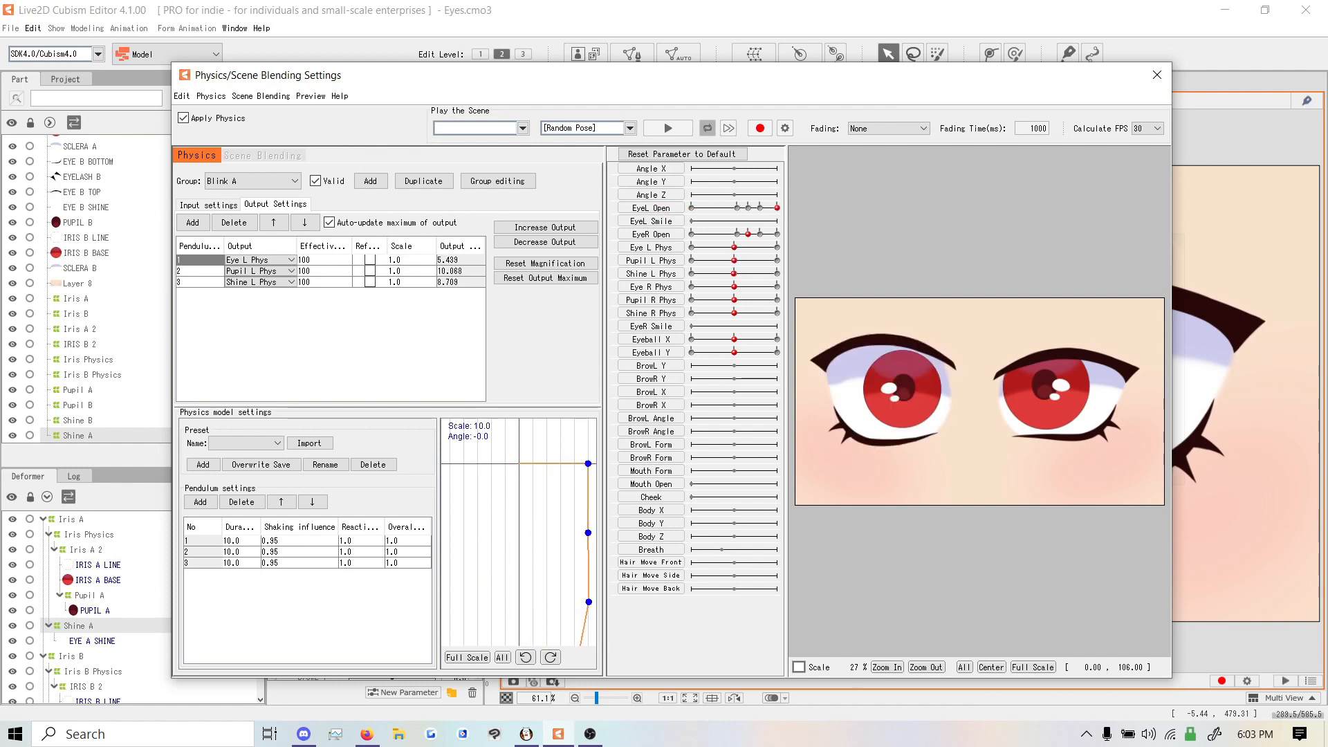
# Reset the parameters to default and increase the Blink A output so all three outputs reach a maximum of 100
pyautogui.click(683, 154)
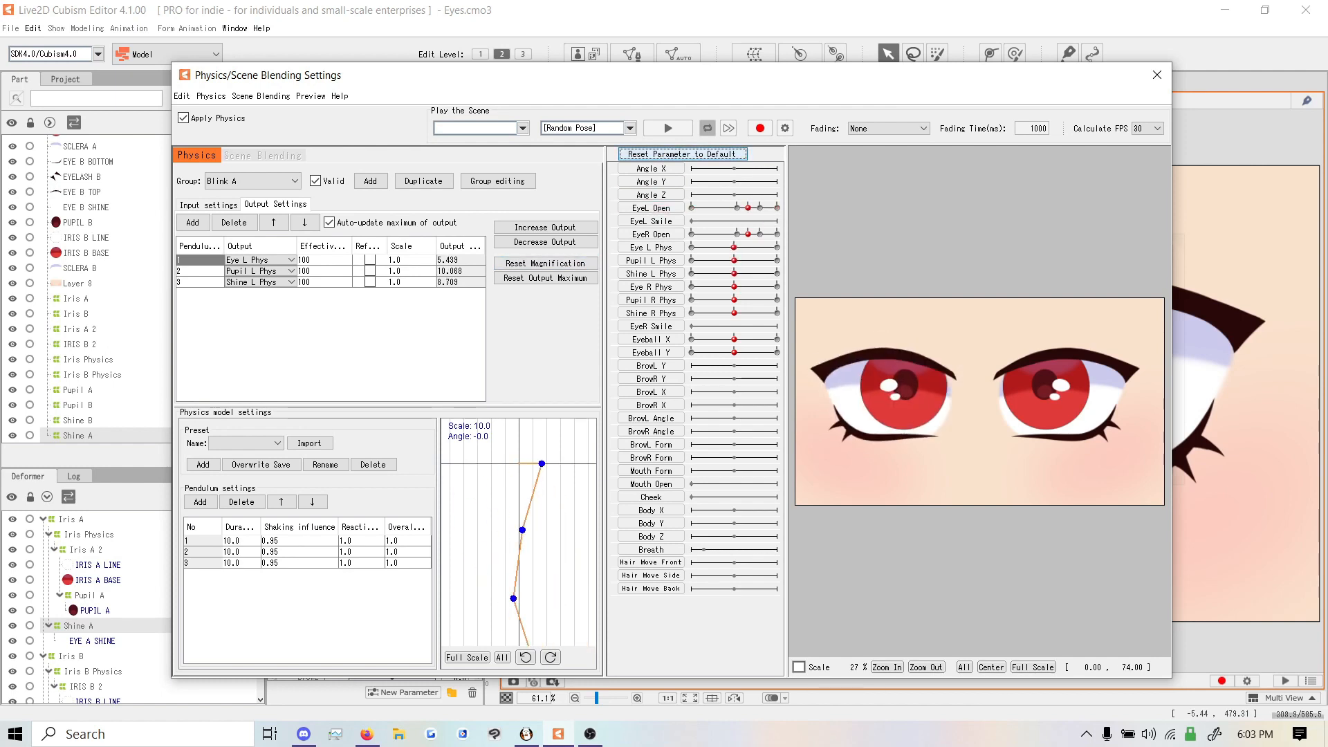
pyautogui.click(545, 228)
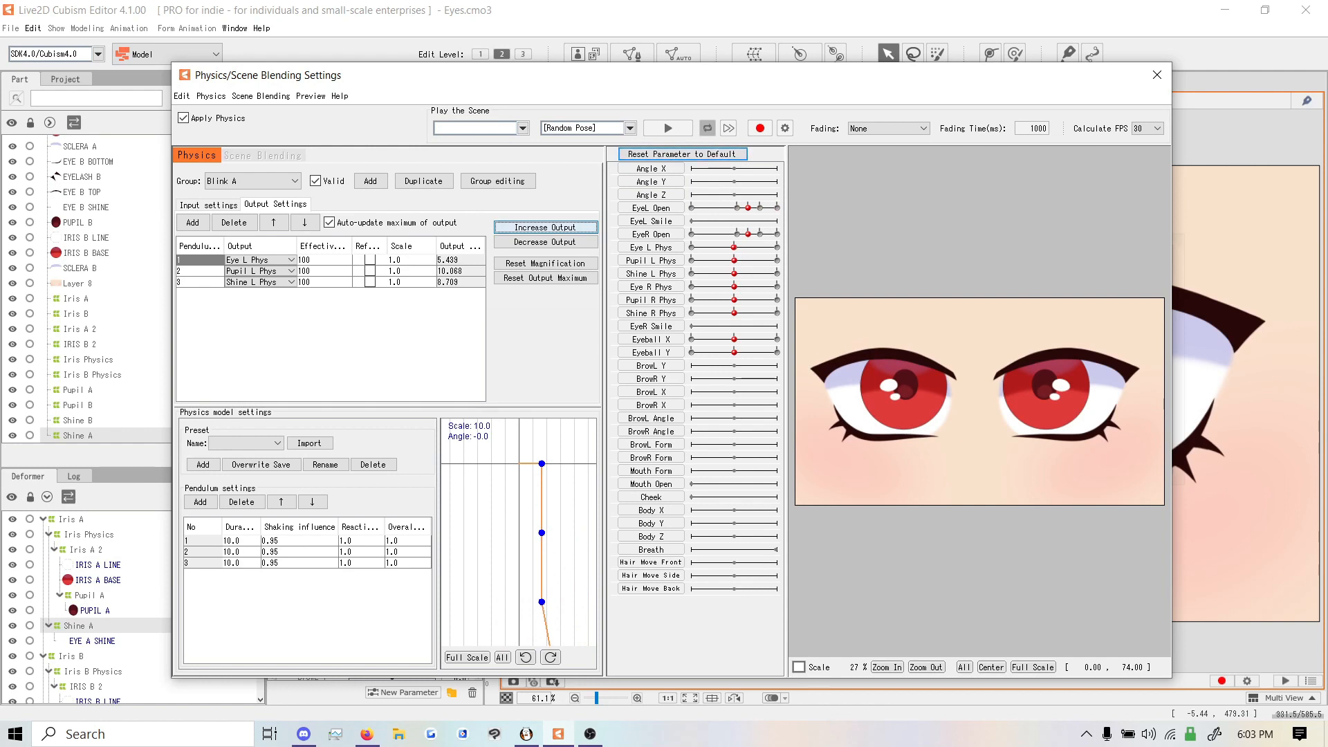
pyautogui.press('Return')
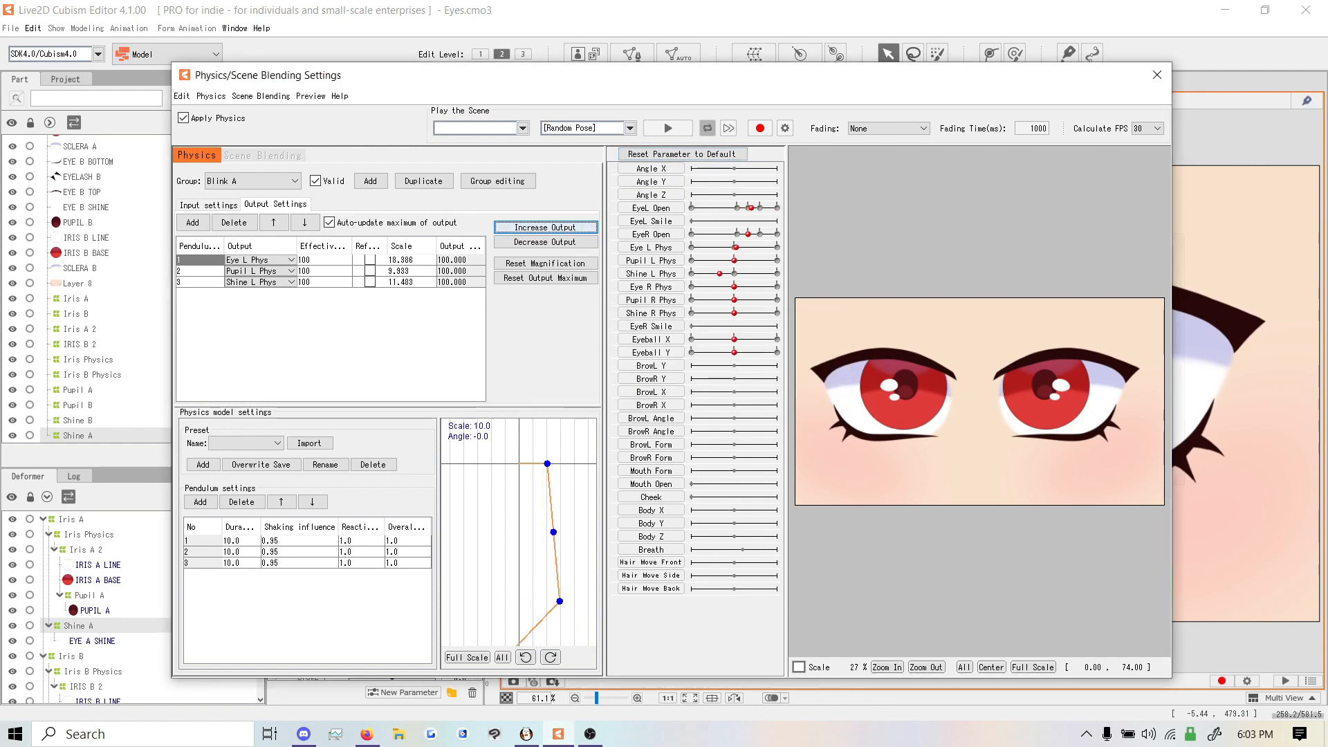
# Test the Blink A physics by moving EyeL Open to its maximum, resetting the parameters and playing the random pose
pyautogui.moveTo(777, 209)
pyautogui.mouseDown()
pyautogui.moveTo(690, 210)
pyautogui.moveTo(777, 208)
pyautogui.mouseUp()
pyautogui.click(692, 154)
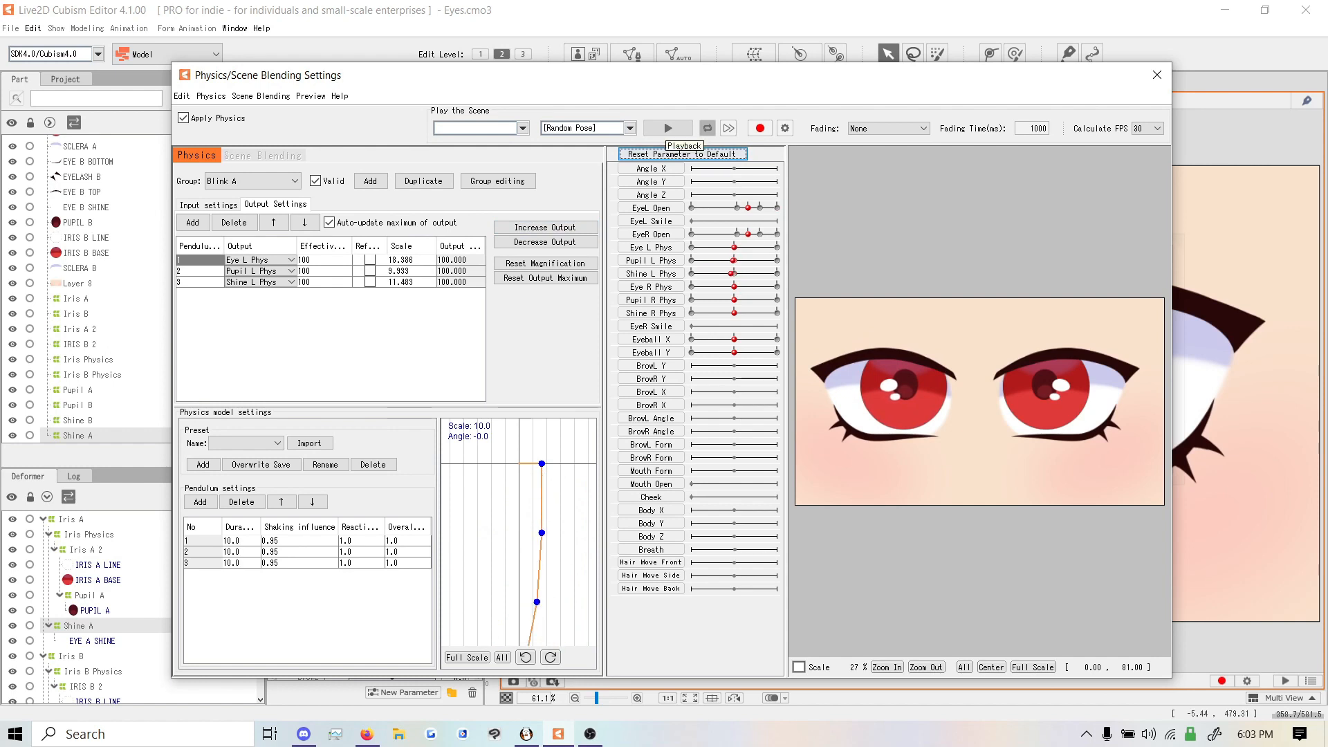
pyautogui.click(668, 129)
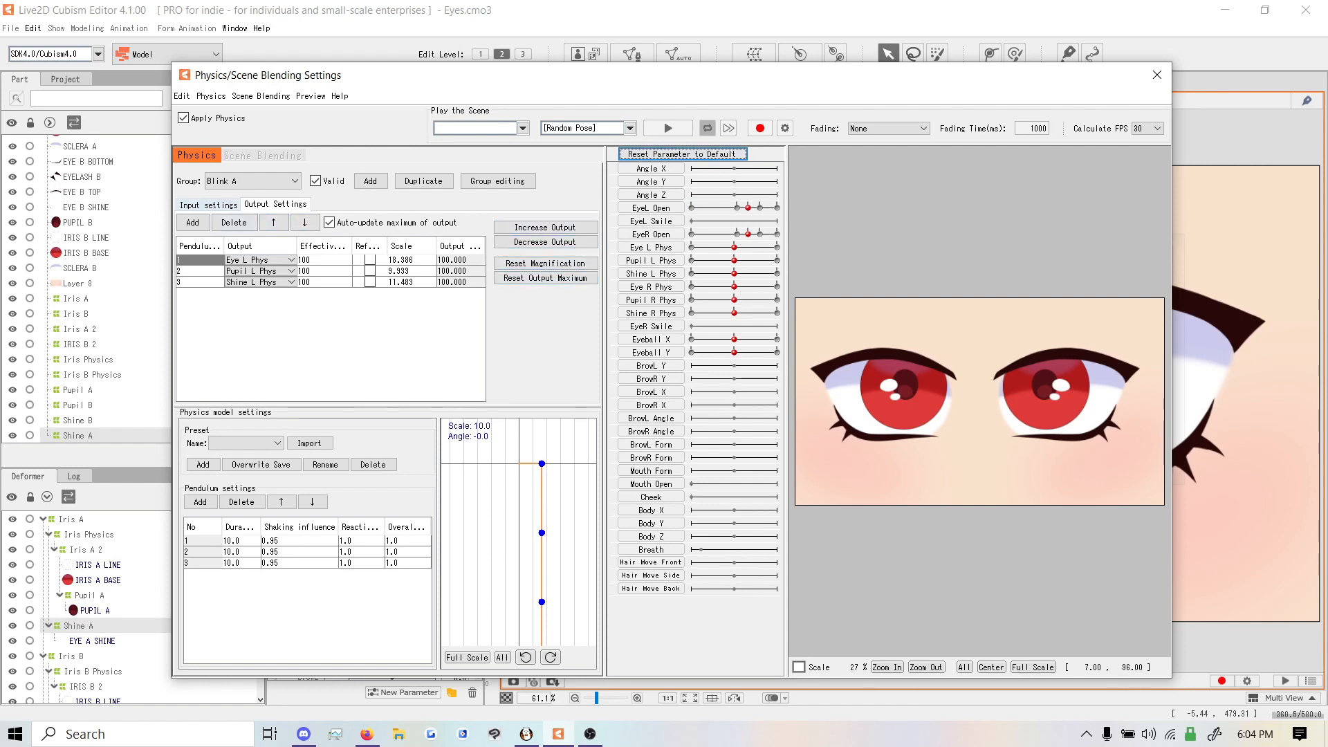
# Create a physics group named Blink B and add EyeR Open as its position input
pyautogui.click(208, 205)
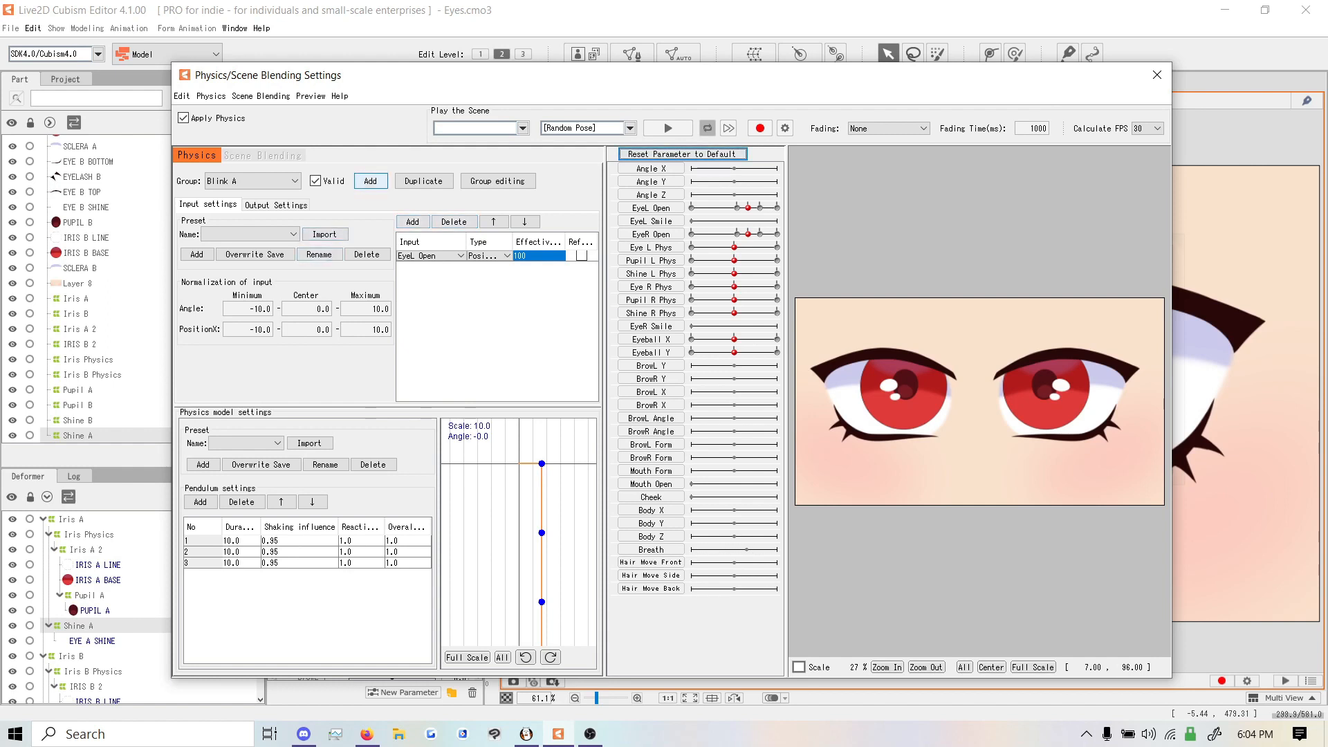
pyautogui.click(370, 180)
pyautogui.write('Blink B')
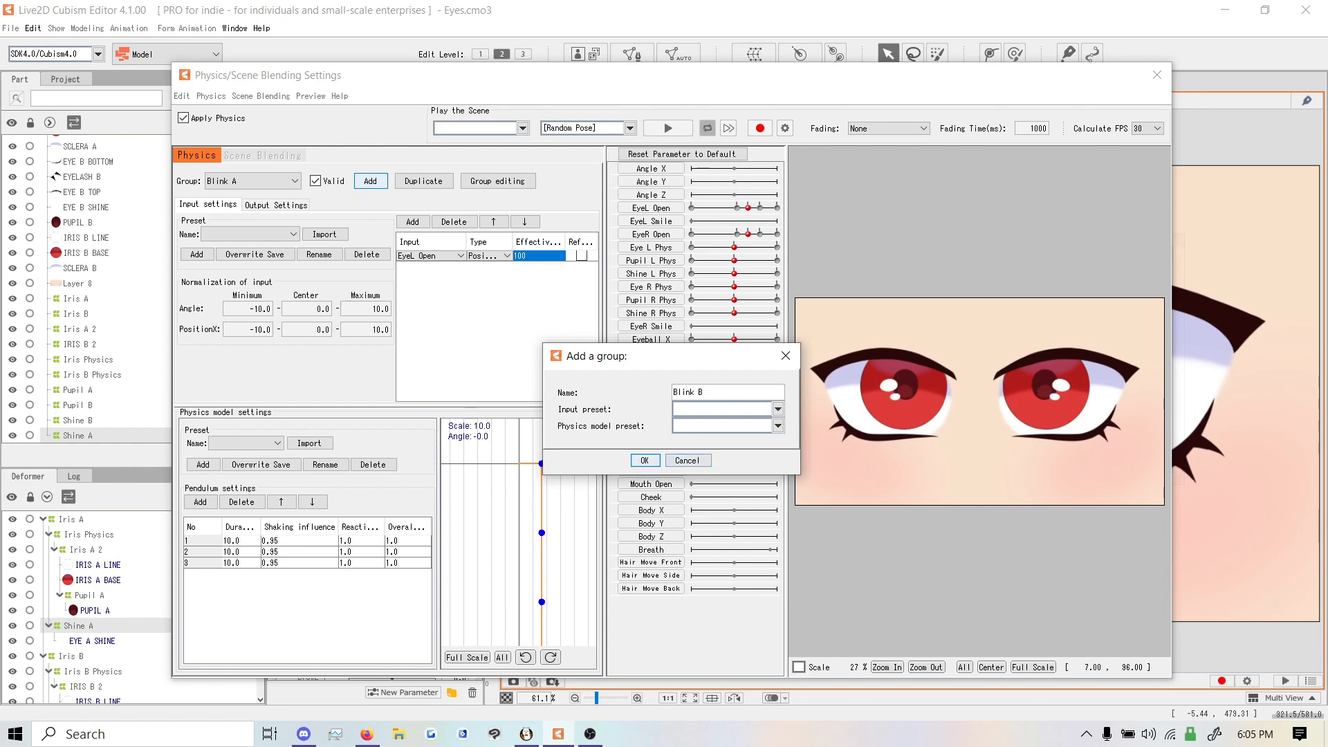
pyautogui.click(644, 461)
pyautogui.click(413, 222)
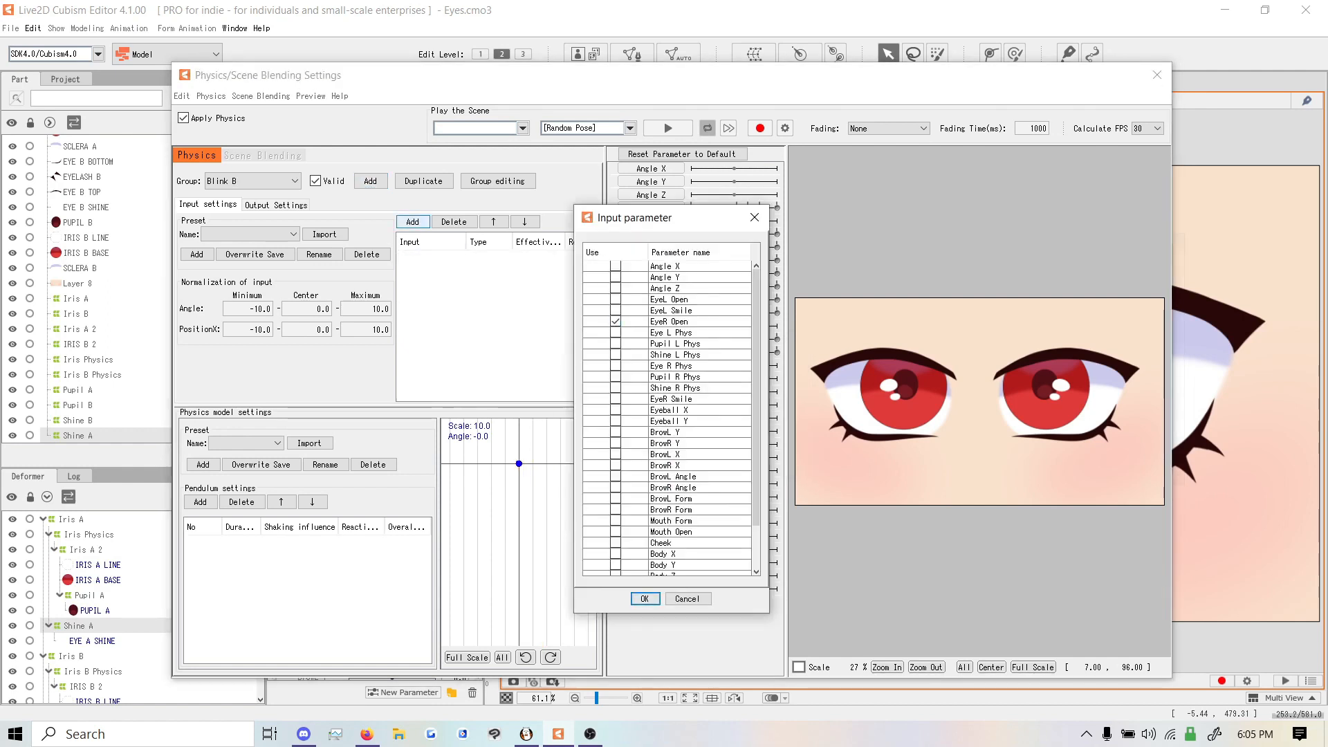
pyautogui.click(645, 599)
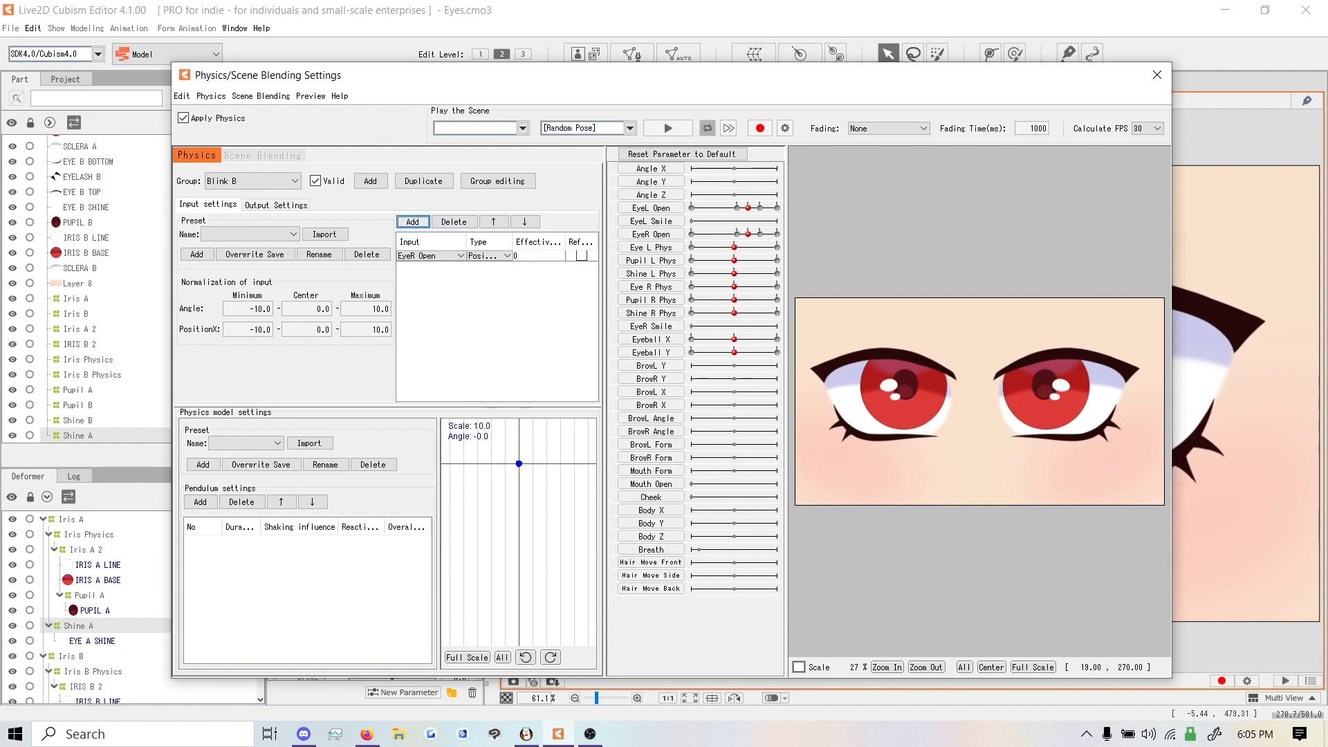
# Give Blink B three pendulums and add Eye R Phys, Pupil R Phys and Shine R Phys as their outputs, increased to a maximum of 100
pyautogui.click(276, 205)
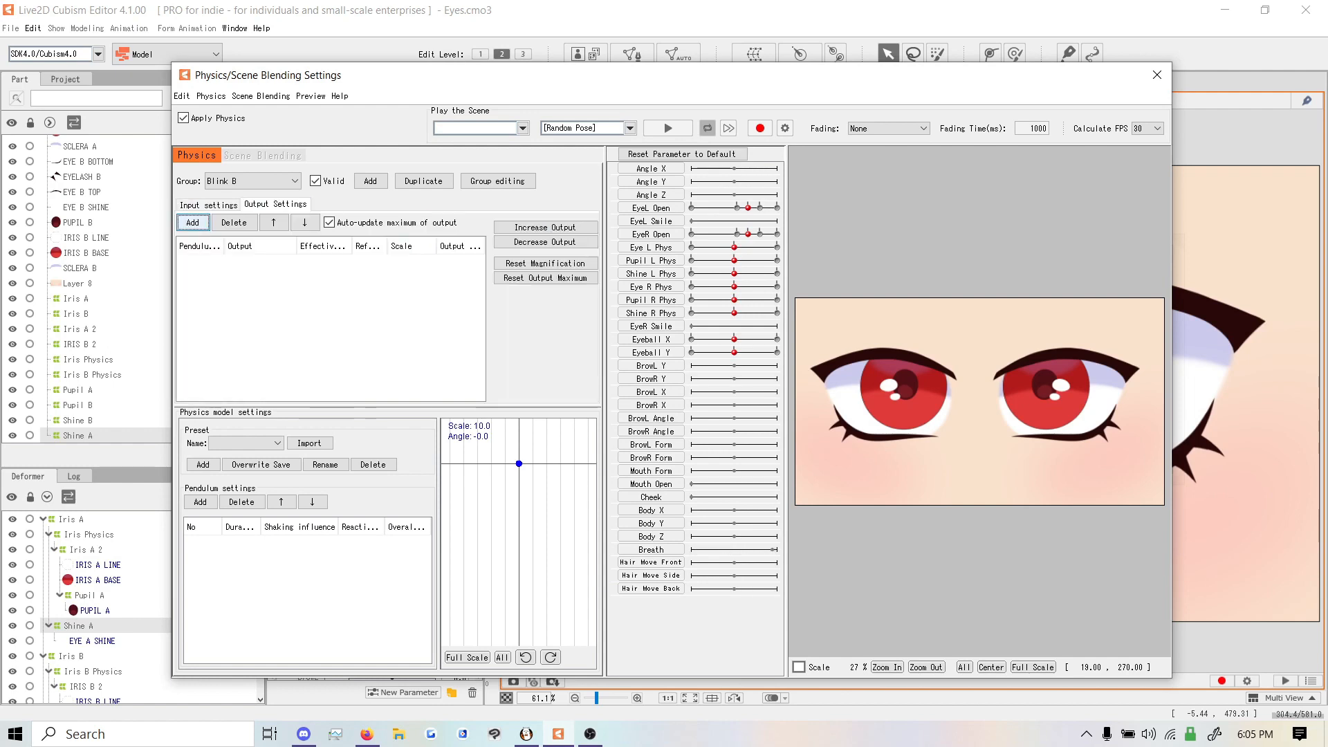
pyautogui.click(201, 502)
pyautogui.click(200, 502)
pyautogui.click(200, 502)
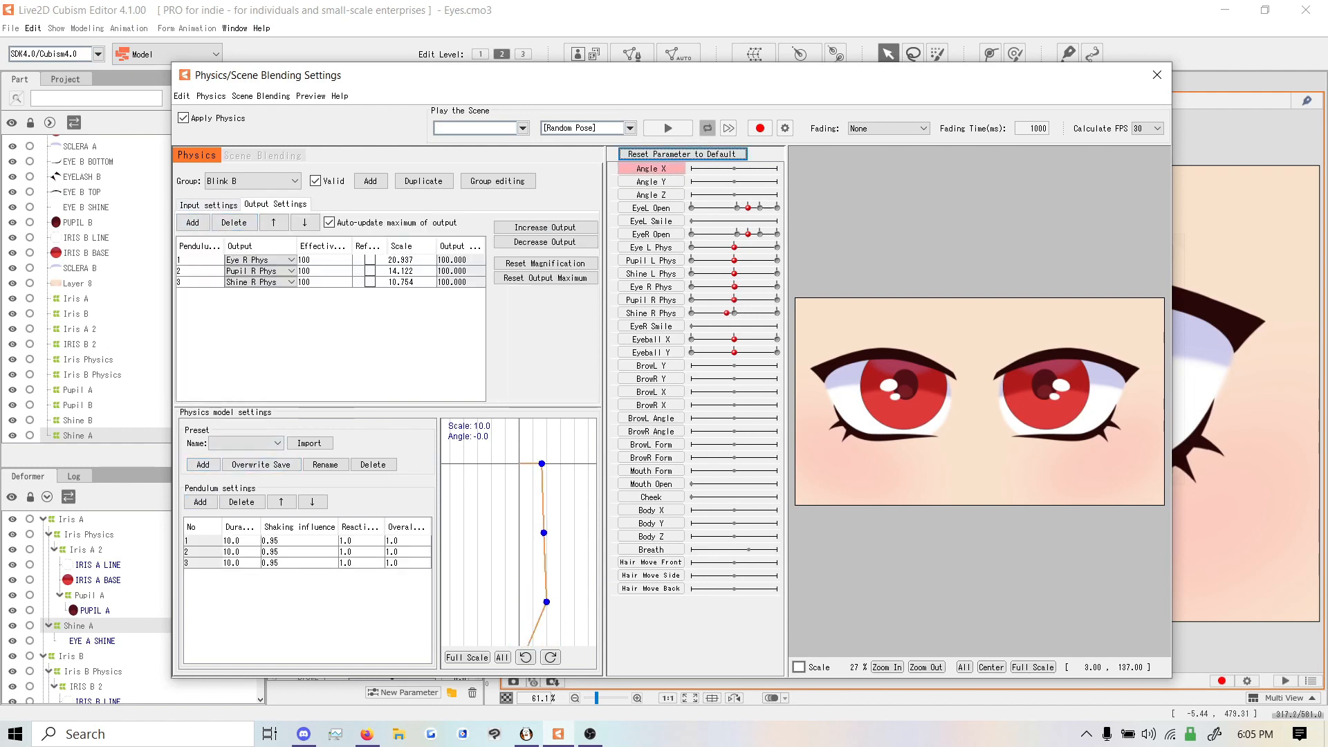
# Preview both eyes' physics with the random pose, reset the parameters to default and close the physics settings
pyautogui.click(668, 128)
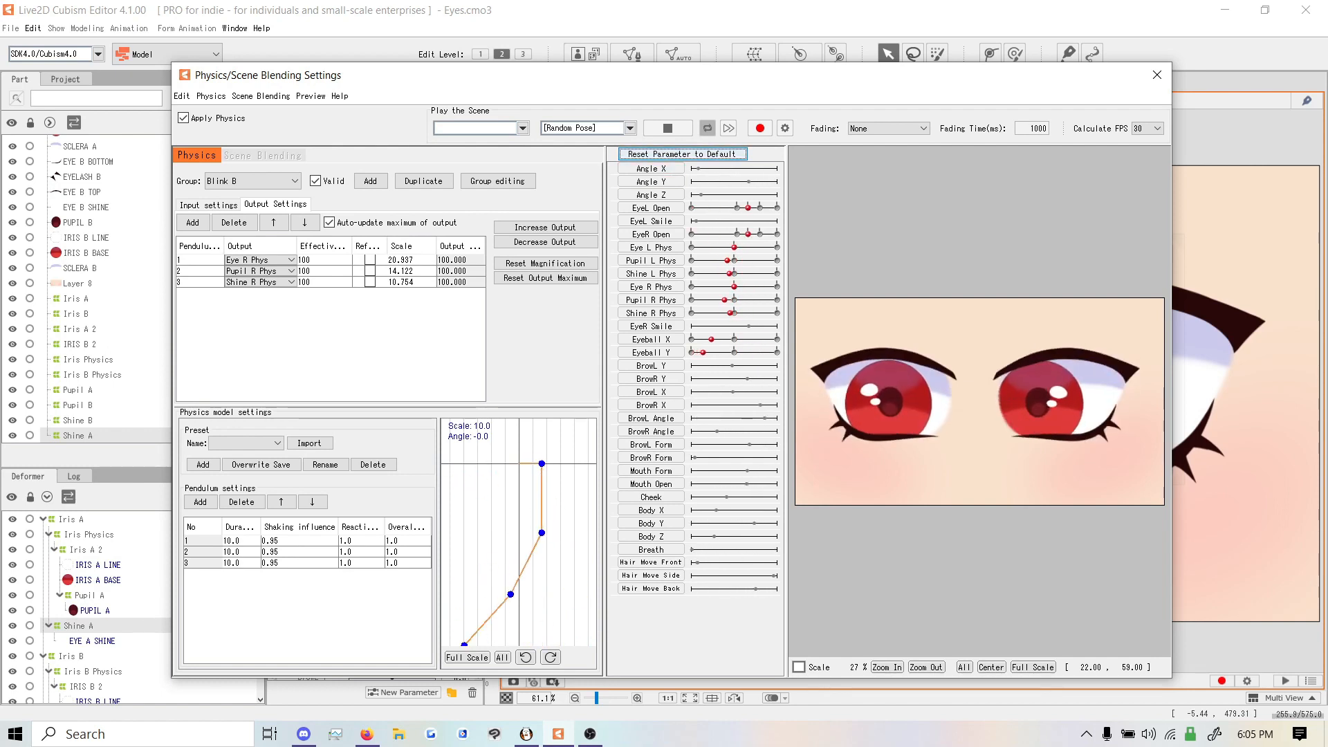
pyautogui.click(667, 128)
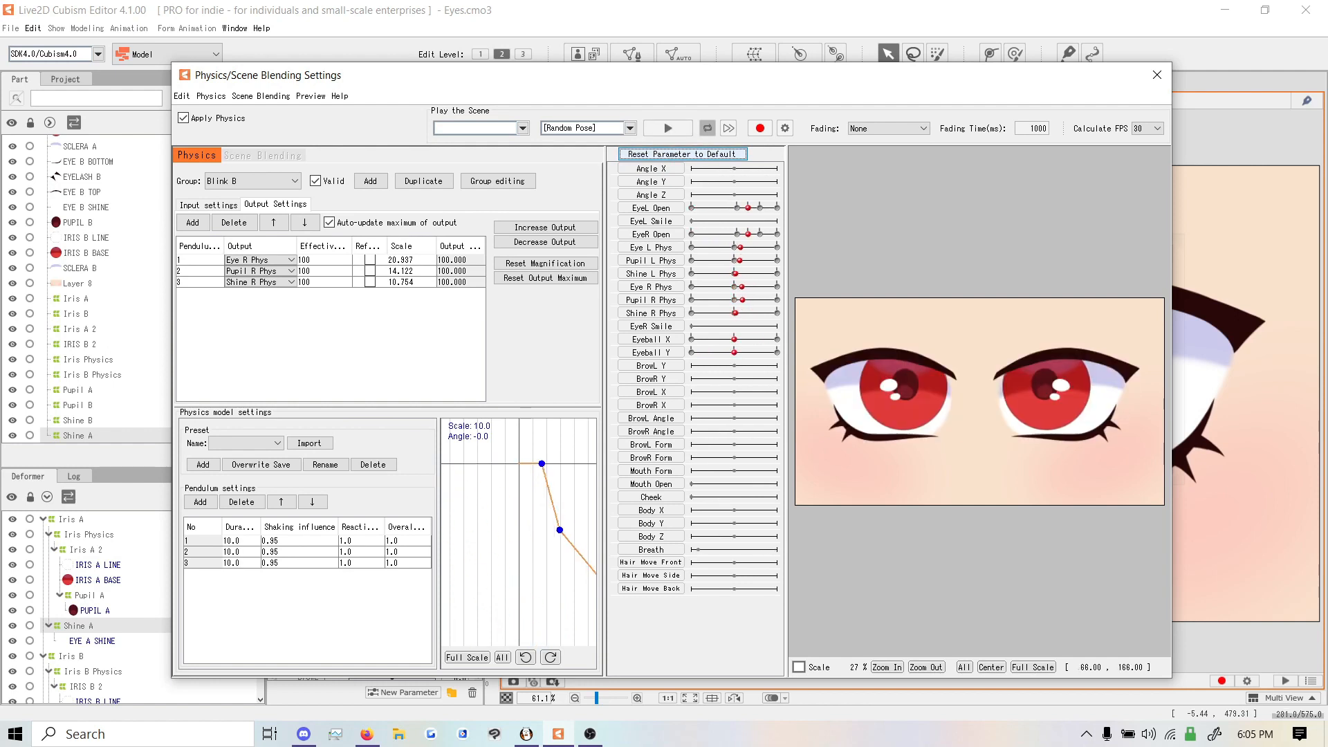
pyautogui.click(682, 154)
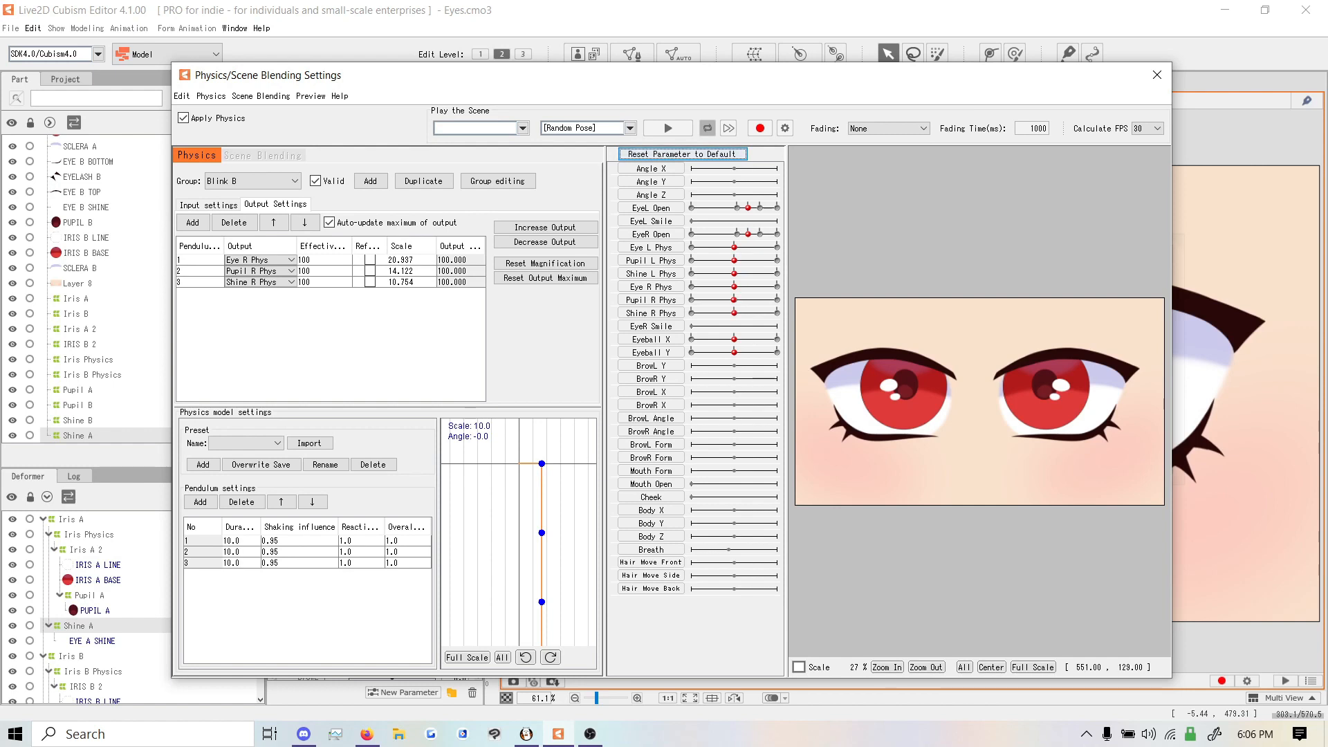
pyautogui.click(1157, 75)
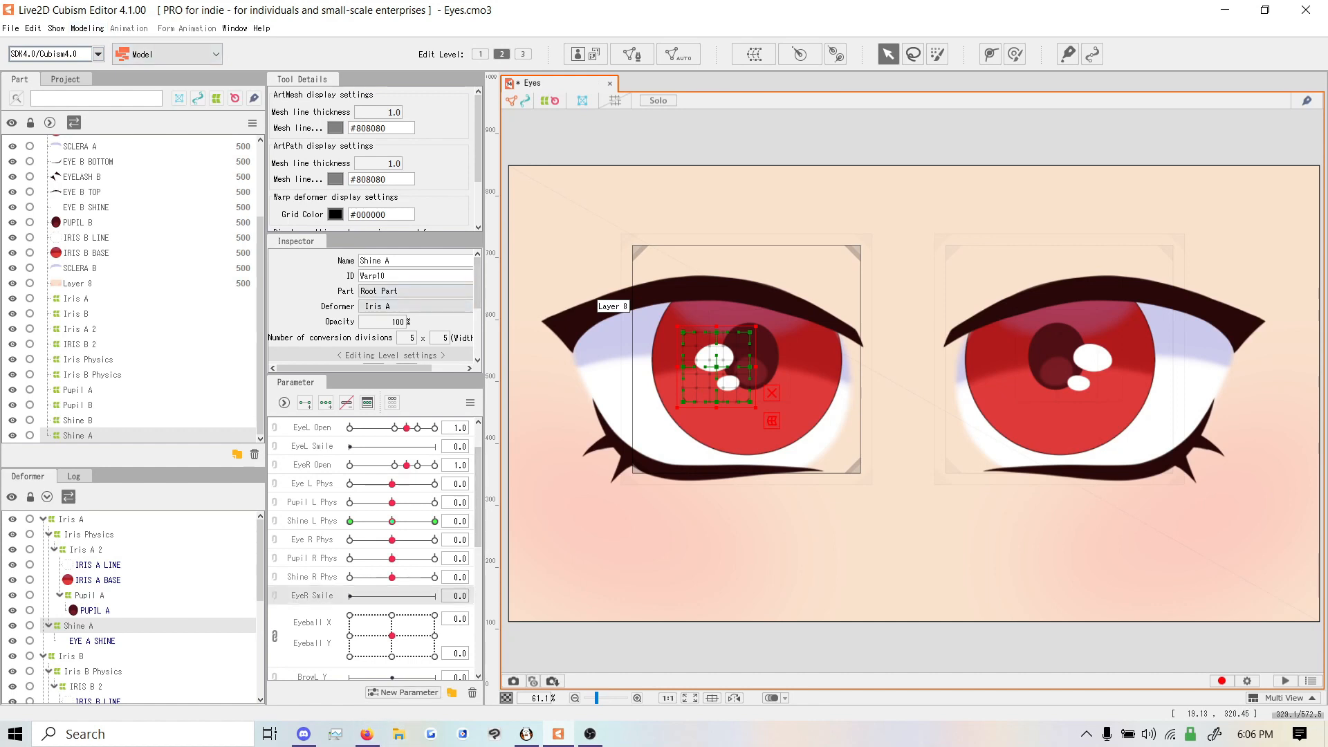
# Create a parameter named Eye Jiggle with minimum -30, default 0 and maximum 30
pyautogui.click(403, 692)
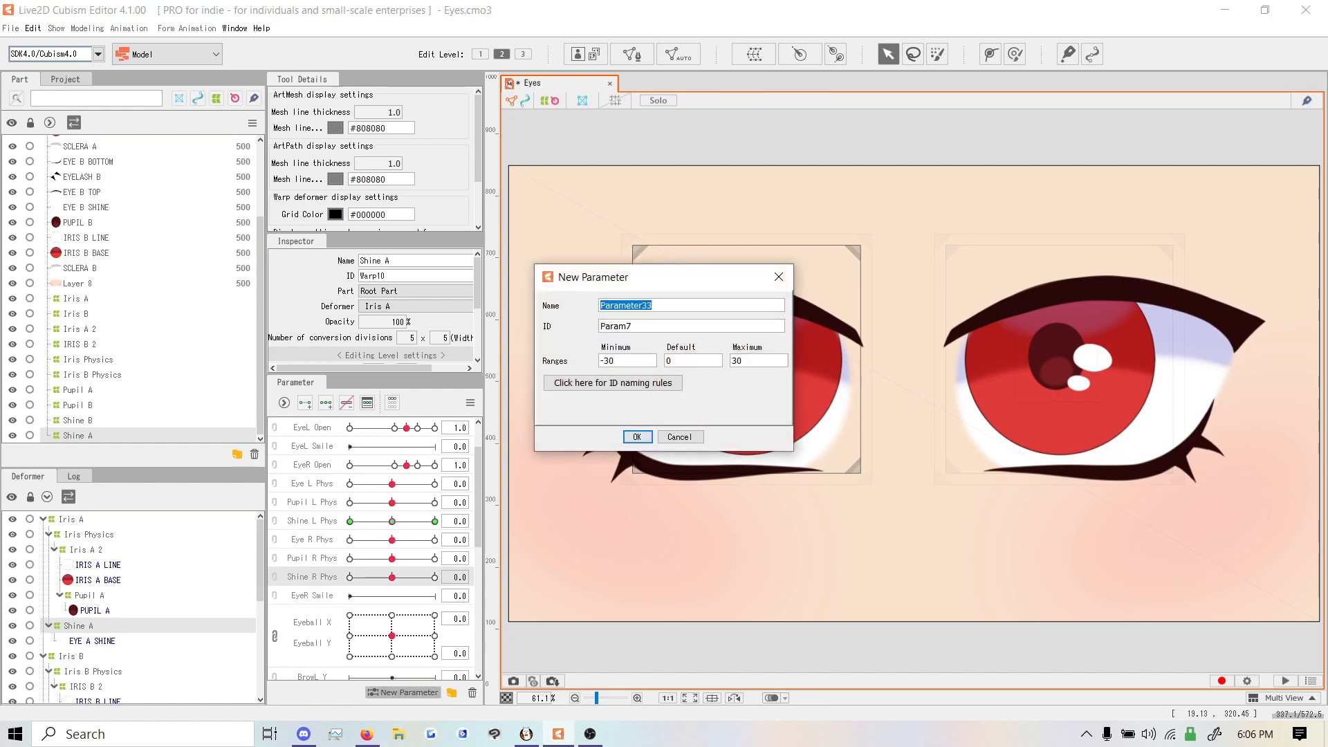
pyautogui.write('Eye Jigge')
pyautogui.press('Return')
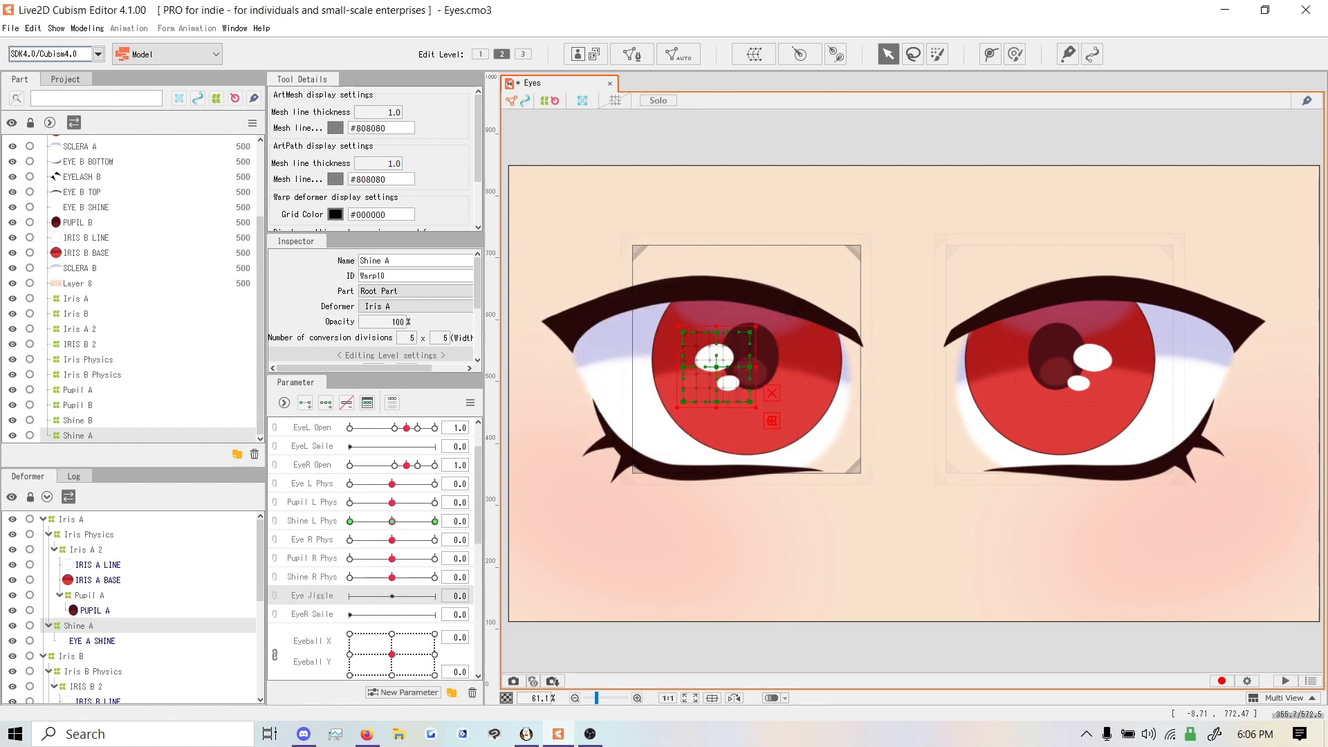
# Create a warp deformer named Iris A 3 as the parent of the Iris A deformer
pyautogui.click(71, 519)
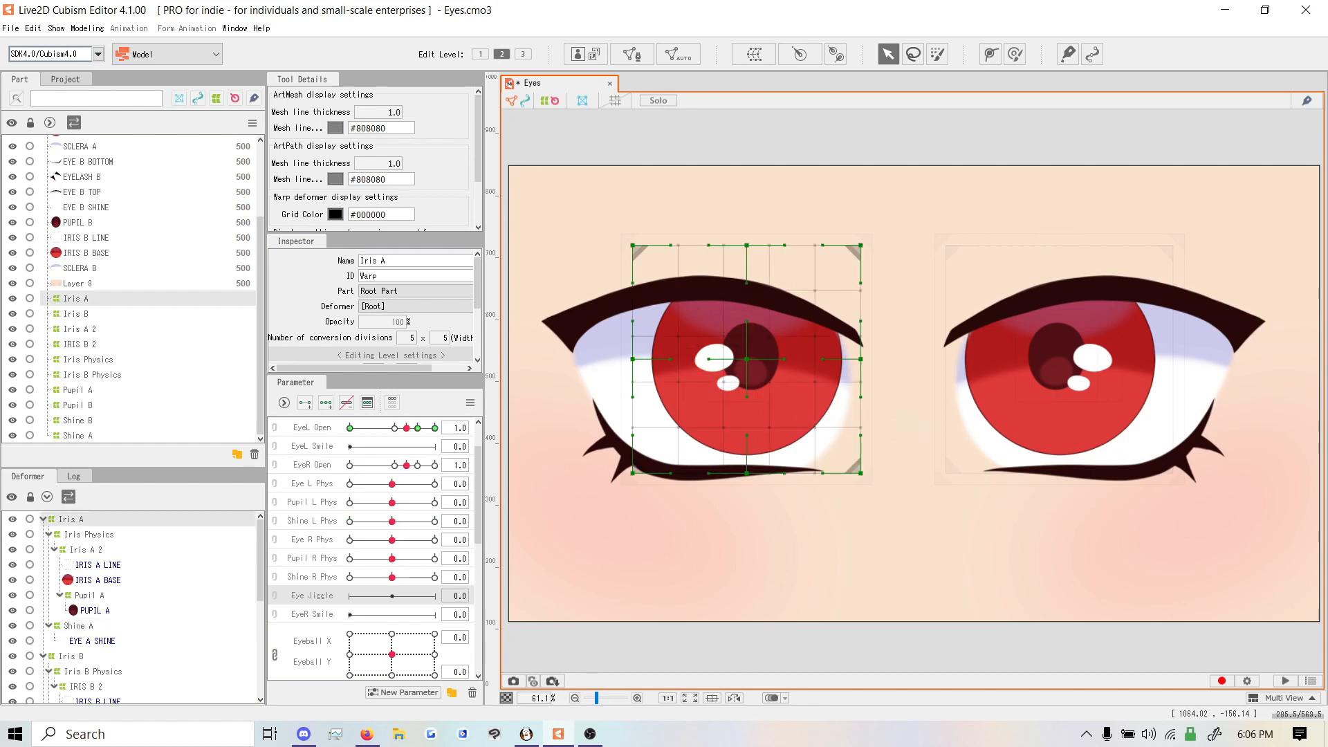
pyautogui.click(753, 54)
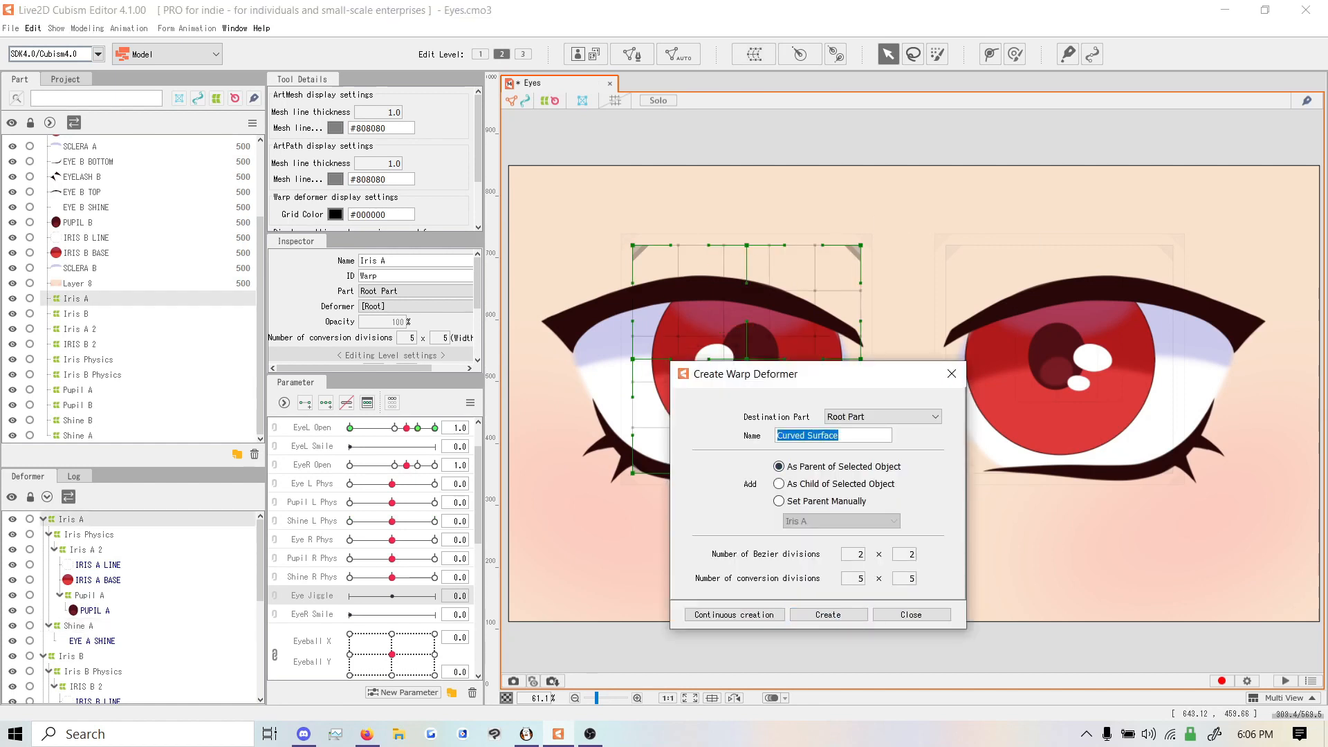
pyautogui.write('Iris A 3')
pyautogui.click(828, 614)
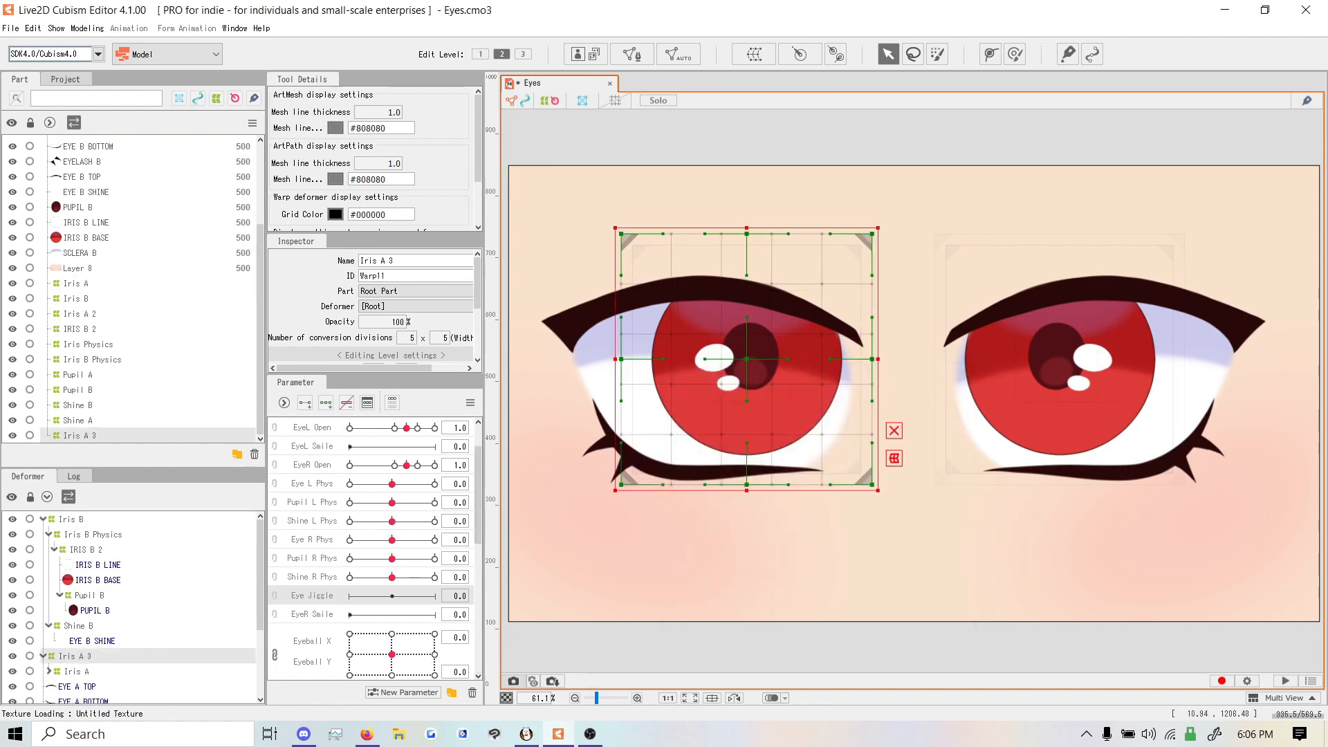
# Add three Eye Jiggle keys to Iris A 3, squashing the deformer vertically at -30 and narrowing it horizontally at 30
pyautogui.click(326, 402)
pyautogui.moveTo(393, 595); pyautogui.dragTo(350, 595)
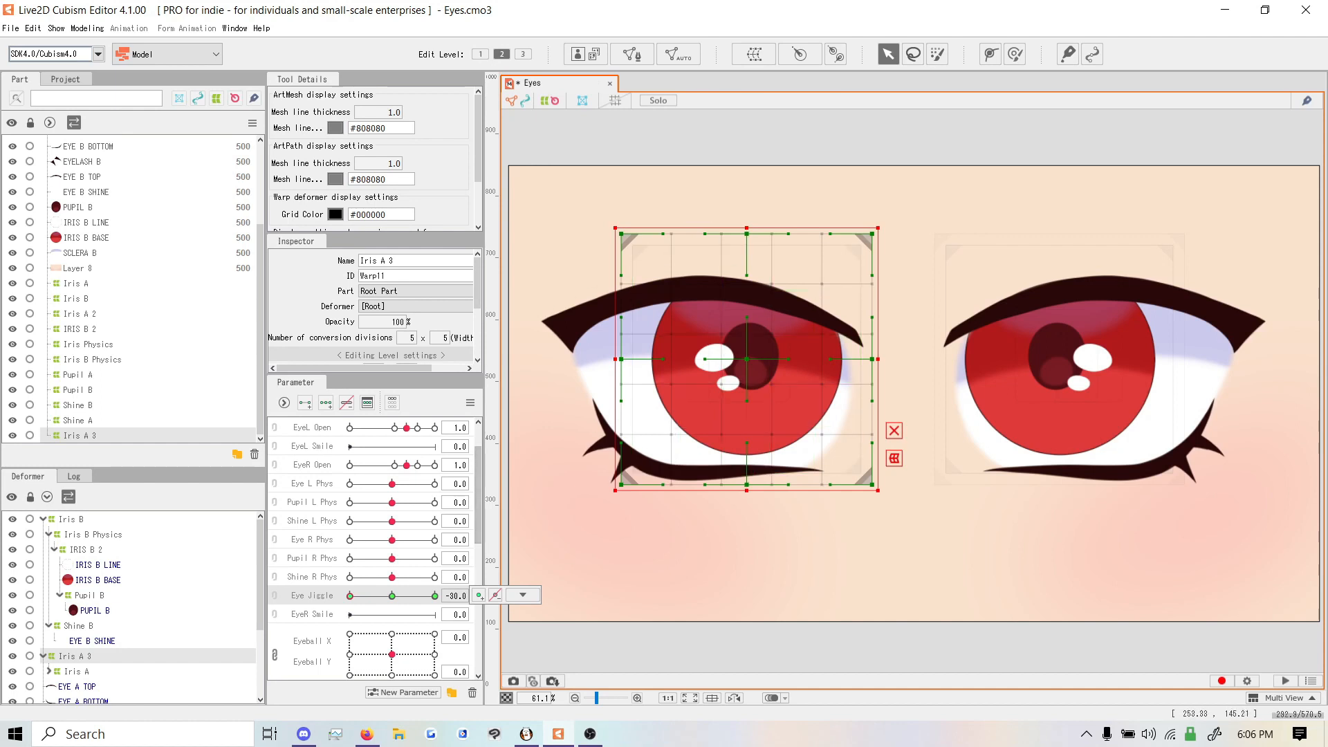
pyautogui.hotkey('ctrl', 'v')
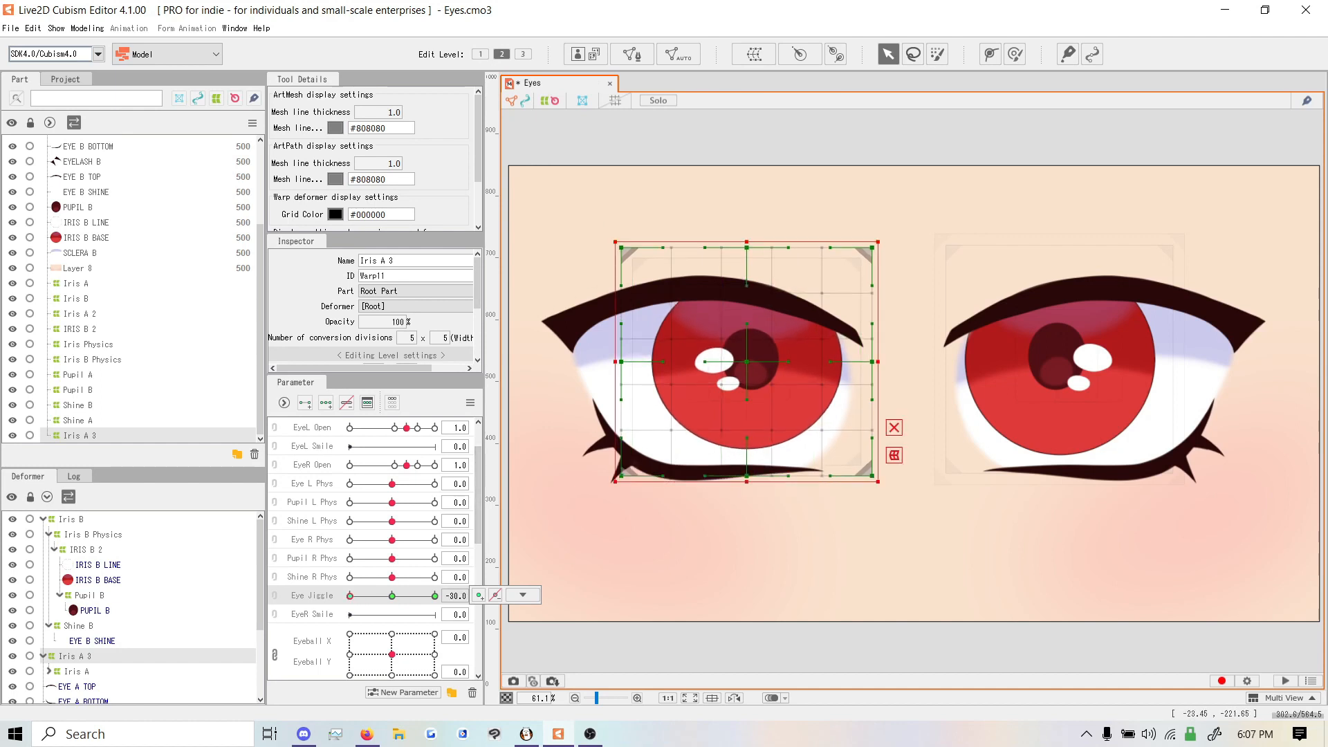
pyautogui.moveTo(350, 595); pyautogui.dragTo(435, 596)
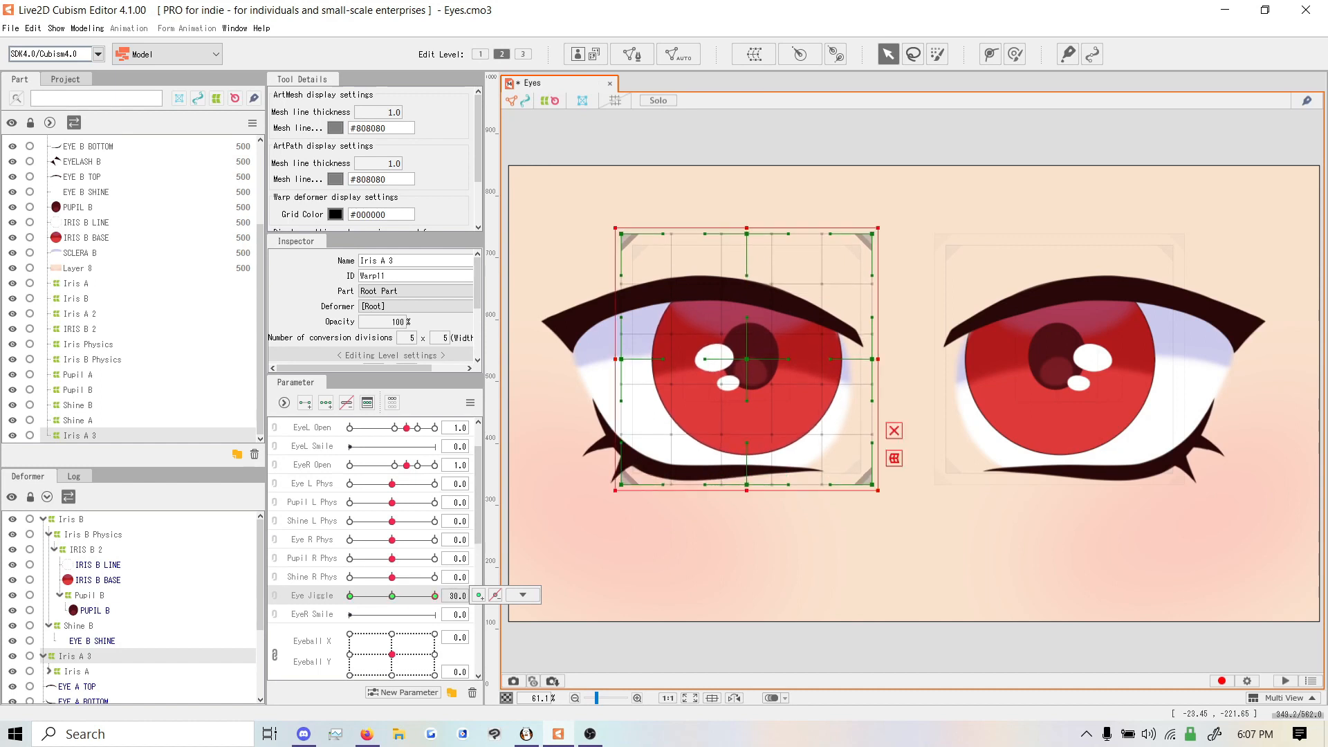
pyautogui.moveTo(615, 359); pyautogui.dragTo(625, 359)
pyautogui.moveTo(878, 358); pyautogui.dragTo(864, 359)
pyautogui.moveTo(435, 596)
pyautogui.mouseDown()
pyautogui.moveTo(384, 595)
pyautogui.moveTo(434, 595)
pyautogui.mouseUp()
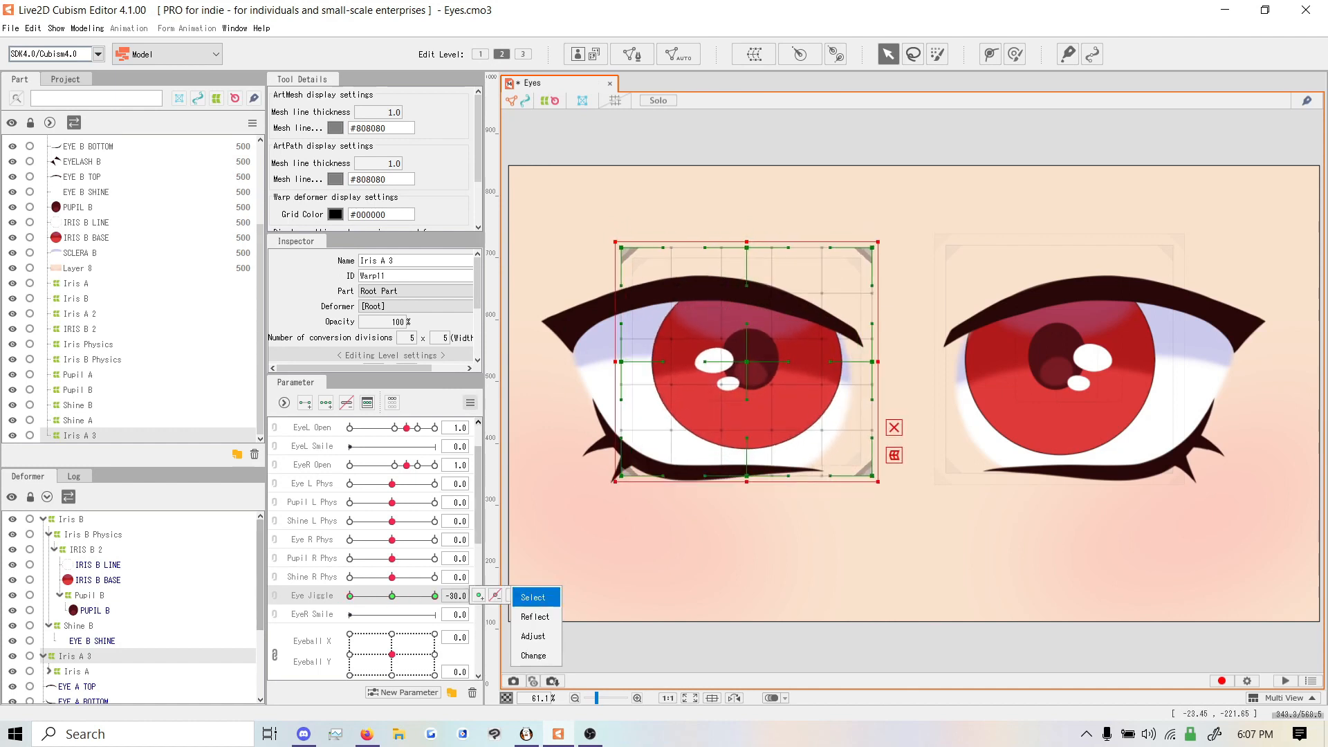
# Create a warp deformer named Iris B 3 as the parent of Iris B and give it Eye Jiggle forms matching Iris A 3
pyautogui.click(470, 403)
pyautogui.click(509, 401)
pyautogui.click(72, 520)
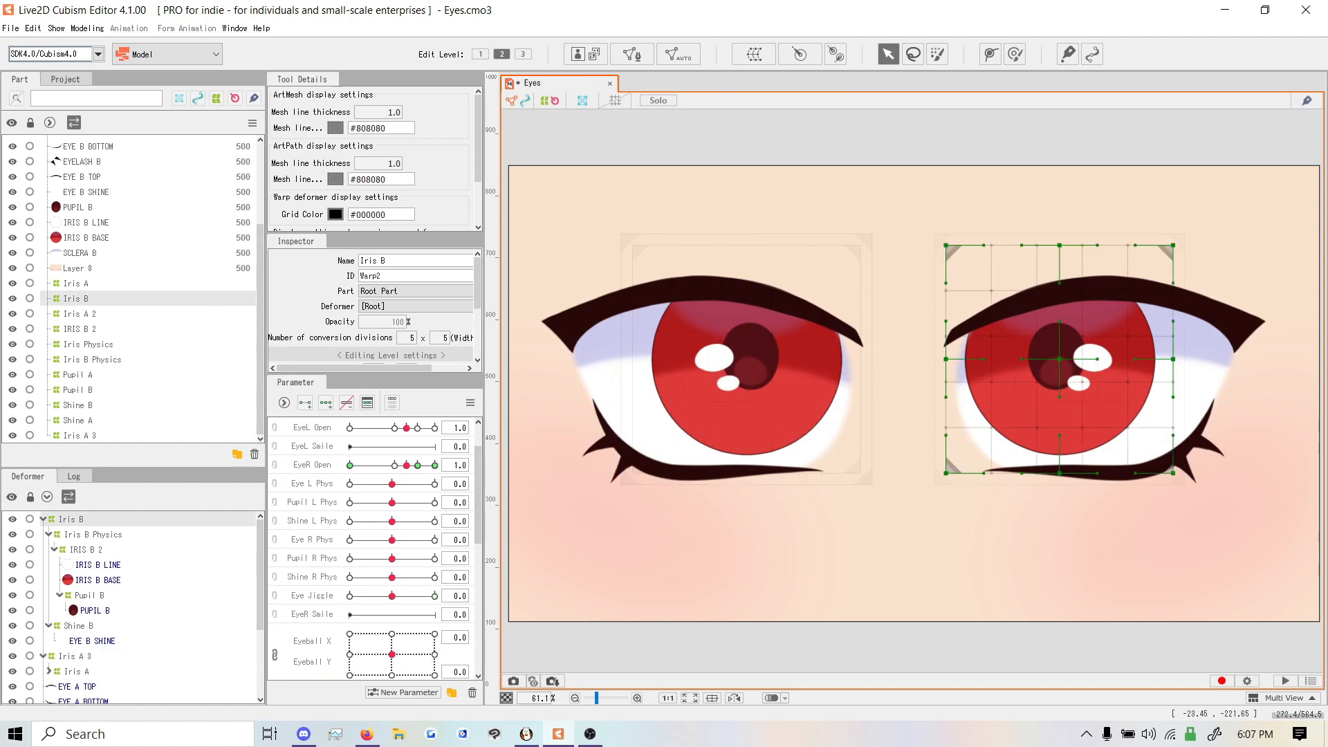
pyautogui.click(753, 54)
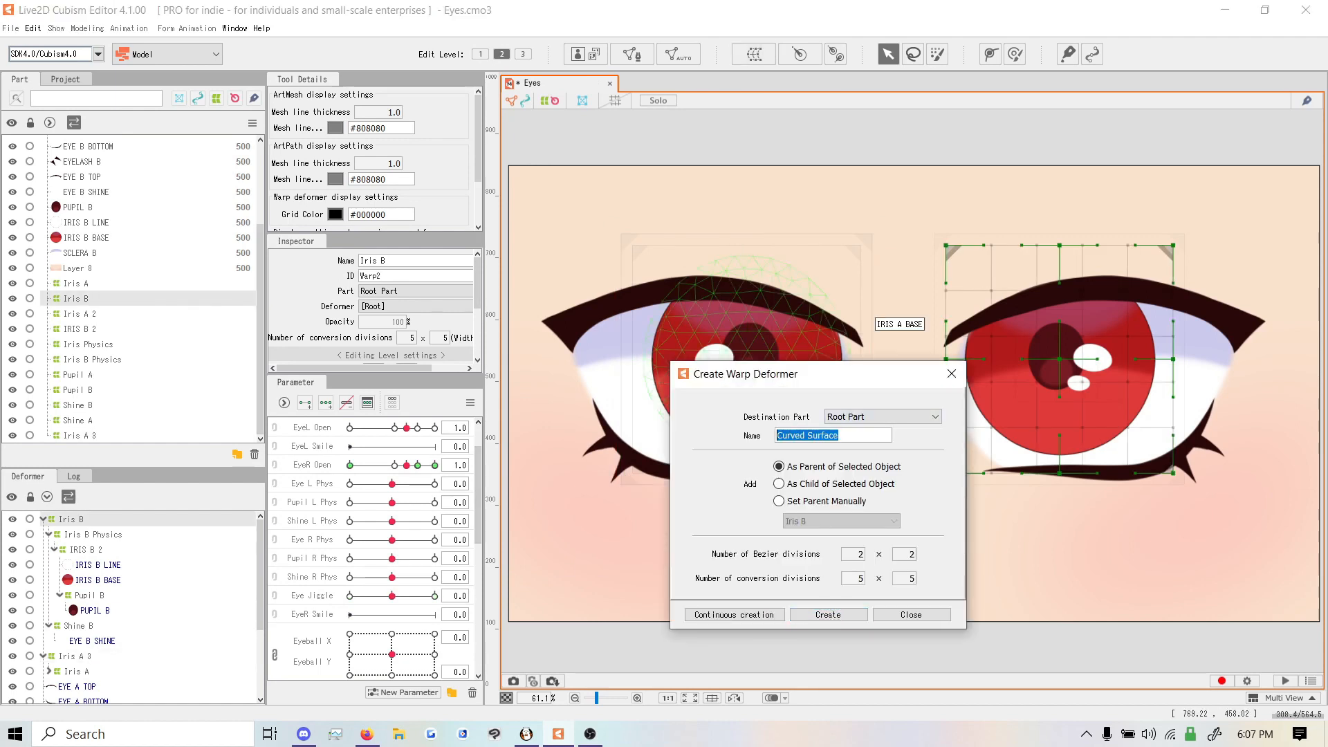
pyautogui.write('I')
pyautogui.press('Return')
# Add a new physics group named Looking in the Physics/Scene Blending Settings
pyautogui.click(87, 28)
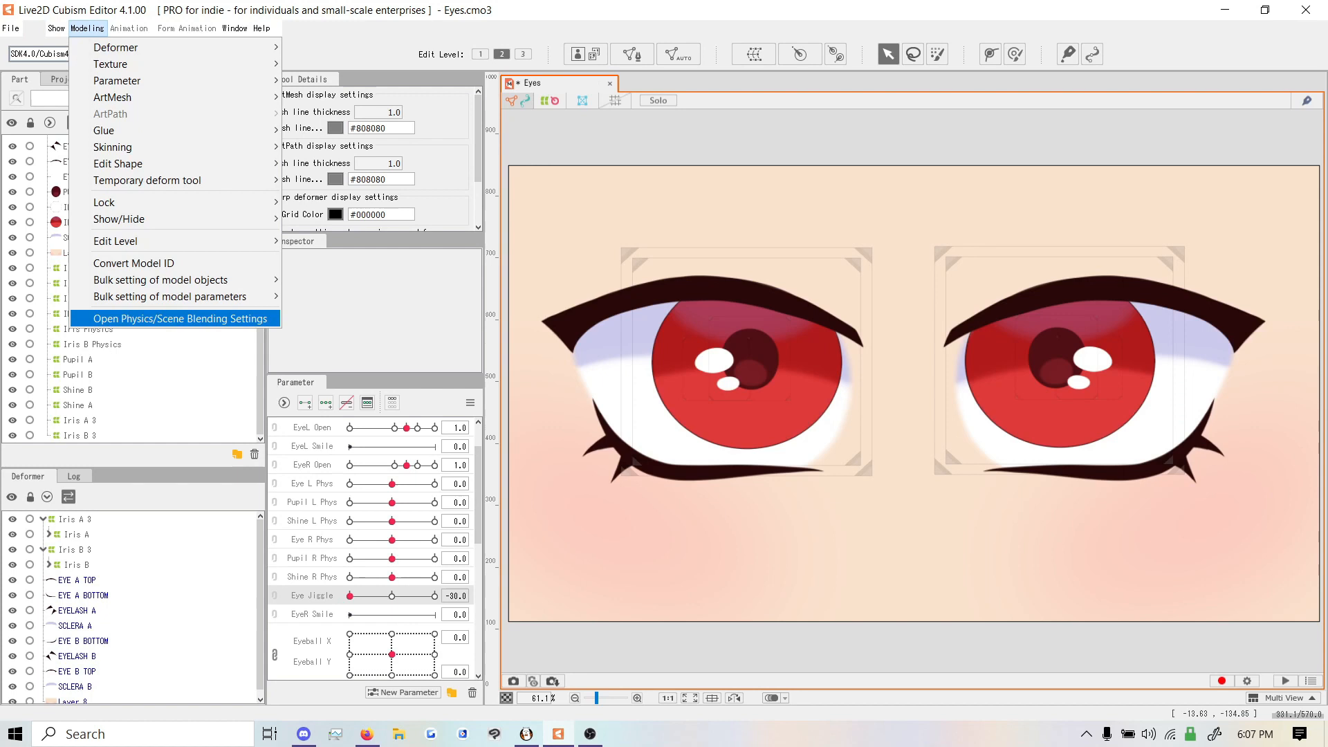
pyautogui.click(180, 318)
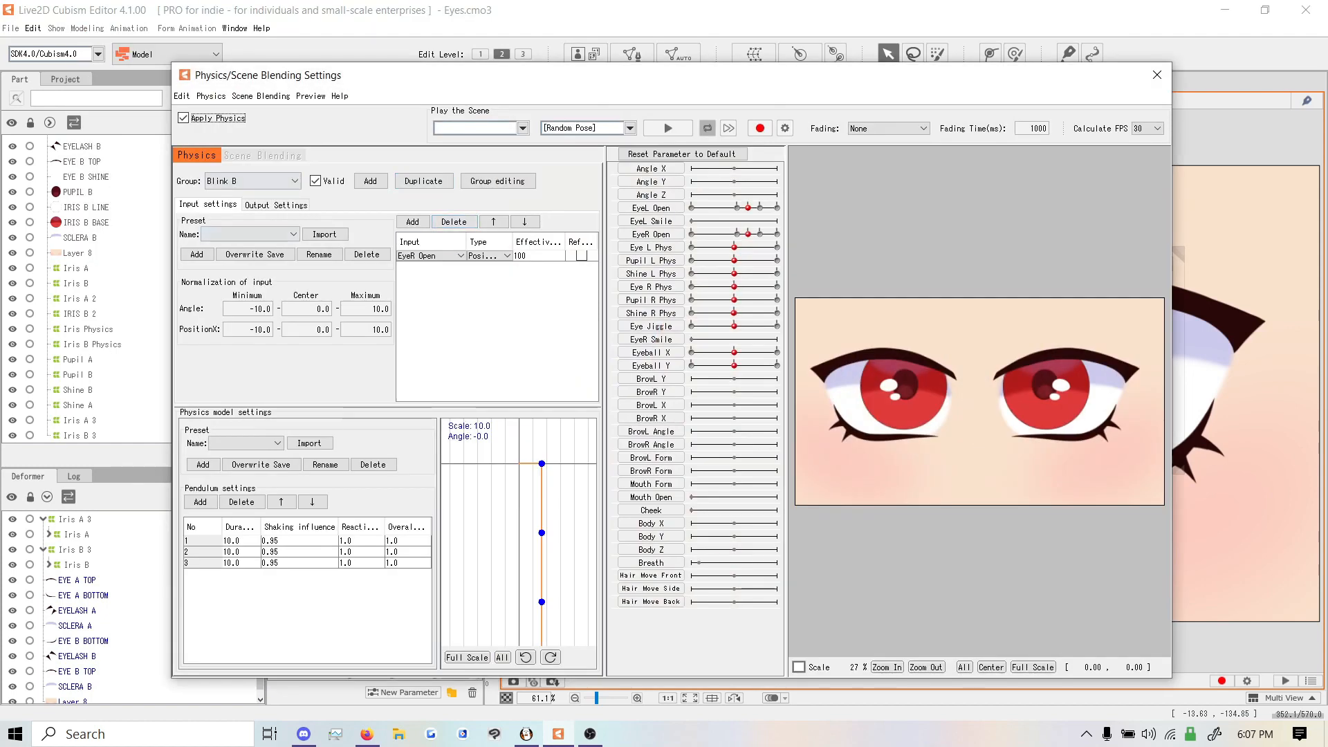
pyautogui.click(370, 181)
pyautogui.write('Looking')
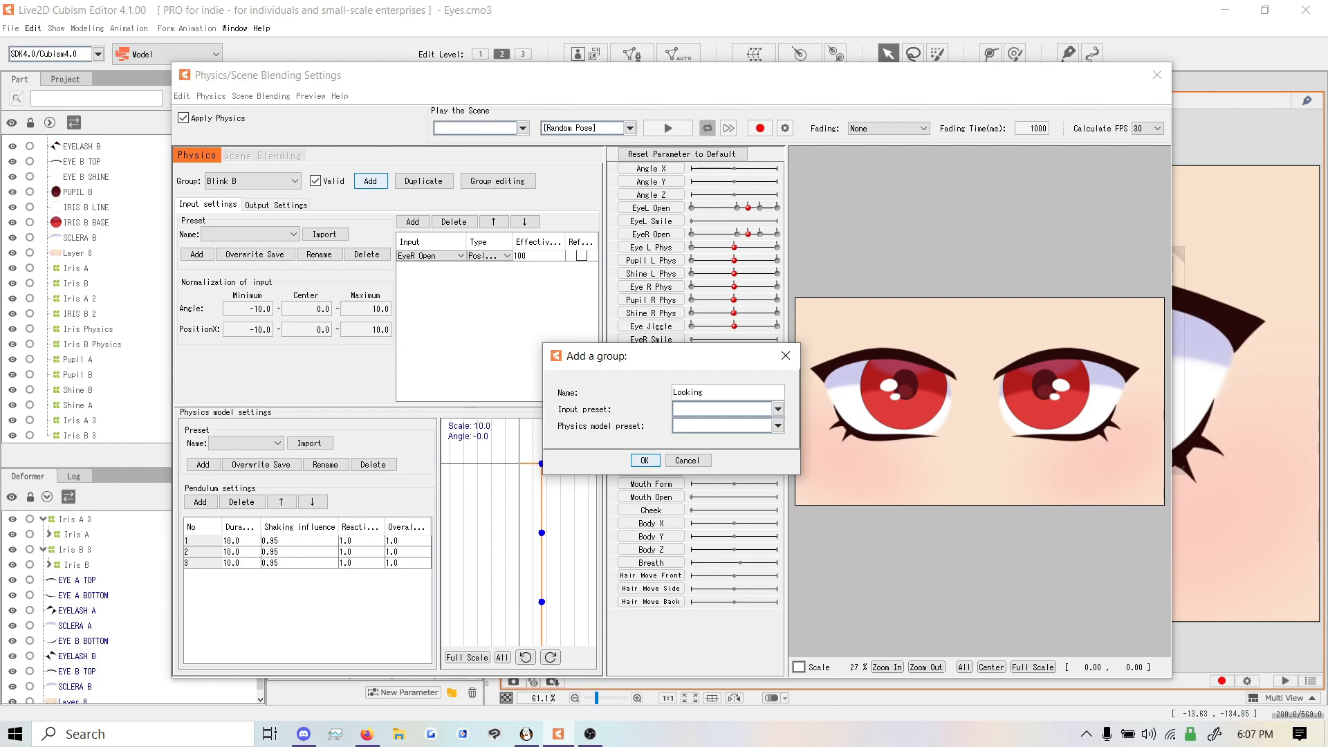
pyautogui.click(644, 460)
# Add Eyeball X and Eyeball Y as inputs of the Looking group and set Eyeball Y's effectiveness to 50
pyautogui.click(412, 221)
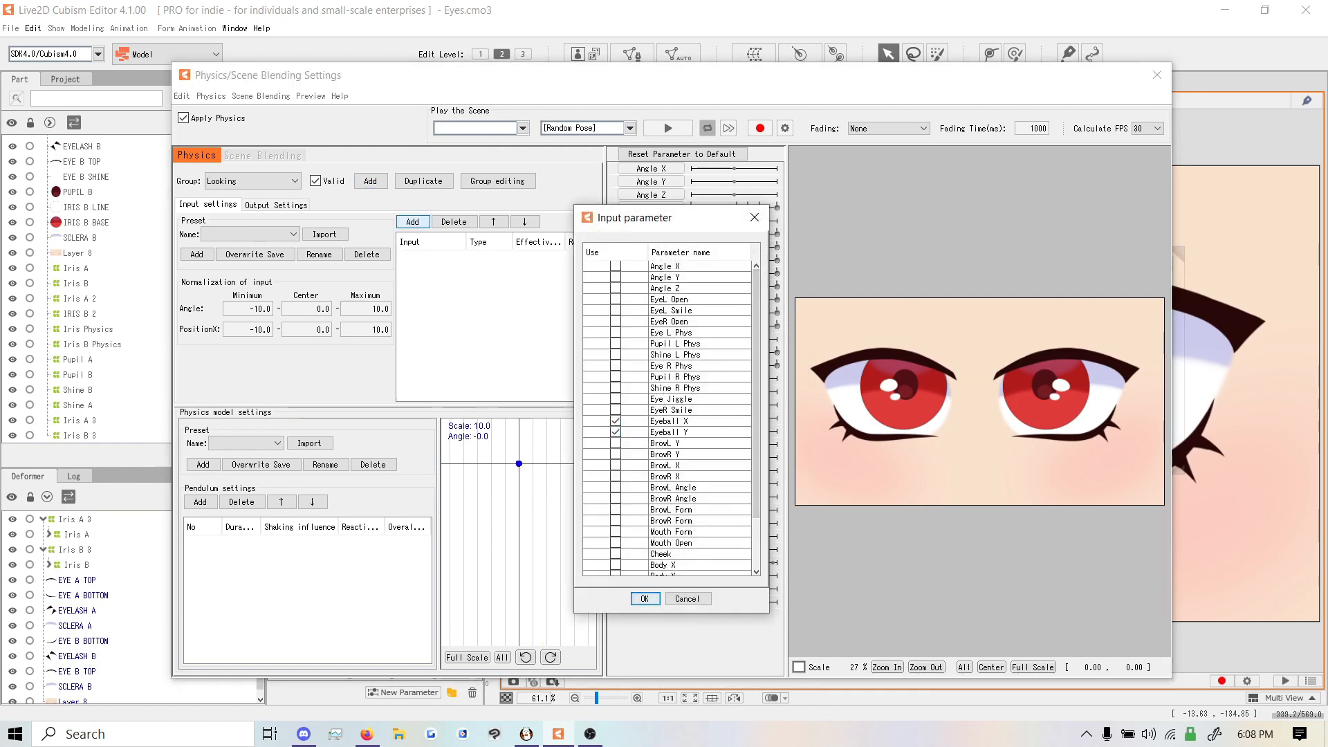
pyautogui.press('Return')
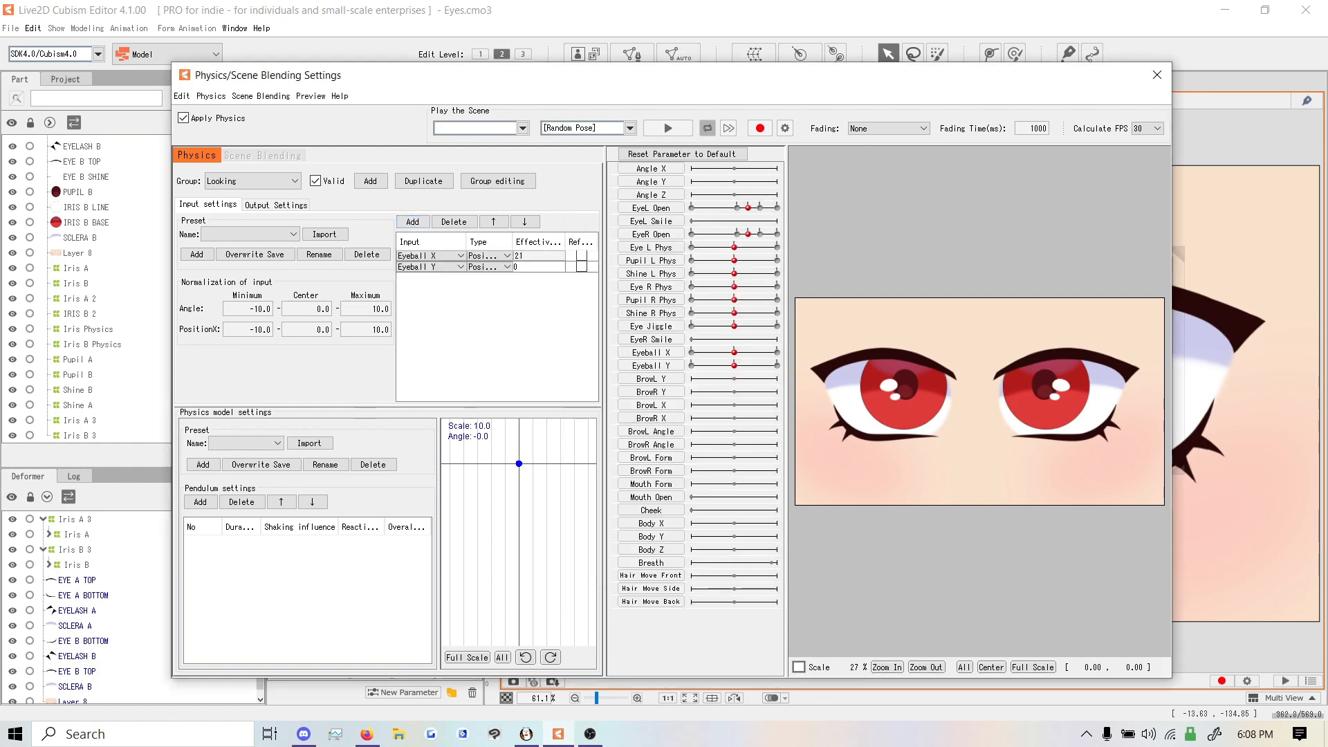
pyautogui.press('Return')
pyautogui.doubleClick(538, 267)
pyautogui.write('50')
pyautogui.press('Return')
# Add one pendulum with Eye Jiggle as its output to the Looking group, and fit the output magnification to the parameter range
pyautogui.click(276, 205)
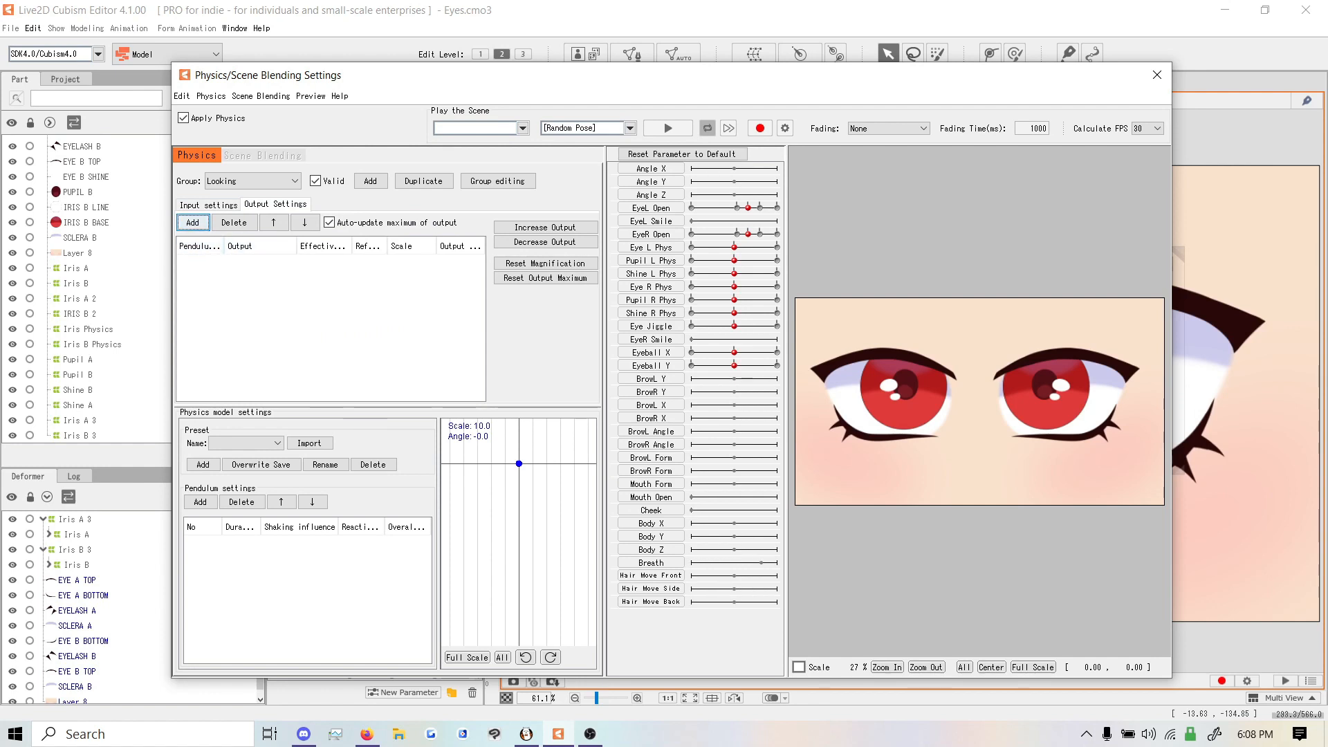
pyautogui.click(200, 502)
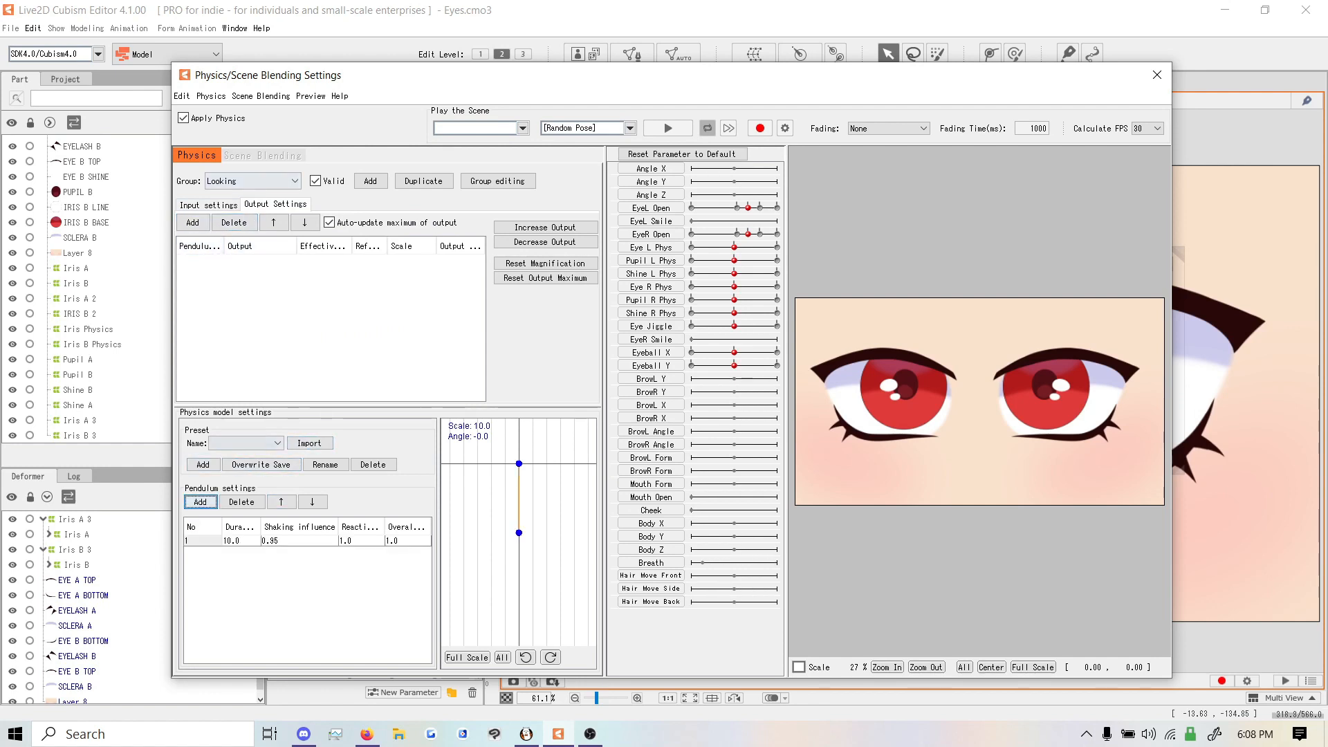
pyautogui.click(192, 222)
pyautogui.click(615, 398)
pyautogui.press('Return')
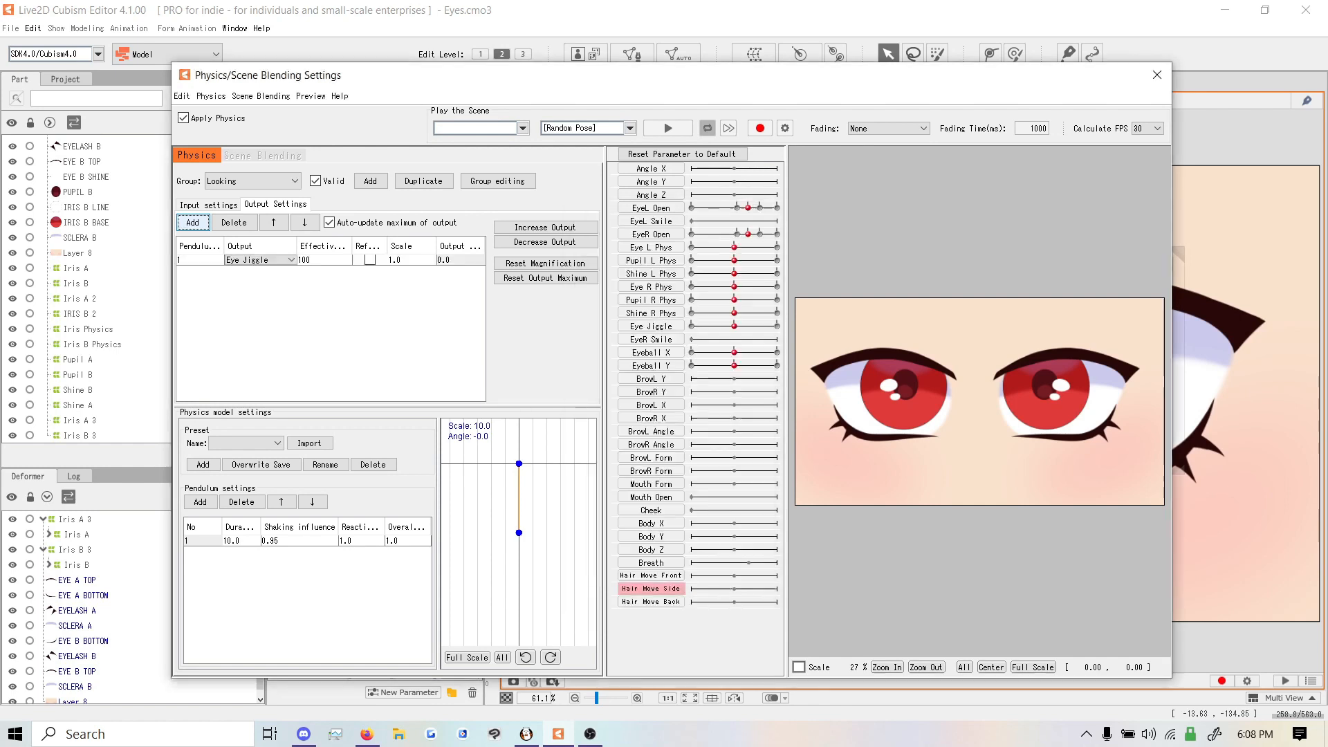
pyautogui.click(545, 227)
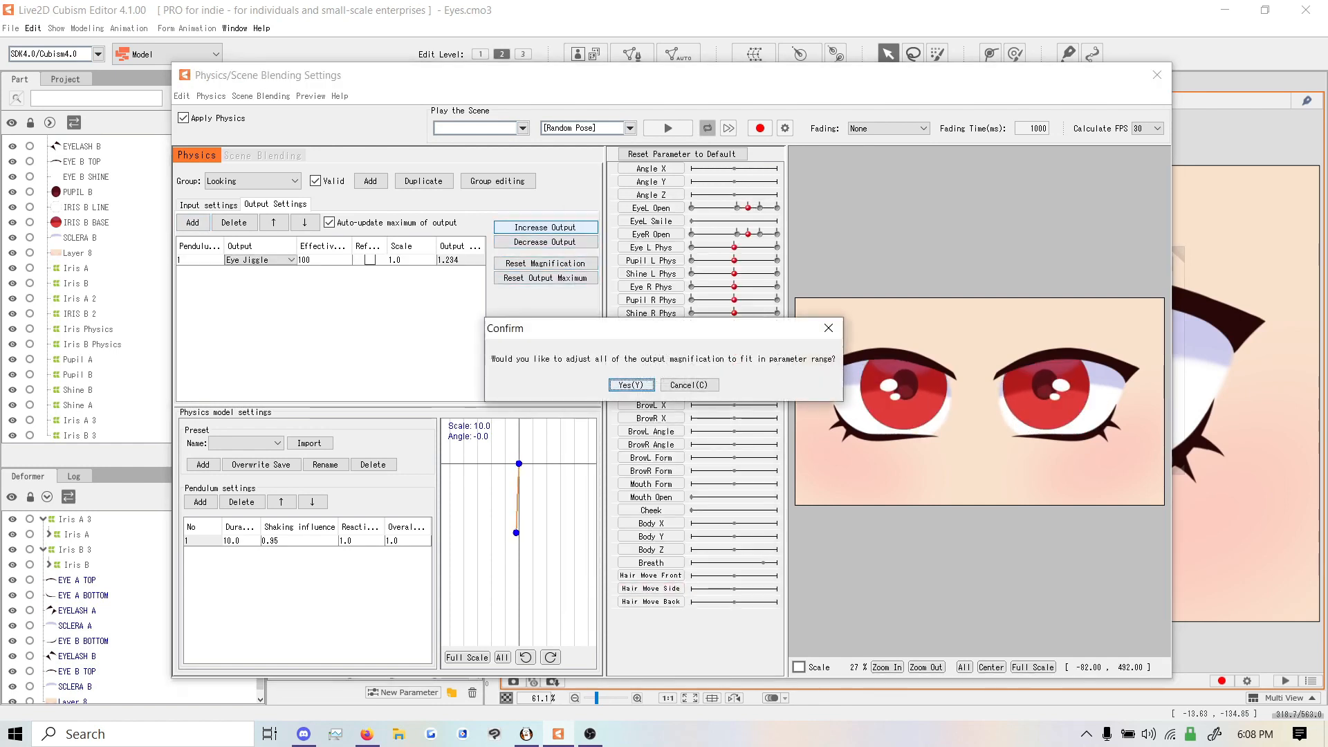
pyautogui.press('Return')
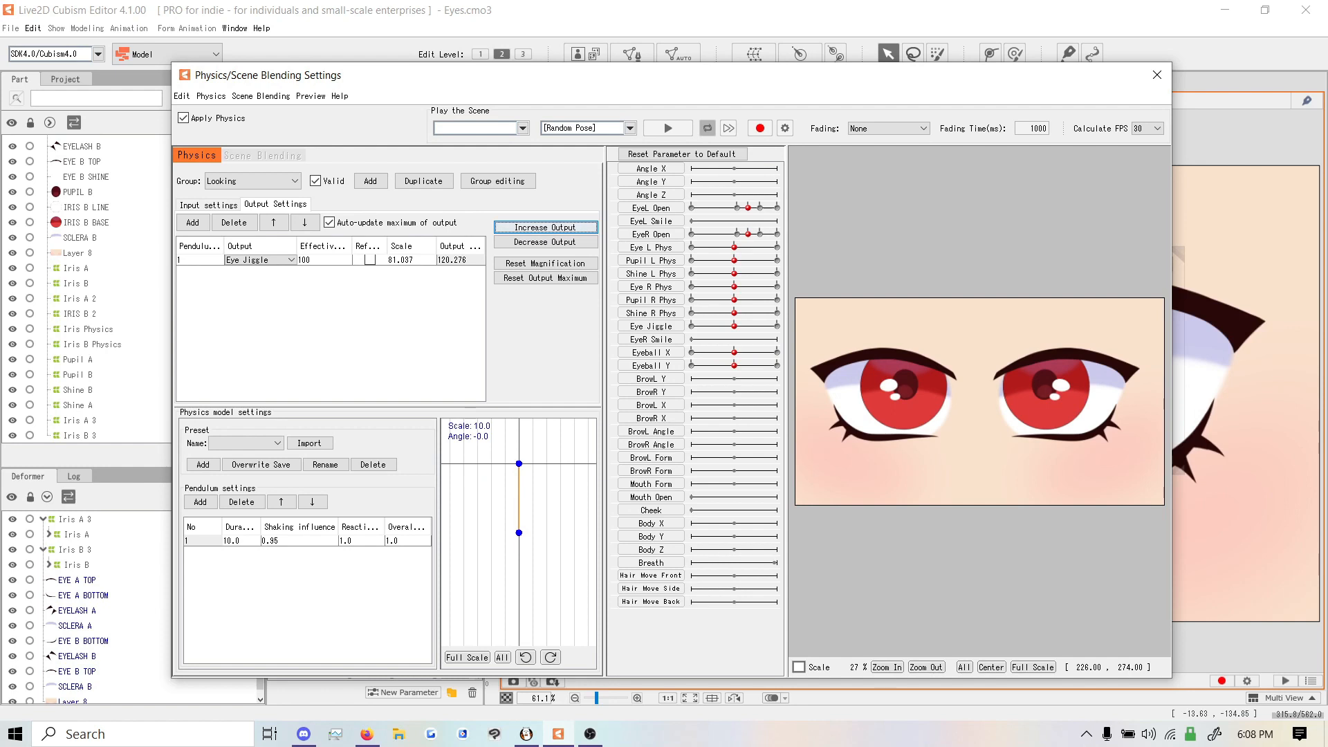
# Preview the Looking physics with the random pose motion, reset the parameters to default and close the physics settings
pyautogui.click(667, 128)
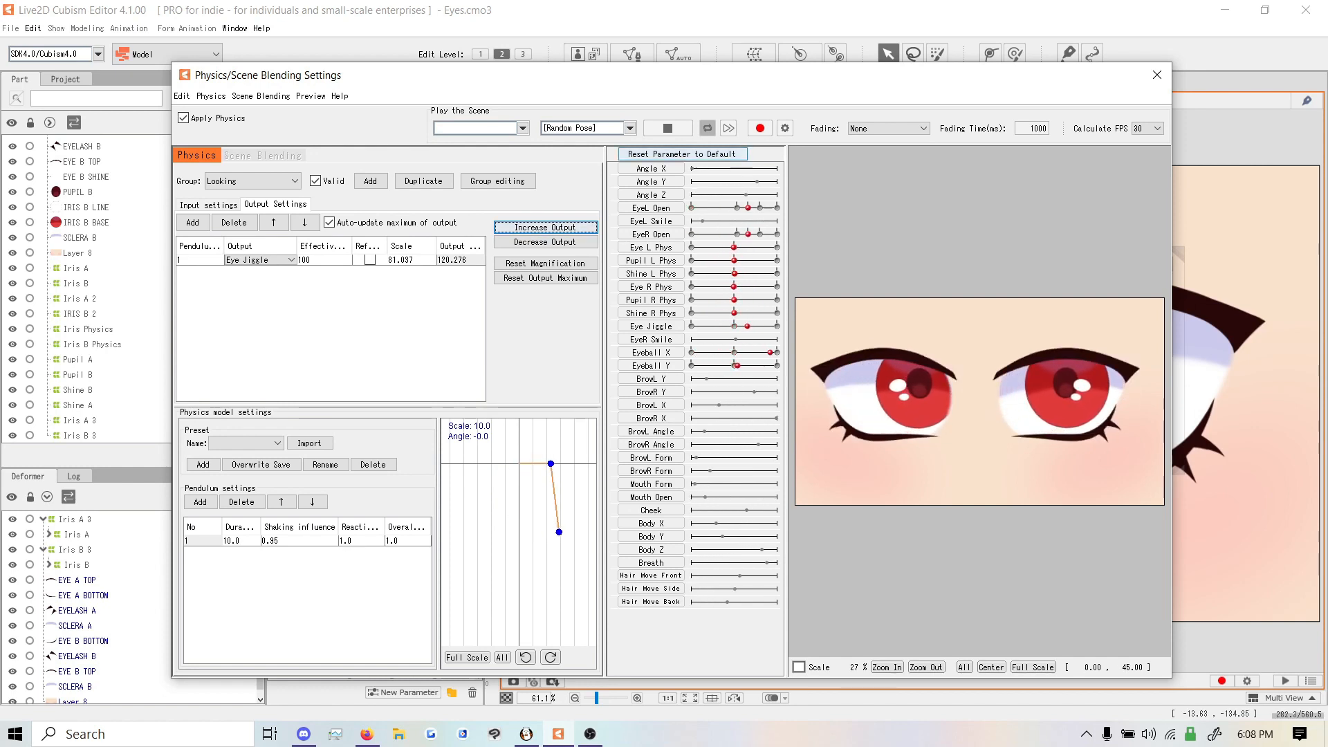
pyautogui.click(668, 128)
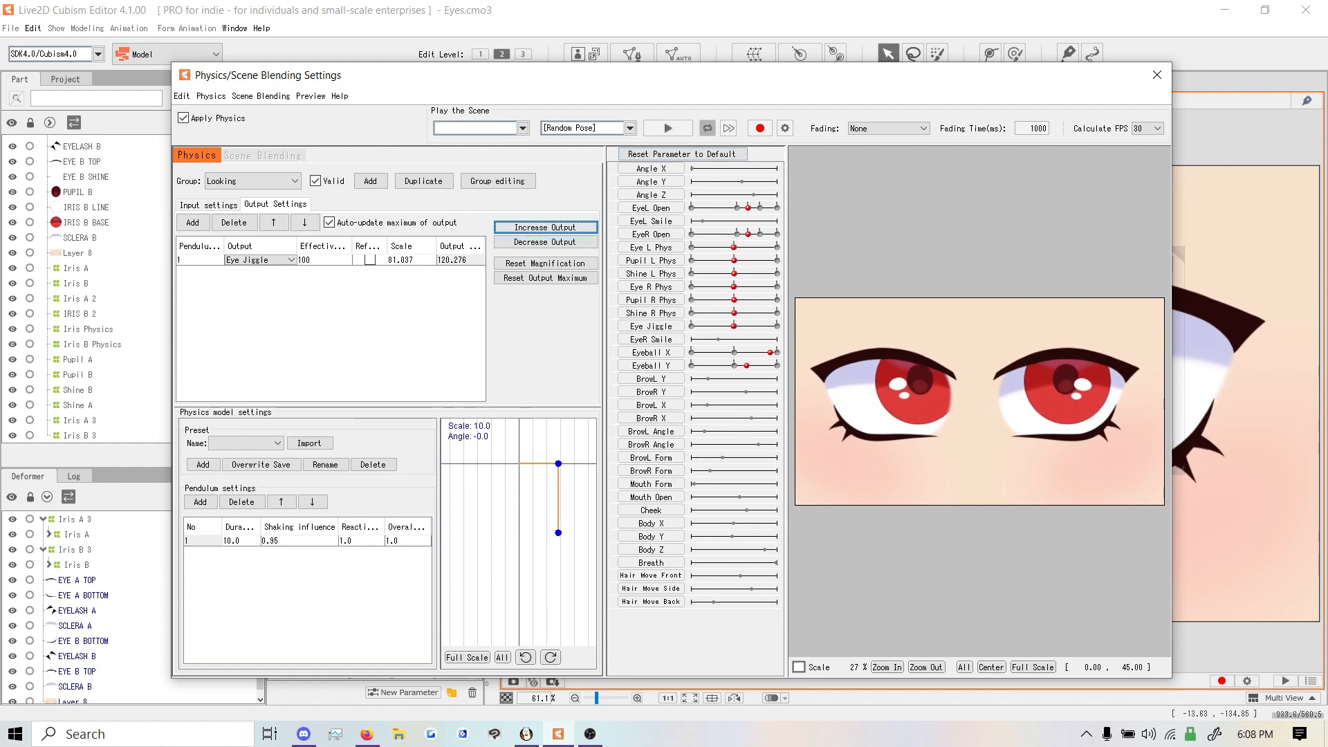
pyautogui.click(683, 153)
pyautogui.click(1157, 75)
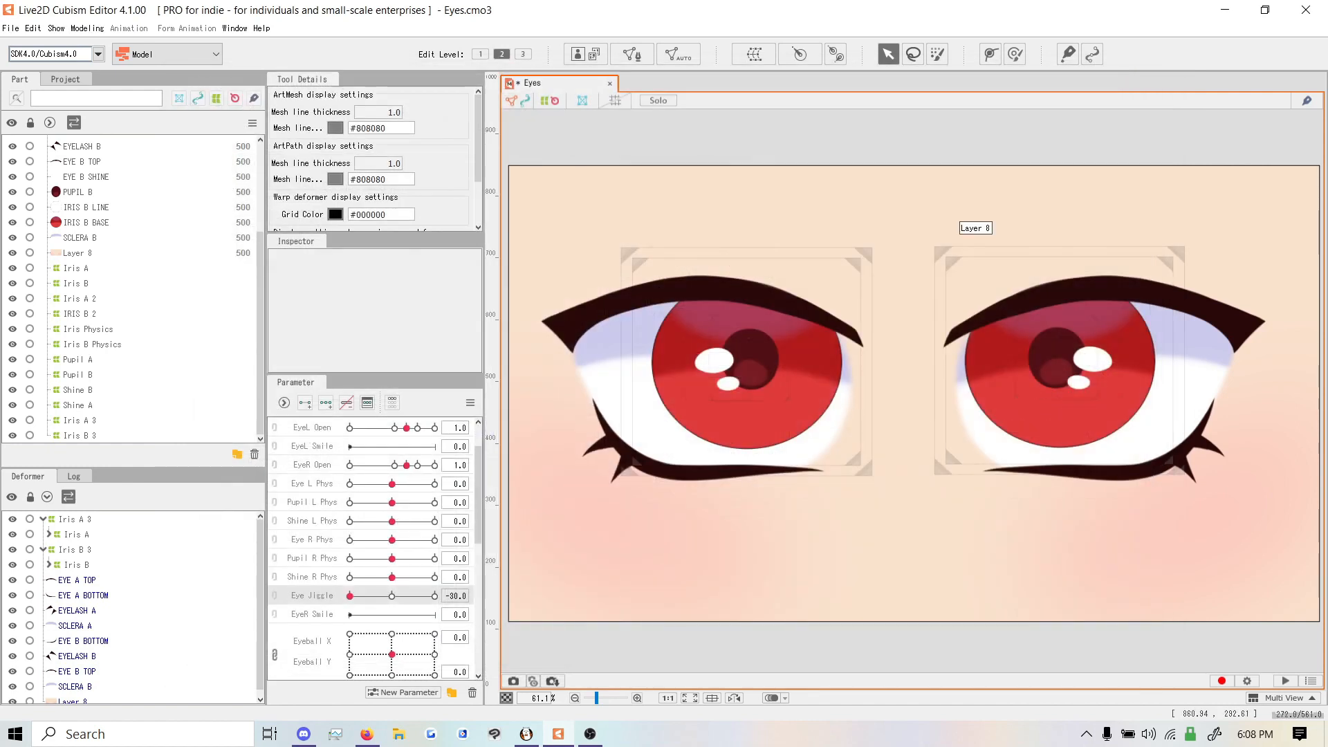
# Select the EYELASH A mesh and create a parameter named Eyelash A with minimum -30, default 0 and maximum 30
pyautogui.click(605, 303)
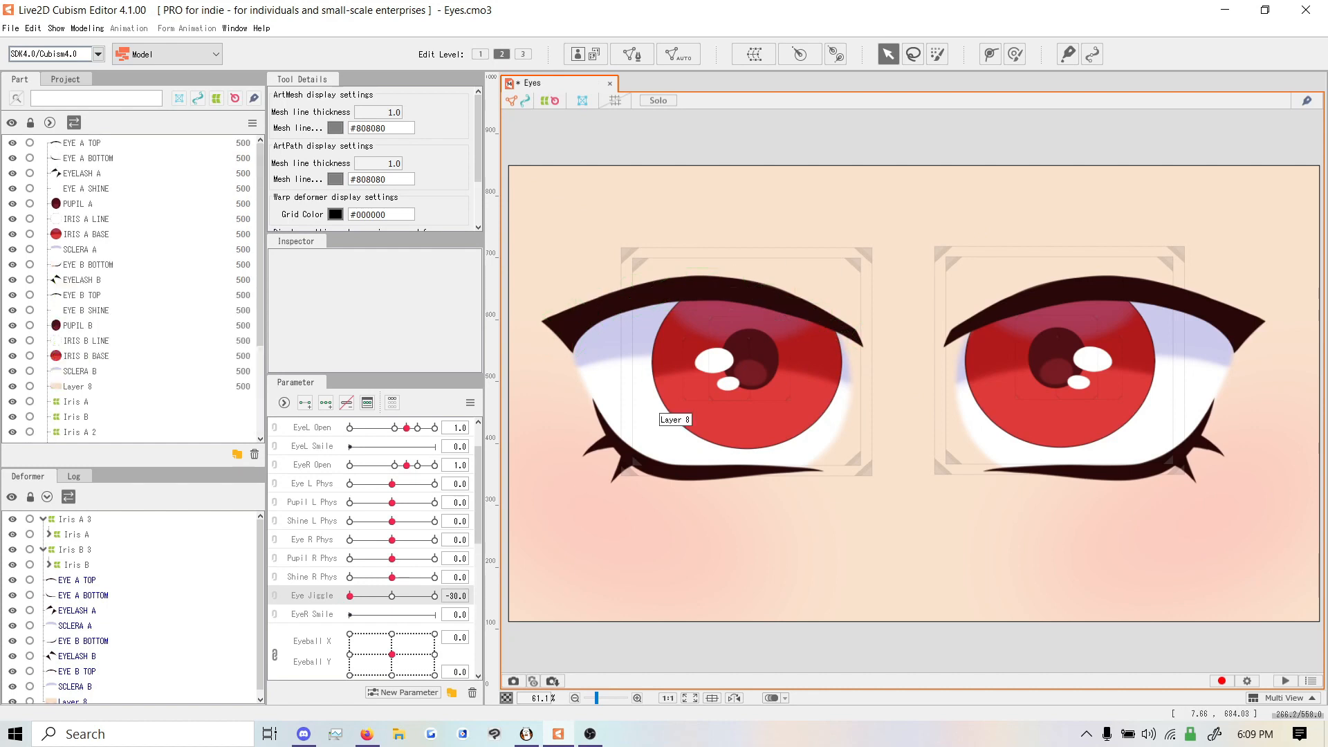
pyautogui.click(612, 450)
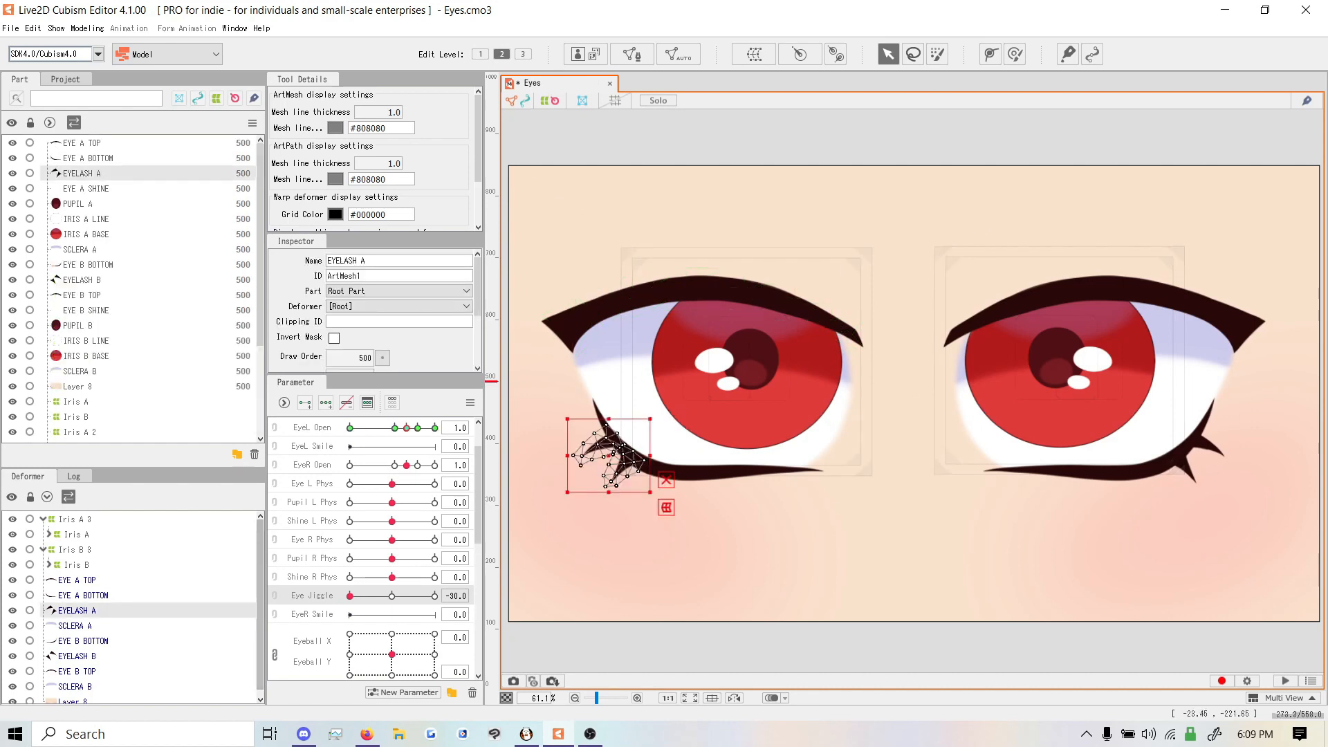
pyautogui.click(403, 692)
pyautogui.write('Eyelash A')
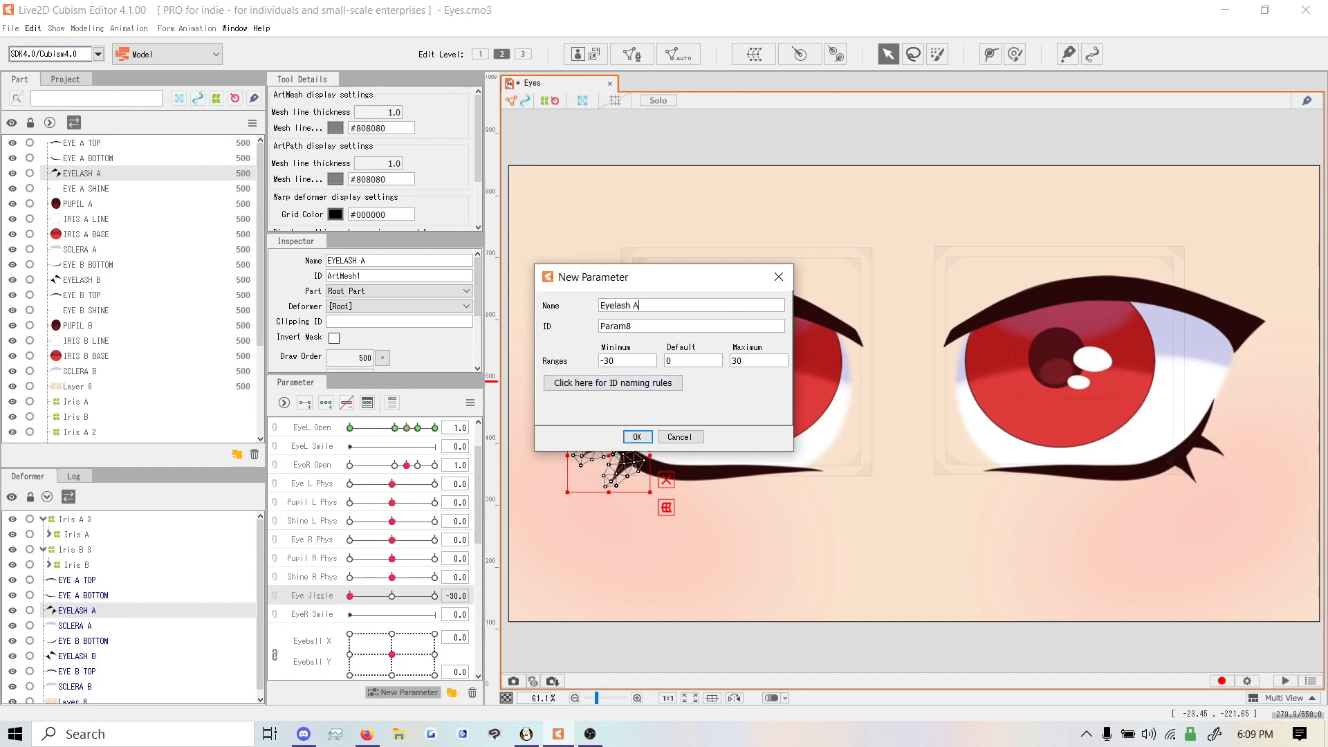
pyautogui.click(637, 436)
# Create a warp deformer named Eyelash A as the parent of the EYELASH A mesh and add three Eyelash A keys
pyautogui.click(753, 54)
pyautogui.tripleClick(832, 435)
pyautogui.write('Eyelash A')
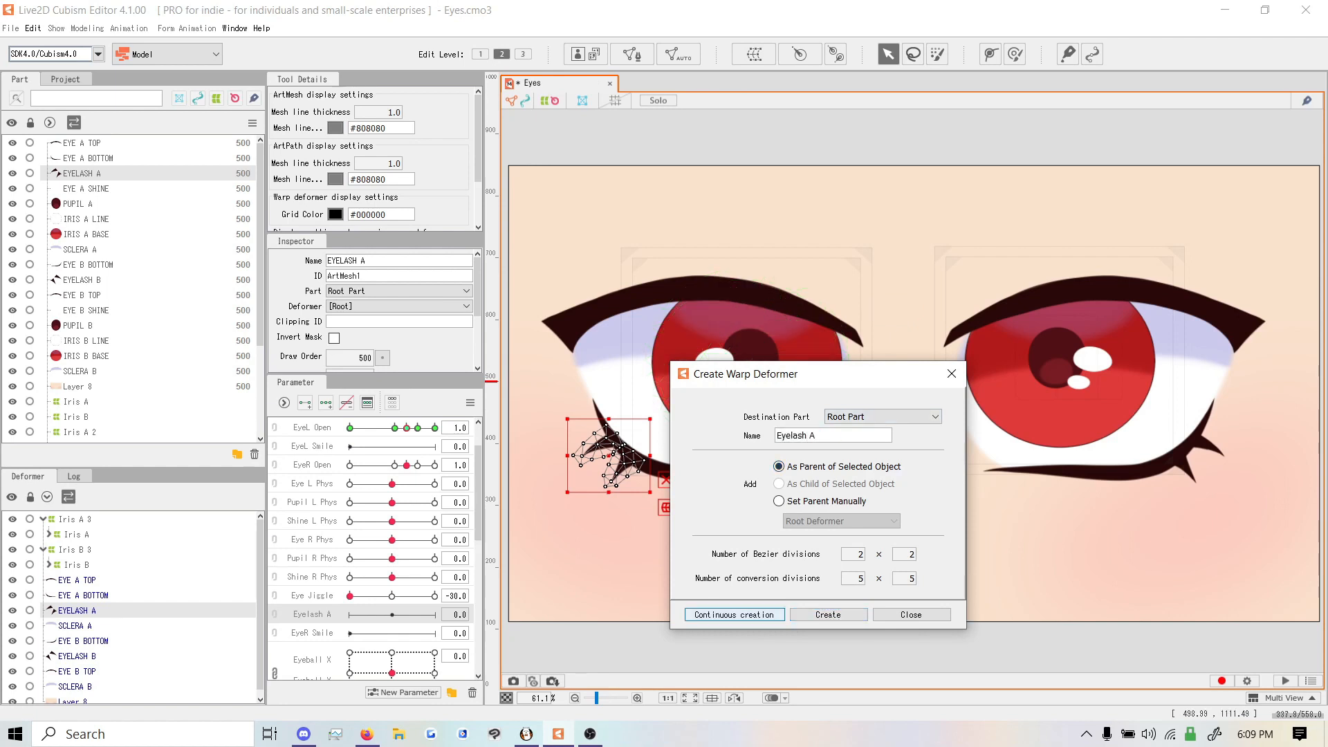
pyautogui.click(828, 614)
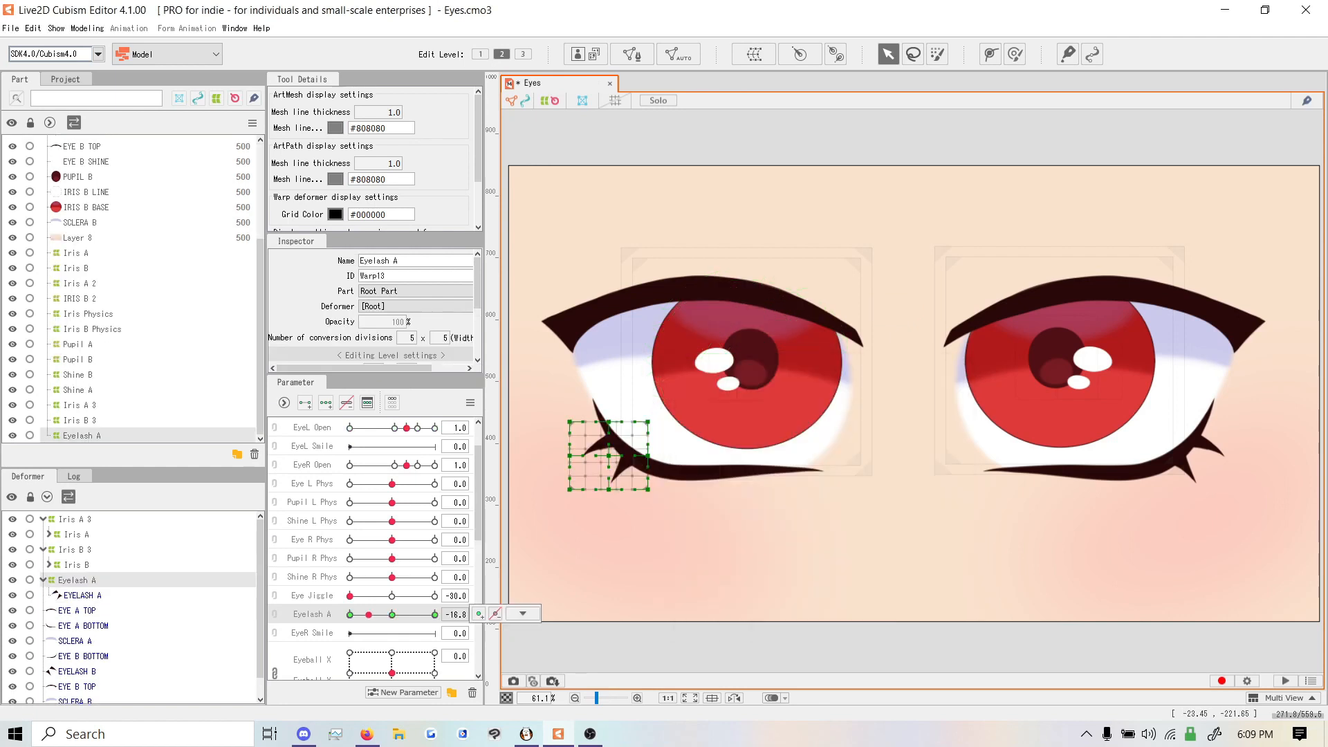
# Bend the outer side of the Eyelash A deformer down and inward at -30, and upward at 30
pyautogui.moveTo(570, 490); pyautogui.dragTo(595, 511)
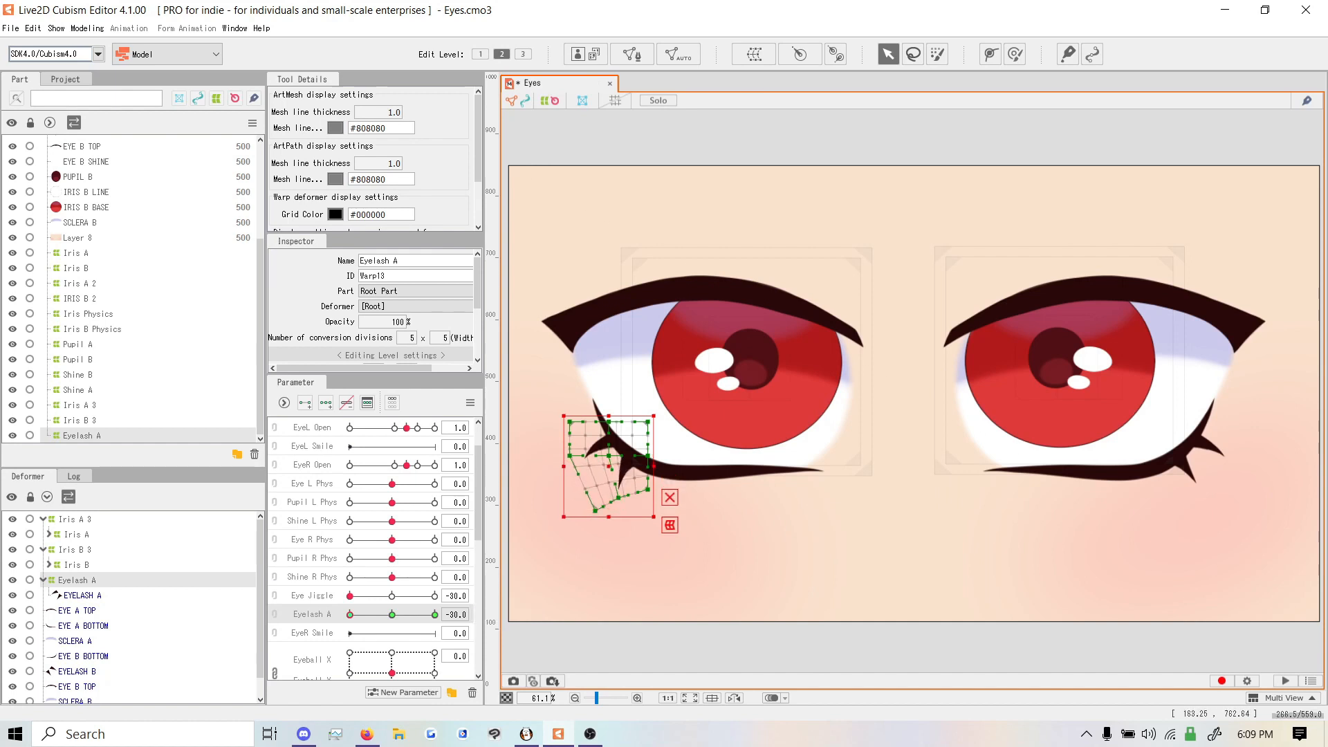
pyautogui.moveTo(569, 455); pyautogui.dragTo(580, 475)
pyautogui.moveTo(570, 420); pyautogui.dragTo(576, 434)
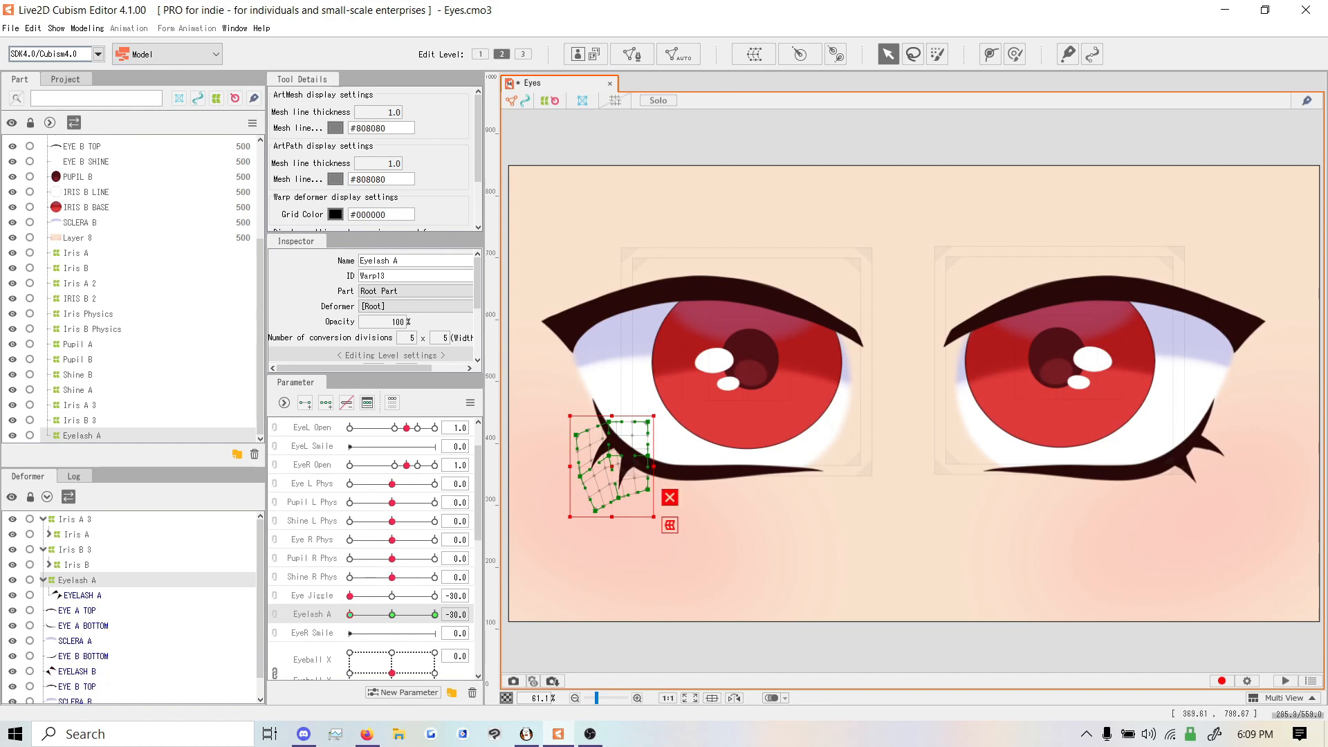
pyautogui.click(434, 614)
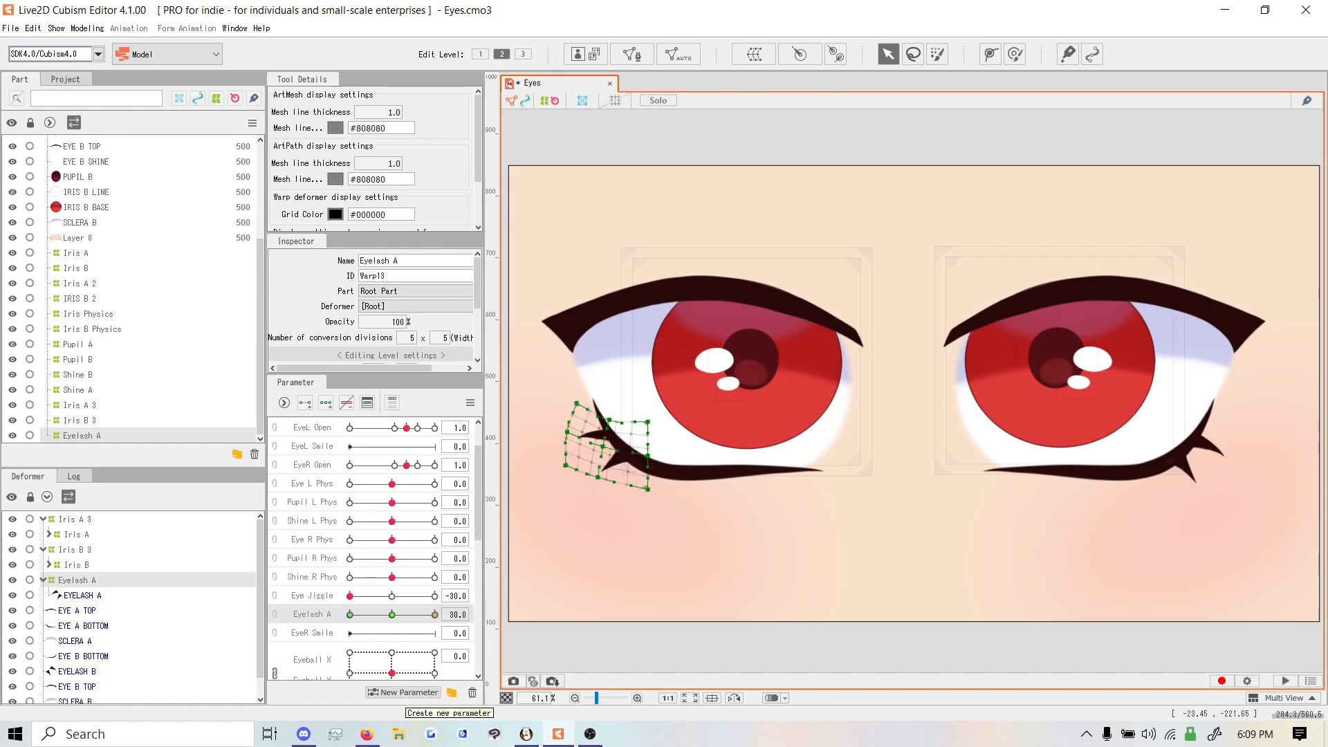
# Create a parameter named Eyelash B with minimum -30, default 0 and maximum 30
pyautogui.click(404, 692)
pyautogui.write('E')
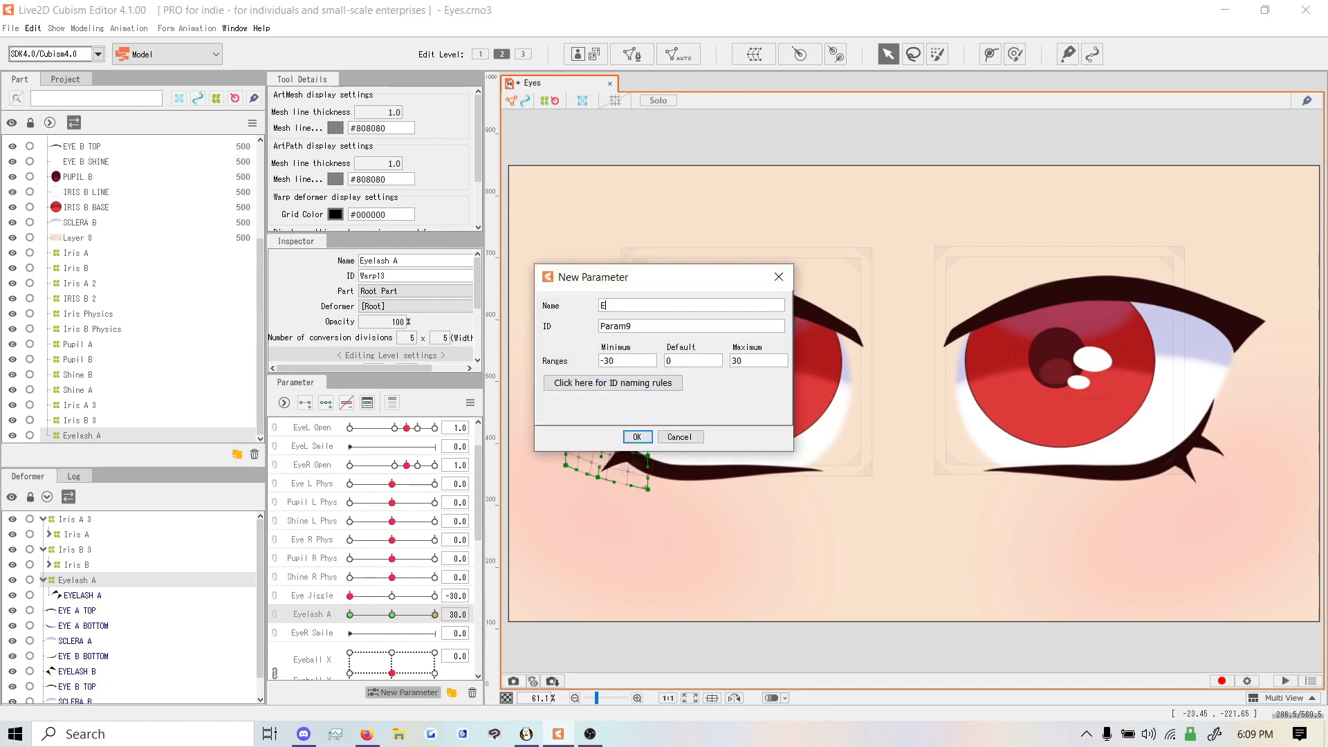
pyautogui.write('yelash B')
pyautogui.click(637, 437)
# Create a warp deformer named Eyelash B as the parent of the EYELASH B mesh and give it bent Eyelash B forms
pyautogui.click(754, 54)
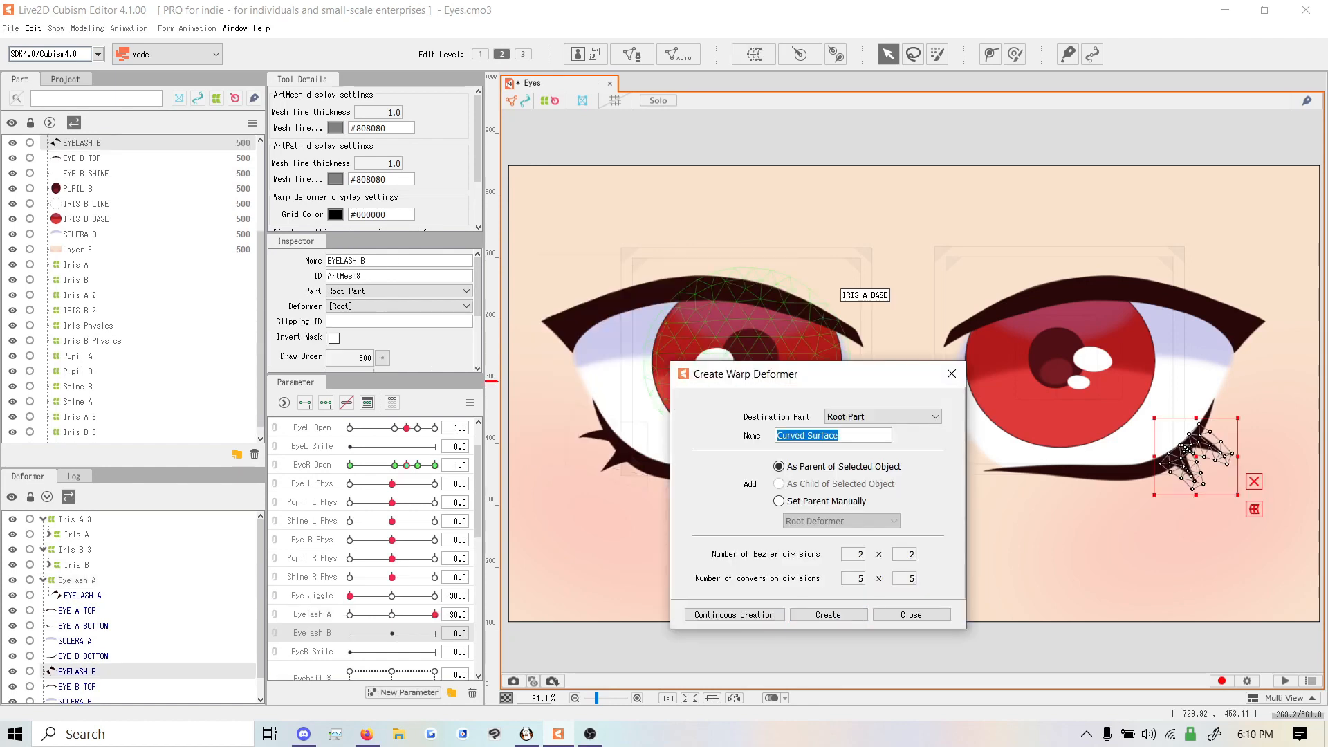
pyautogui.write('Eyelash B')
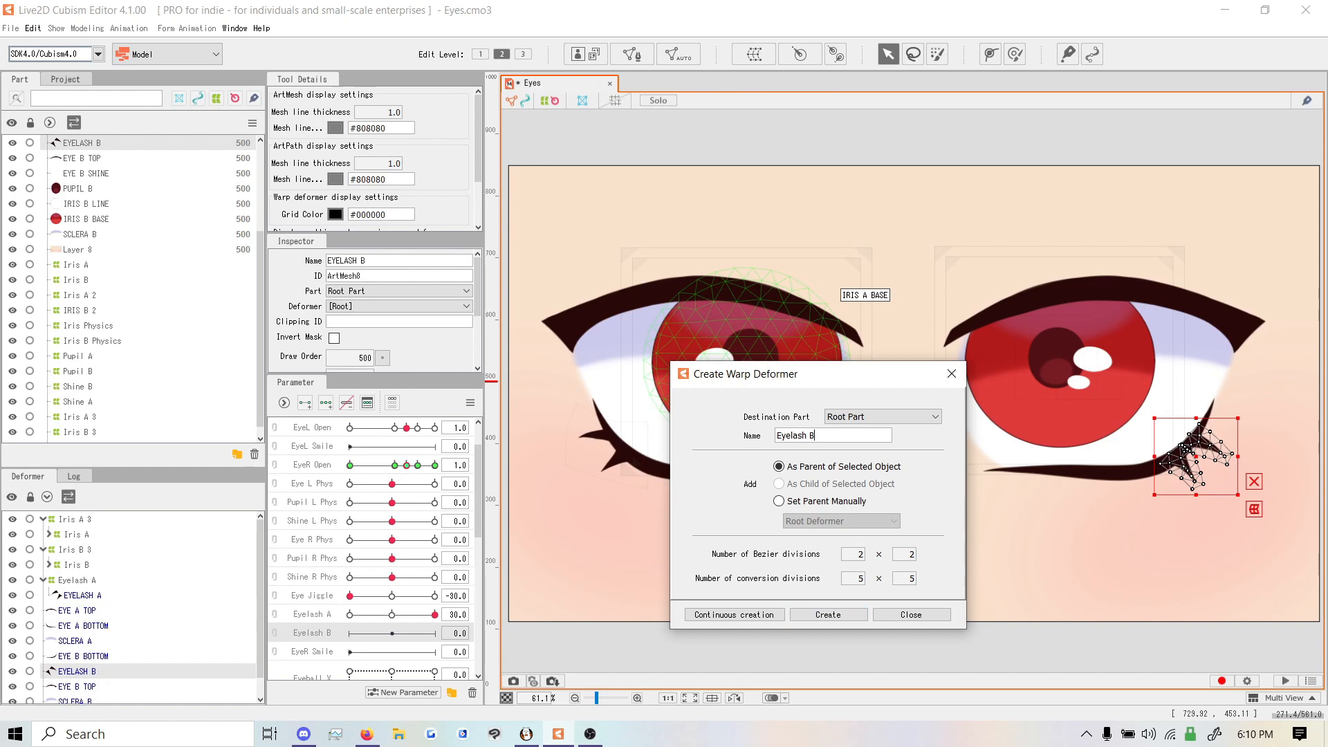
pyautogui.press('Return')
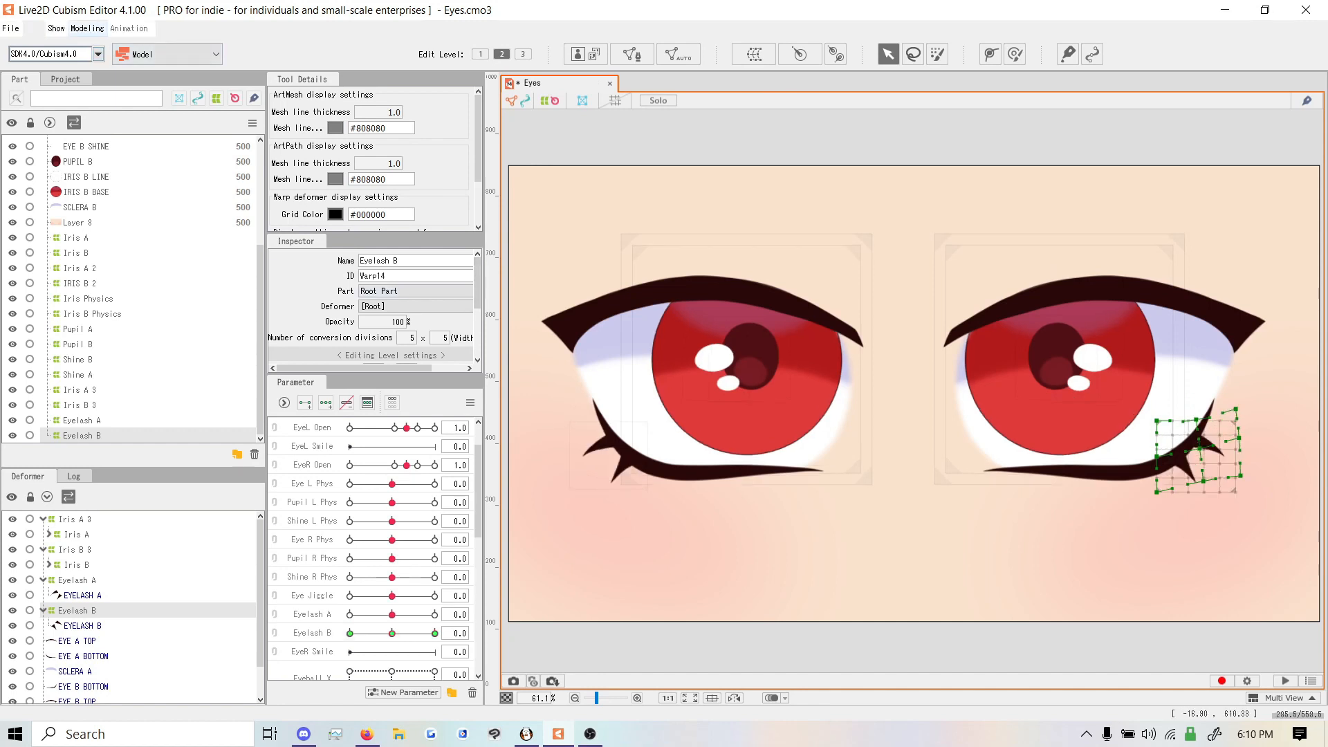
# Add a fourth pendulum to the Blink B physics group with a duration of 5.1
pyautogui.click(87, 29)
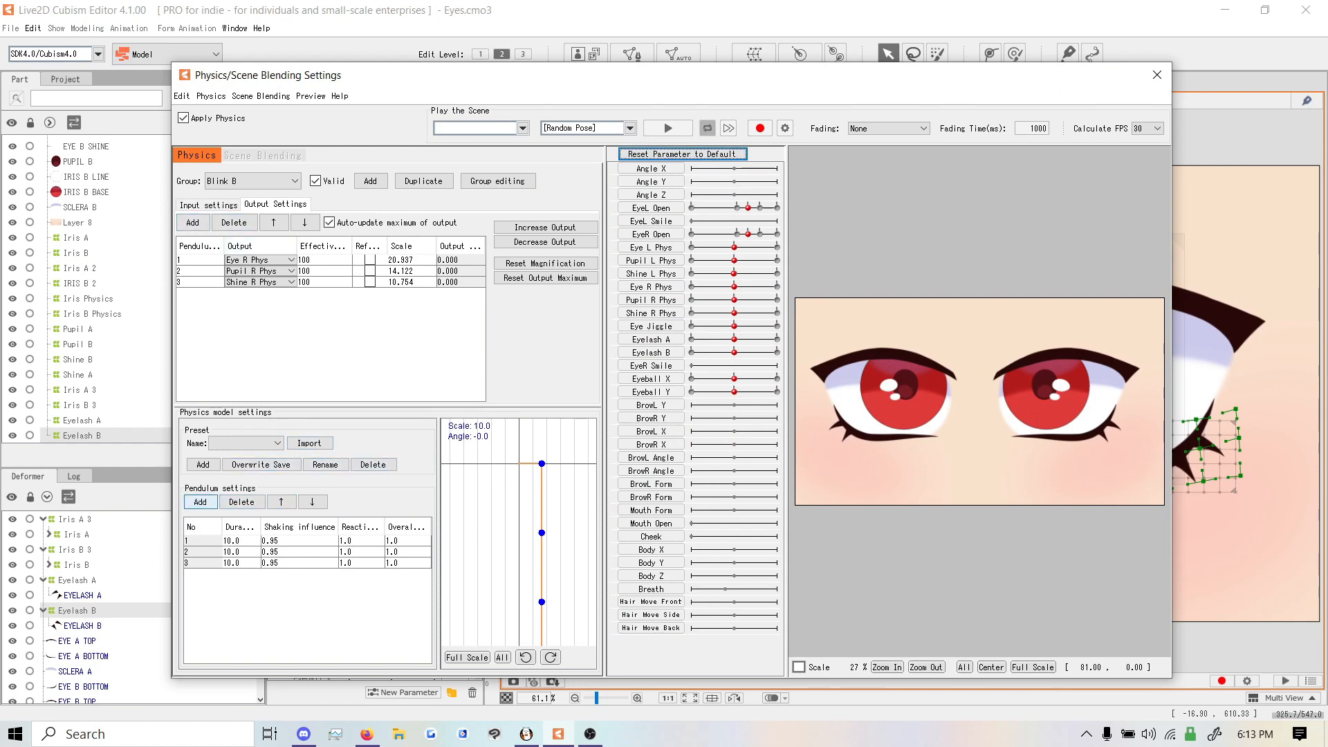
pyautogui.click(200, 502)
pyautogui.moveTo(241, 574); pyautogui.dragTo(209, 574)
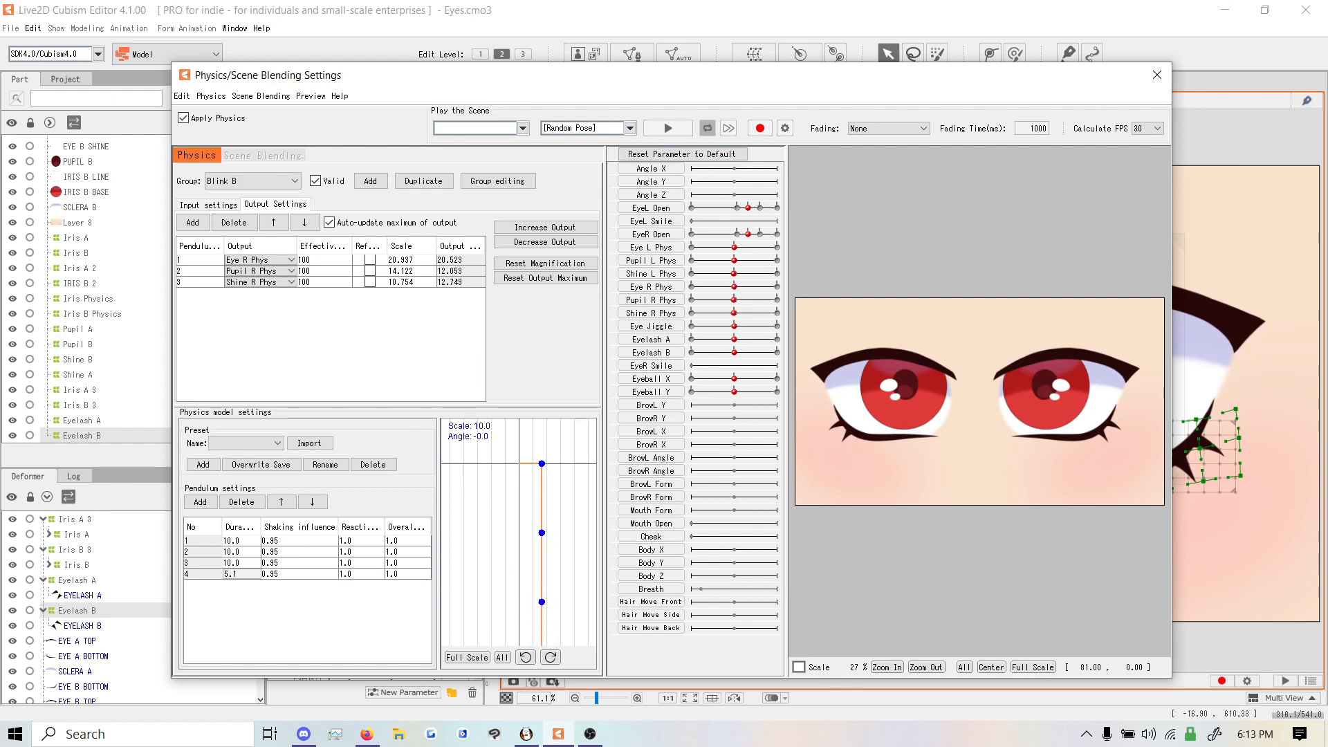
# Add Eyelash B as the fourth pendulum's output in the Blink B group, set its scale to 20, and end the physics preview
pyautogui.click(192, 222)
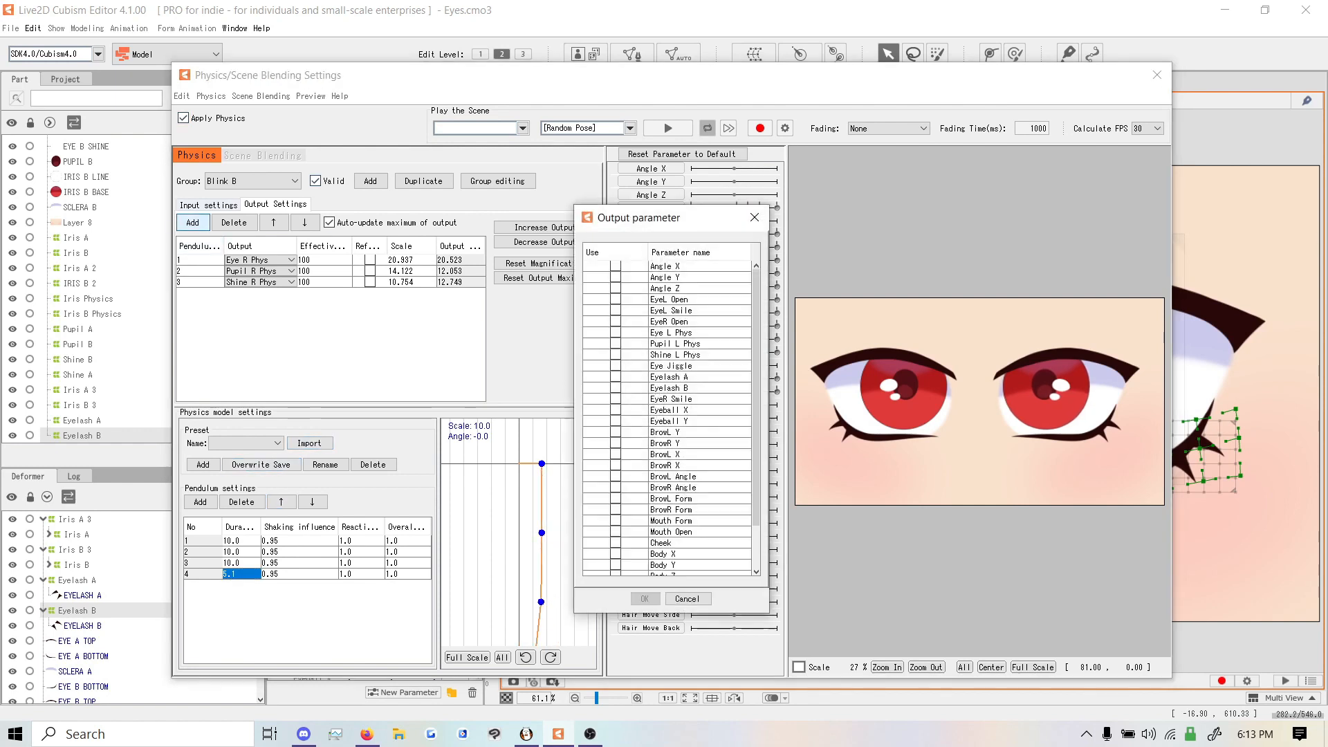
pyautogui.click(615, 387)
pyautogui.click(643, 598)
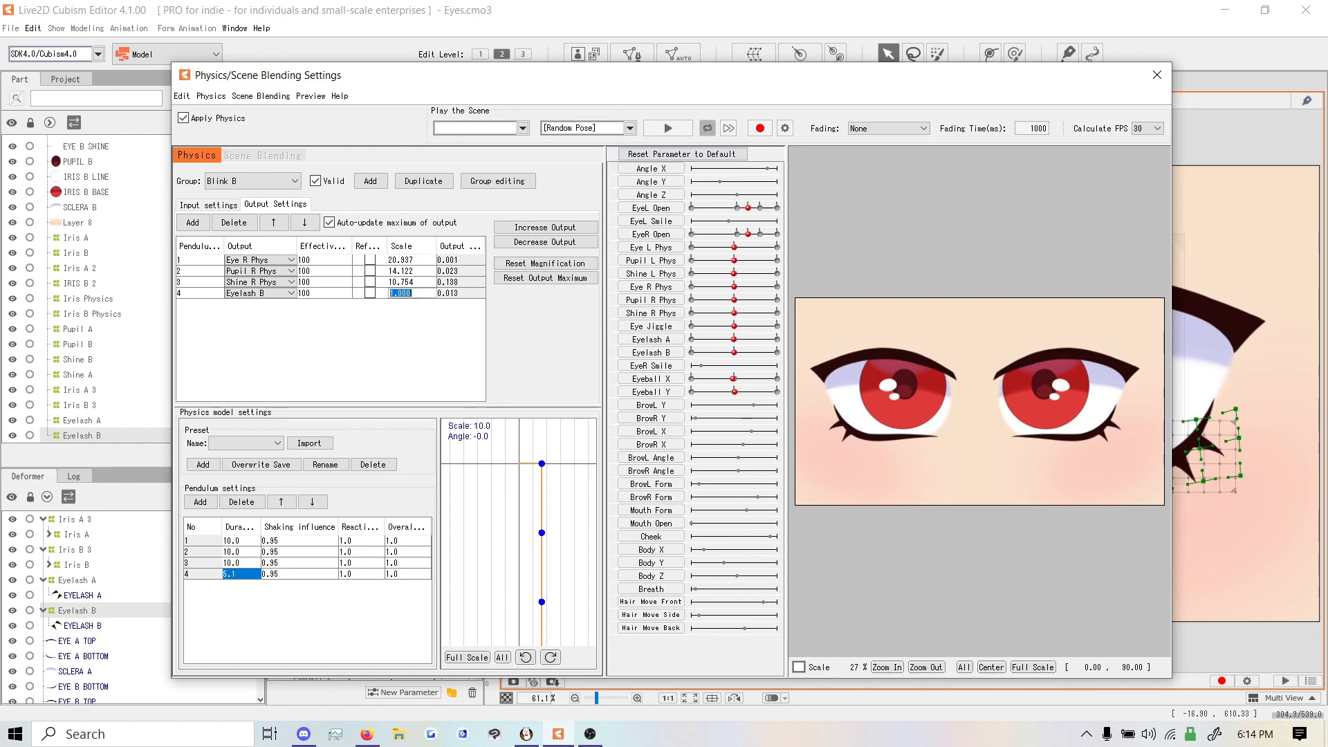
pyautogui.write('20')
pyautogui.press('Return')
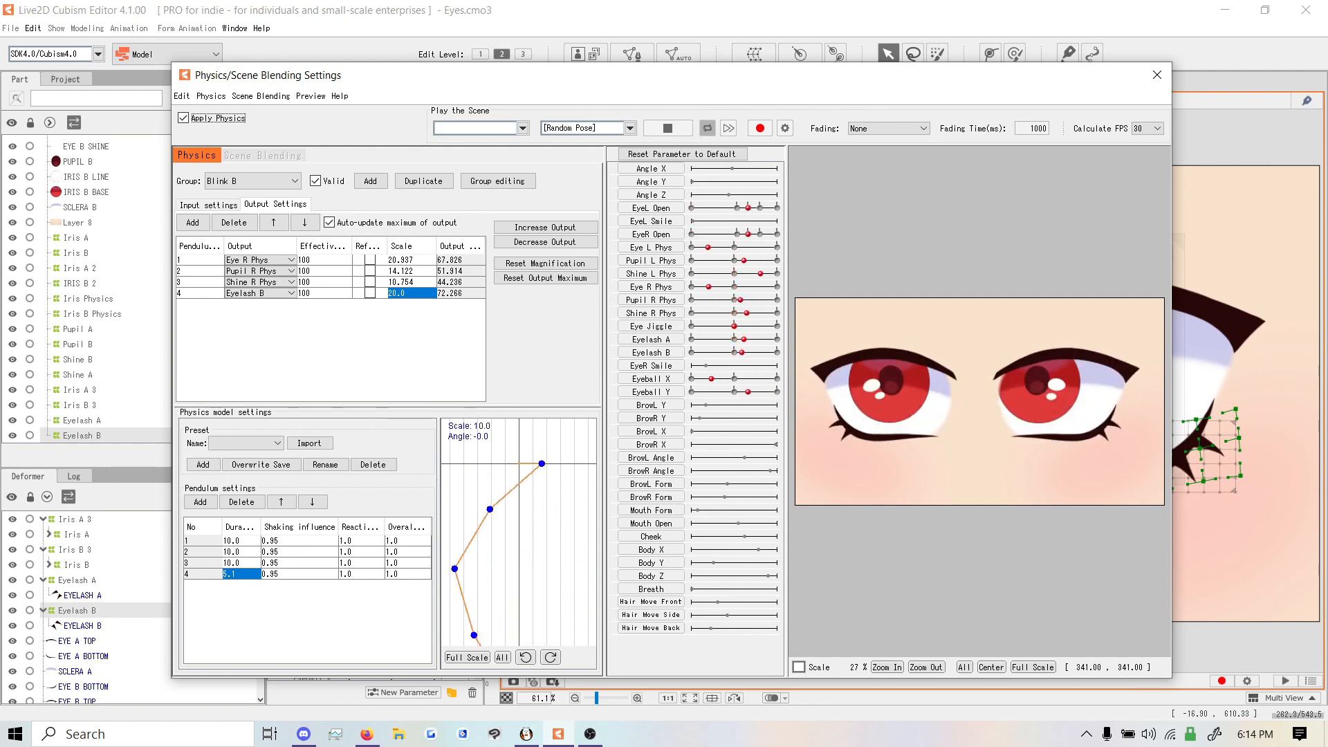
pyautogui.click(667, 128)
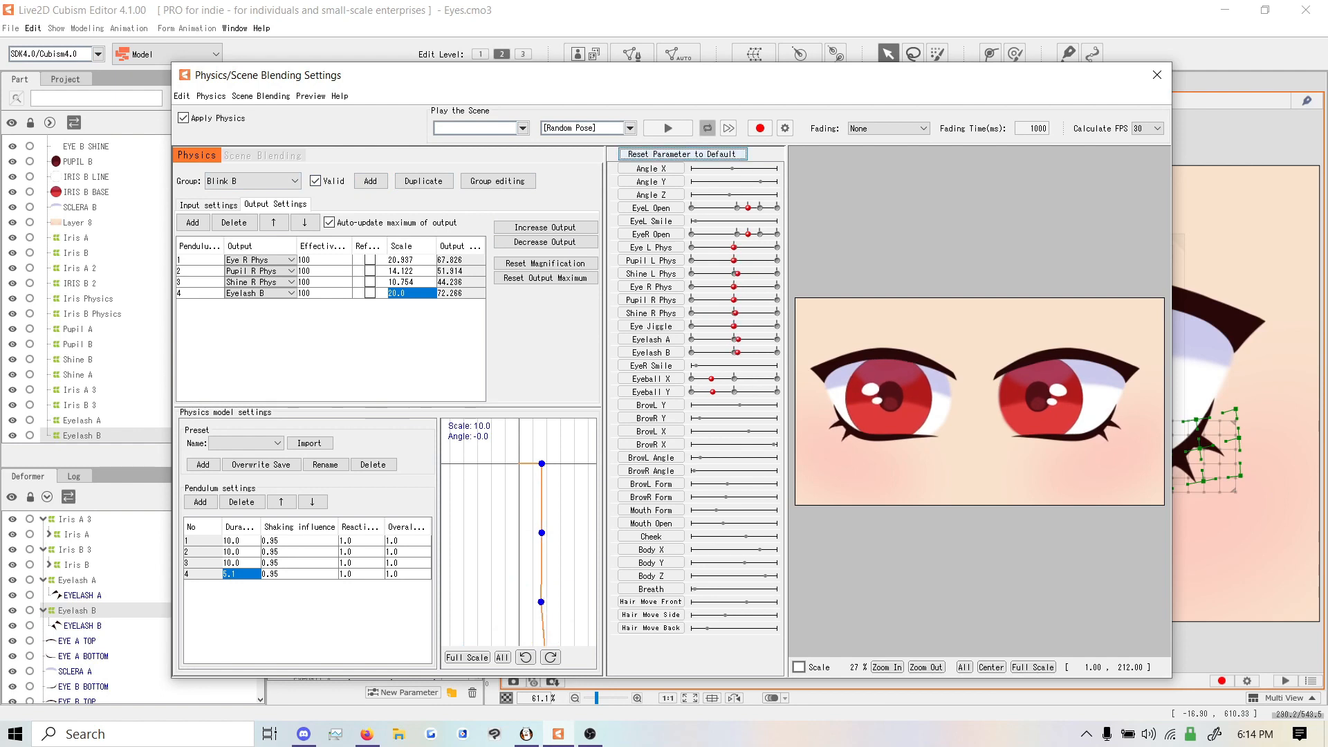
pyautogui.click(1156, 74)
pyautogui.click(11, 27)
pyautogui.moveTo(72, 218)
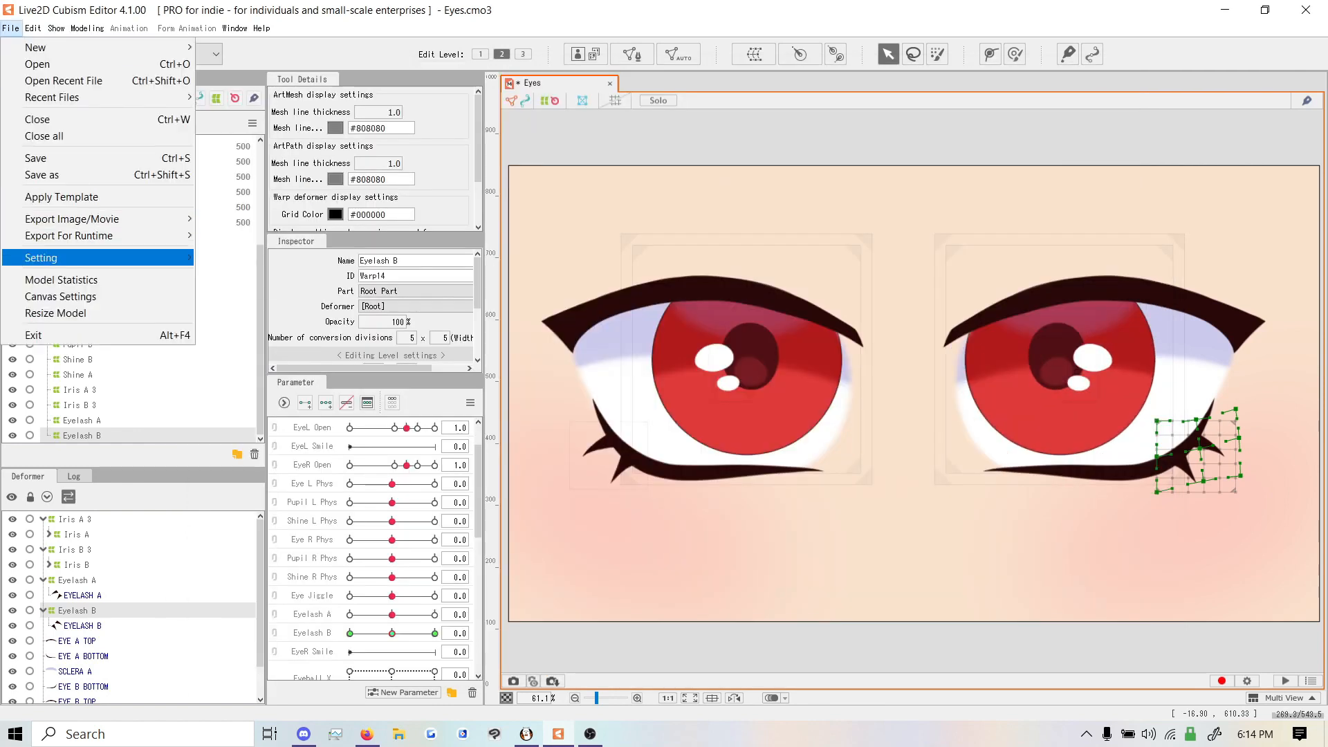